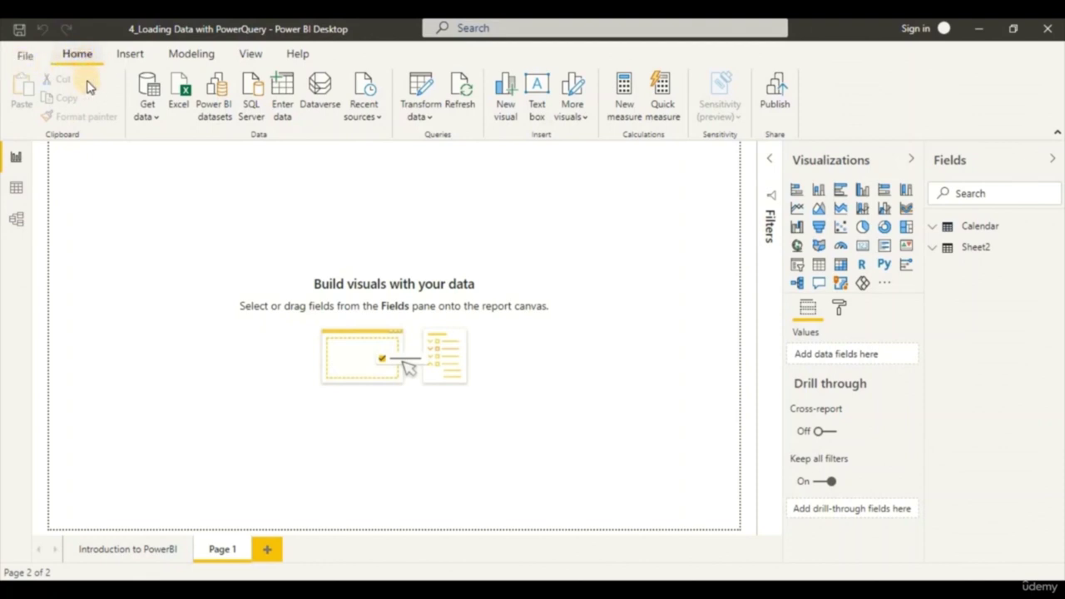
- Connect to the Book1 Excel workbook in the Material folder as a data source
click(153, 121)
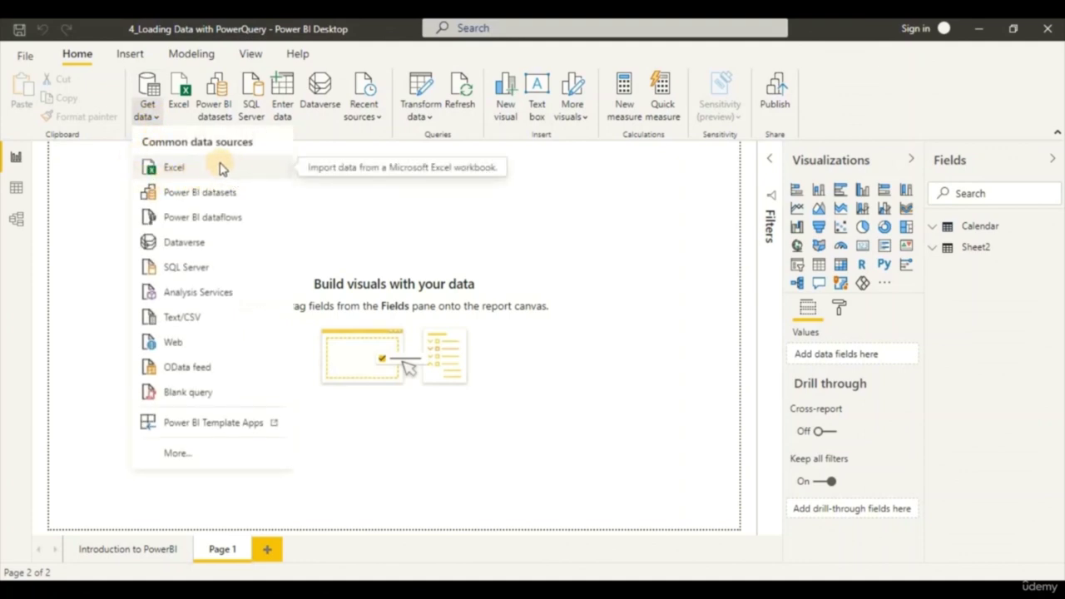
click(174, 169)
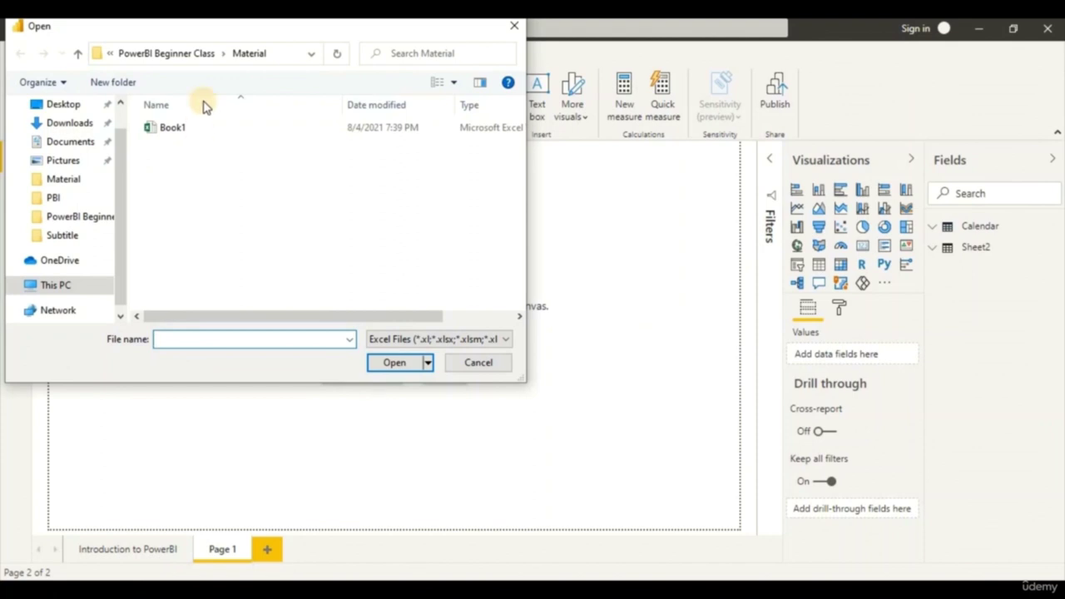
click(287, 63)
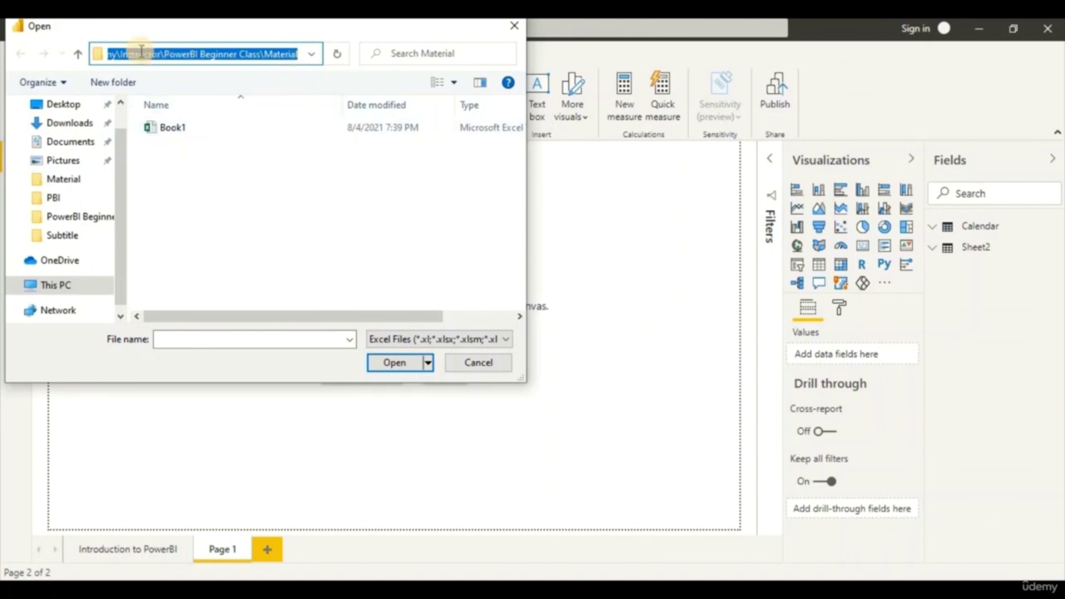
click(200, 131)
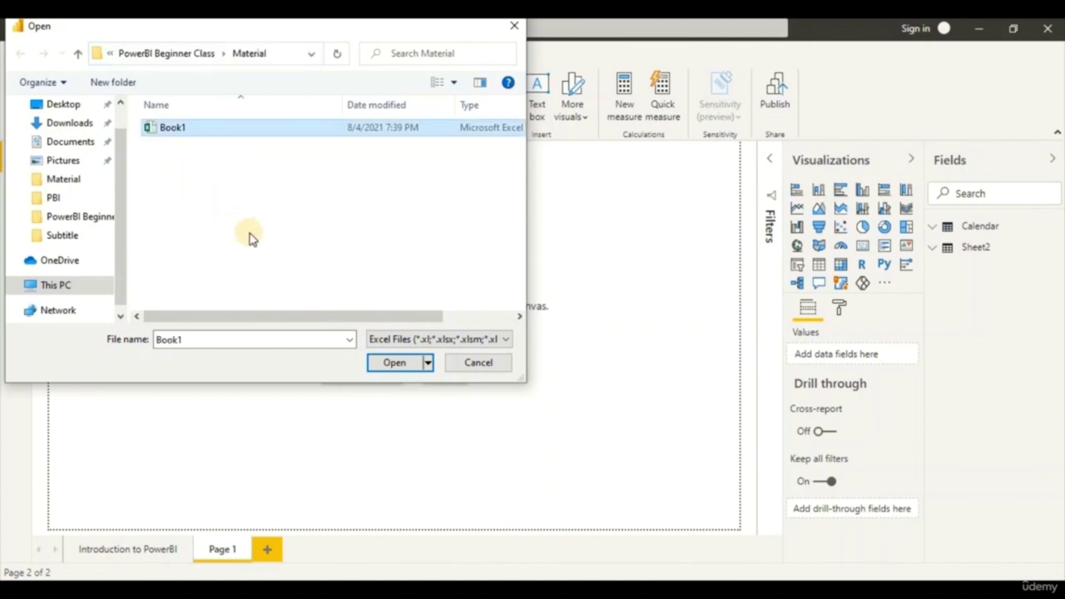
click(373, 364)
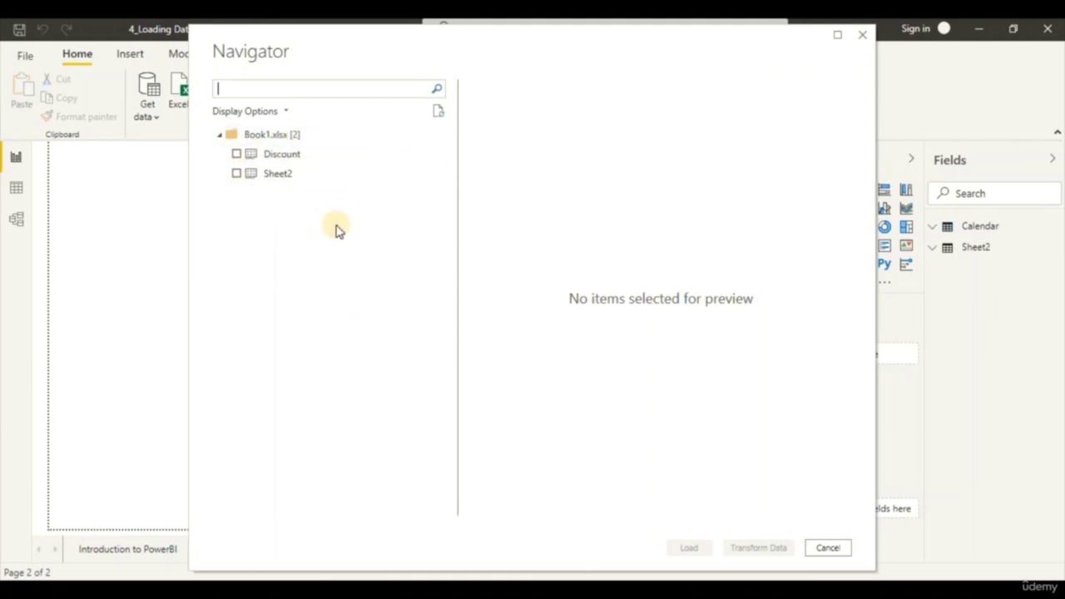
- Preview Sheet2 of the Book1 workbook and load it into the report
click(236, 175)
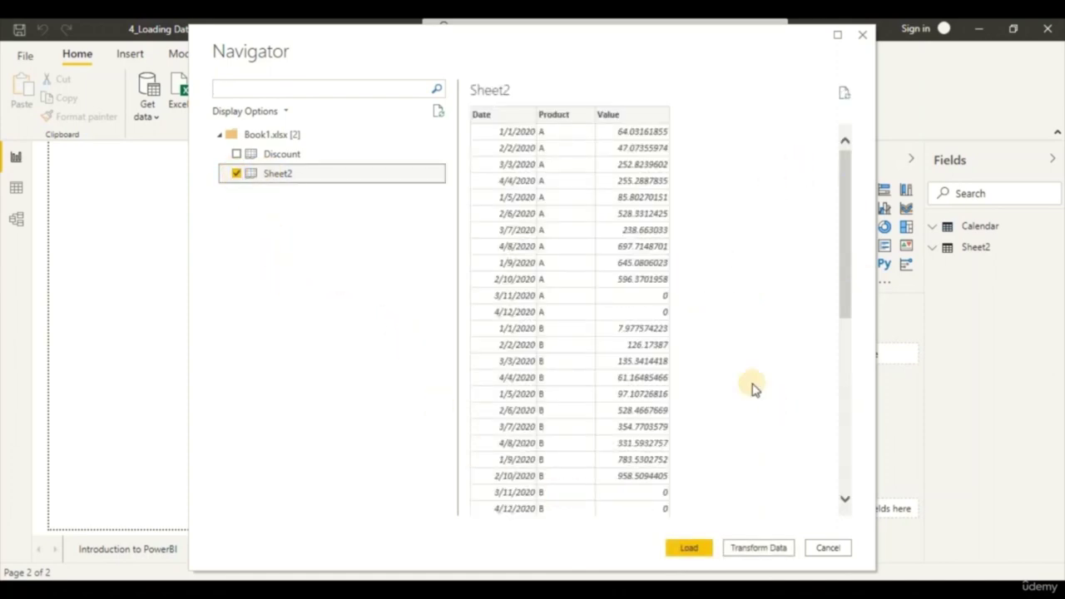
click(700, 552)
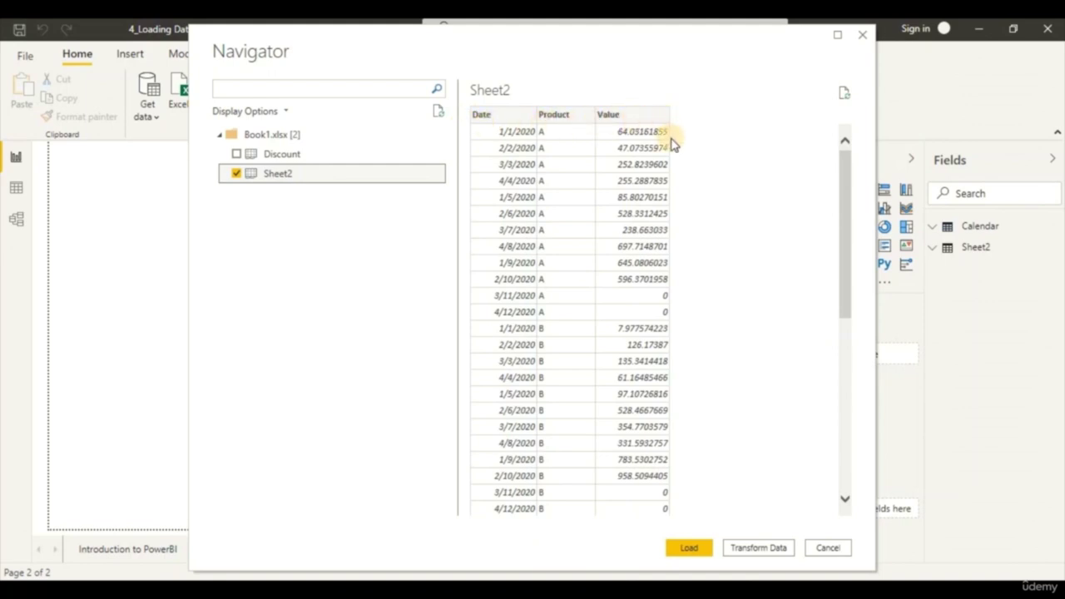
scroll(673, 218, down, 8)
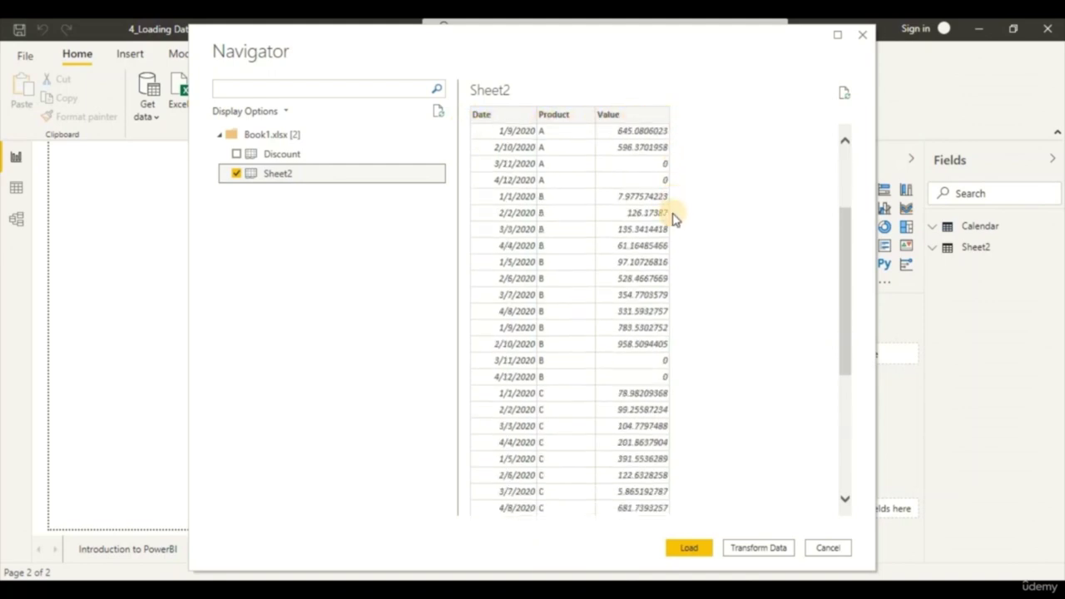
scroll(674, 218, up, 8)
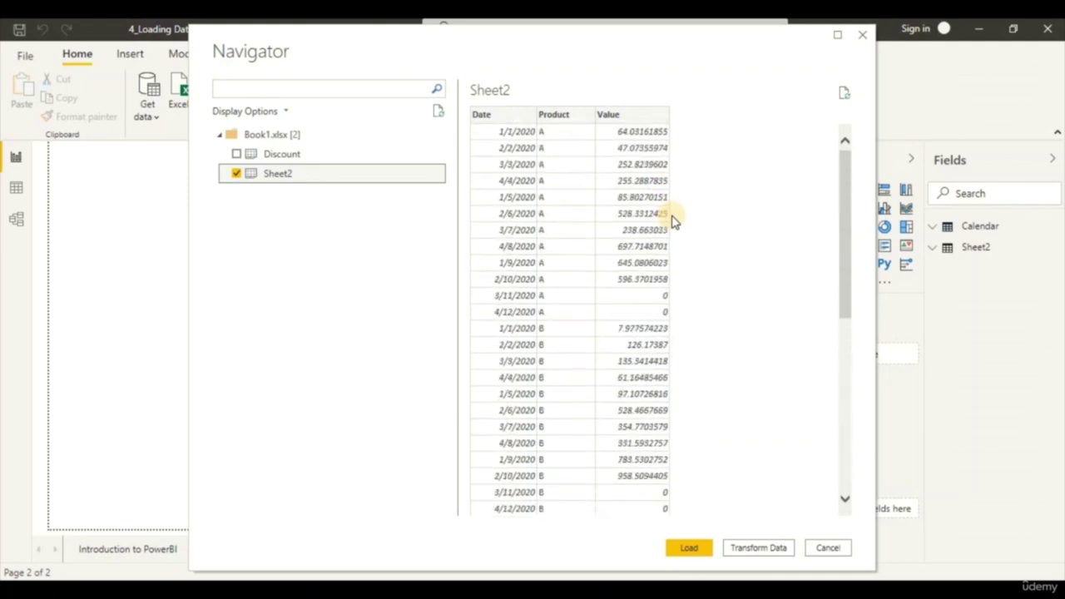
click(701, 551)
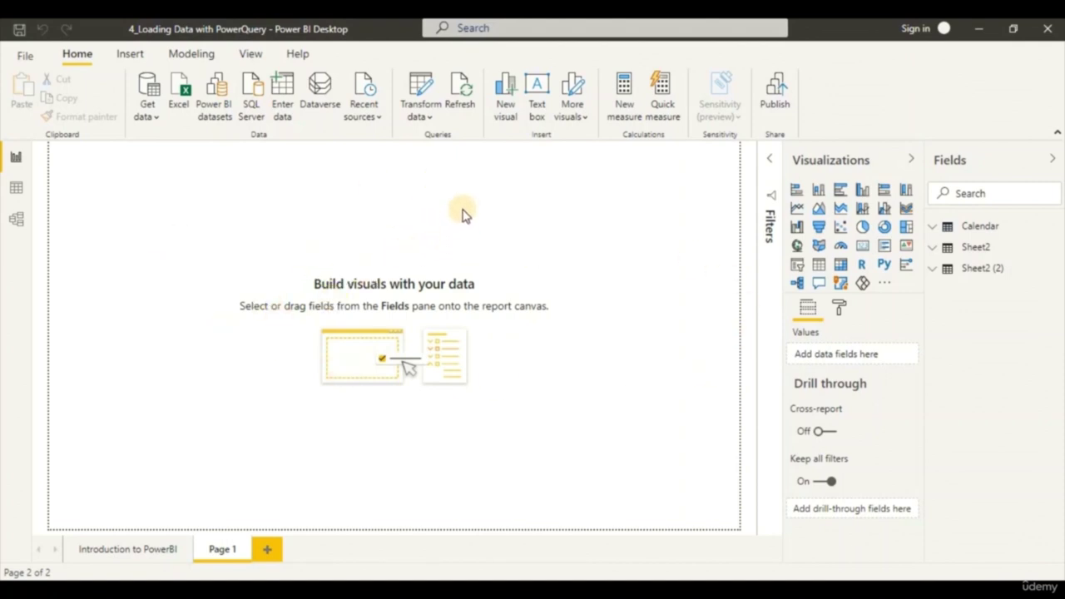
- Refresh the data and display the rows of the Sheet2 (2) table in the data view
click(462, 98)
click(17, 190)
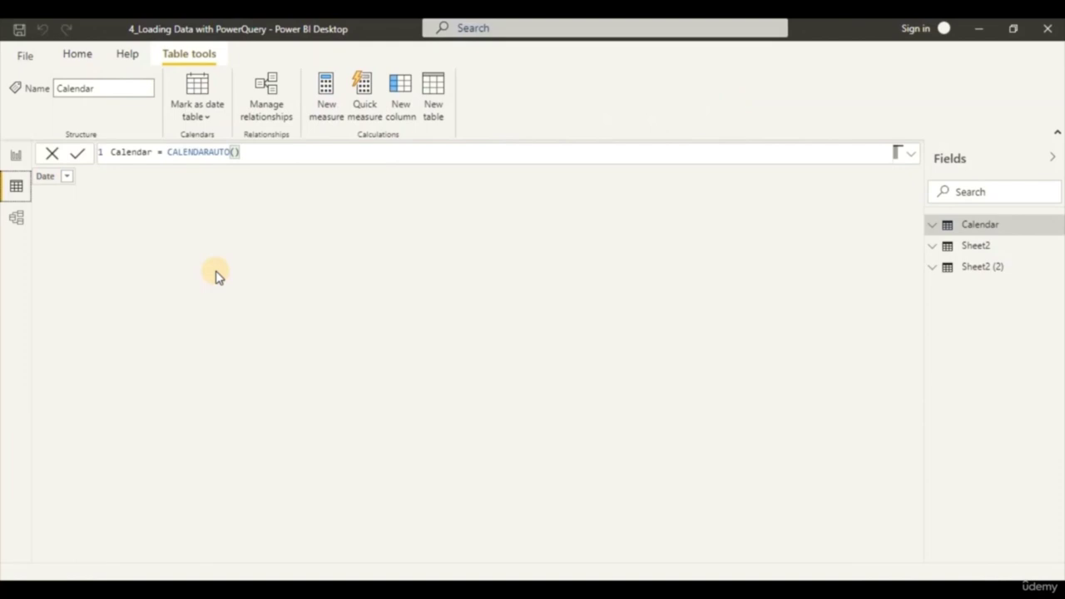
click(972, 267)
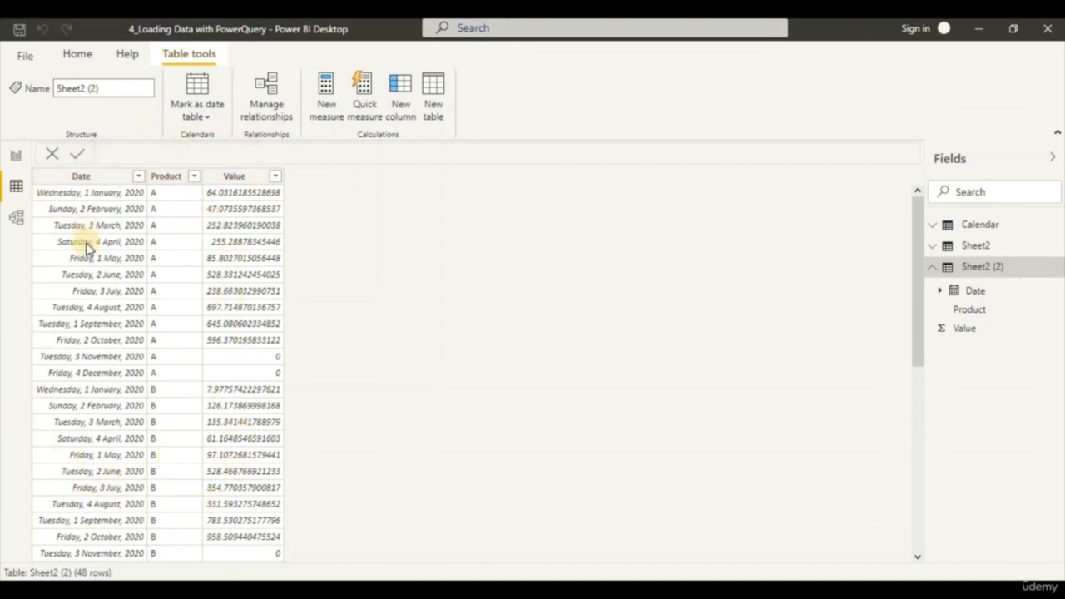
- Delete the Sheet2 (2) table from the data model
right_click(972, 268)
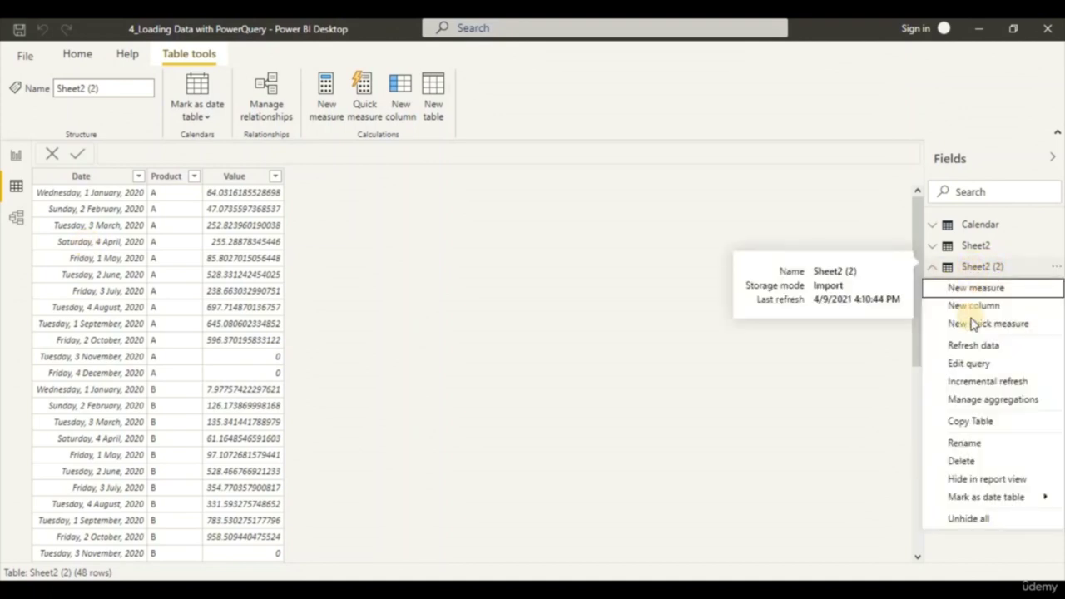
key(Escape)
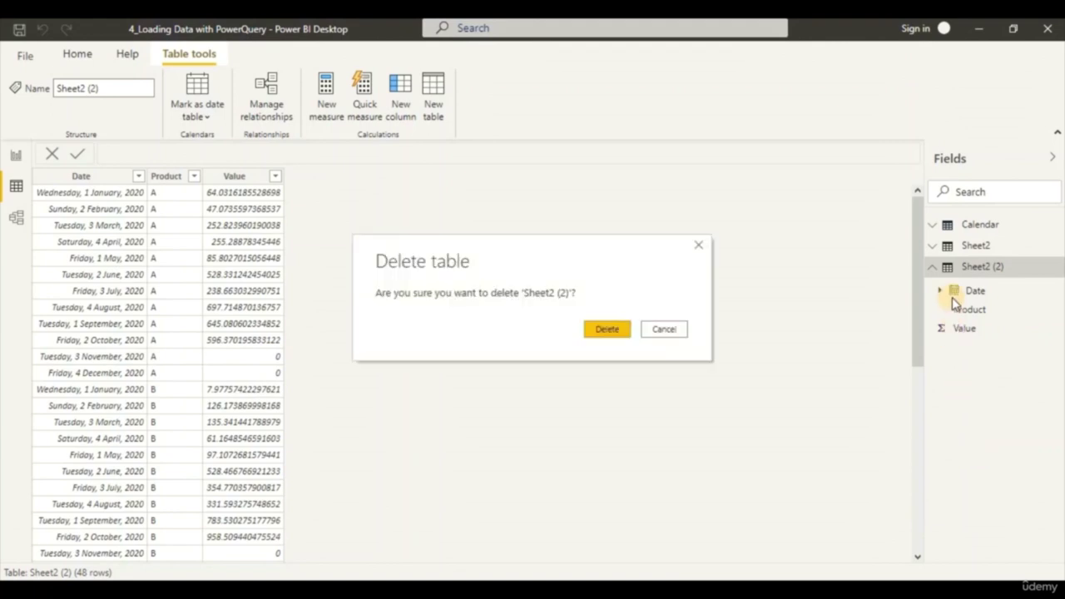
click(607, 330)
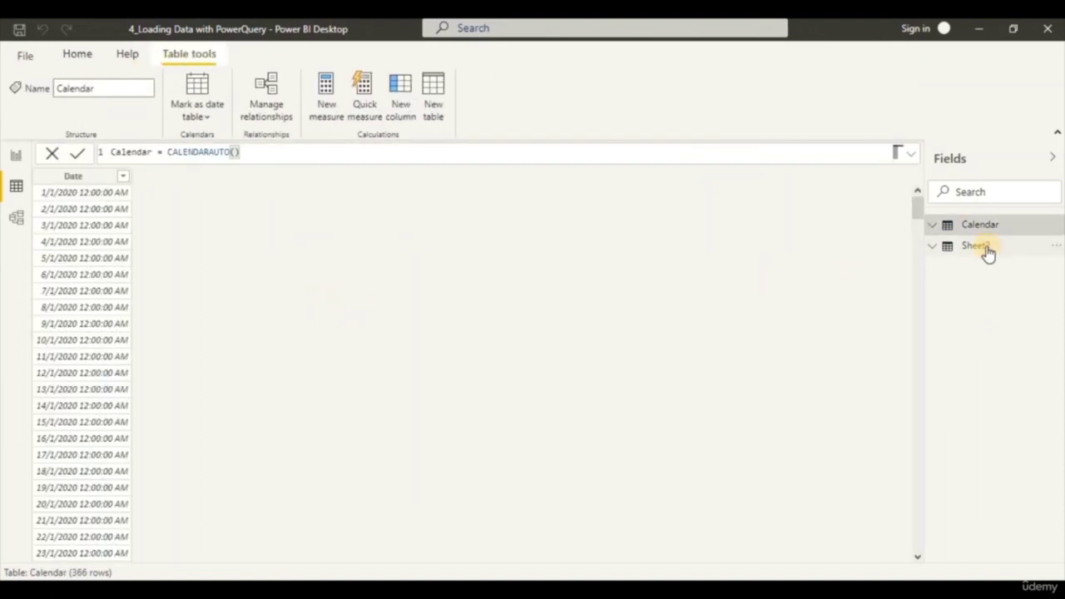
- Look through the Sheet2 and Calendar tables in the data view
click(982, 248)
click(935, 225)
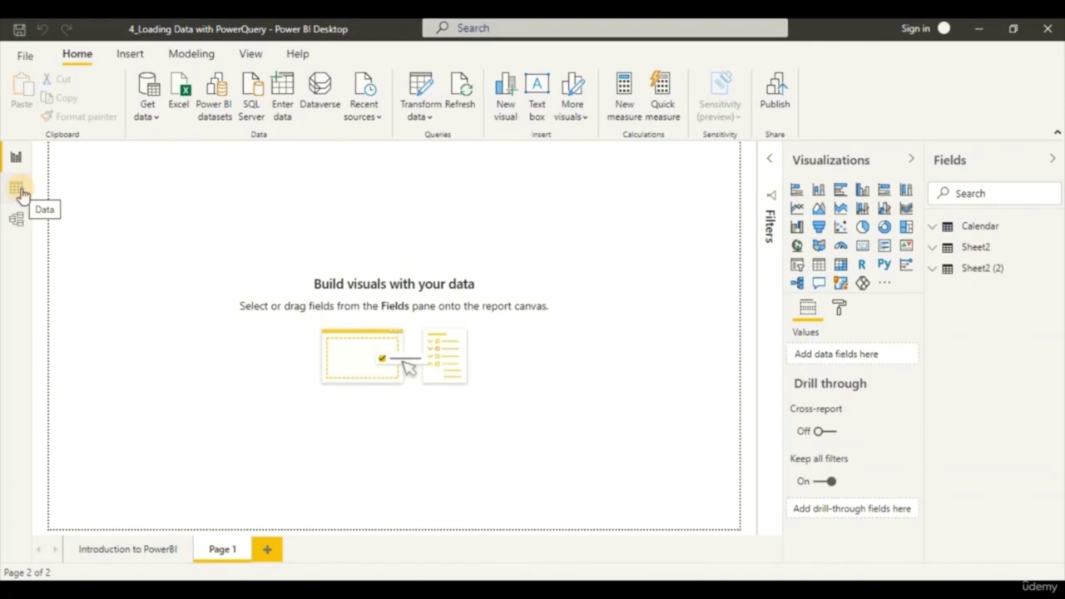
click(17, 189)
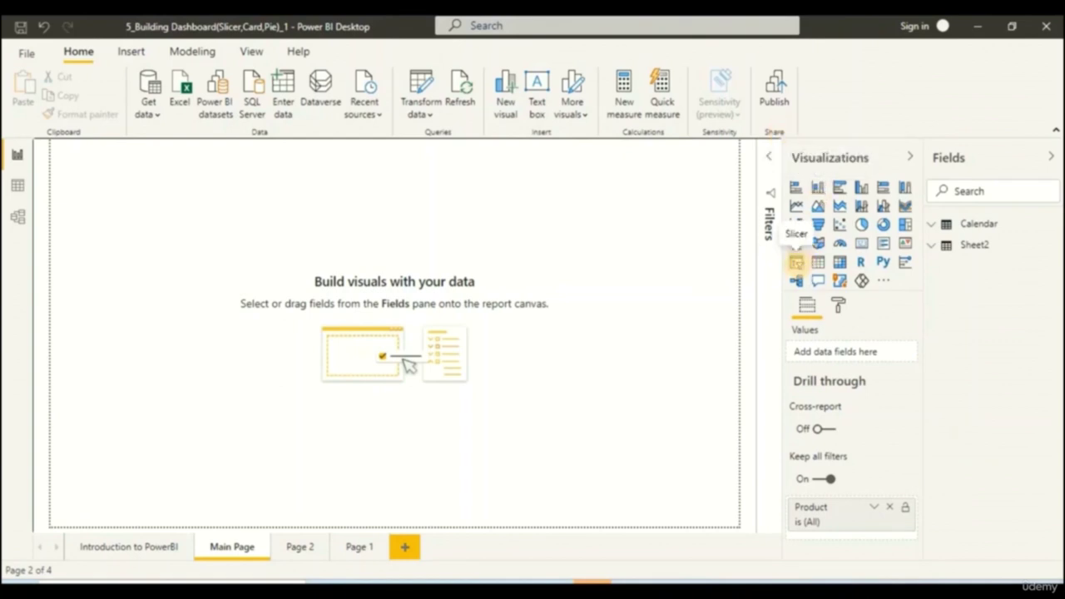
- Add a slicer for Sheet2's Product field to the Main Page and shrink it to fit its four options
click(796, 265)
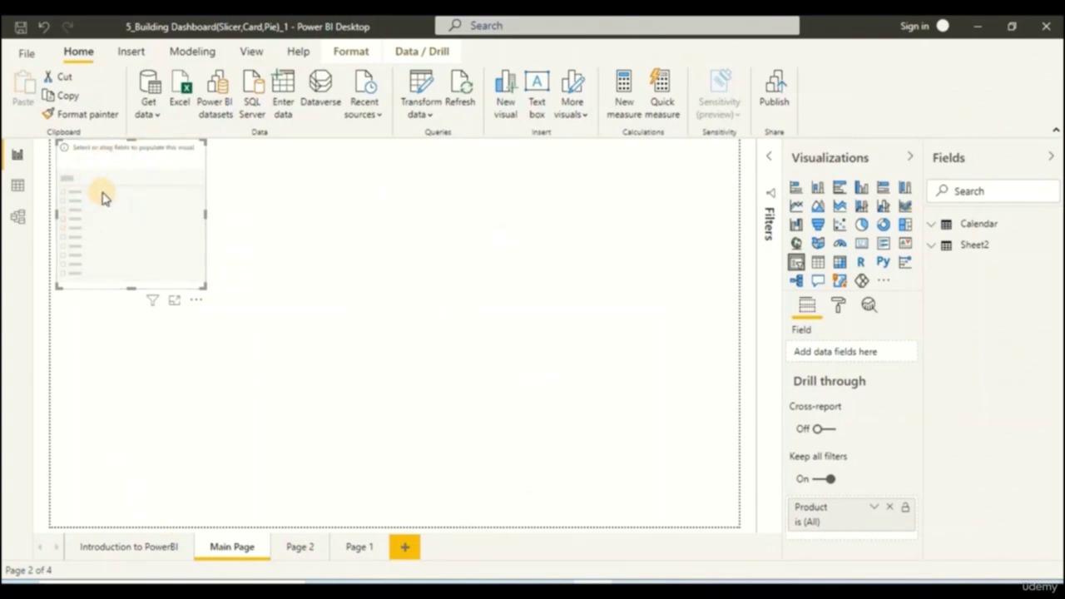
click(935, 248)
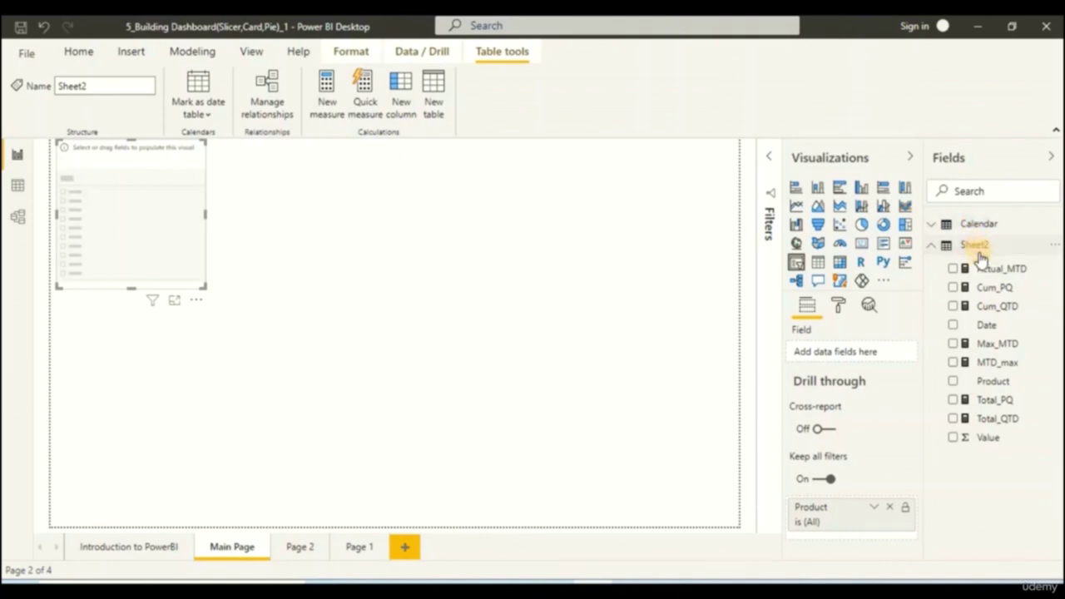
click(952, 381)
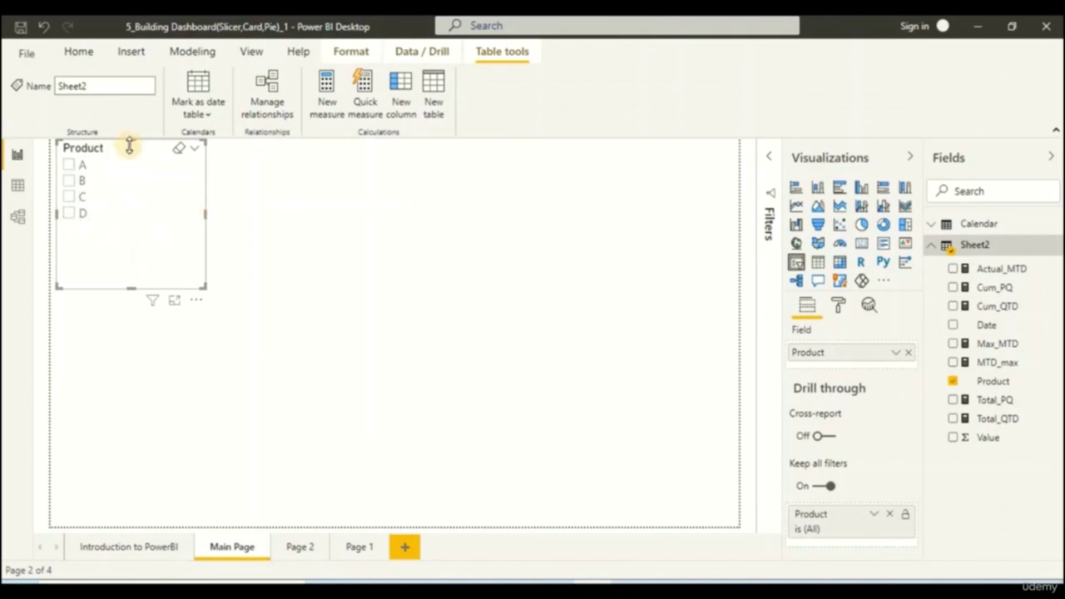
drag(202, 283, 178, 242)
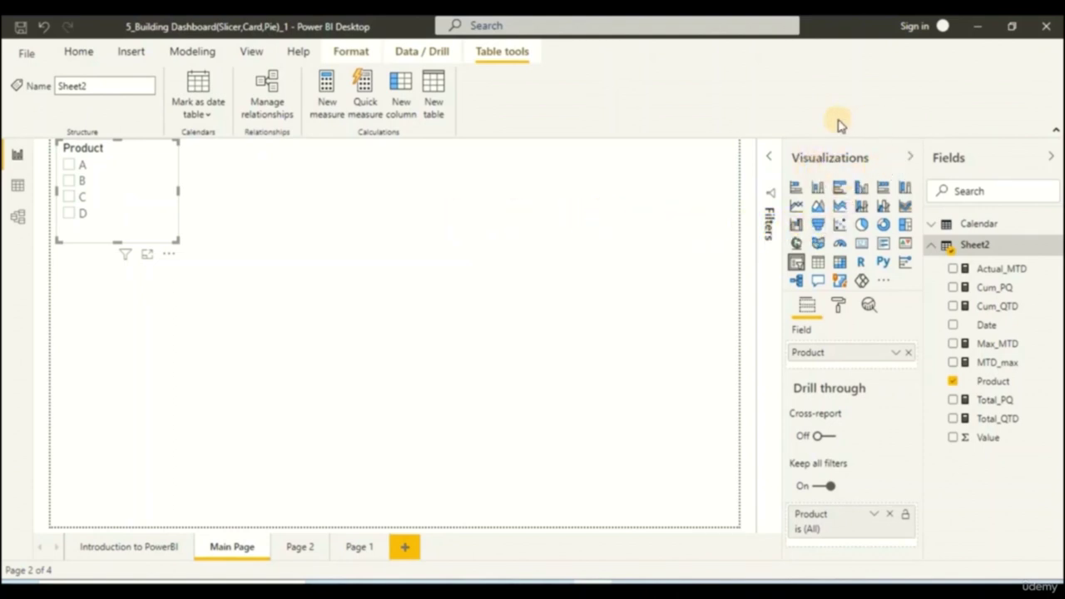
- Add a separate card showing Sheet2's Value field and place it directly beside the Product slicer
click(862, 243)
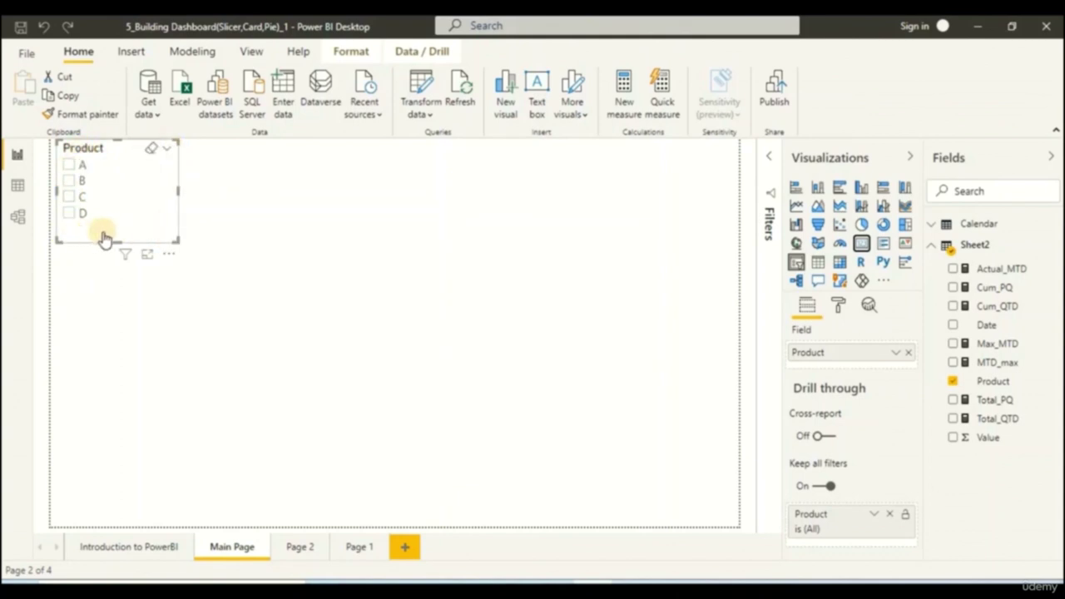
click(241, 193)
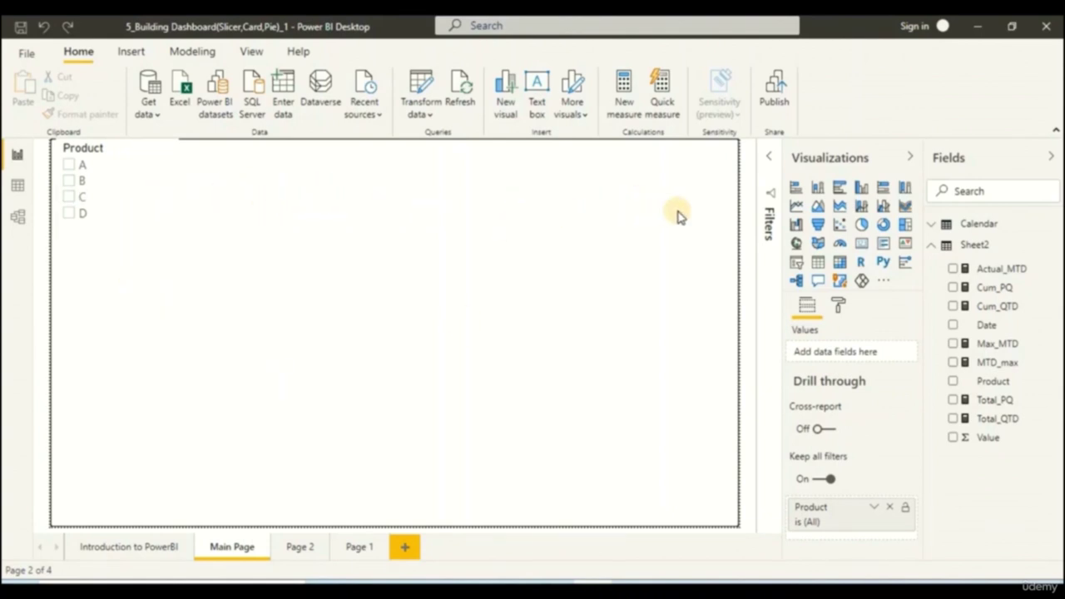
click(861, 245)
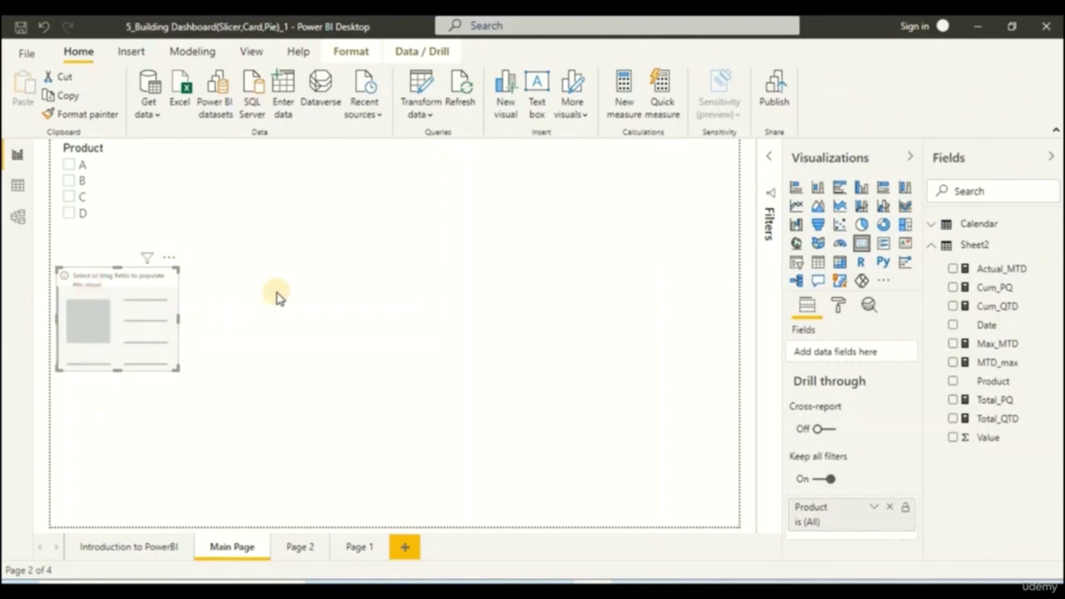
click(953, 437)
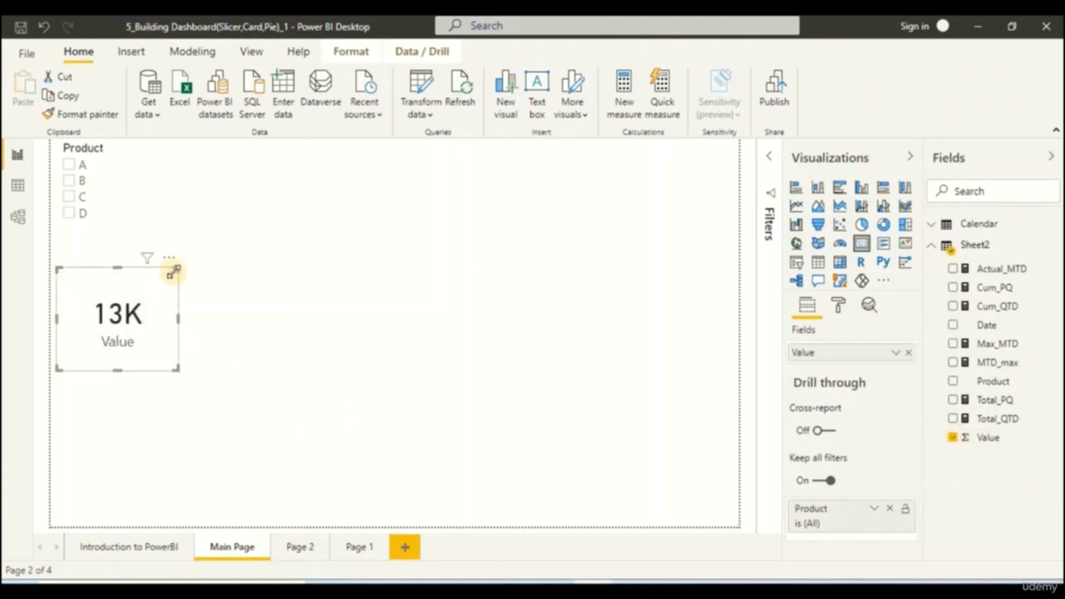
drag(176, 350, 276, 221)
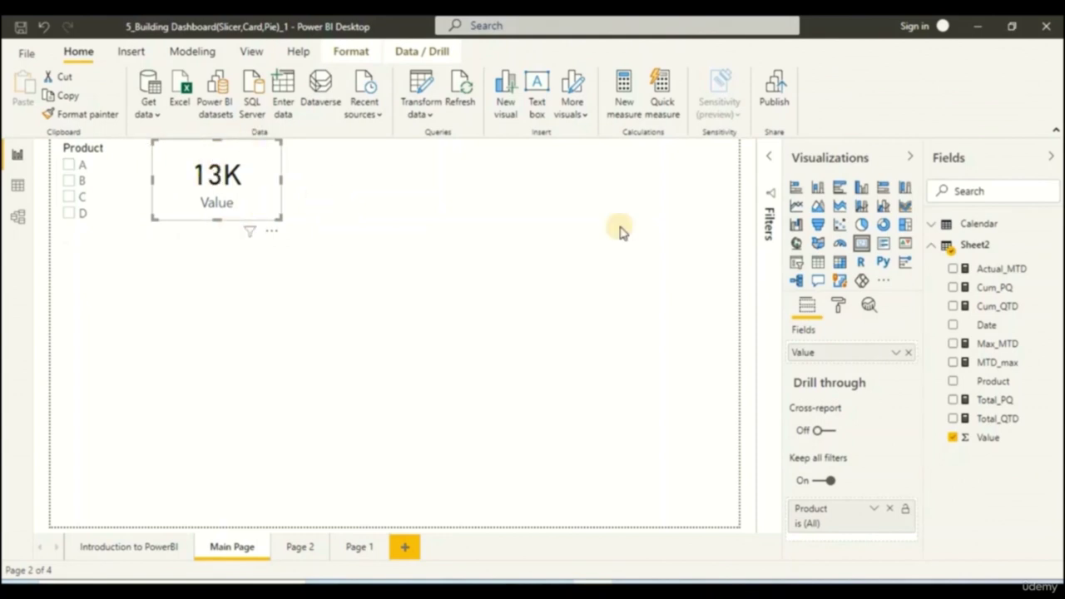
- Turn on the Value card's title and set its text to "Total Sales"
click(837, 309)
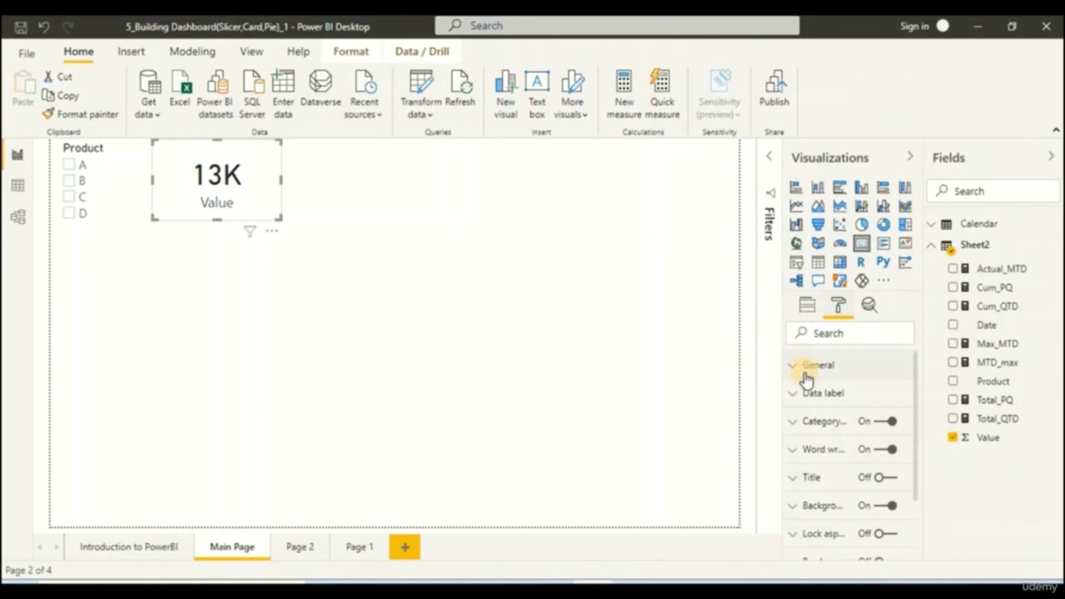
click(884, 481)
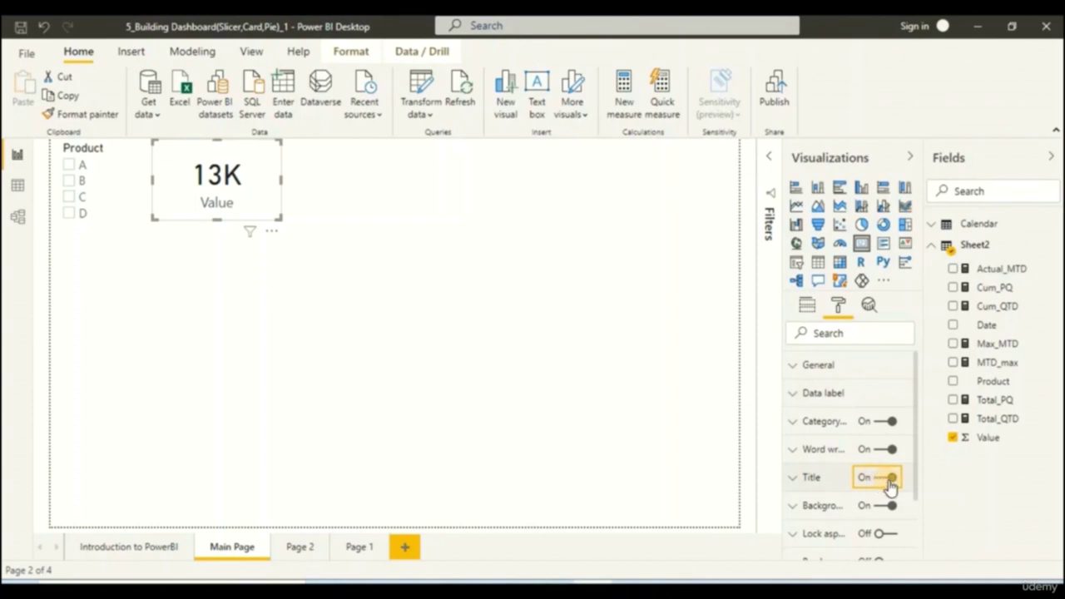
click(811, 480)
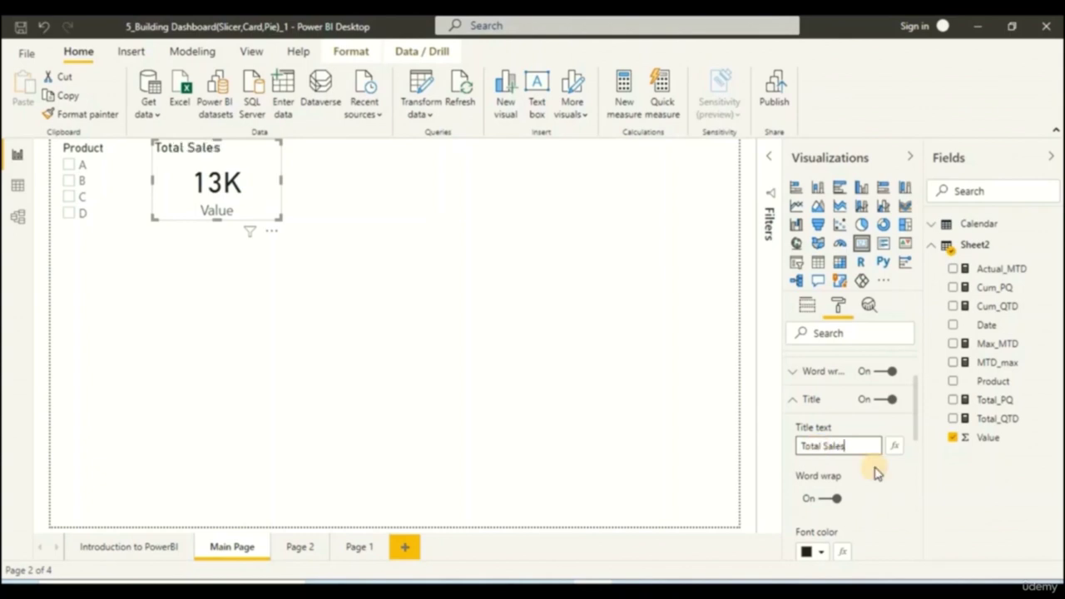
- Center the card's "Total Sales" title and collapse the title settings
scroll(875, 473, down, 2)
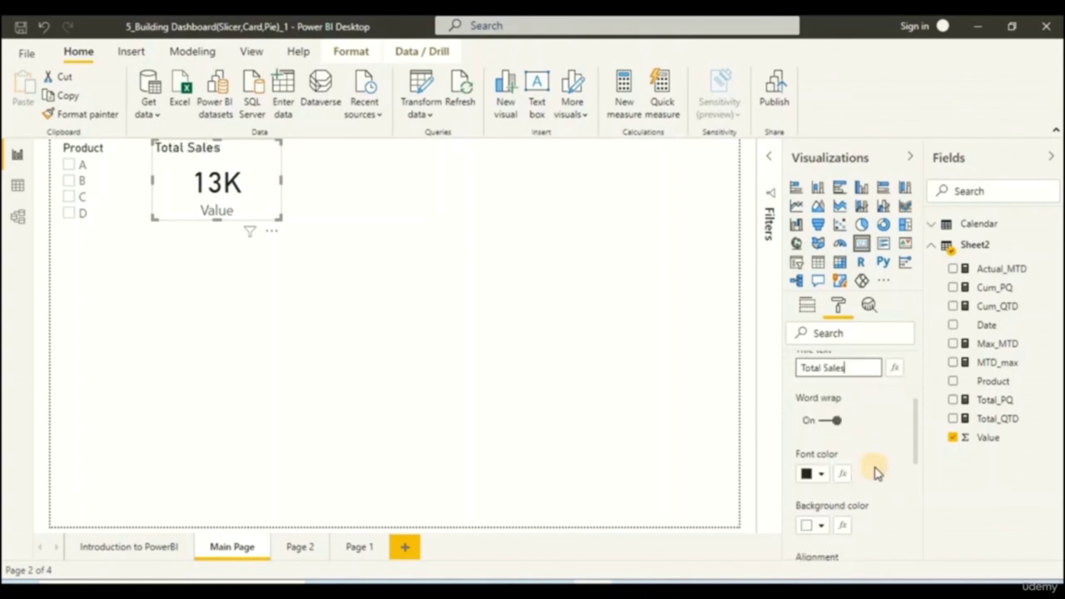
scroll(875, 437, down, 2)
scroll(863, 428, up, 2)
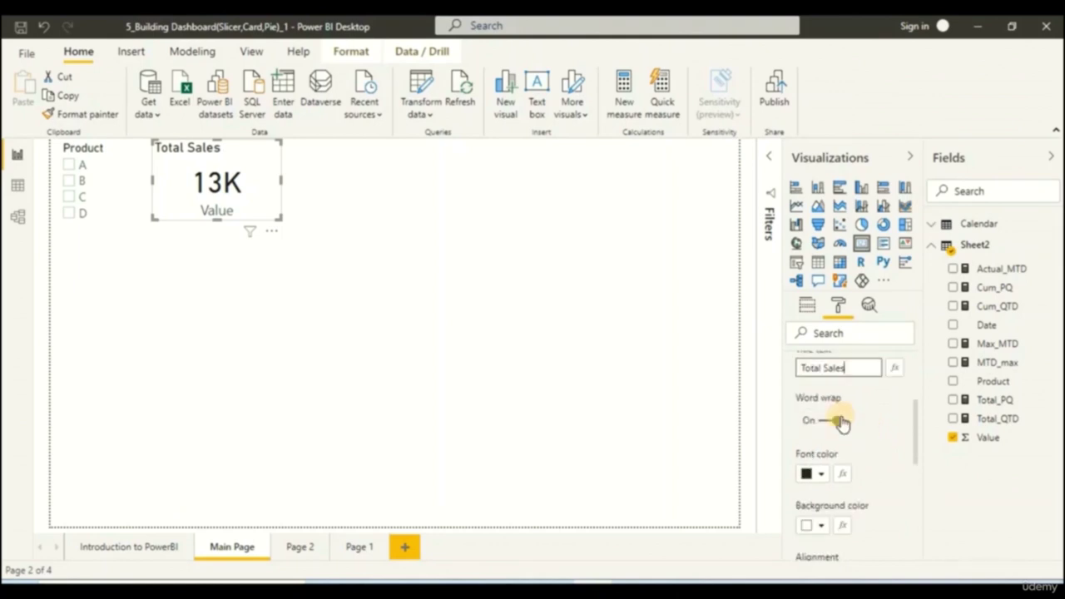
scroll(838, 473, down, 2)
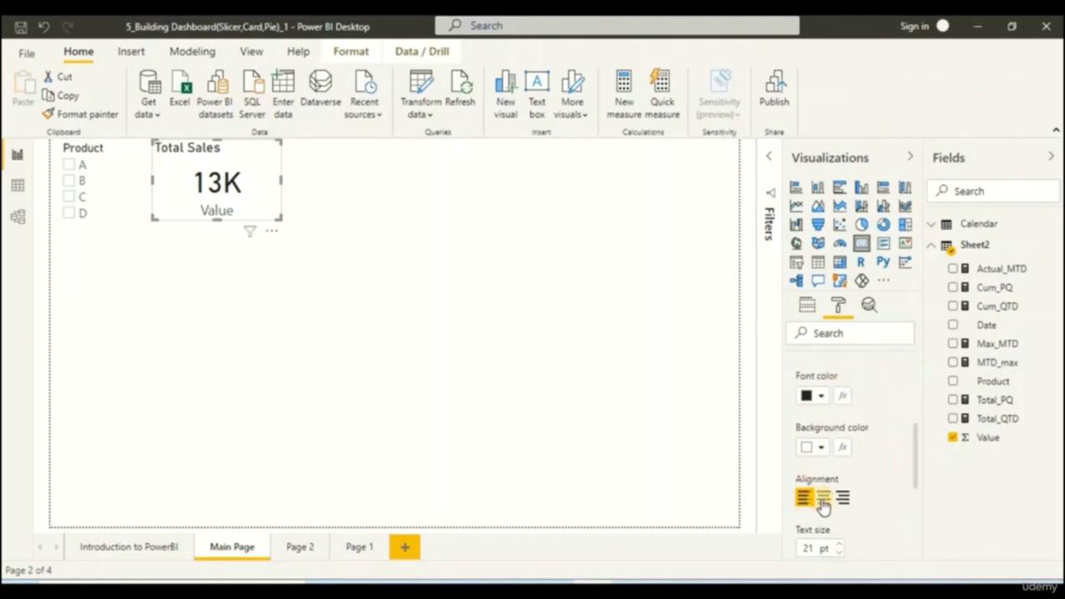
click(822, 498)
scroll(820, 491, up, 5)
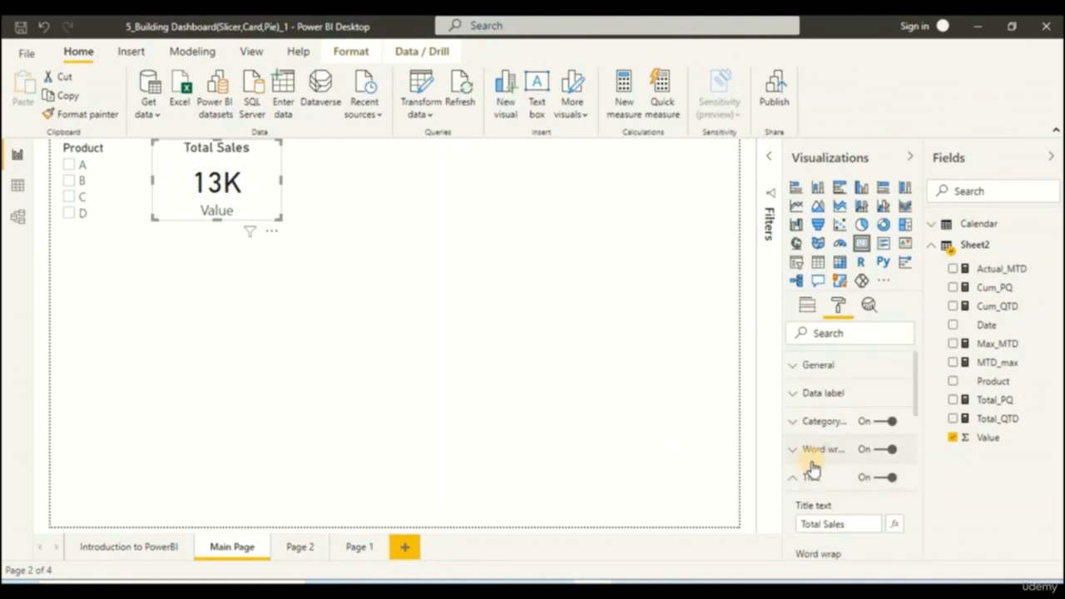
click(792, 483)
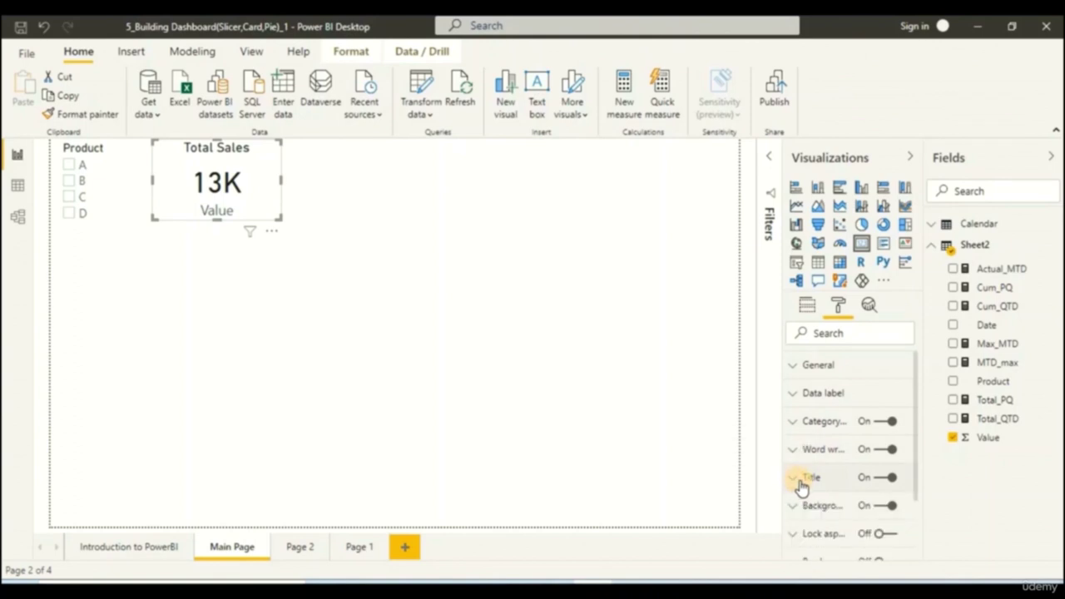
scroll(811, 461, down, 2)
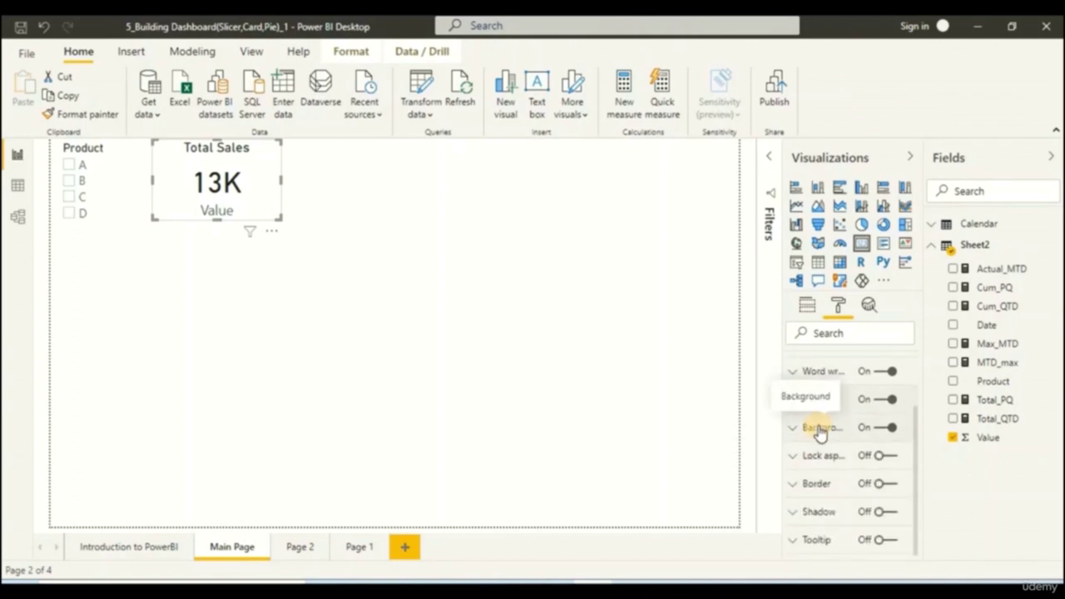
- Set the Total Sales card's background color to a light blue theme shade
click(819, 429)
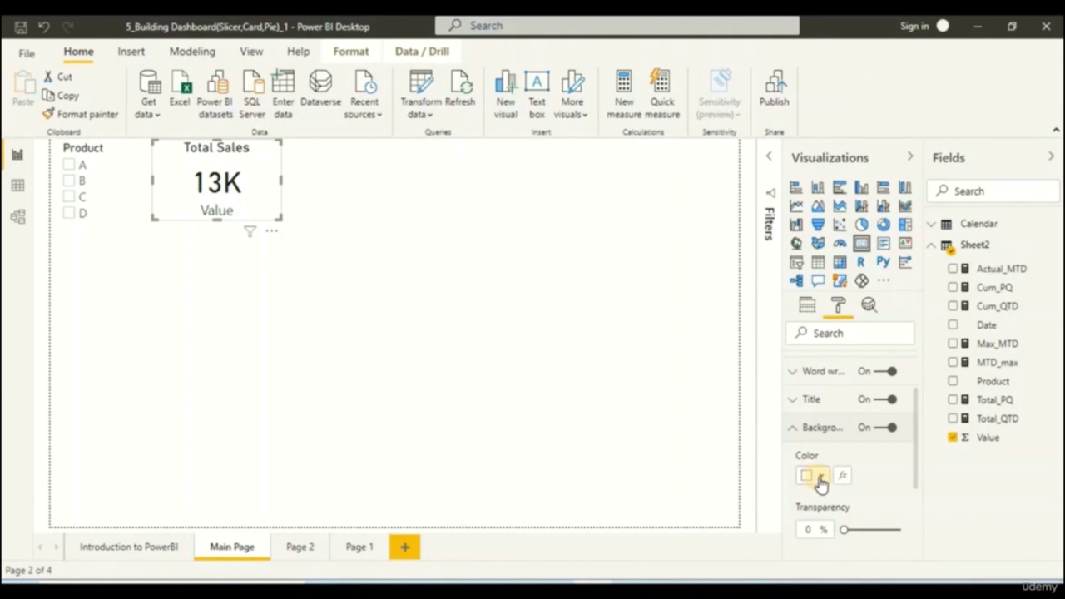
click(821, 478)
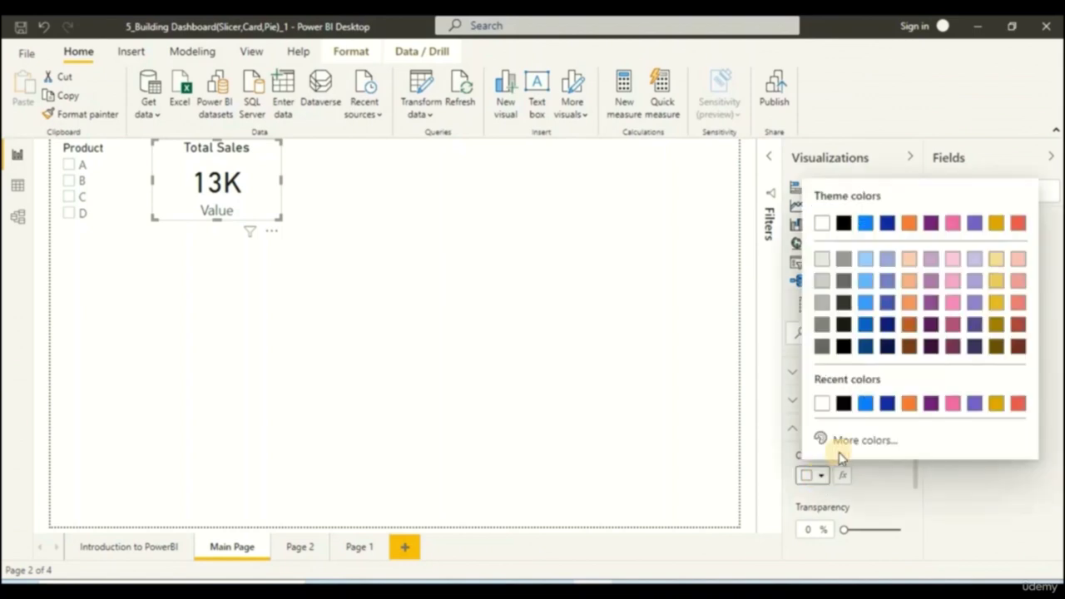
click(865, 281)
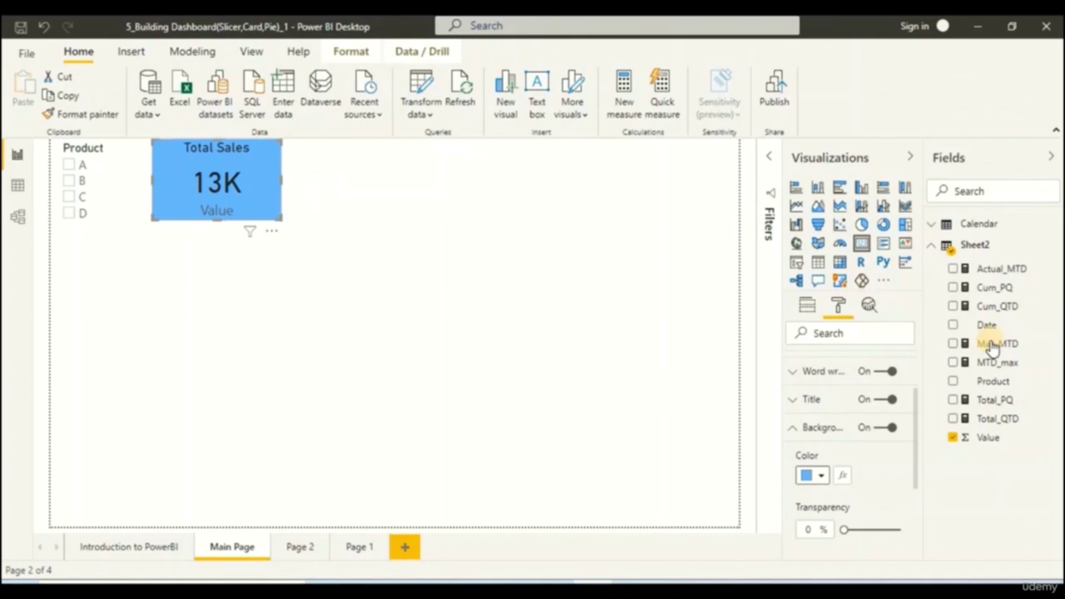
- Turn on the Total Sales card's border and set its color to the darkest shade of the theme's bright blue
scroll(842, 474, down, 3)
click(888, 476)
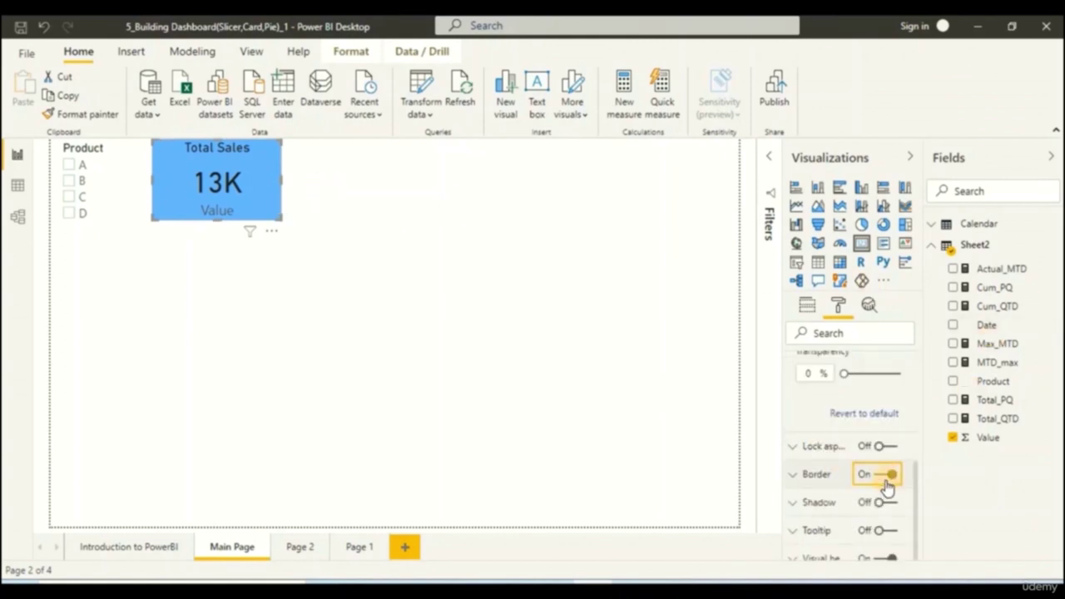
click(794, 477)
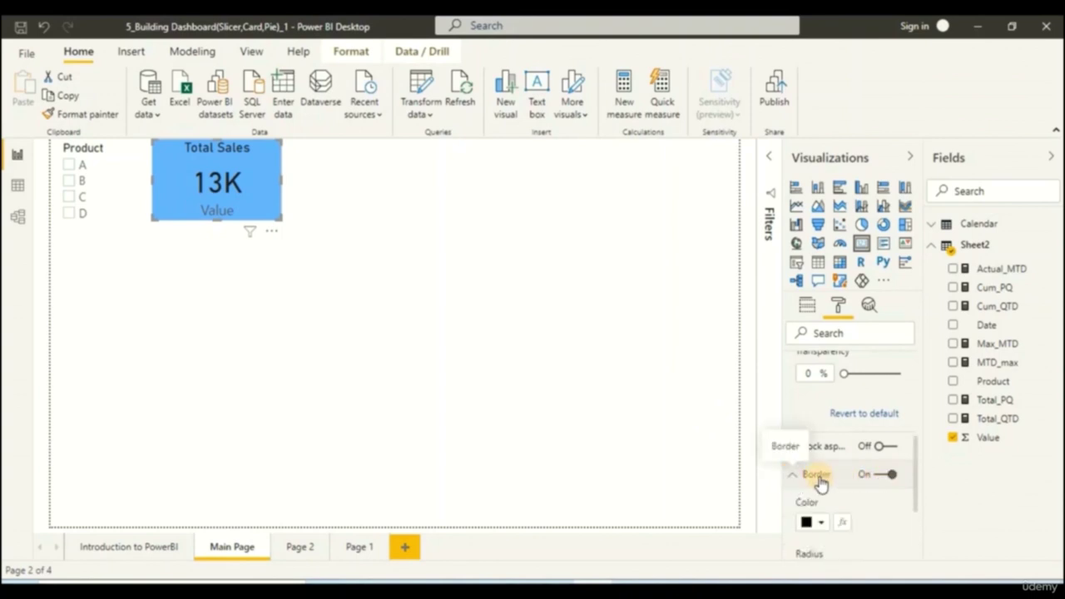
scroll(821, 470, down, 2)
scroll(820, 456, up, 2)
click(795, 477)
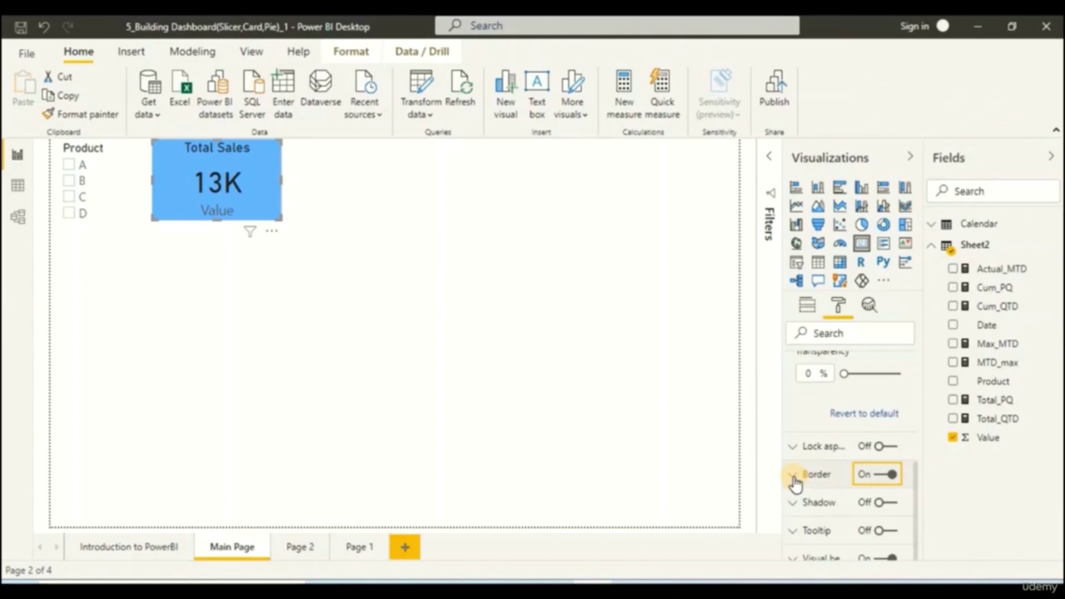
click(795, 478)
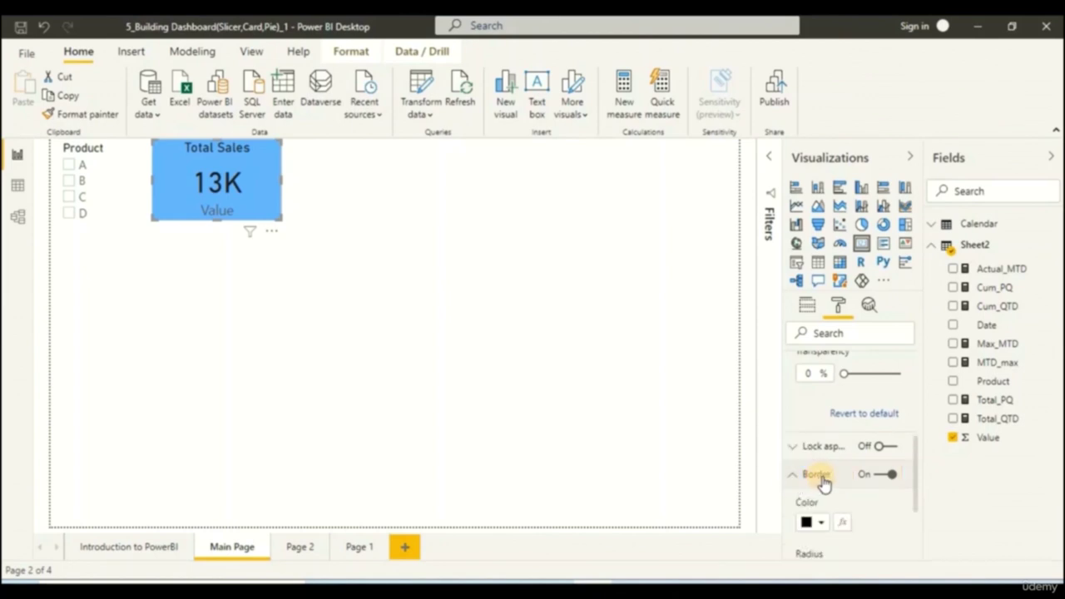
scroll(820, 483, down, 2)
click(819, 450)
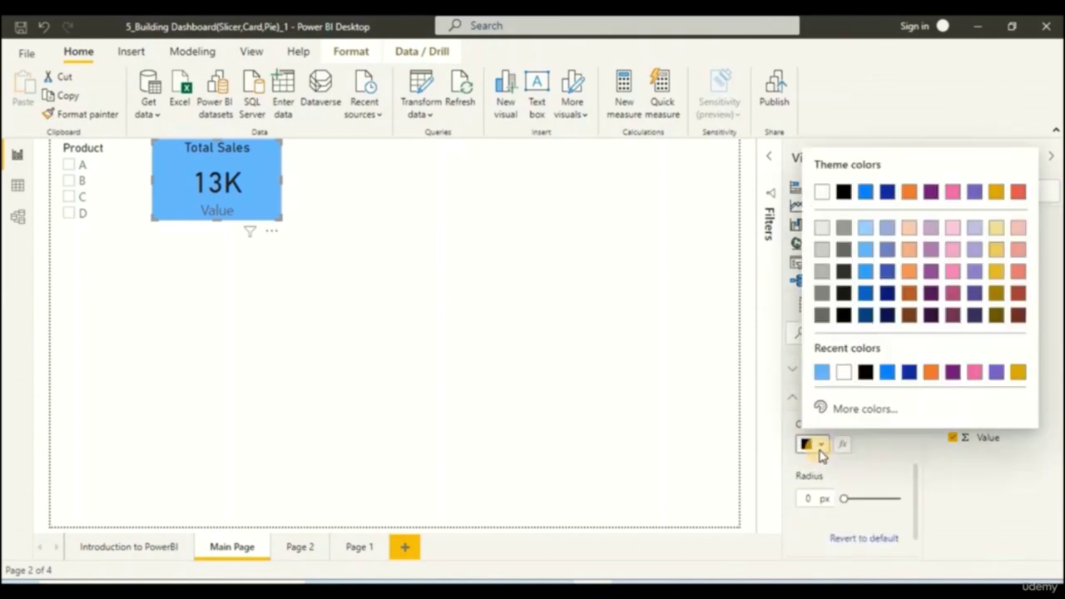
click(865, 315)
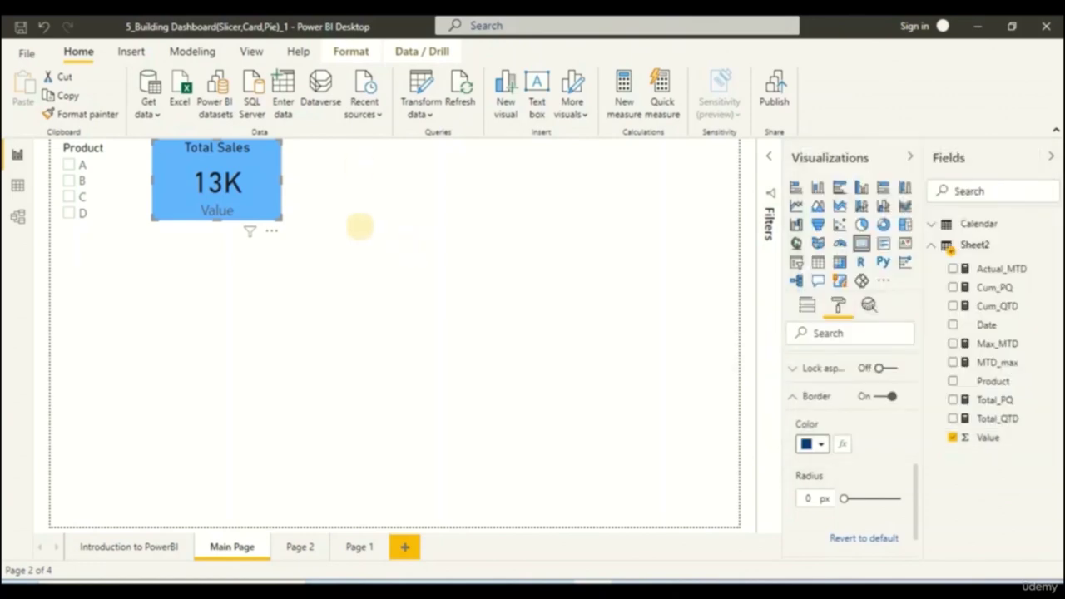
click(357, 227)
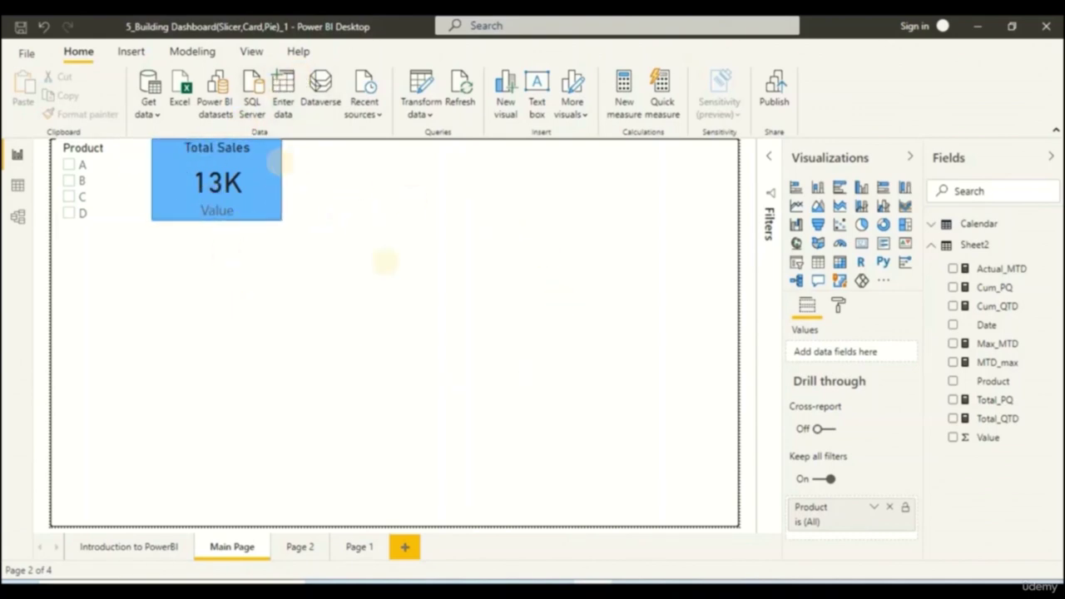
- Set the text size of the card's "Total Sales" title to 14 pt
click(837, 306)
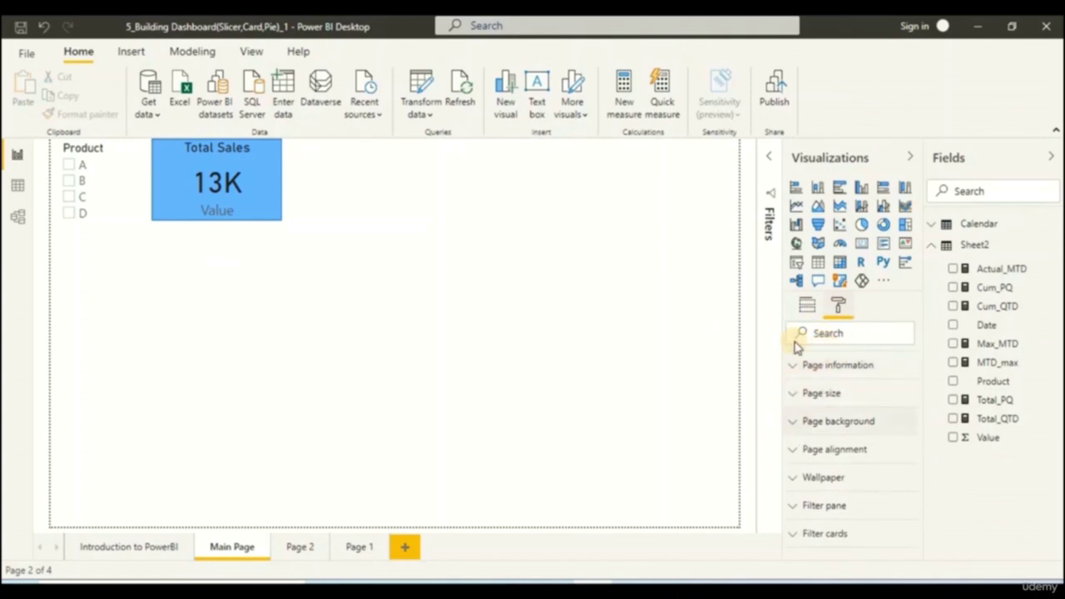
click(273, 186)
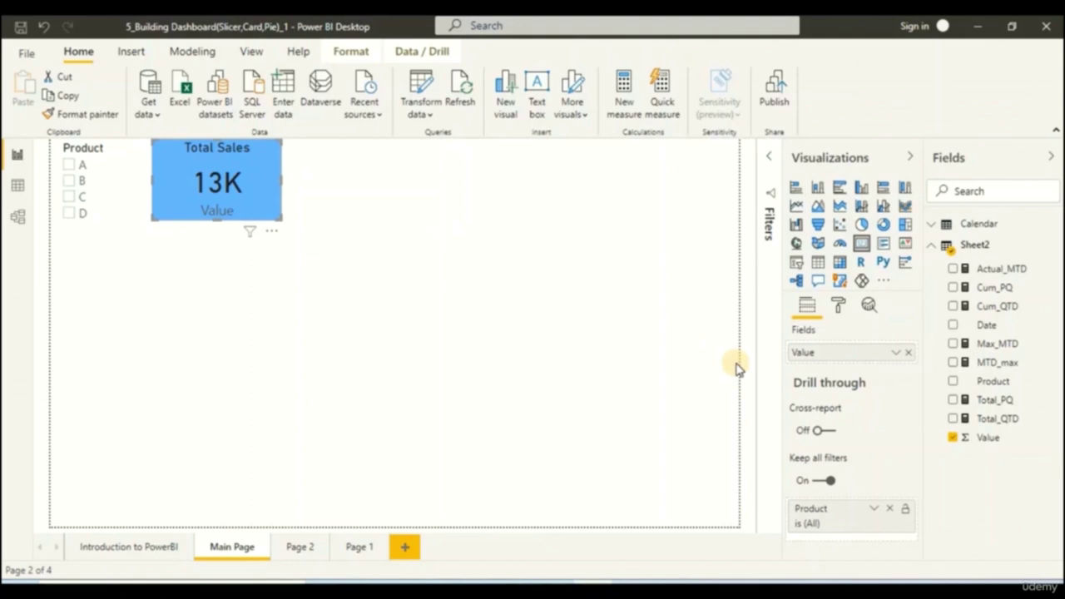
click(838, 306)
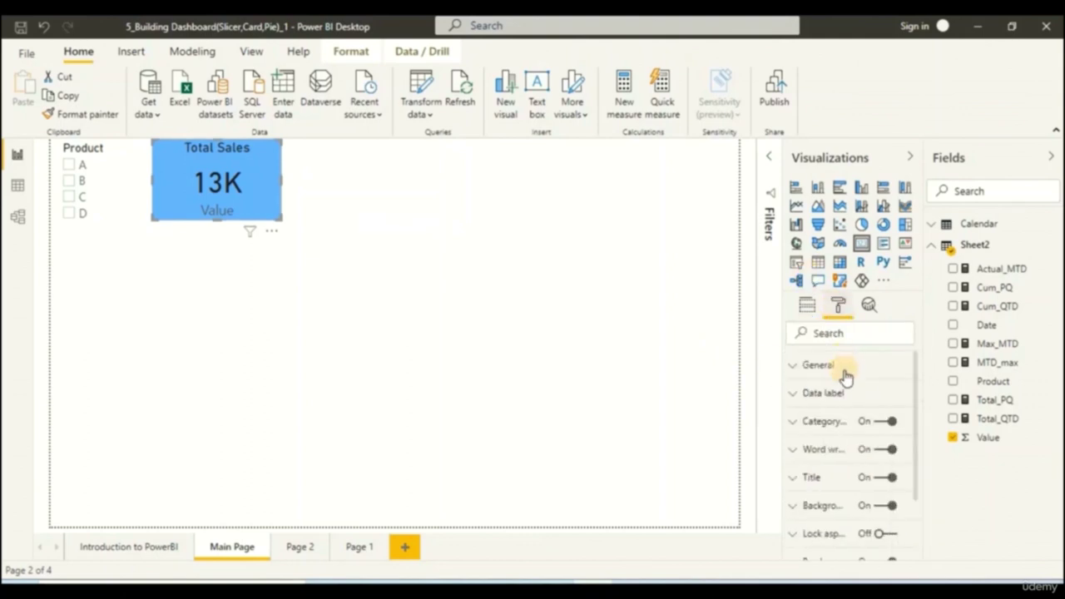
click(804, 477)
scroll(811, 474, down, 3)
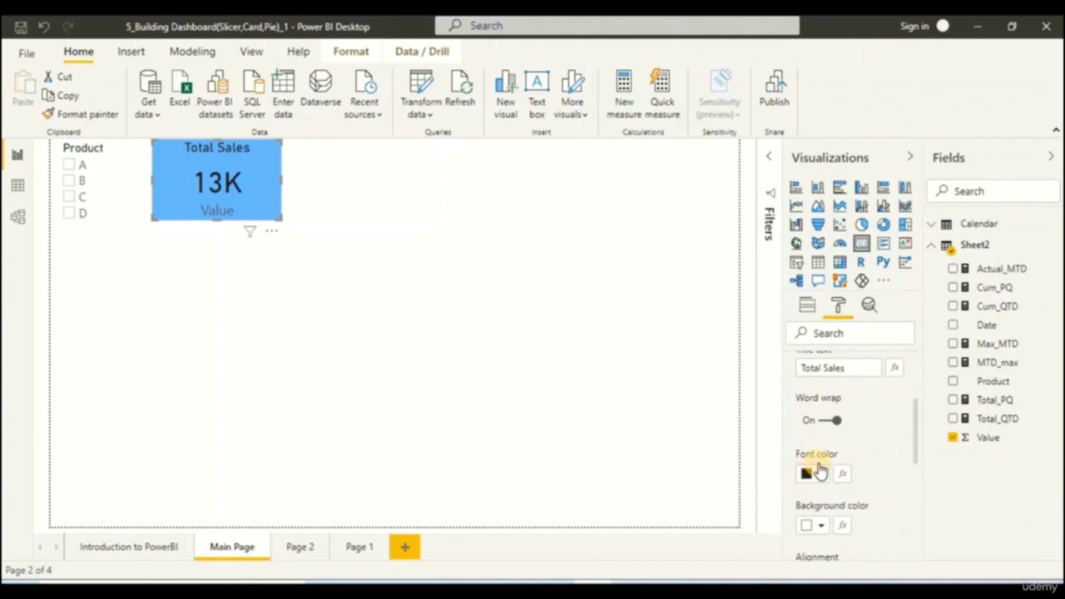
scroll(821, 470, down, 1)
scroll(821, 470, down, 1)
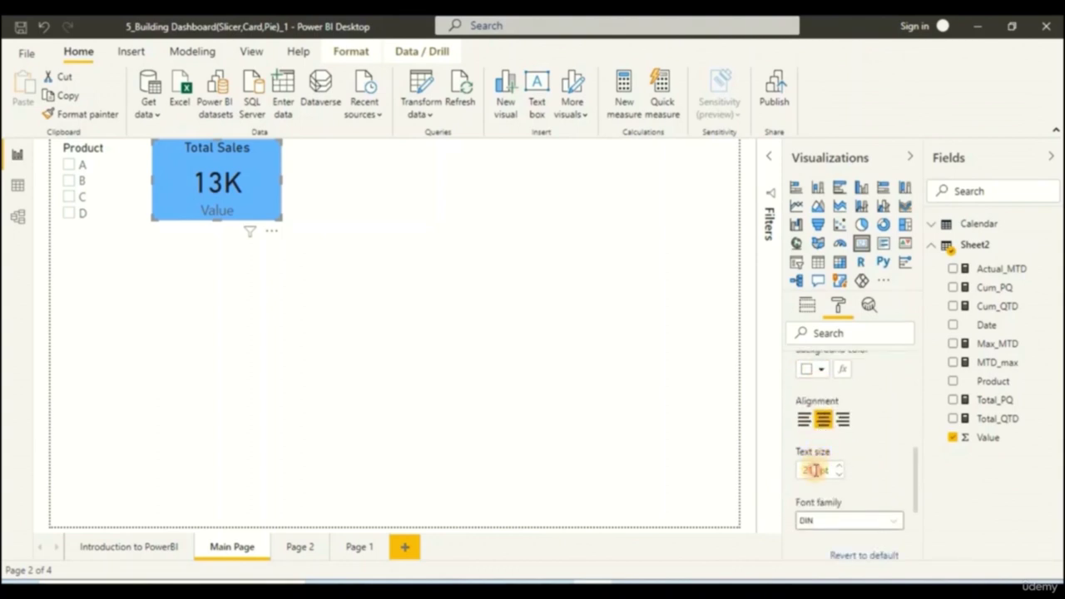
drag(815, 470, 801, 472)
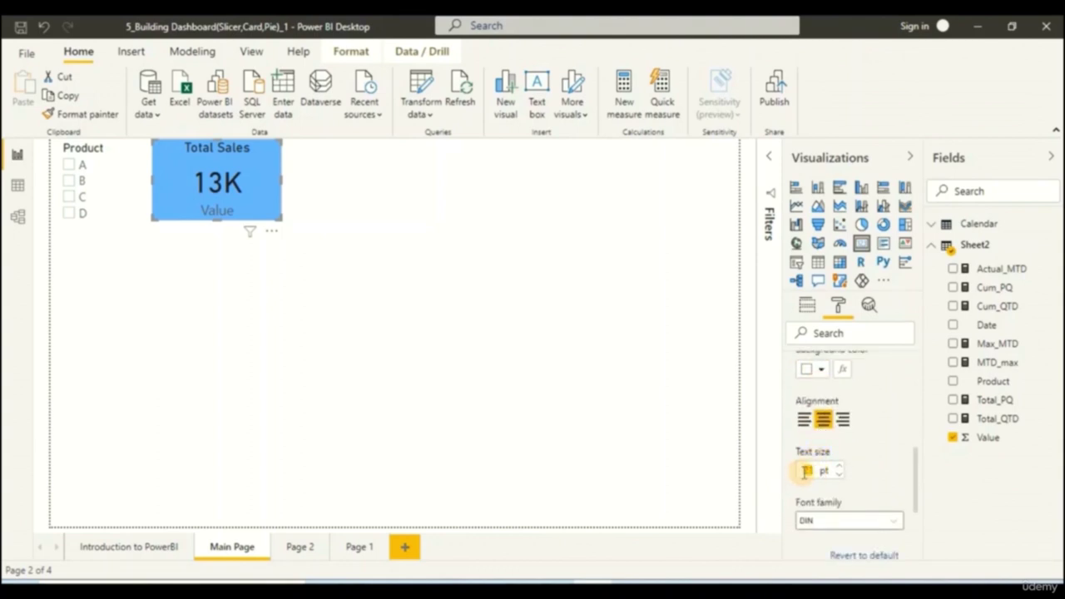
text(14)
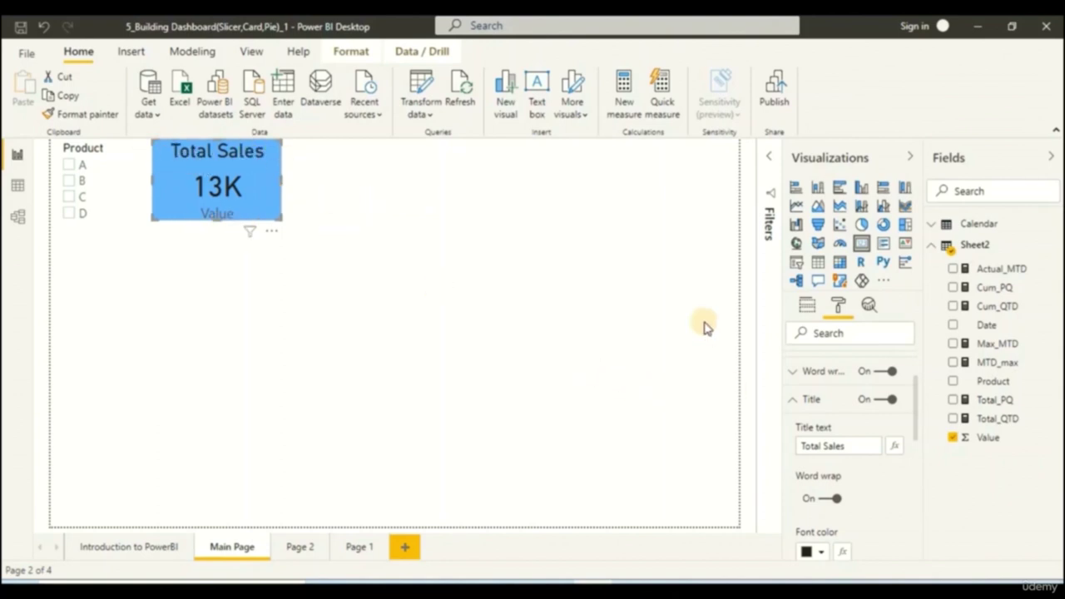
- Collapse the title settings and turn off the card's category label
click(802, 401)
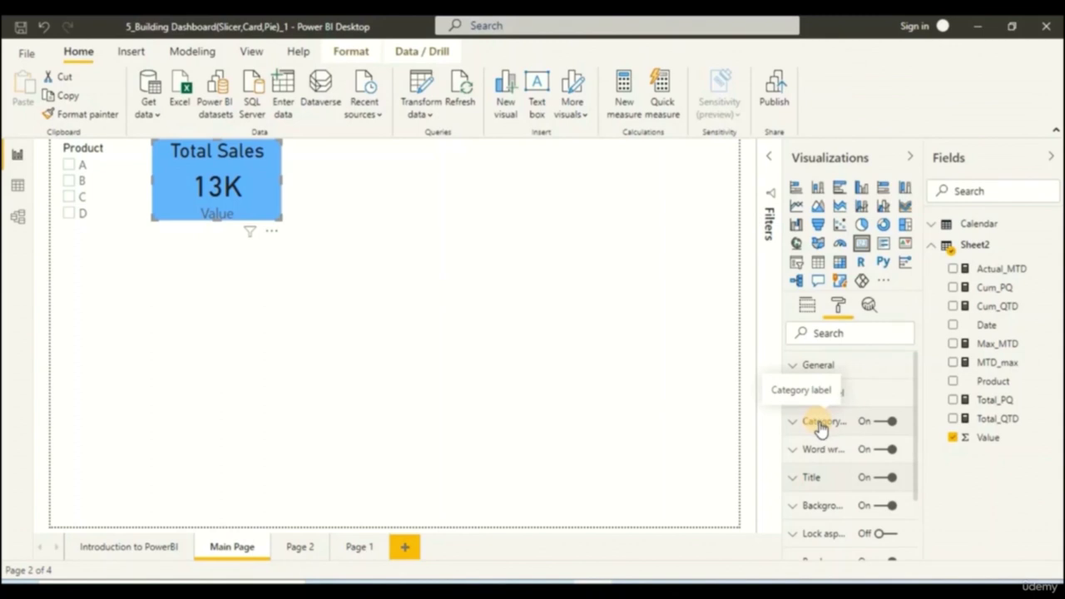
click(875, 424)
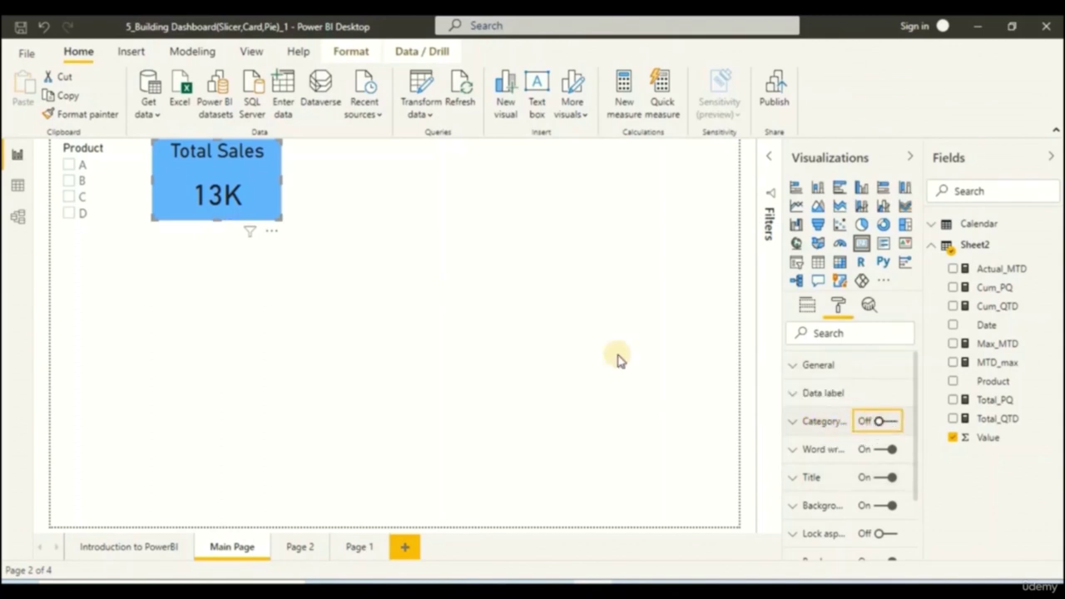
click(473, 272)
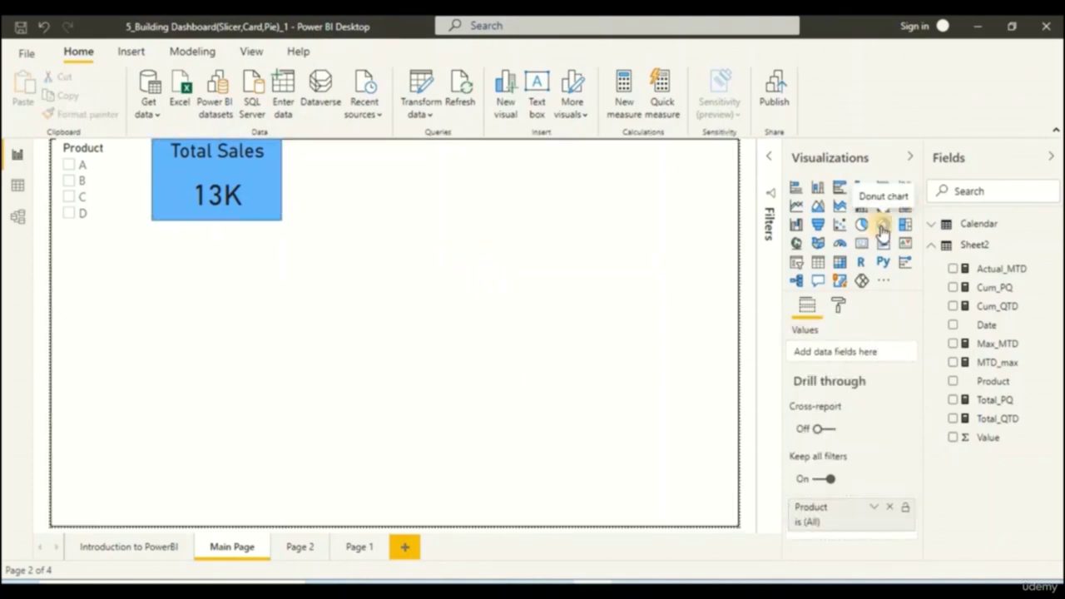
- Add a donut chart with Sheet2's Product field as legend and the Value field as values
click(880, 232)
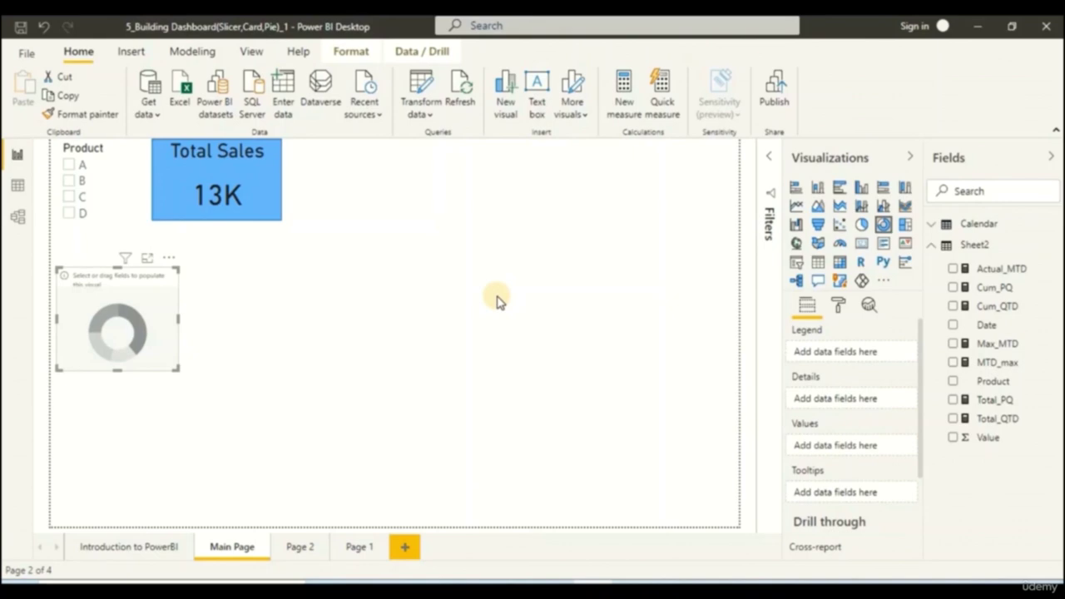
drag(949, 380, 913, 368)
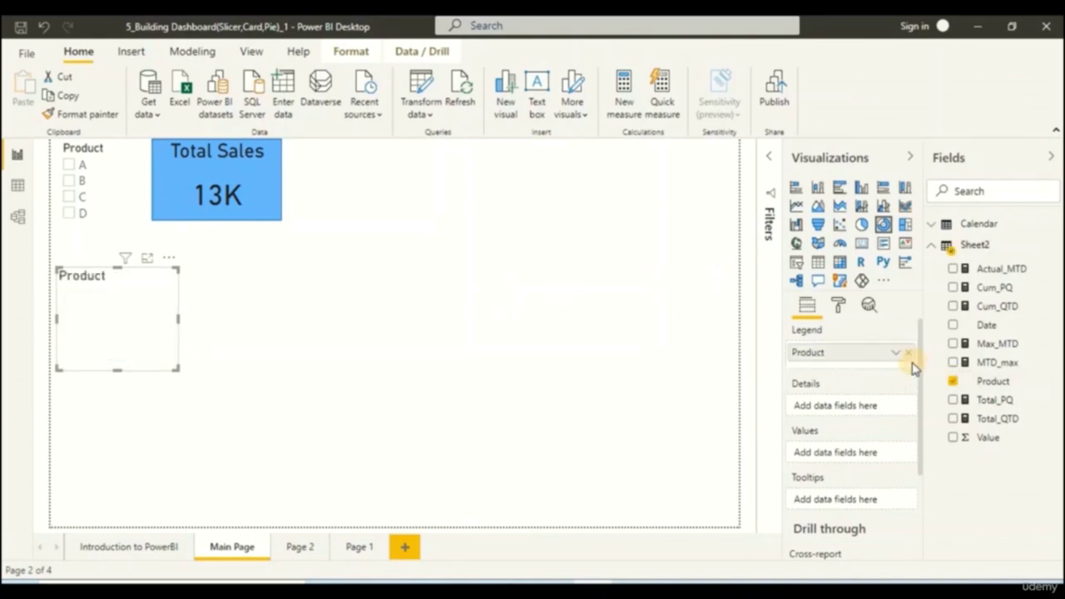
click(953, 437)
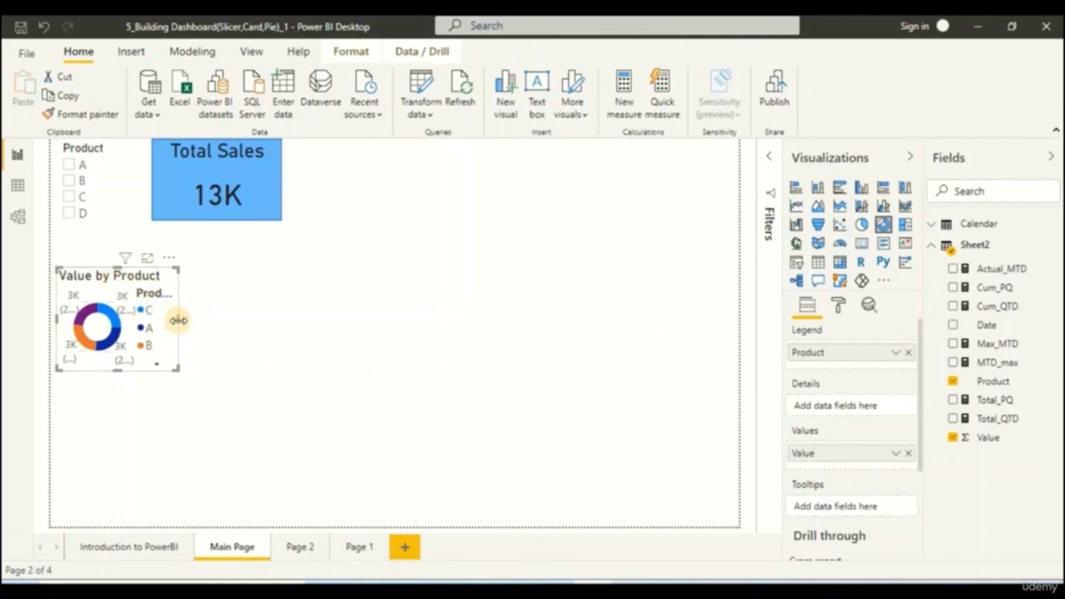
- Enlarge the donut chart and place it beside the Total Sales card near the page's upper edge, leaving a gap between them
drag(178, 320, 350, 321)
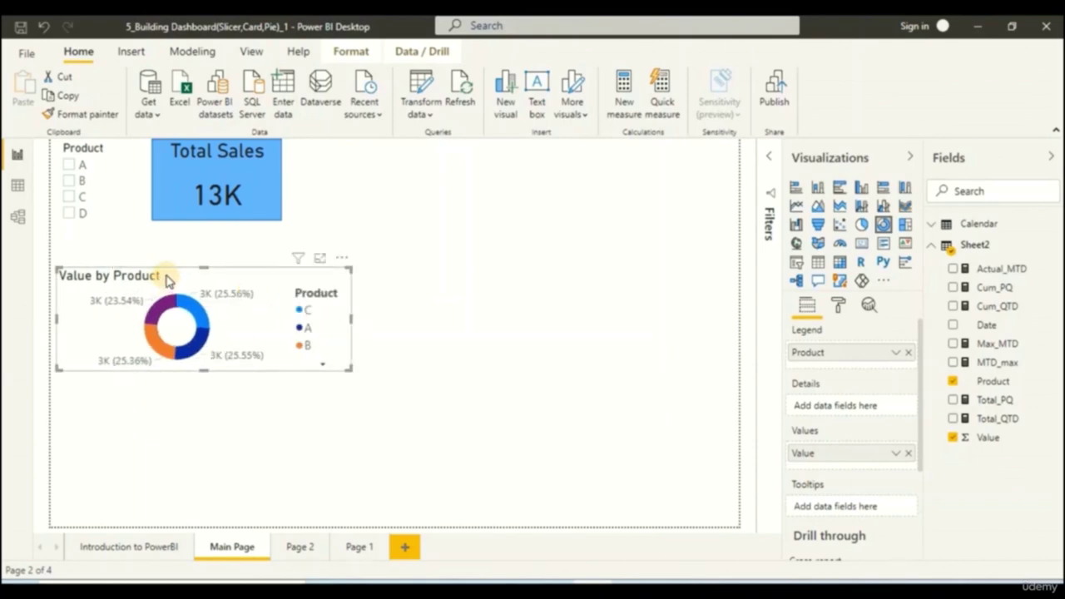
drag(92, 277, 353, 158)
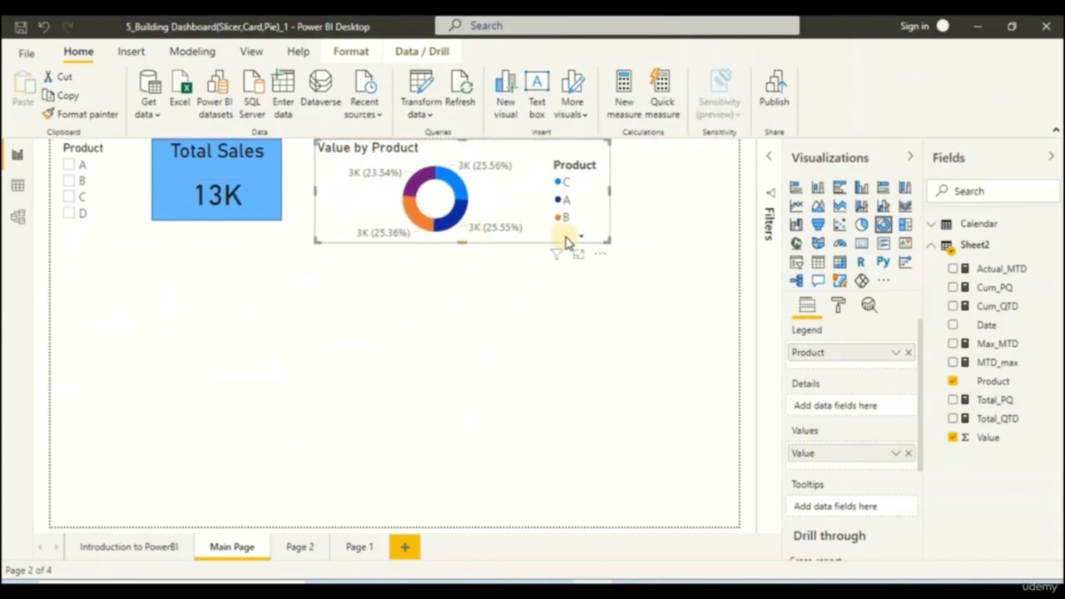
drag(608, 241, 699, 338)
drag(315, 330, 413, 331)
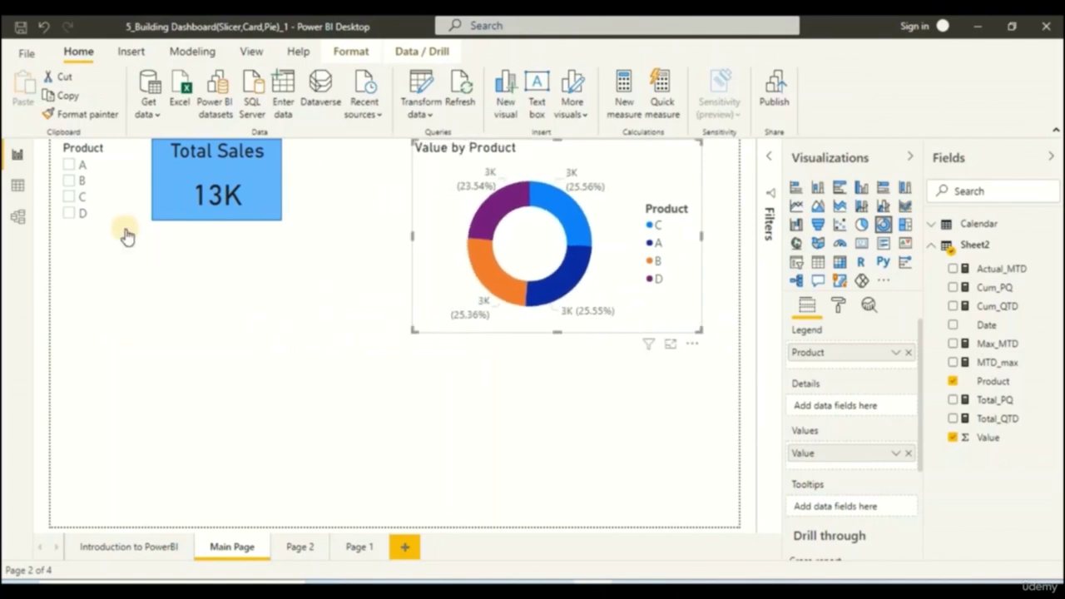
- Widen the Total Sales card slightly and lower its upper edge to leave a small margin from the page border
click(213, 208)
mouse_move(278, 219)
mouse_down()
mouse_move(333, 266)
mouse_move(292, 221)
mouse_up()
click(327, 242)
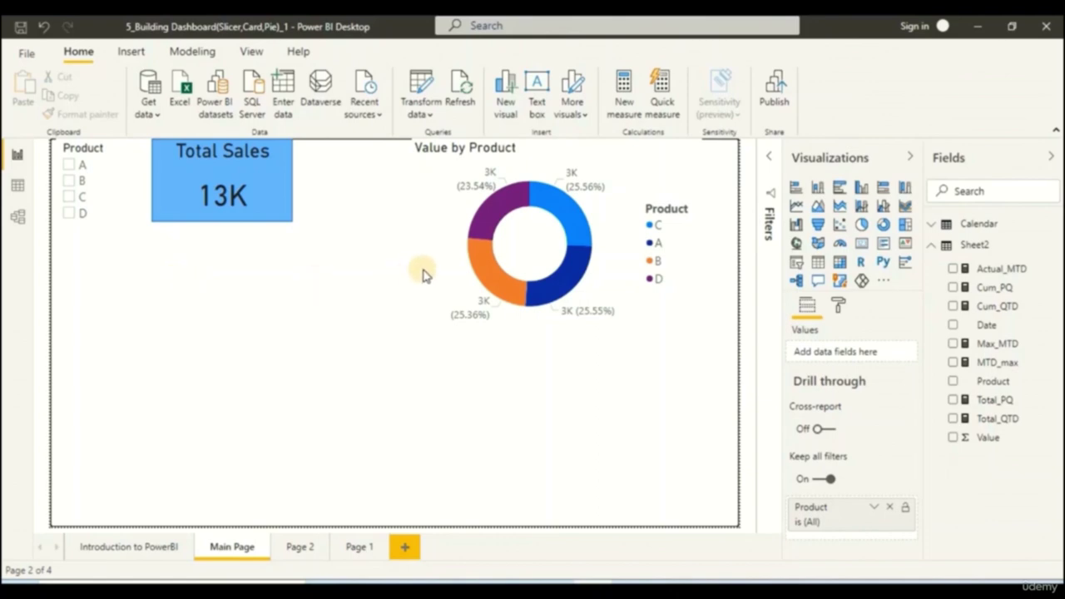
click(216, 145)
click(218, 138)
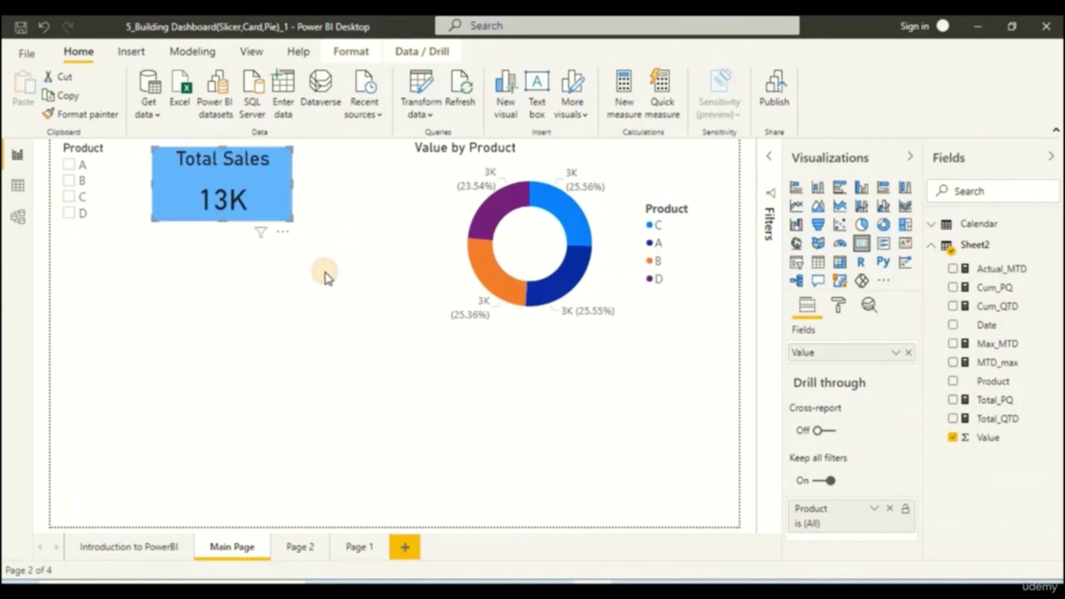
click(345, 247)
- Select product B in the slicer and lower the slicer's upper edge to match the Total Sales card
click(100, 181)
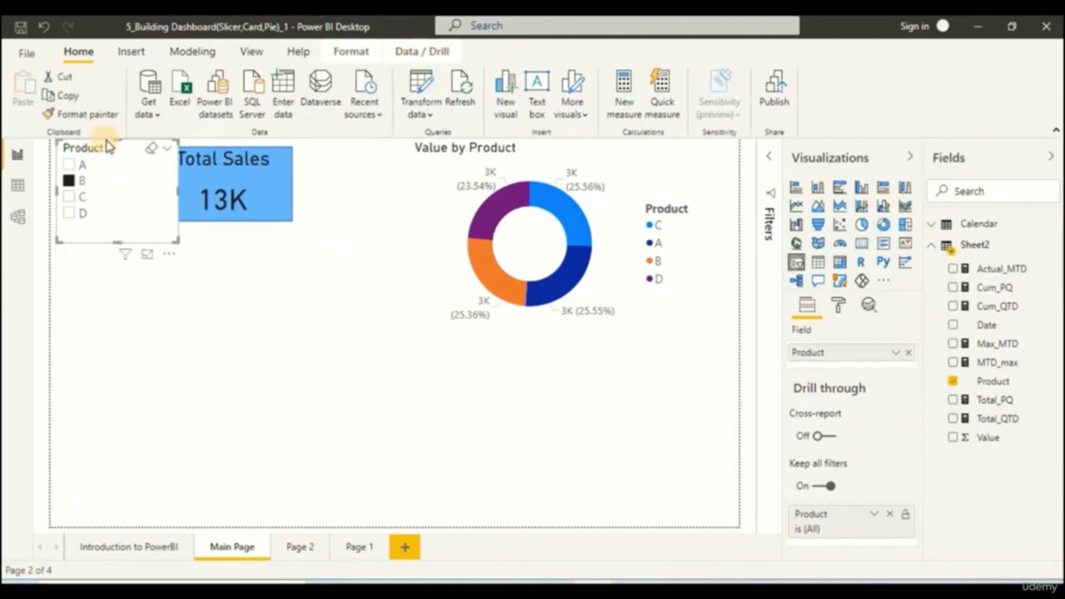
drag(117, 142, 119, 149)
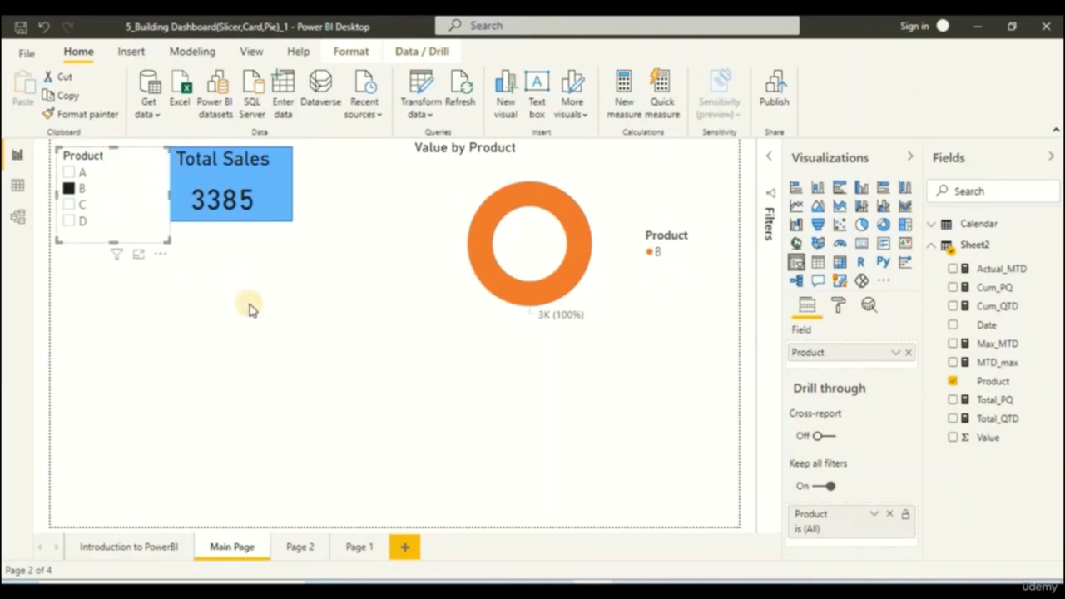
click(194, 290)
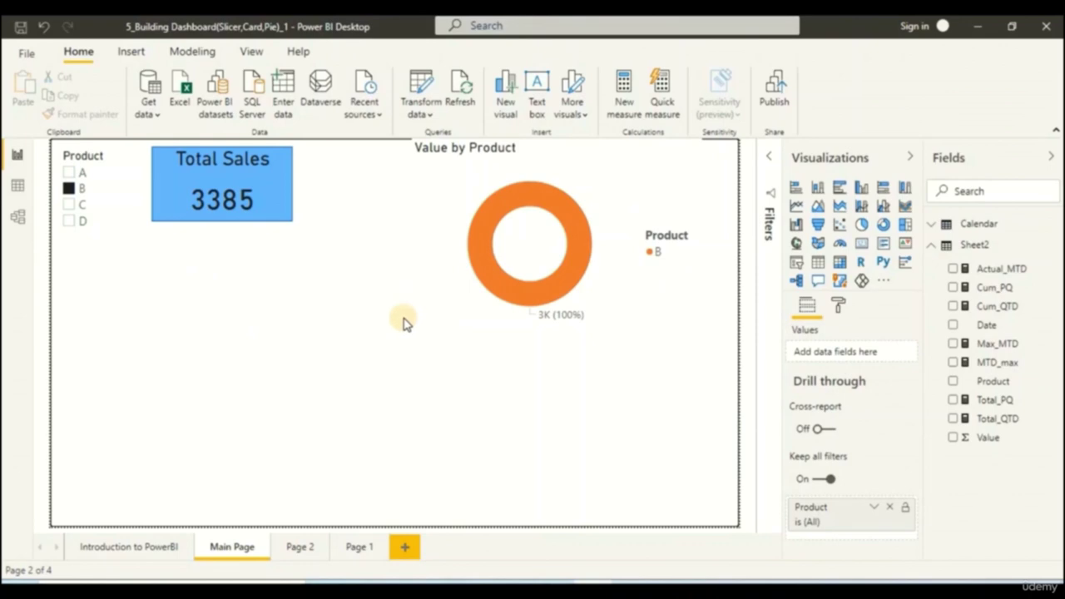
- Lower the donut chart's upper edge slightly to line up with the Total Sales card
click(545, 165)
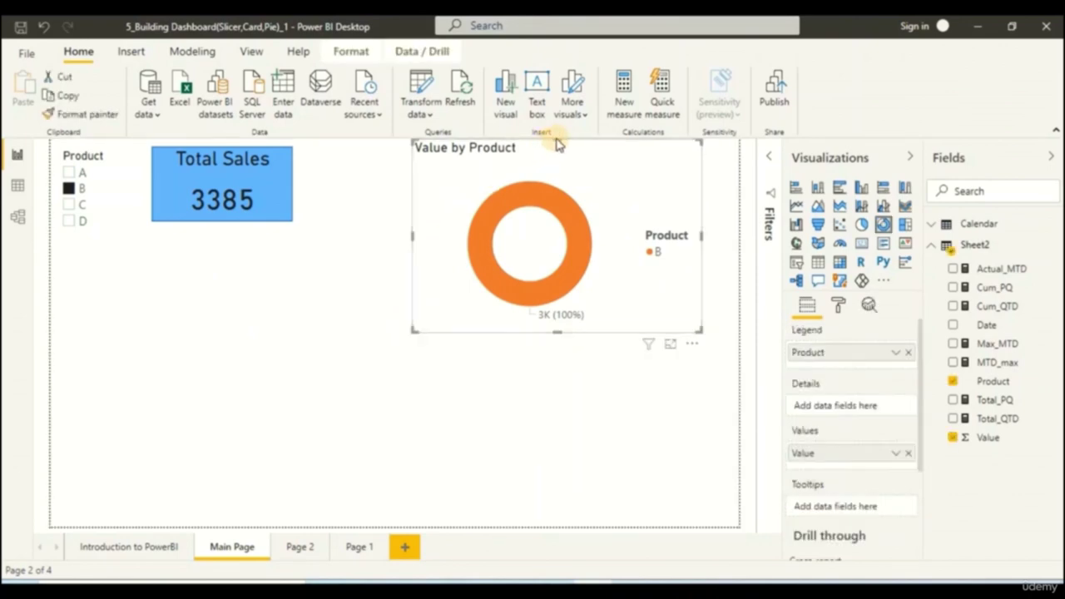
drag(558, 143, 556, 149)
click(308, 337)
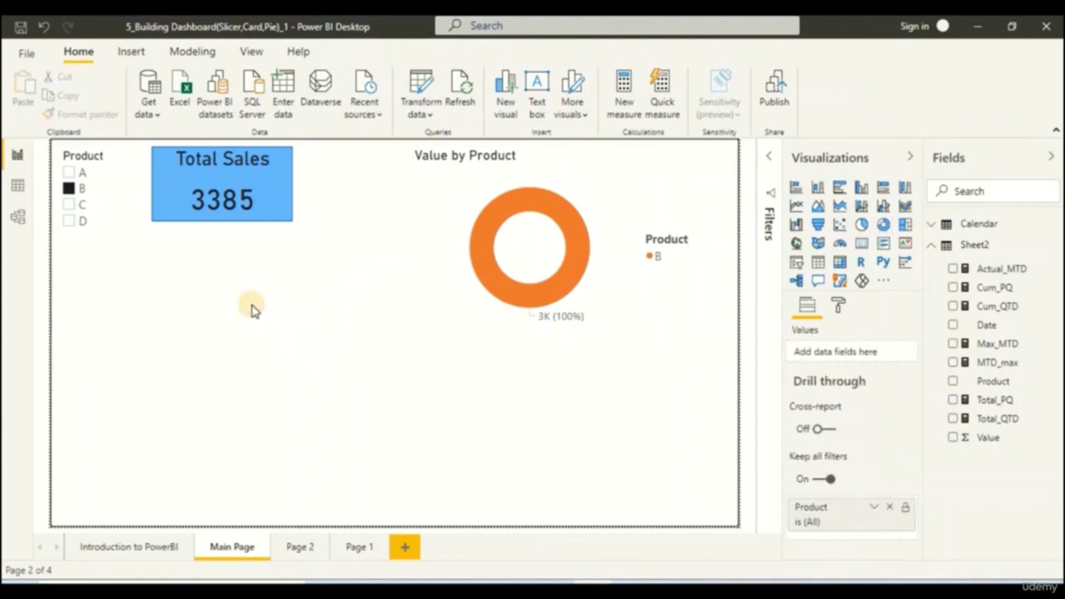
- Clear the product B selection in the slicer and deselect the visual
click(66, 191)
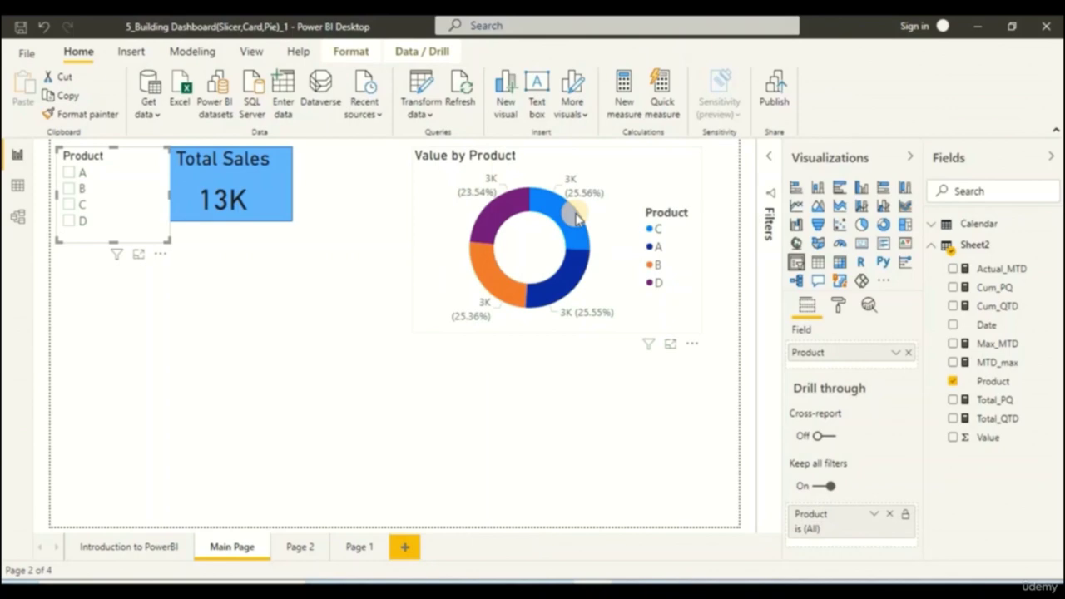
click(316, 377)
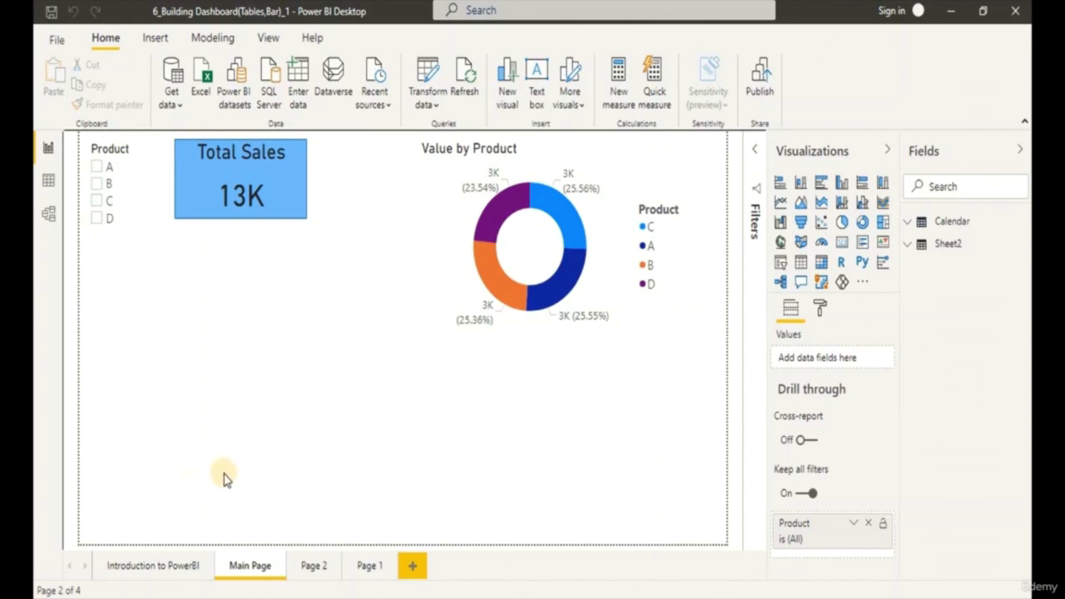
- Insert a table visual and enlarge it to fill the lower-left area of the Main Page beneath the slicer and card
click(800, 262)
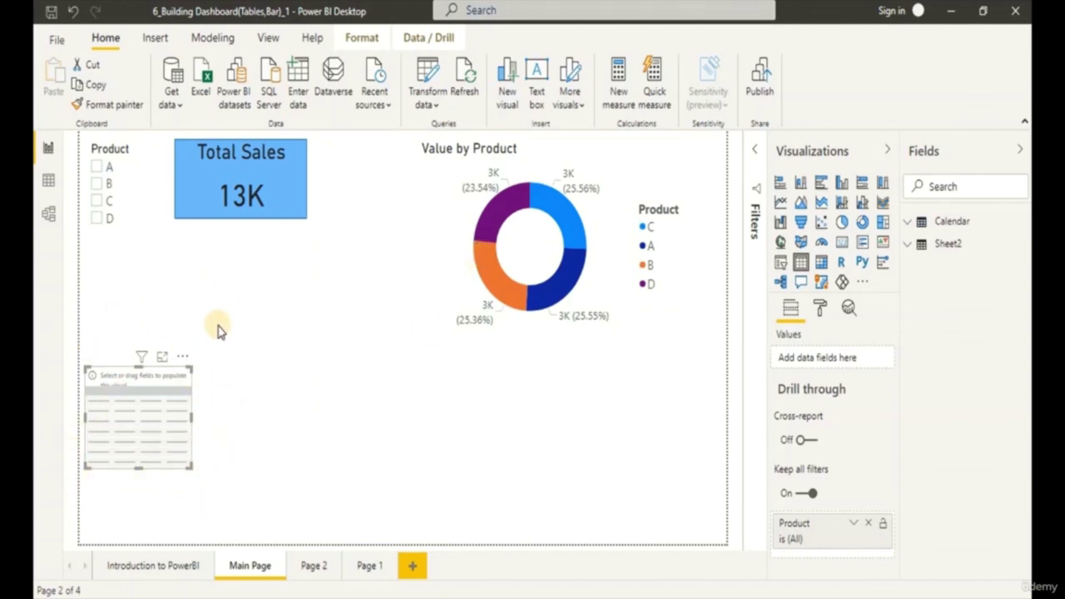
drag(193, 366, 235, 346)
drag(240, 469, 373, 542)
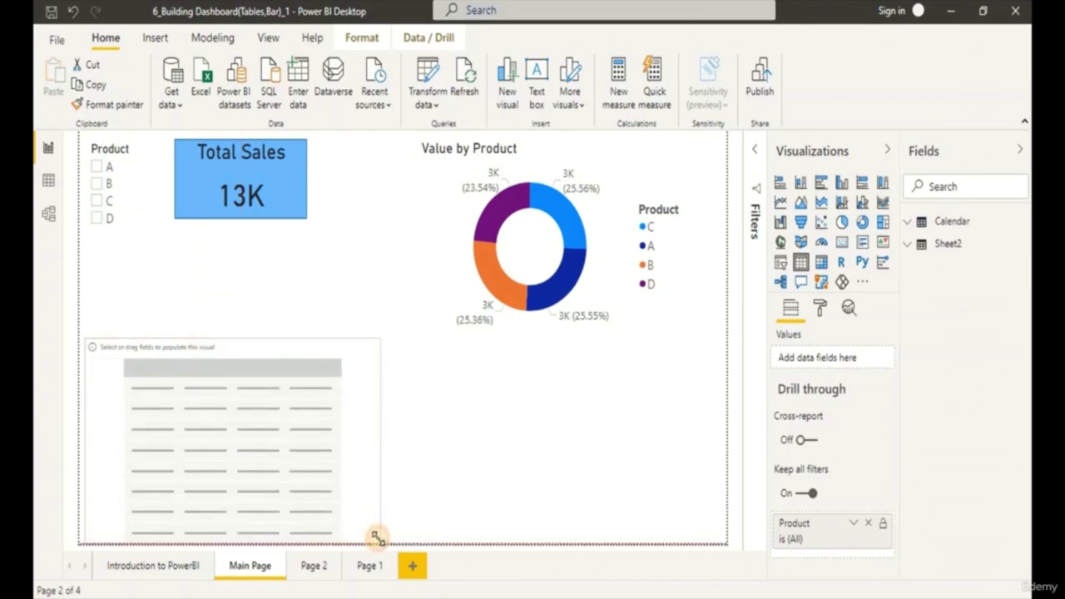
- Add the Product, Value and Date fields from Sheet2 to the table and place Date as the first column
click(912, 253)
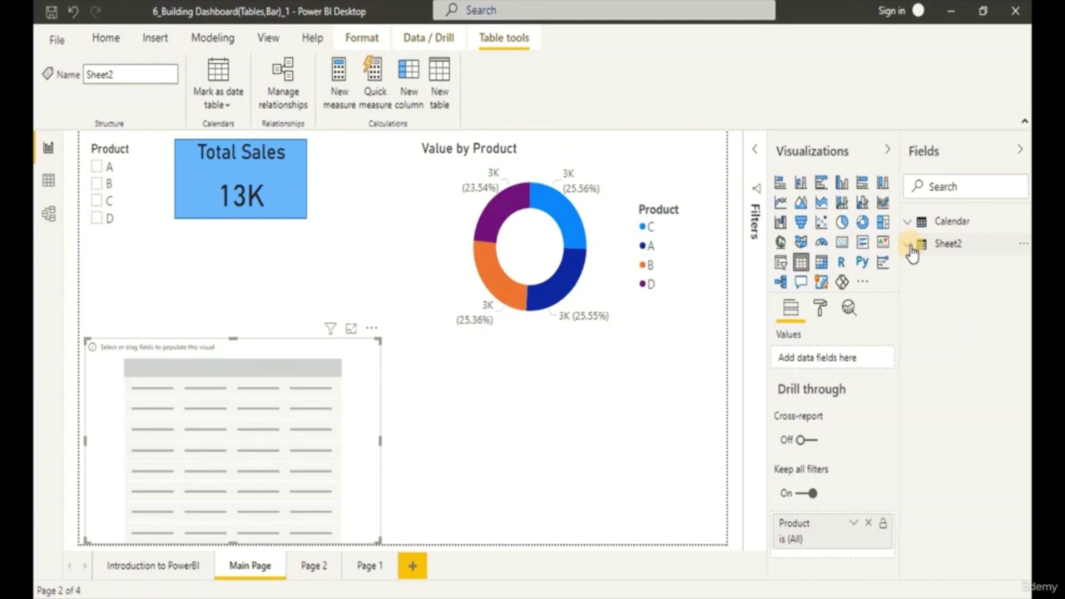
click(909, 245)
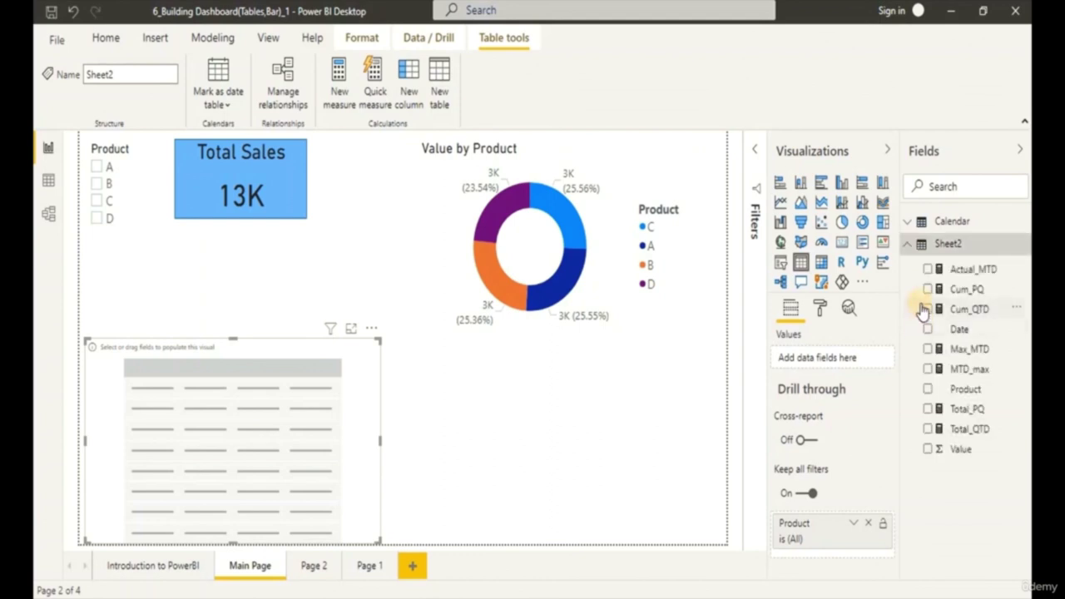
click(927, 389)
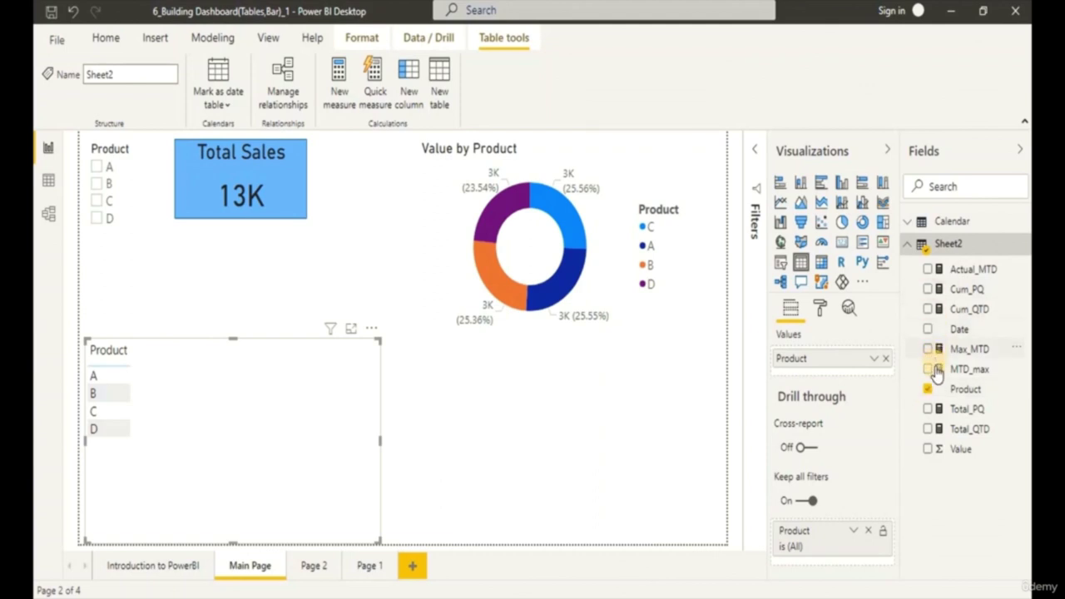
click(927, 449)
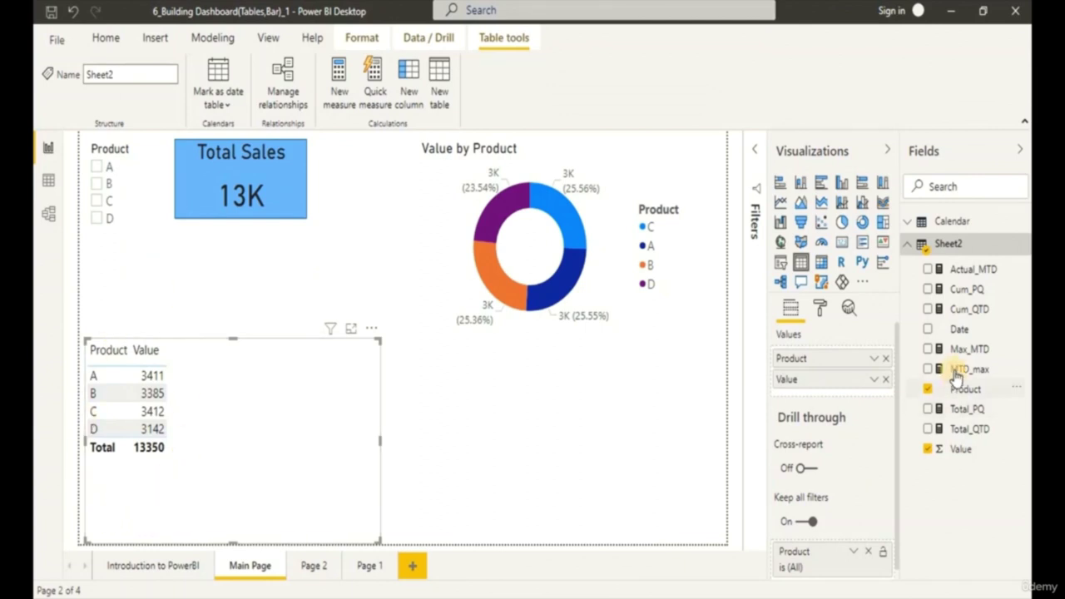
click(928, 329)
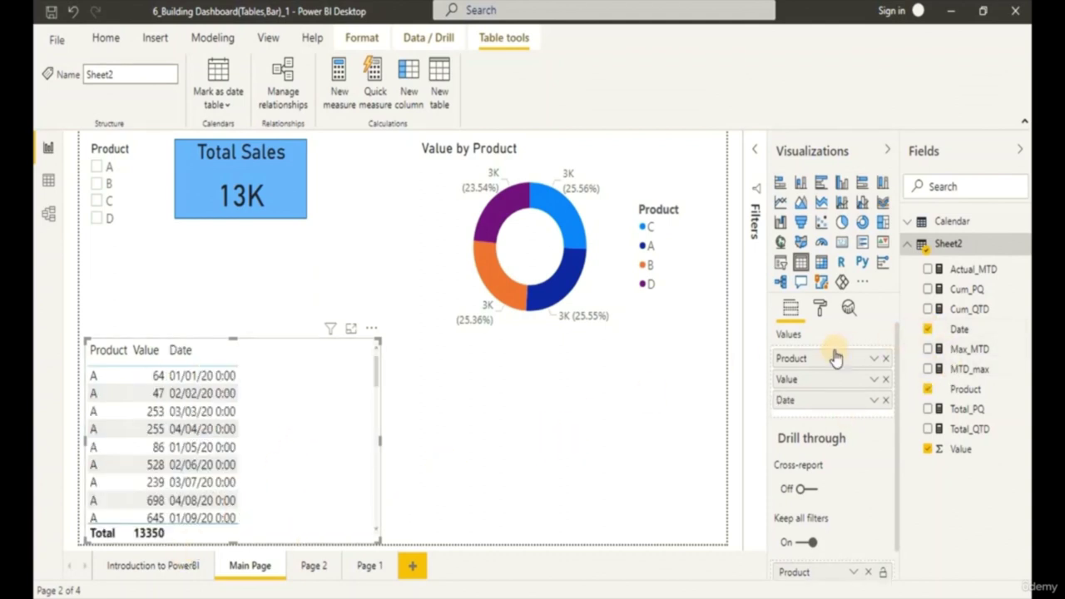
drag(776, 409, 779, 354)
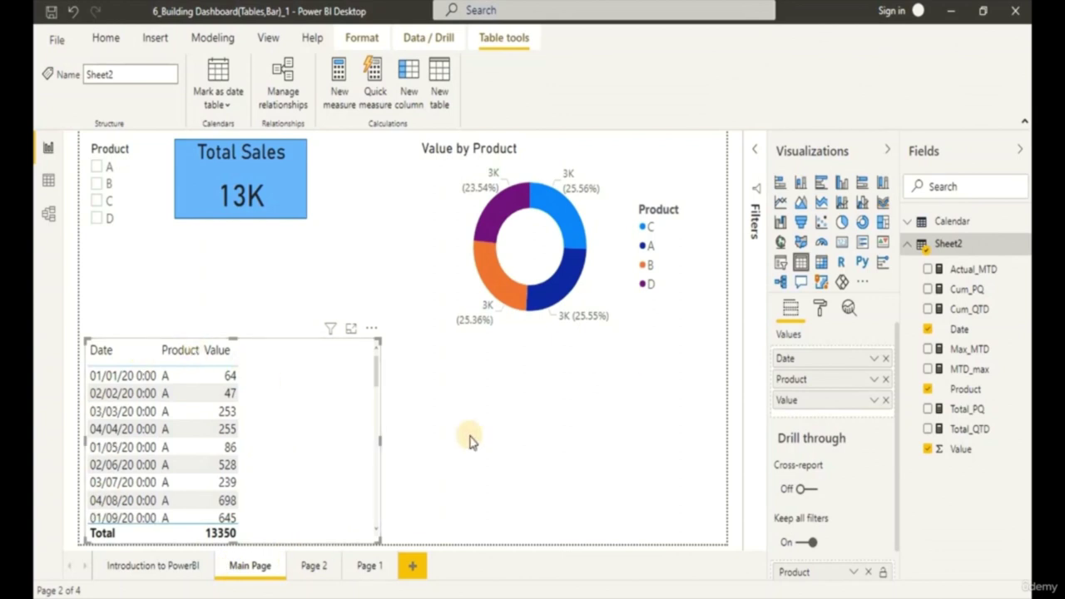
- Turn on the table's title and set its text to "Table Details"
click(817, 309)
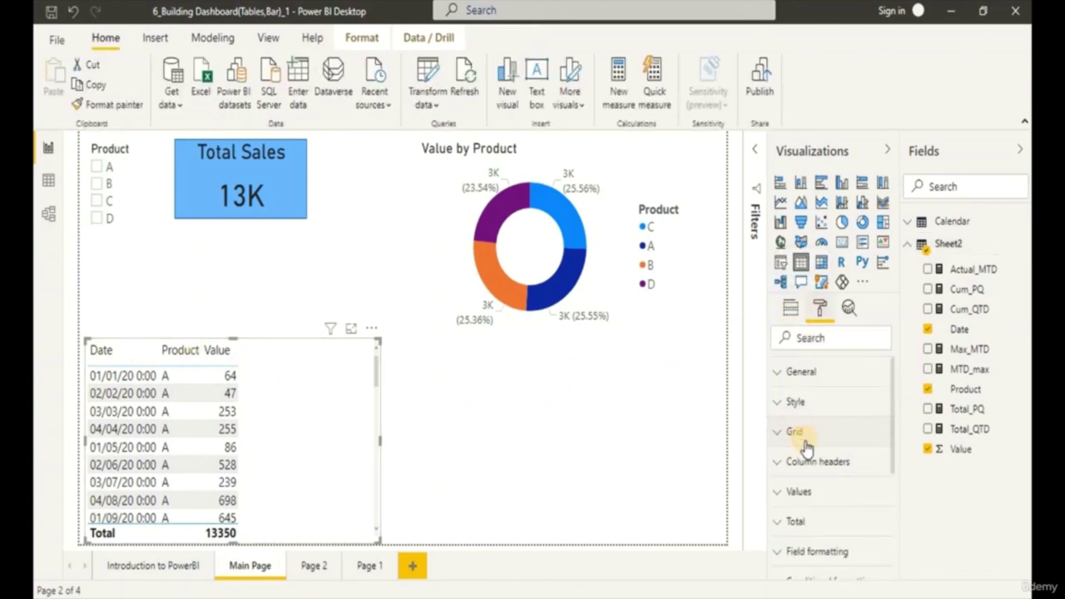
scroll(809, 453, down, 2)
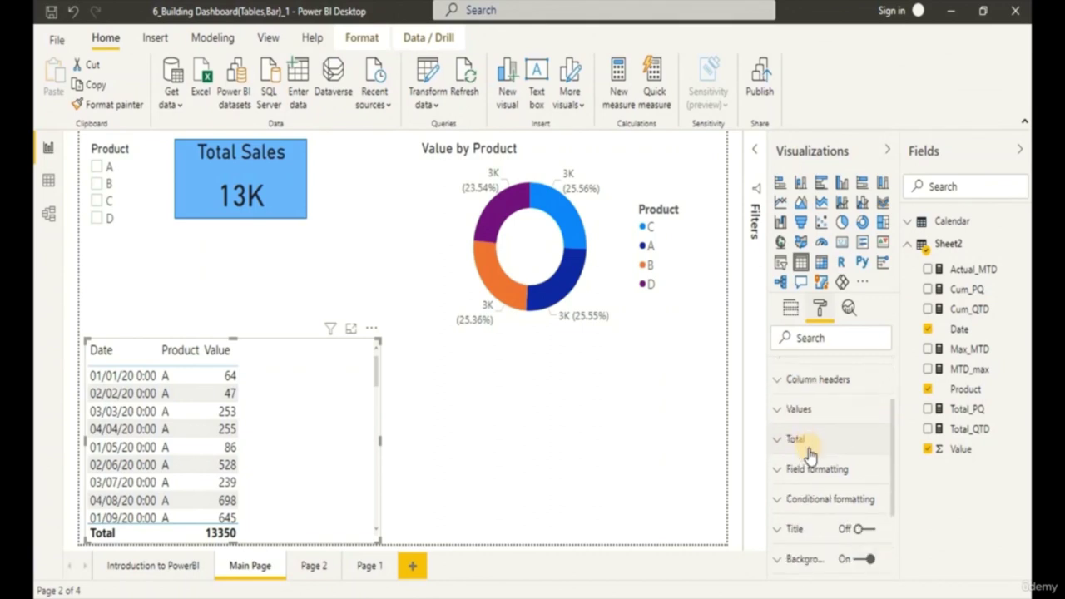
scroll(802, 445, down, 3)
click(790, 448)
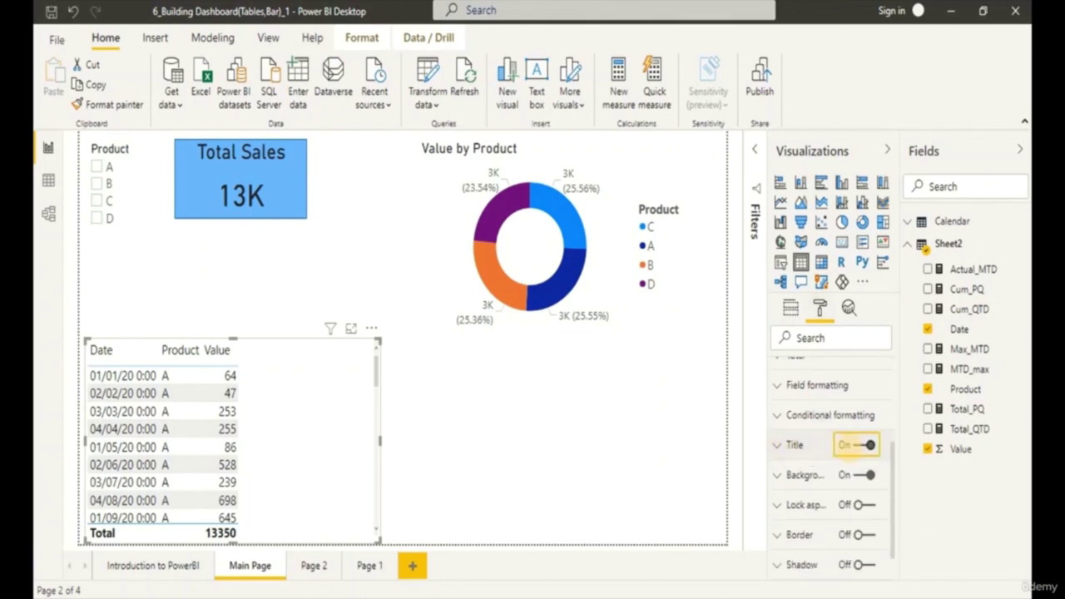
click(776, 447)
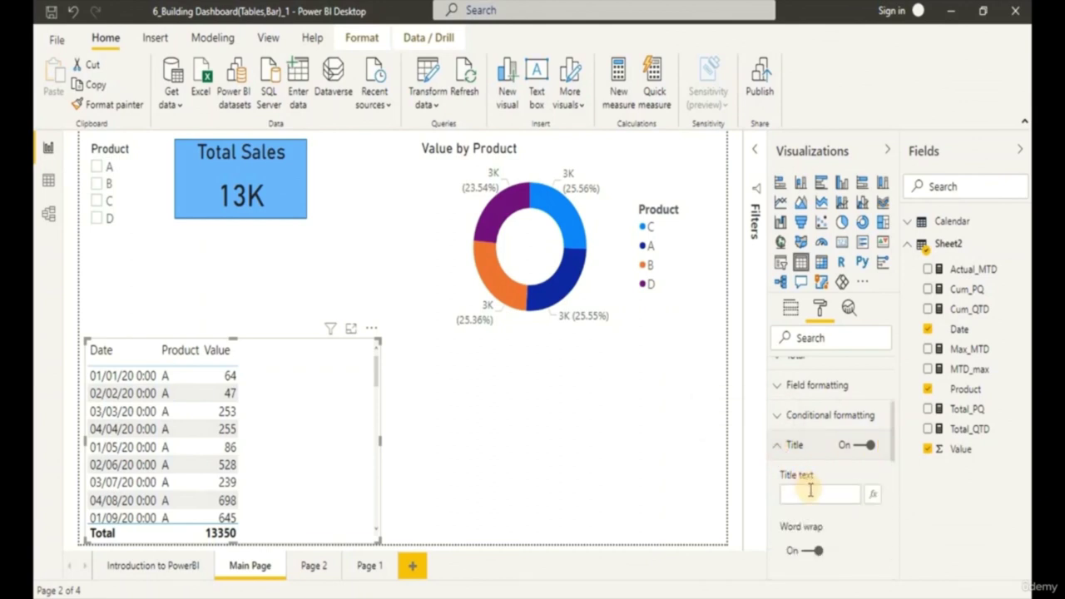
click(811, 494)
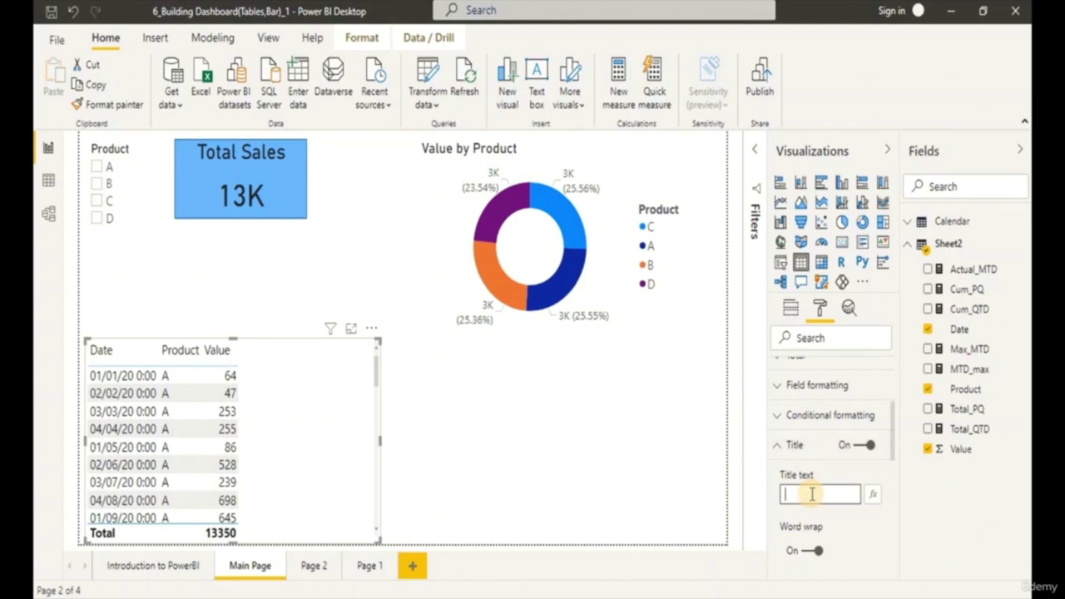
text(Table d)
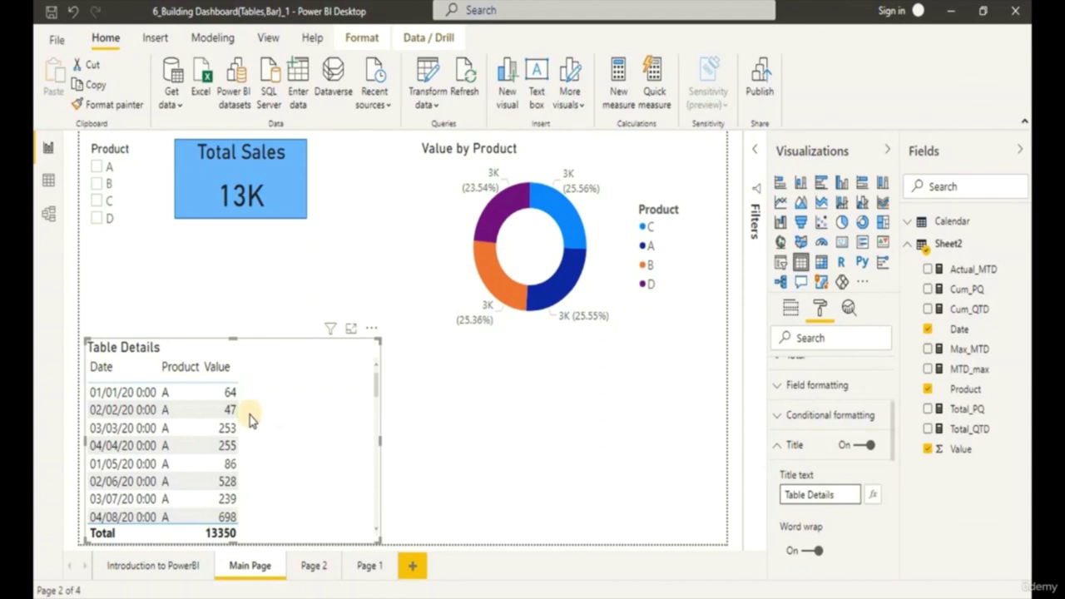
- Set the table's Value field to Don't summarize and look through the resulting rows
click(133, 367)
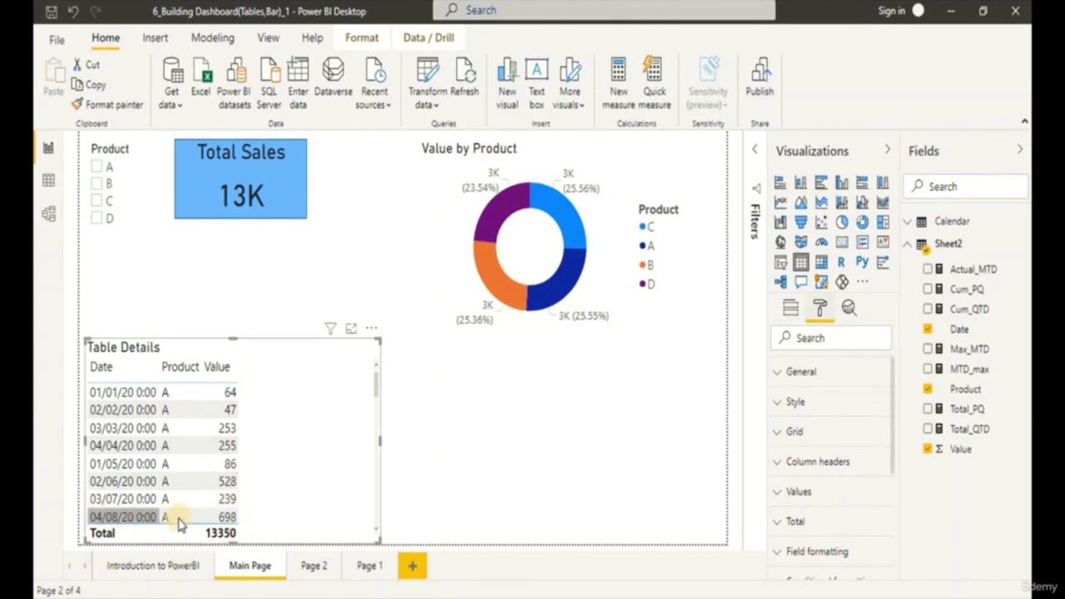
click(791, 310)
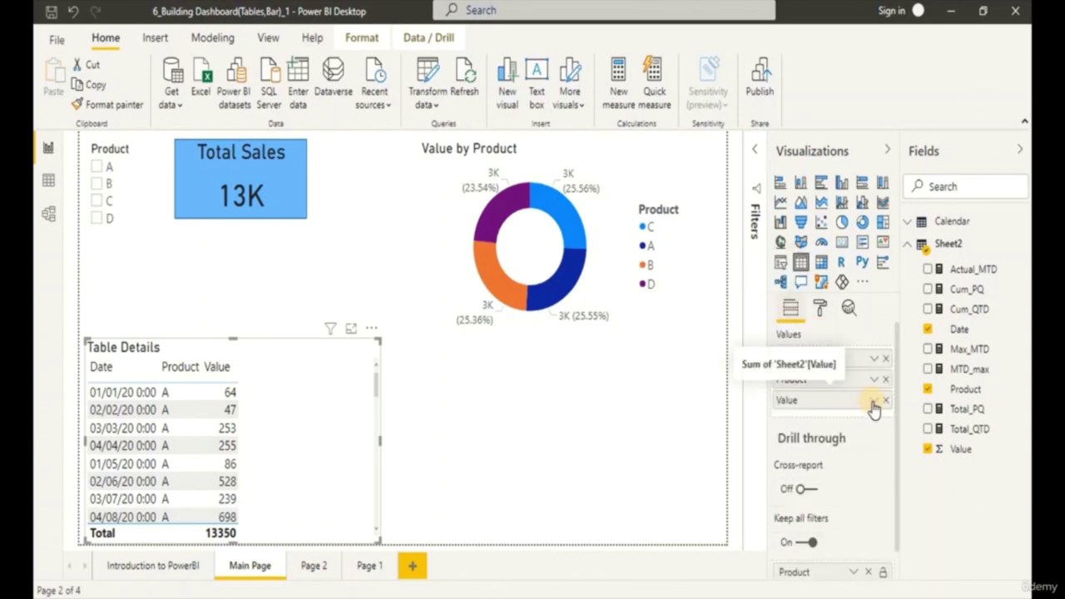
click(873, 404)
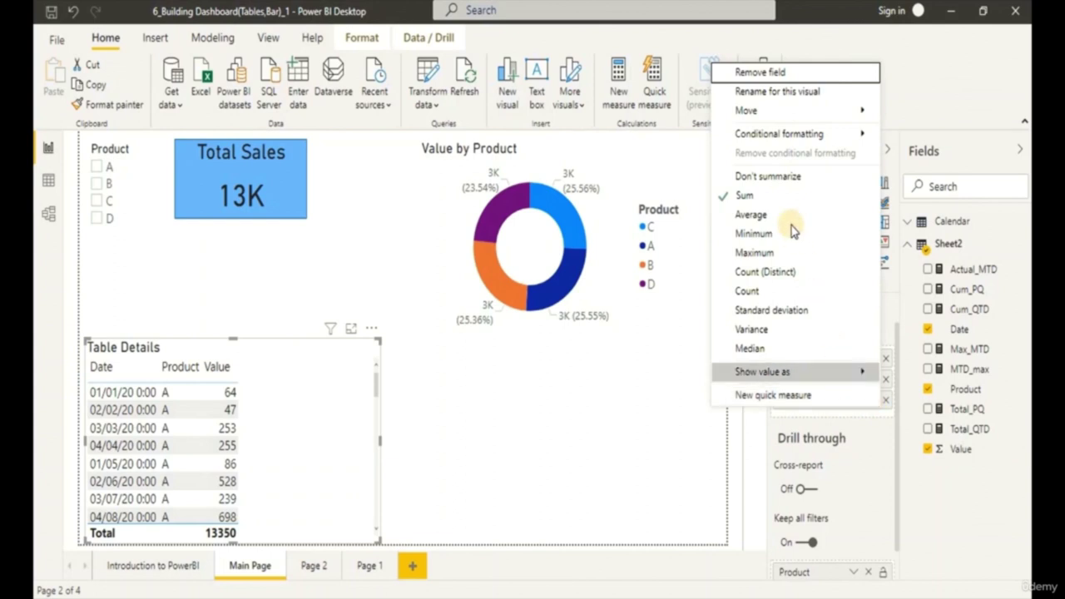
click(791, 180)
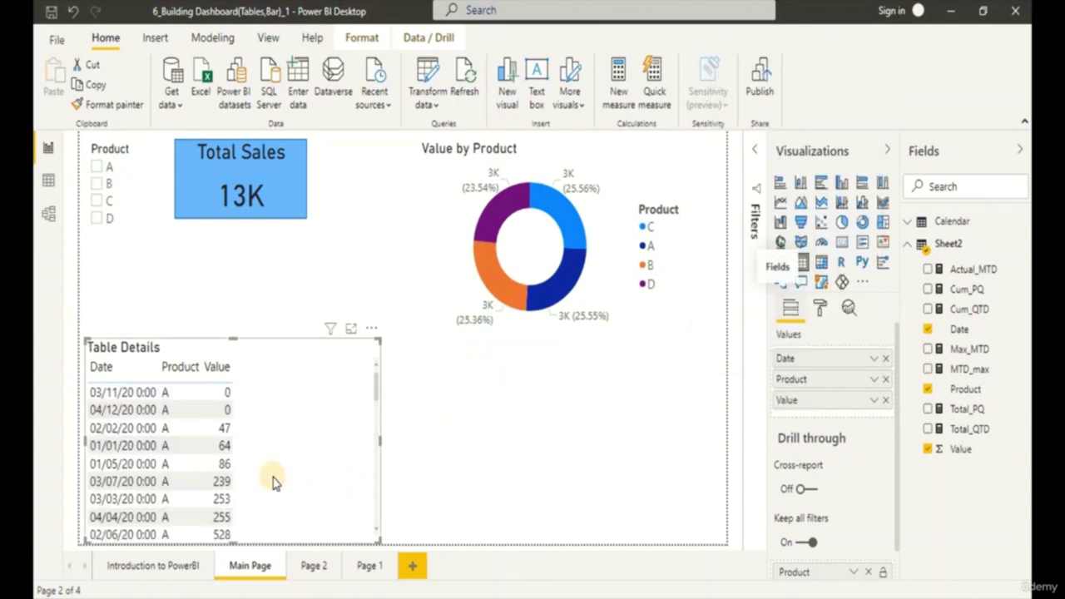
scroll(201, 459, down, 10)
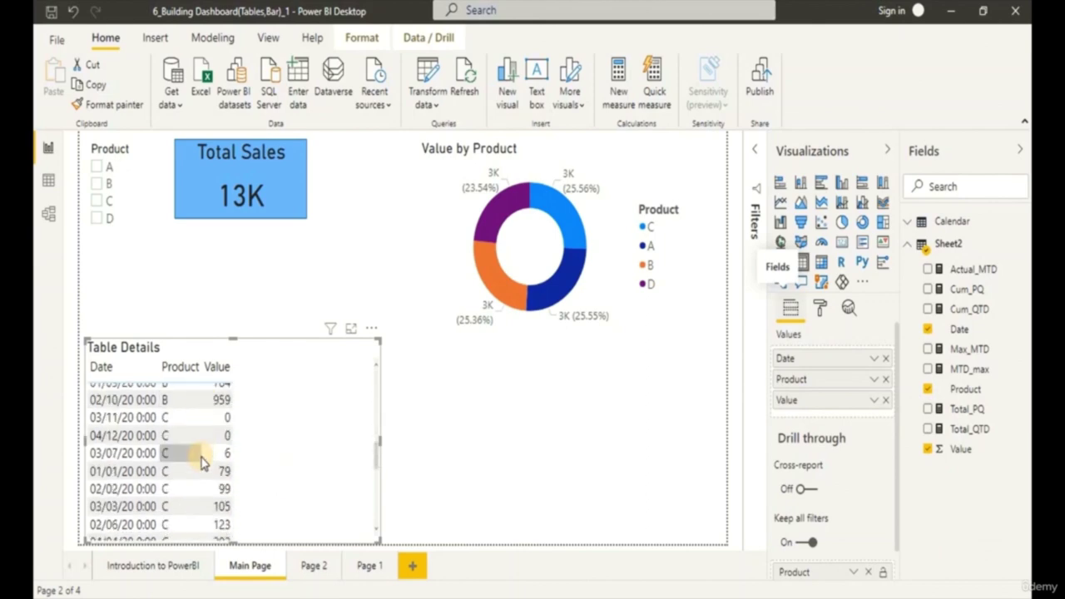
scroll(201, 460, down, 1)
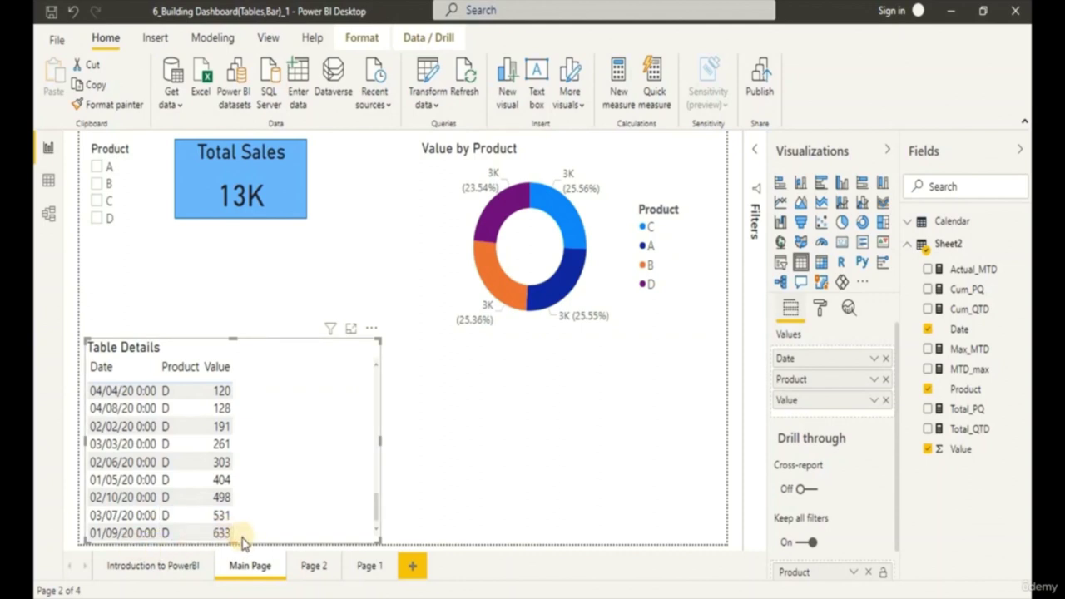
- Insert a clustered column chart of Value by Date beneath the donut chart and widen it to the page border
click(423, 450)
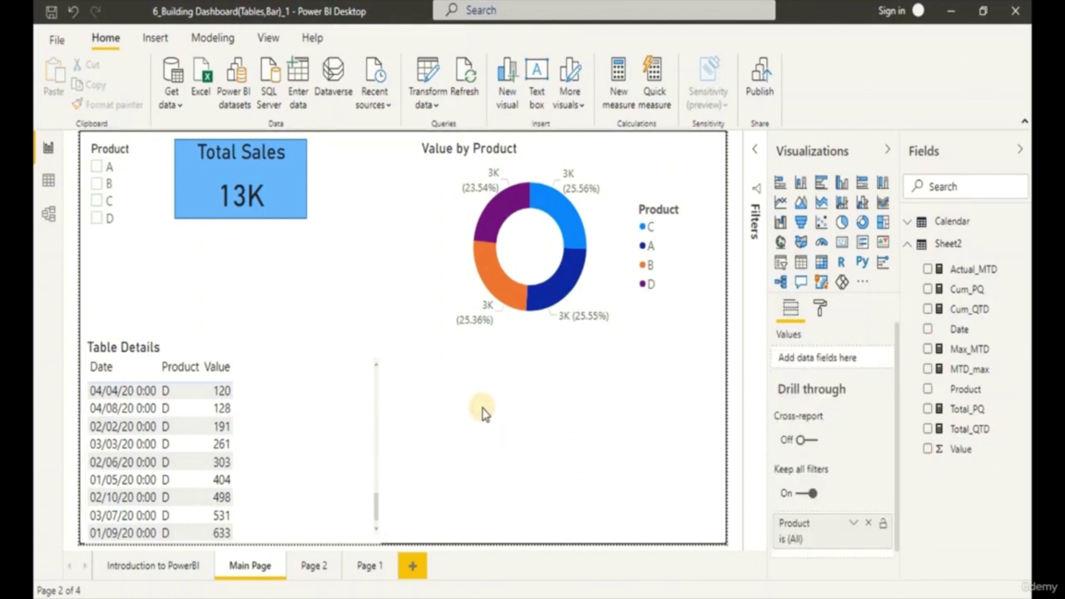
click(843, 183)
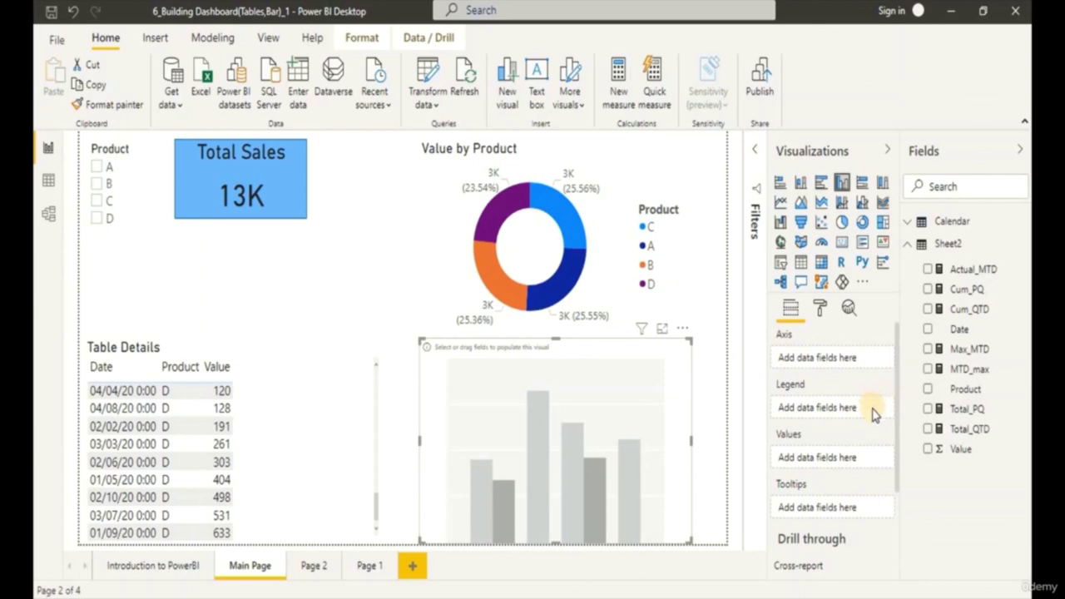
click(929, 330)
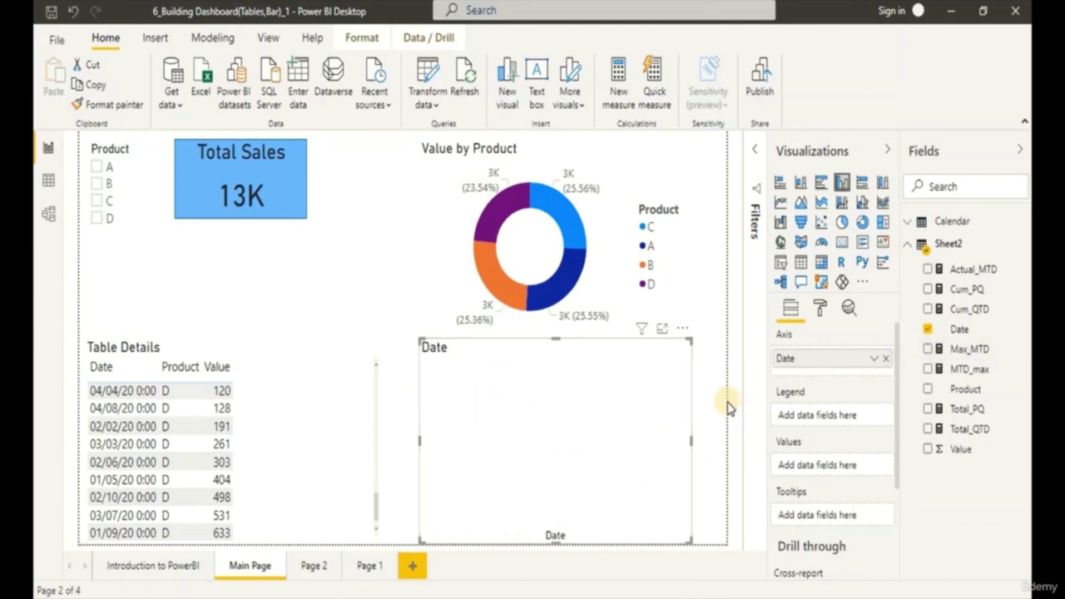
click(927, 449)
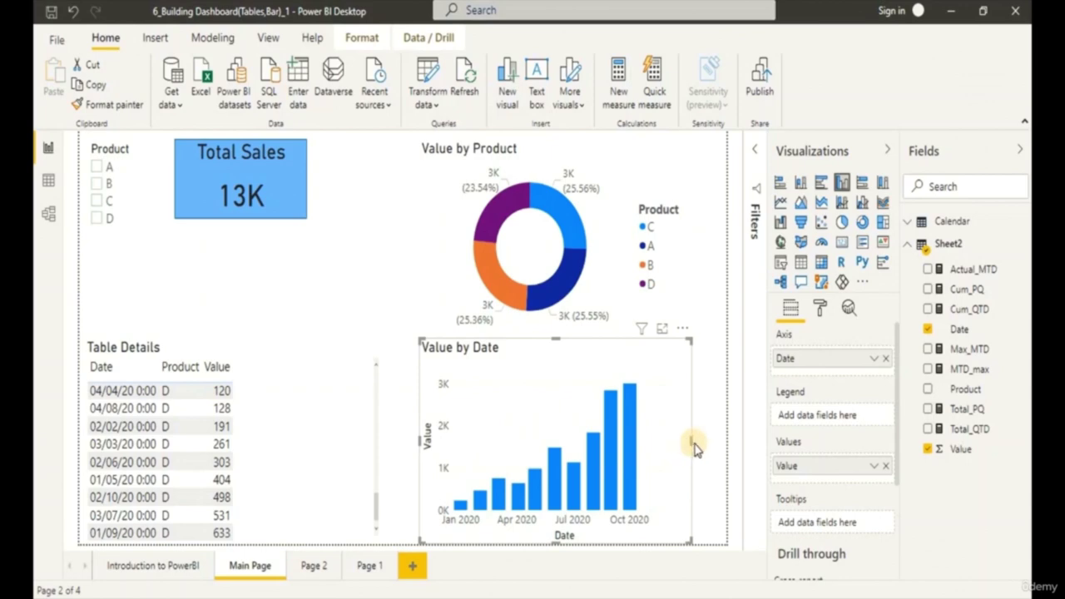
drag(693, 443, 720, 438)
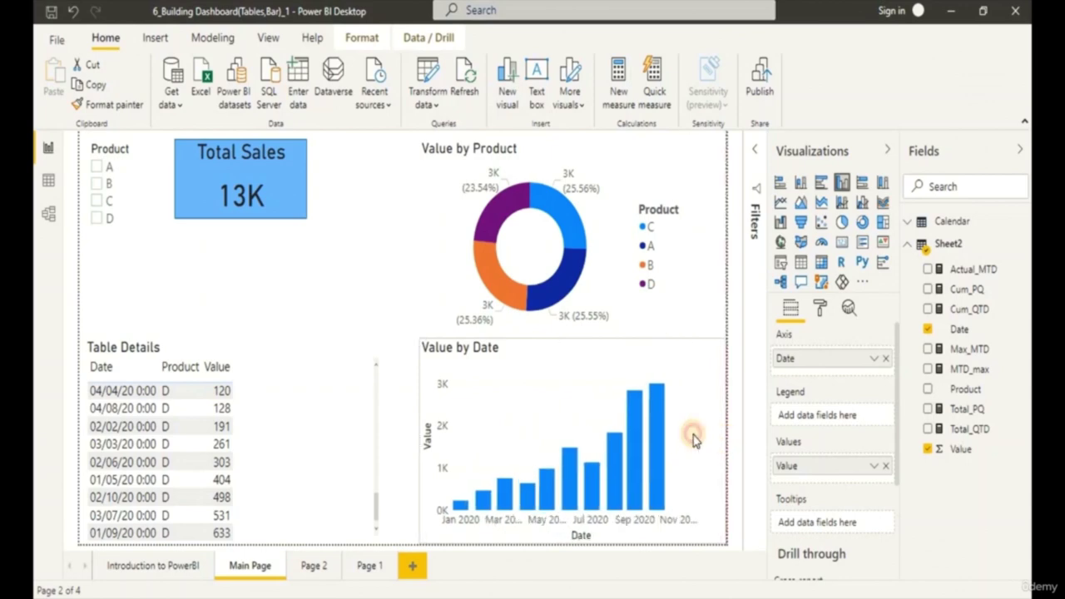
- Change the column chart's title text to "Sales Trend" and deselect the chart
mouse_move(657, 500)
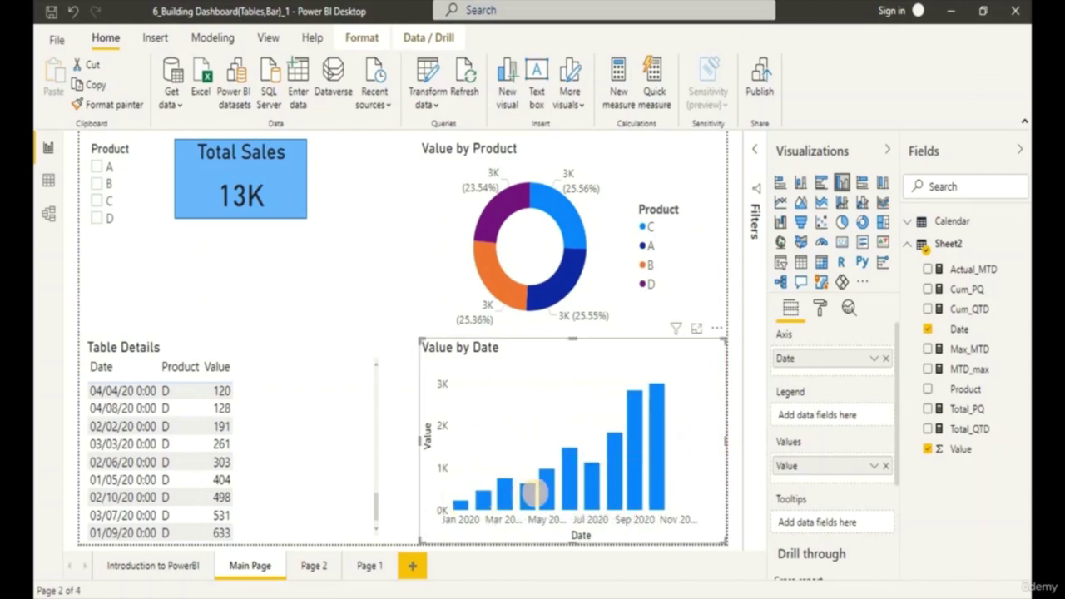
click(819, 307)
scroll(803, 466, down, 3)
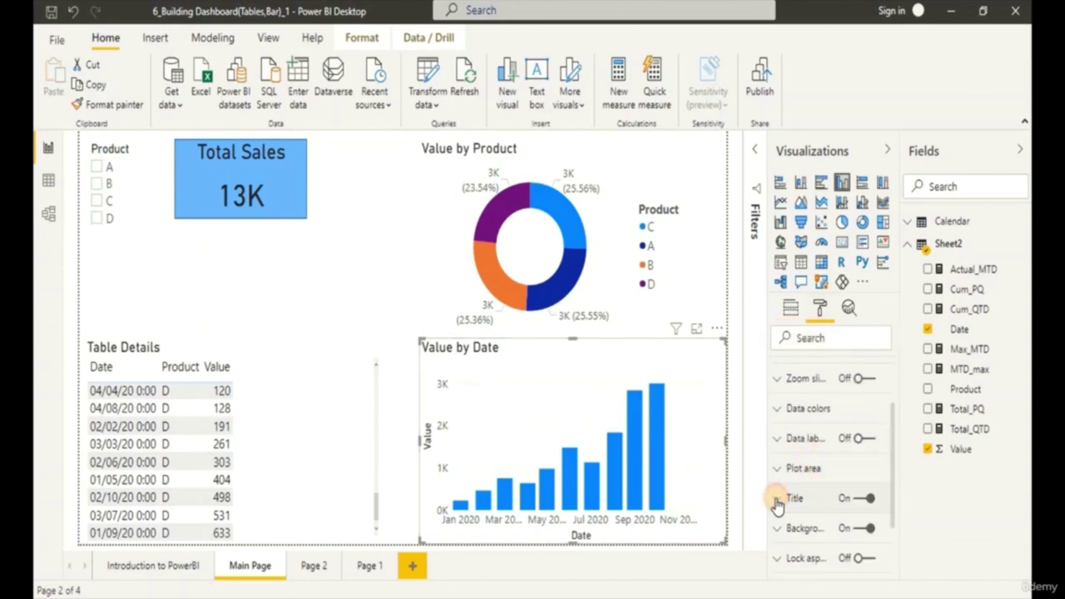
click(776, 504)
click(809, 547)
key(ctrl+a)
text(S)
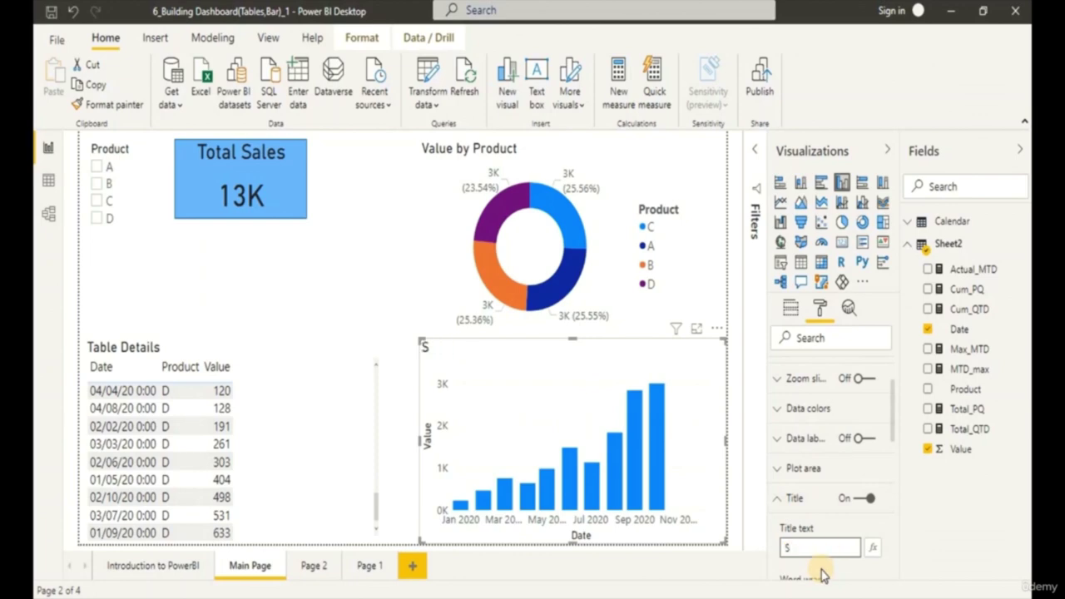
text(ales Trend)
click(402, 347)
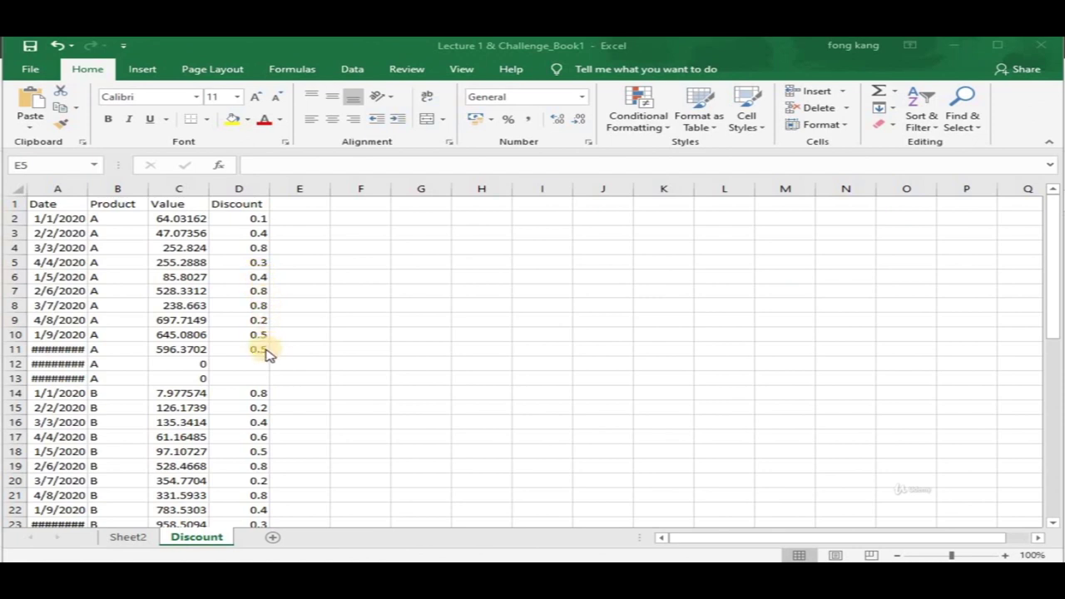
- Switch from Excel to Power BI, open the Power Query Editor and view the Source step of the Sheet2 query
key(alt+Tab)
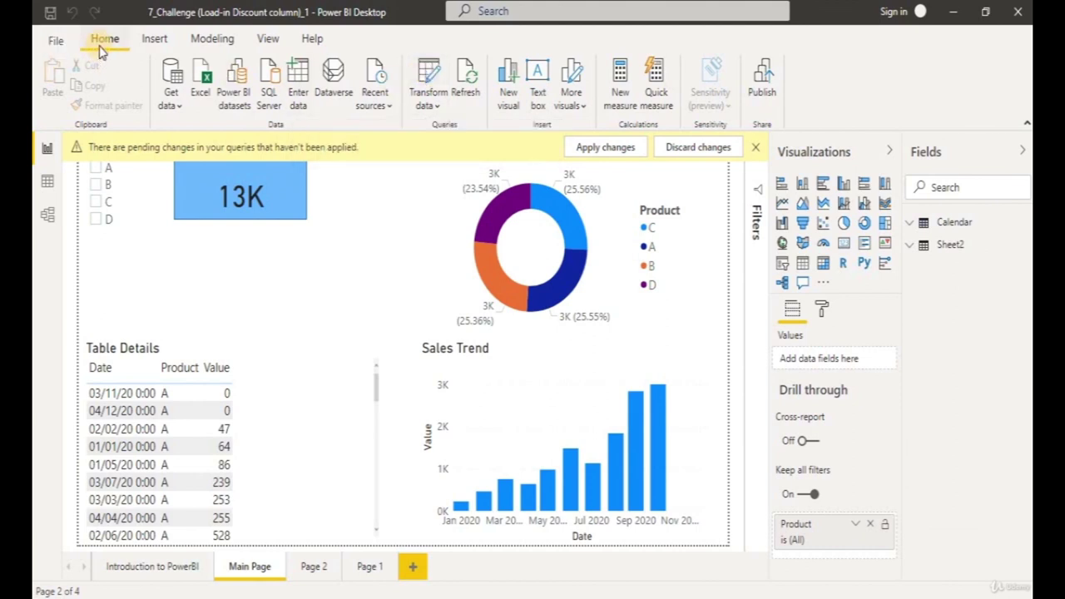
click(430, 77)
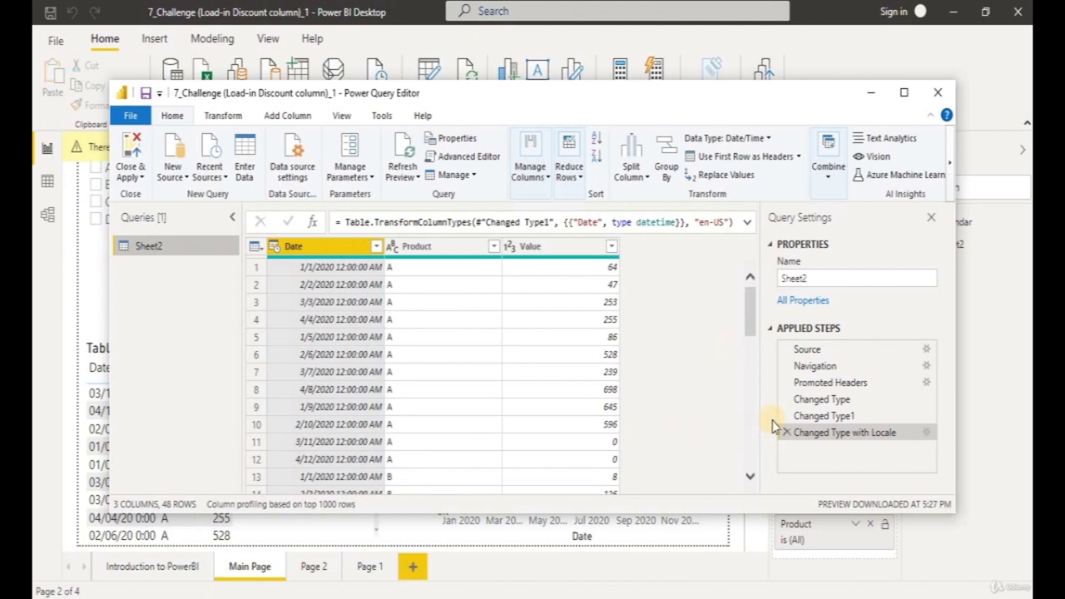
click(811, 350)
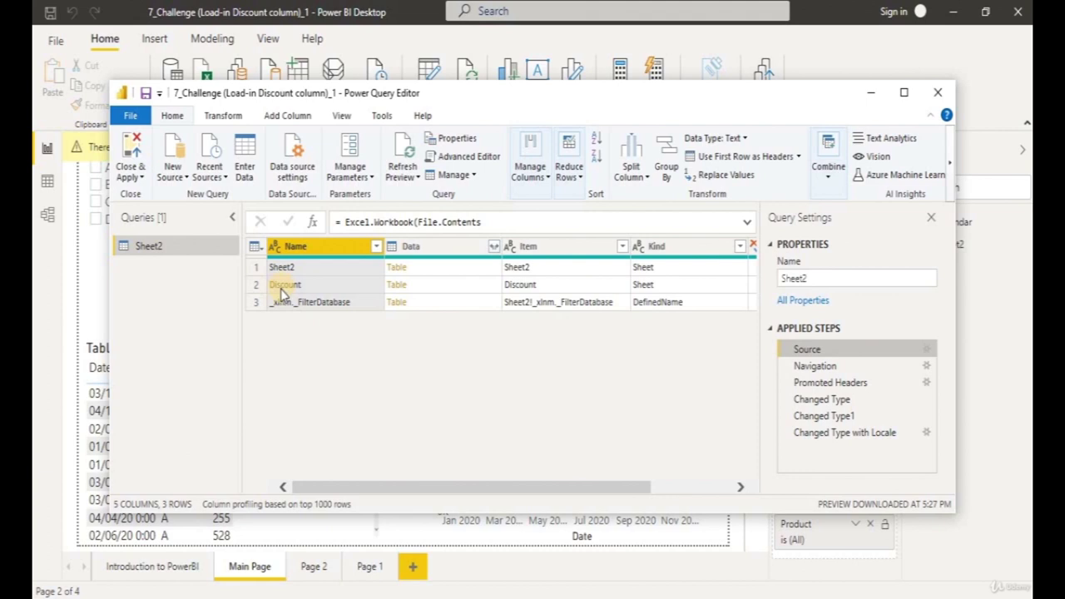
- Edit the Sheet2 query's Navigation step formula so its Item refers to "Discount" instead of "Sheet2"
click(803, 369)
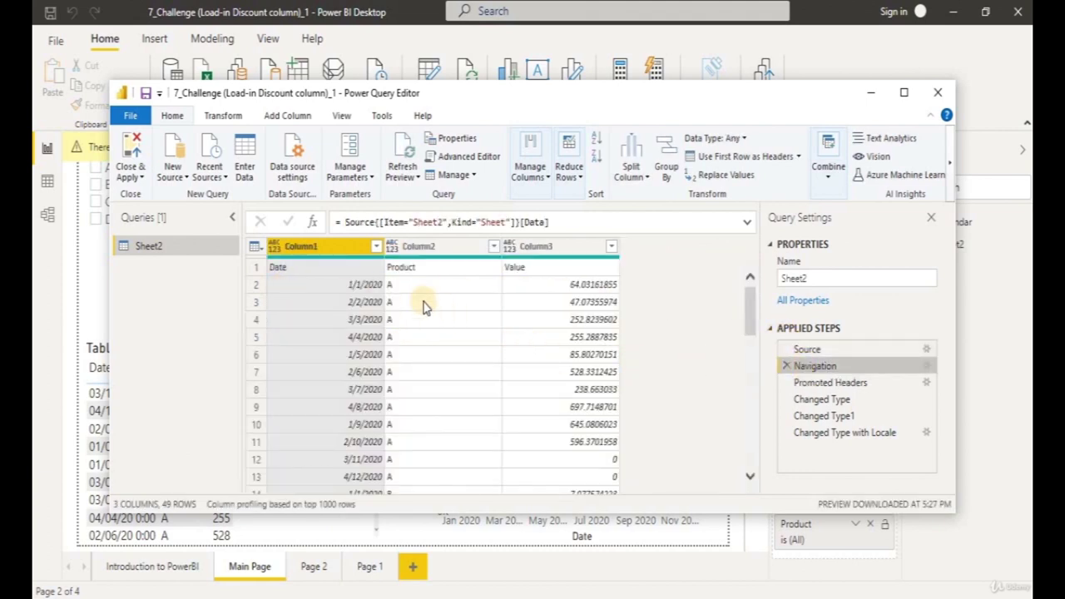
double_click(429, 222)
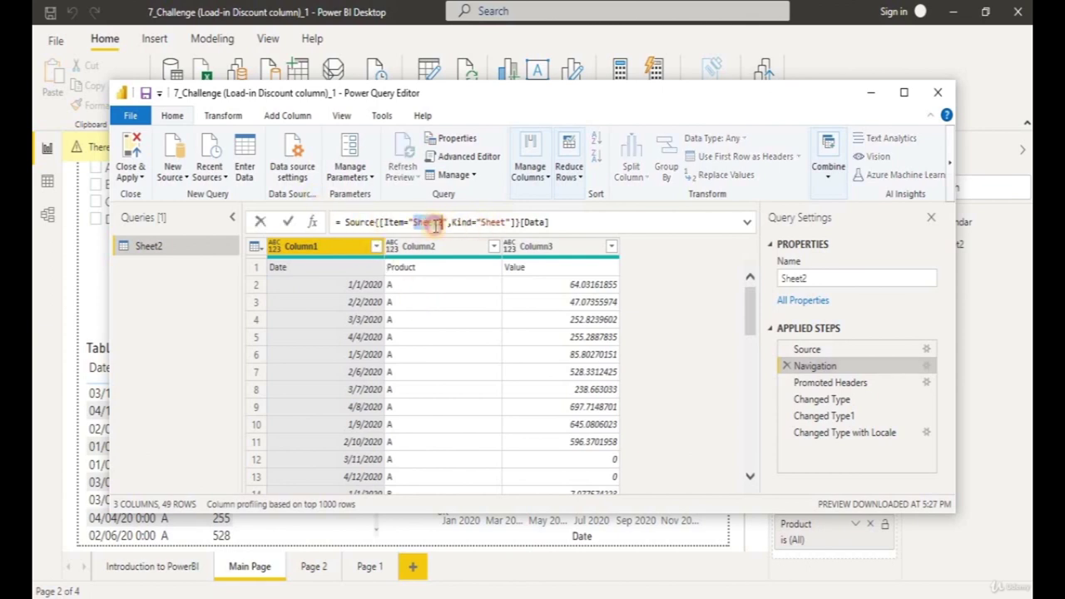
text(Discoun)
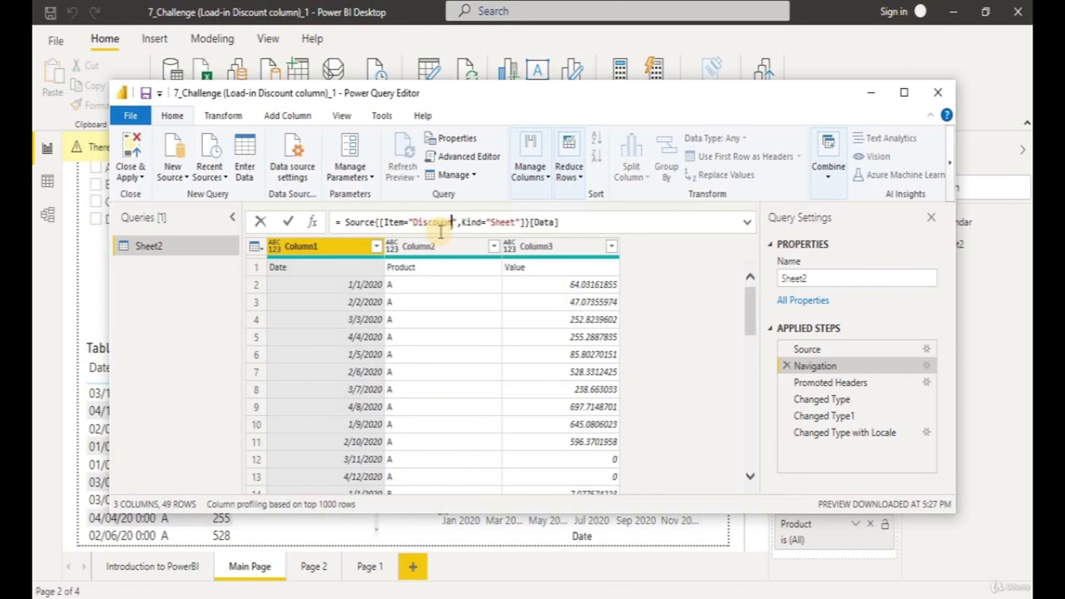
key(BackSpace)
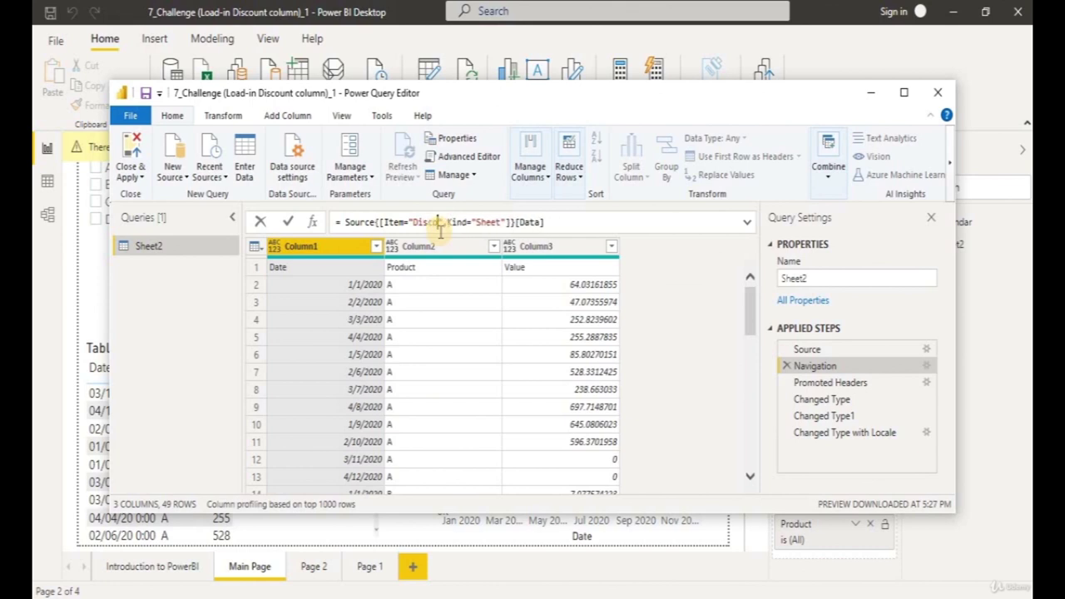
text(unt)
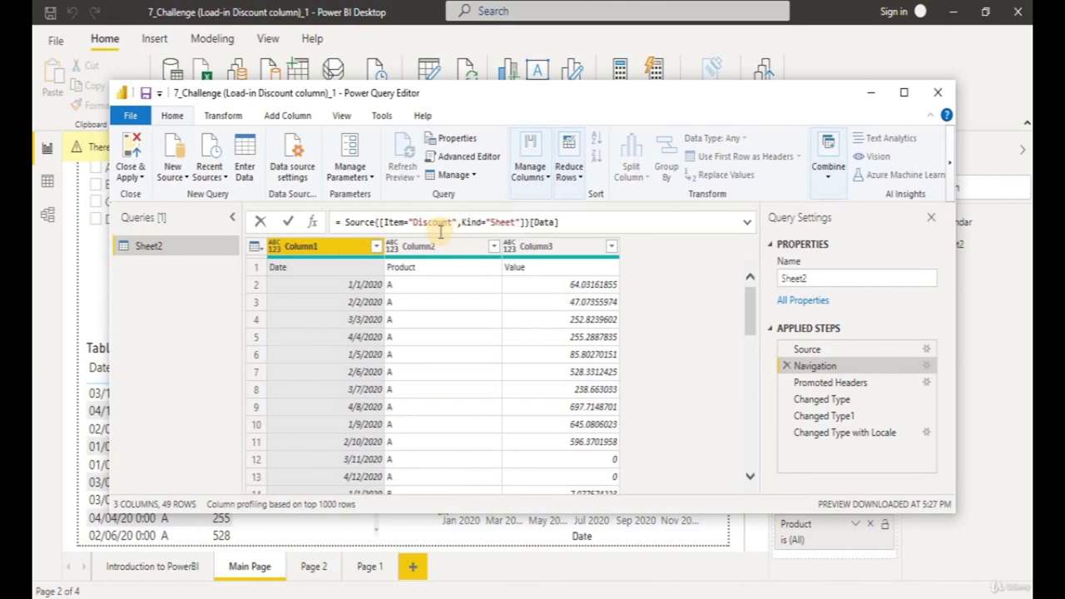
key(Return)
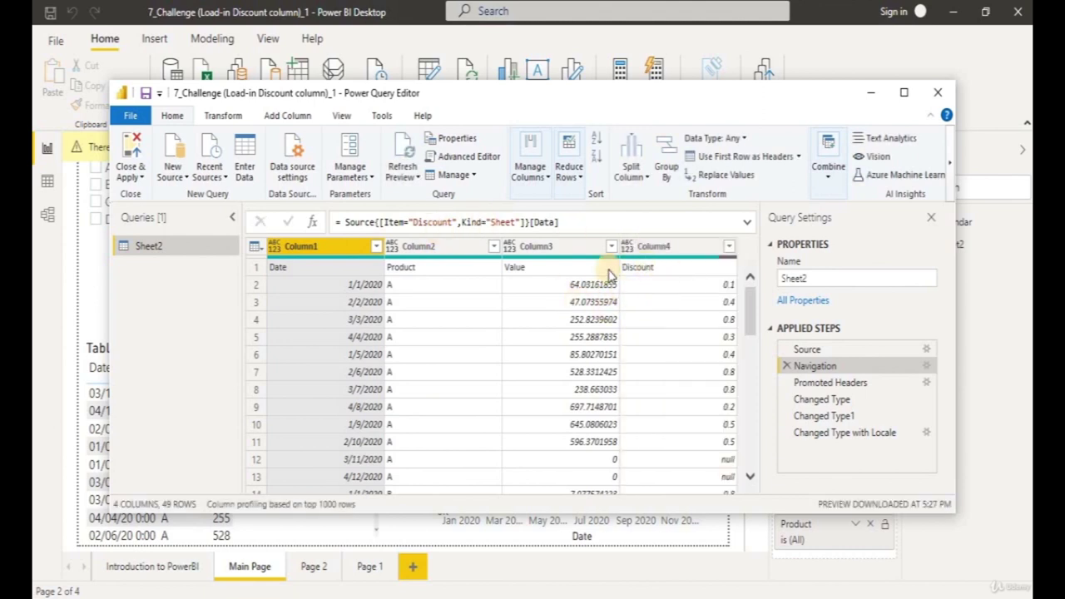
- Check the Promoted Headers step of the query, then close the Power Query Editor and apply the changes
scroll(676, 356, up, 1)
click(812, 384)
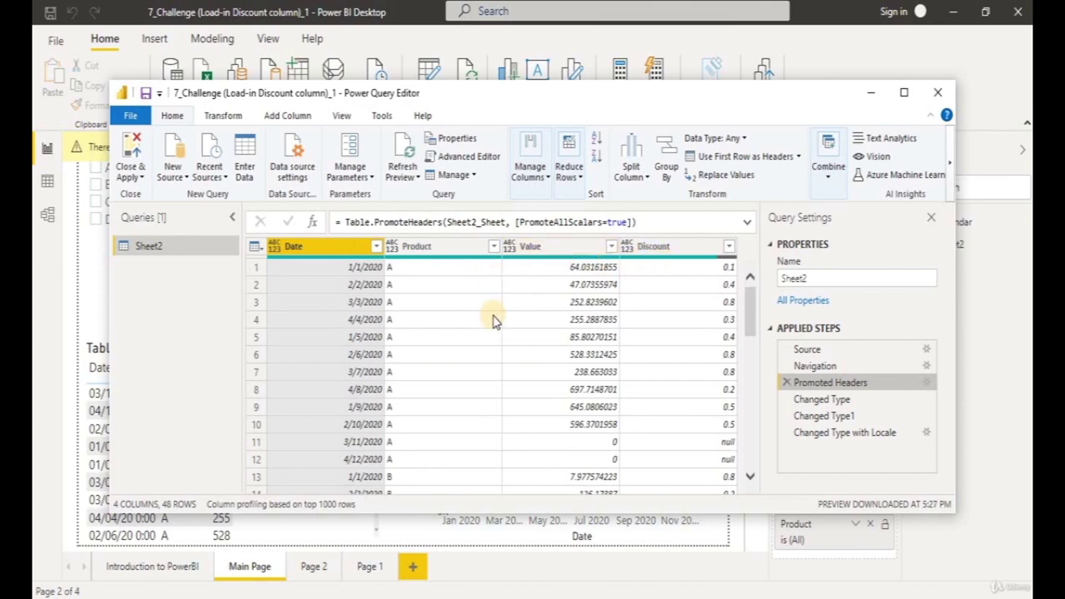
click(126, 156)
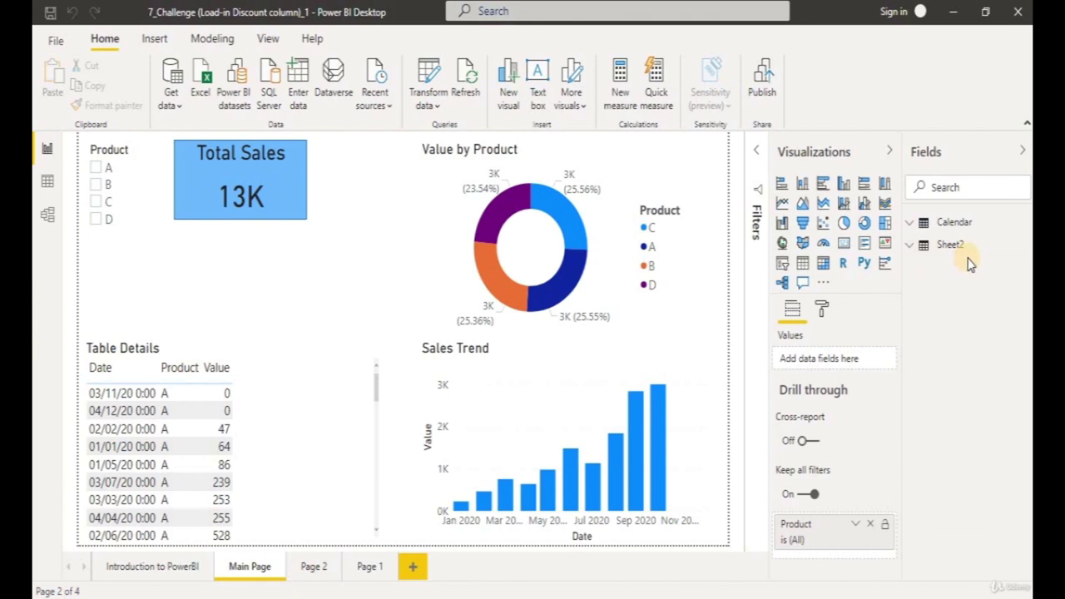
- Expand the Sheet2 fields, add Discount to the Table Details visual and look through its rows
click(911, 248)
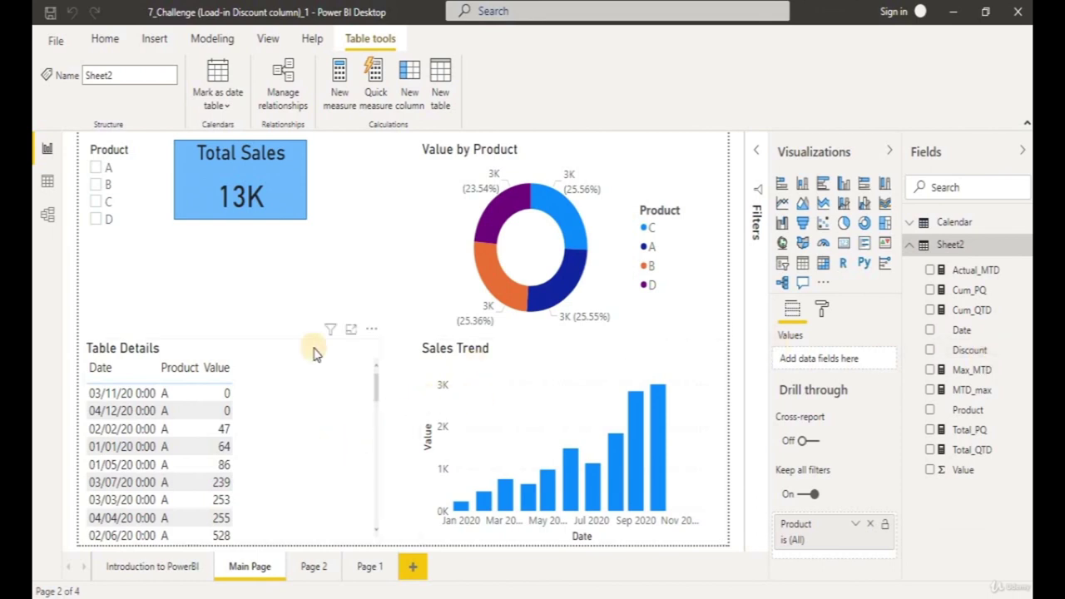
click(303, 440)
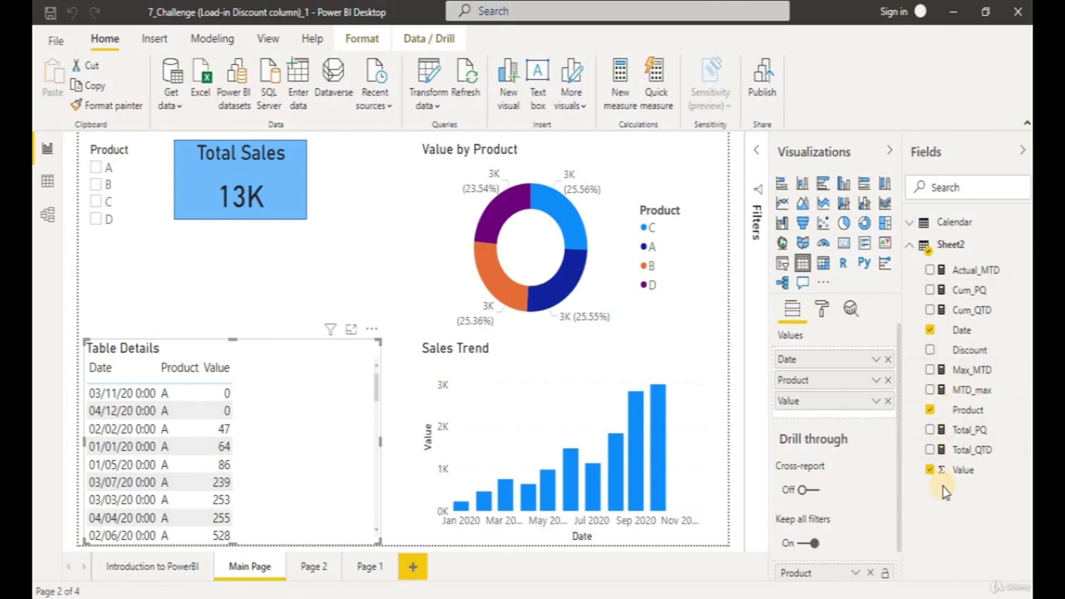
click(930, 351)
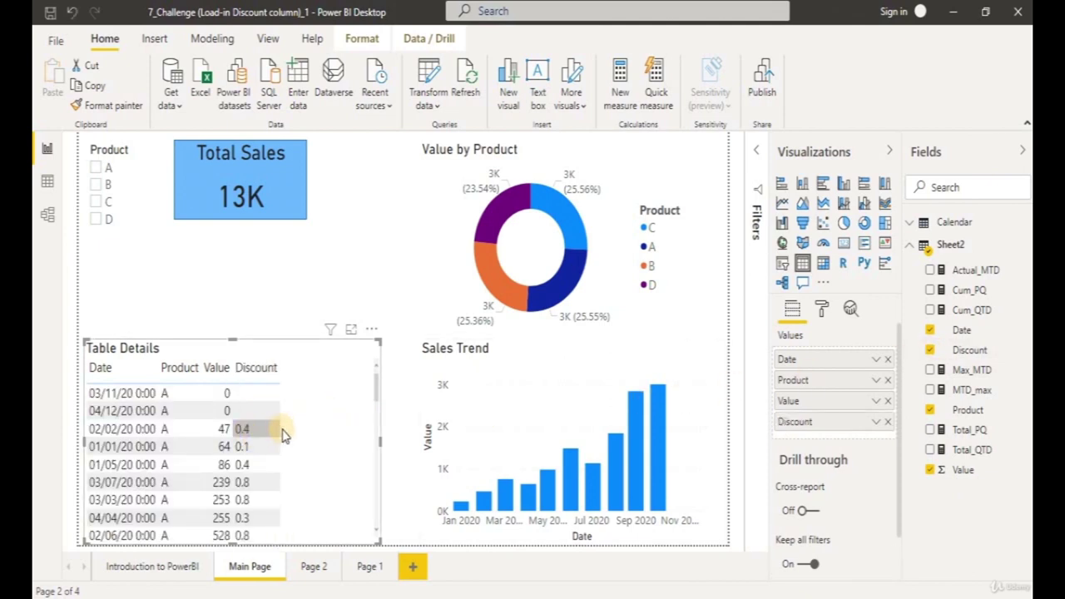
scroll(306, 403, down, 10)
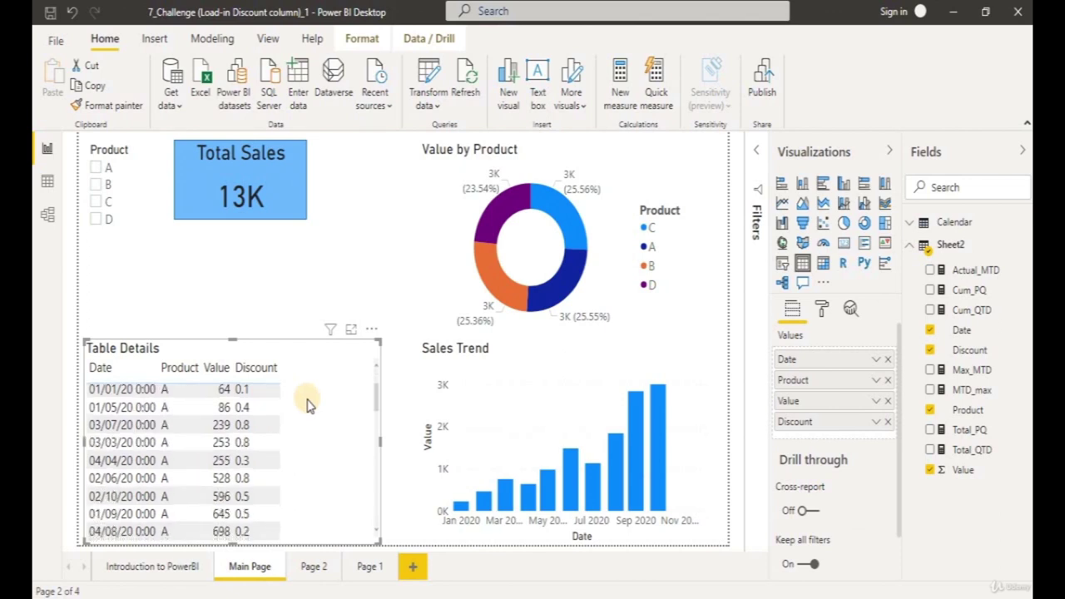
scroll(303, 442, up, 10)
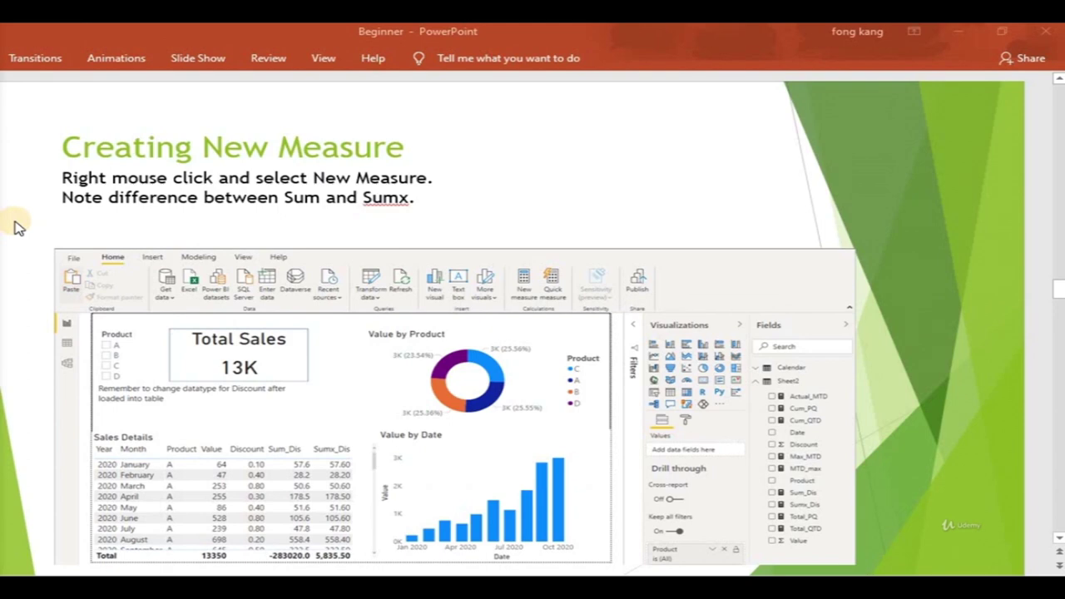
click(41, 223)
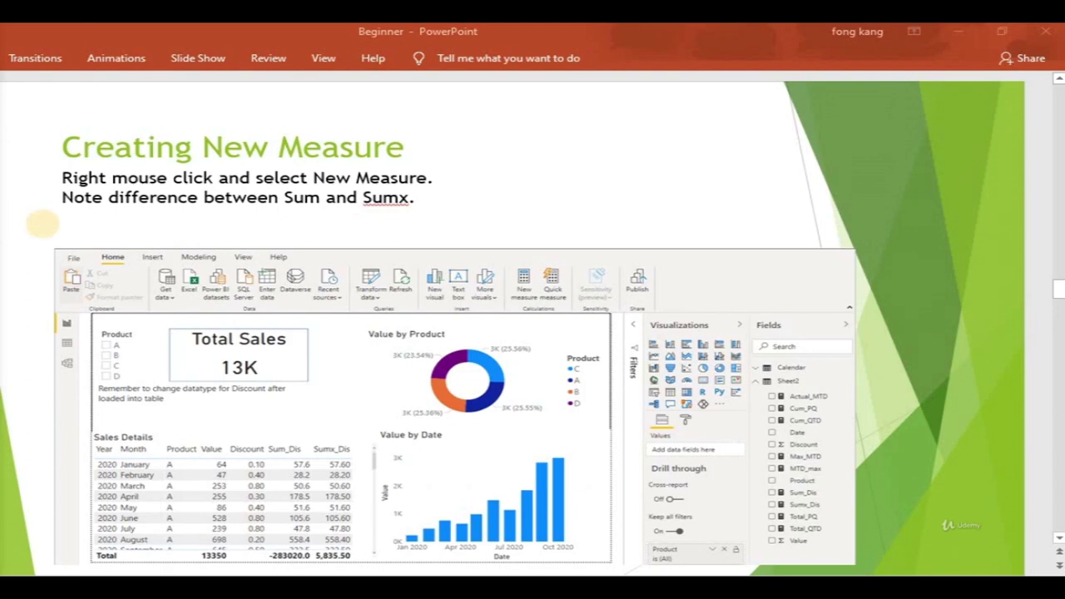
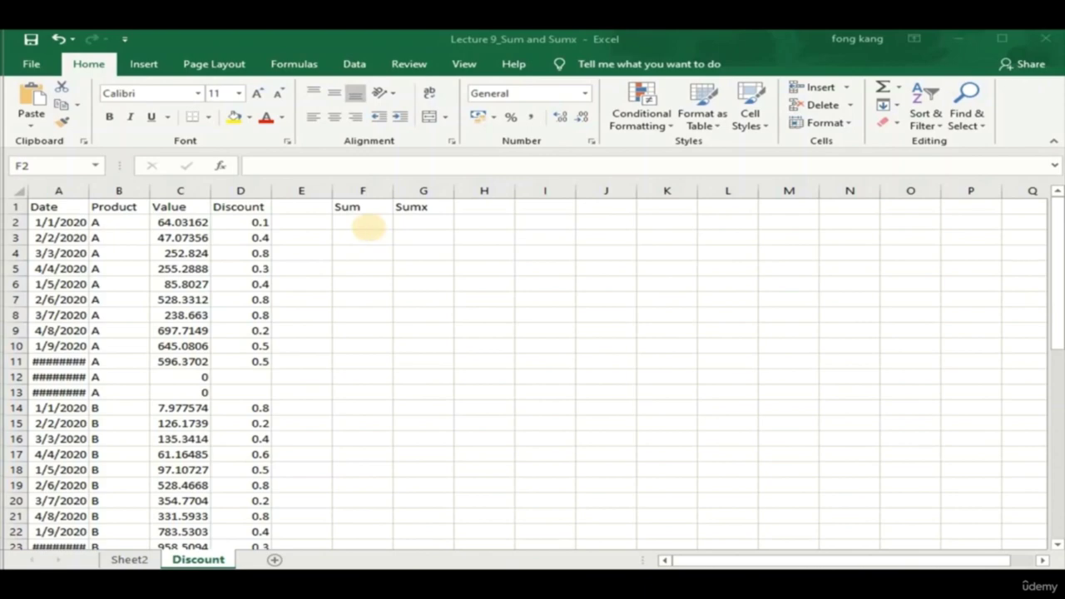
- In Excel, on the Discount sheet, enter =SUM(C2:C11) in cell F2 under the Sum heading
click(347, 222)
text(su)
key(BackSpace)
key(BackSpace)
key(BackSpace)
text(=sum()
drag(180, 222, 183, 361)
text())
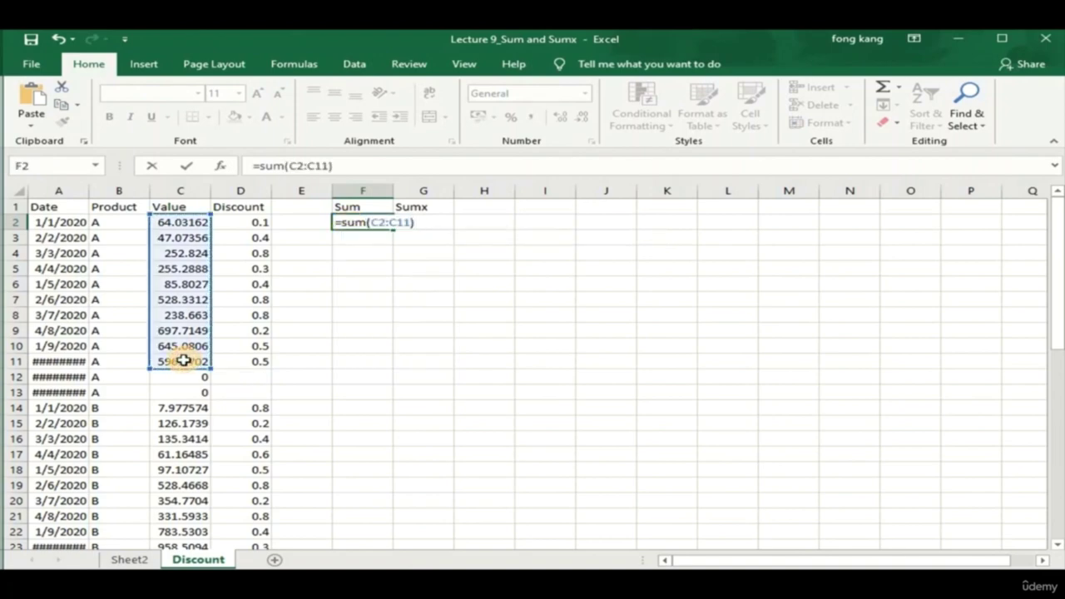
key(Return)
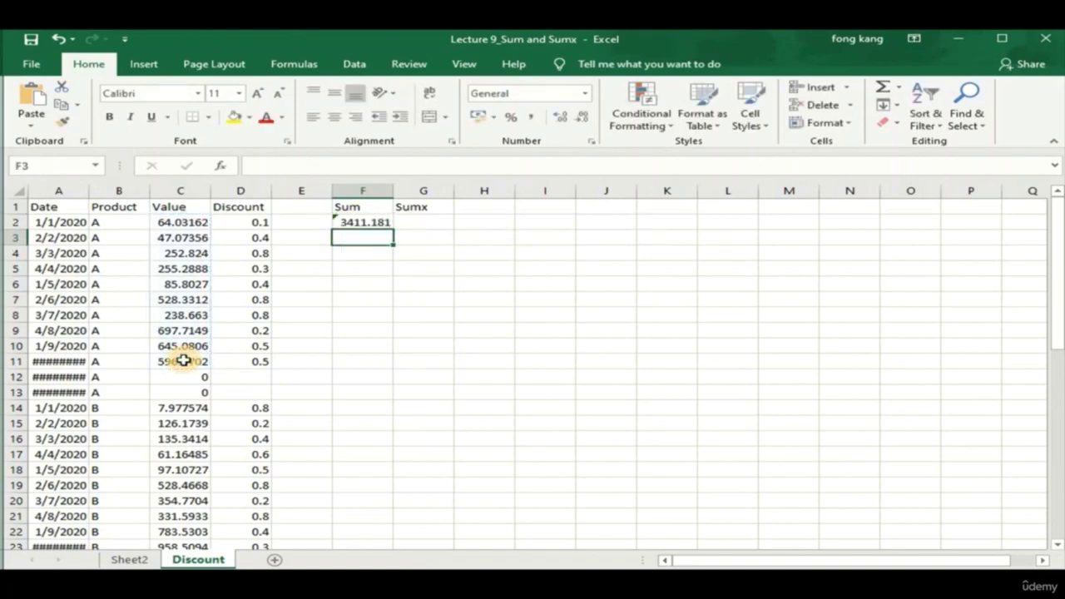
- Extend the formula in F2 by multiplying it by the sum of the discounts in D2:D11
click(357, 222)
key(F2)
text(*)
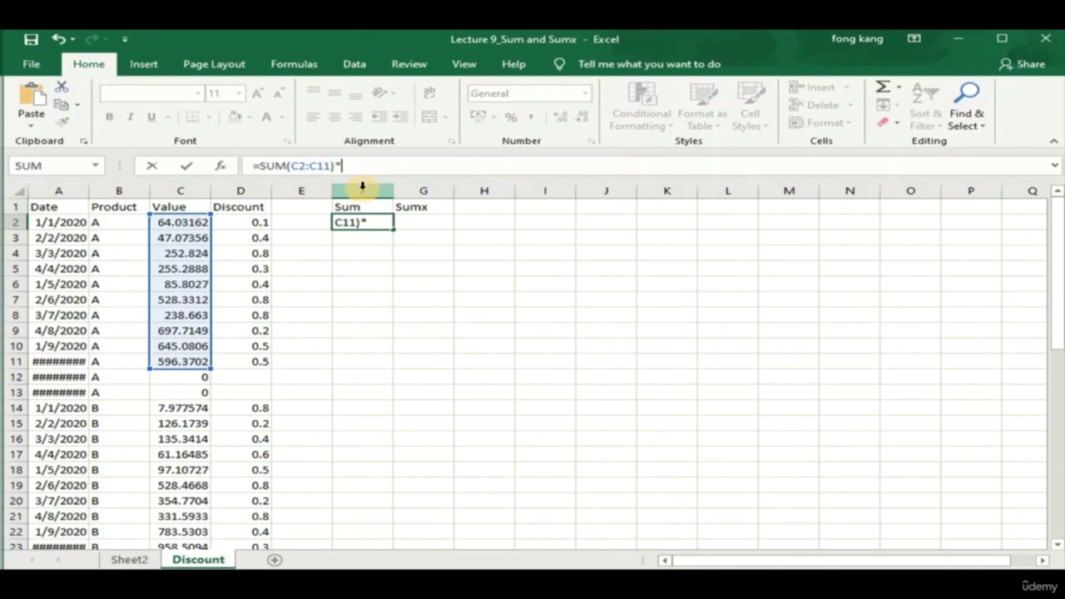
text(sum)
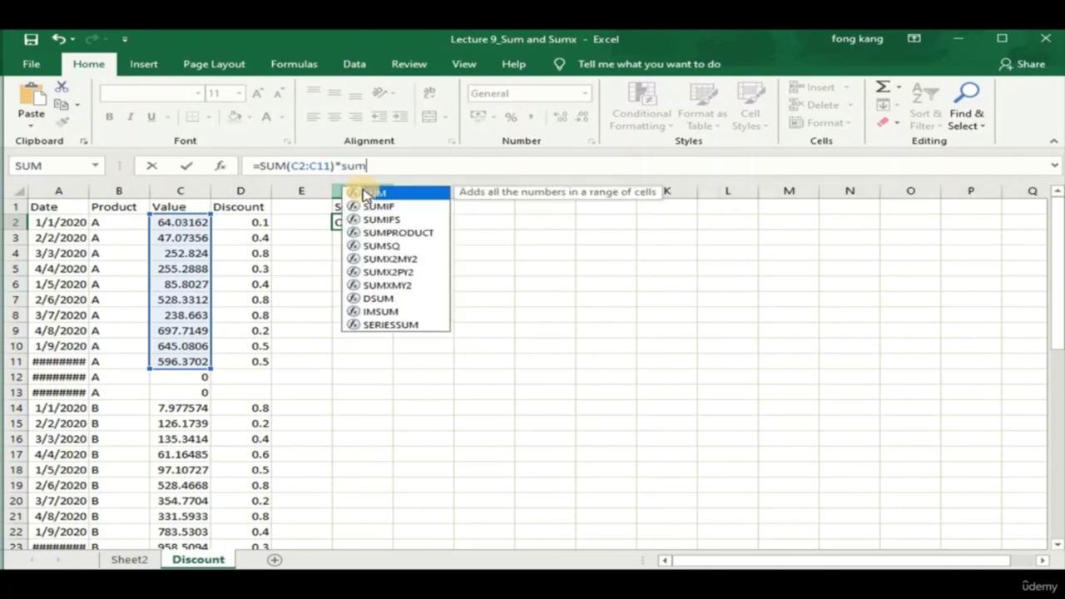
text(()
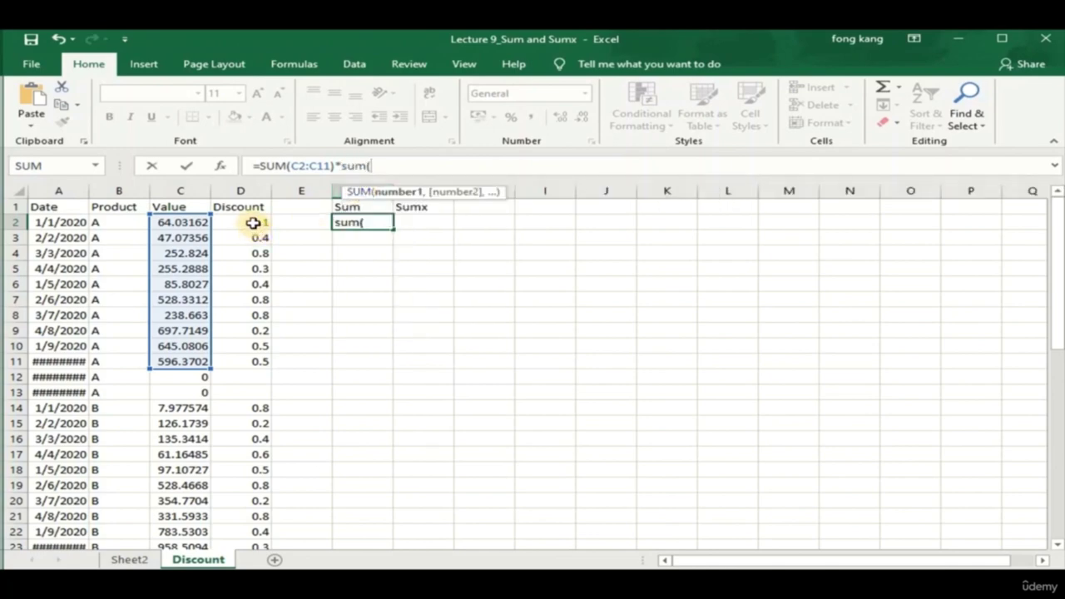
drag(253, 223, 253, 363)
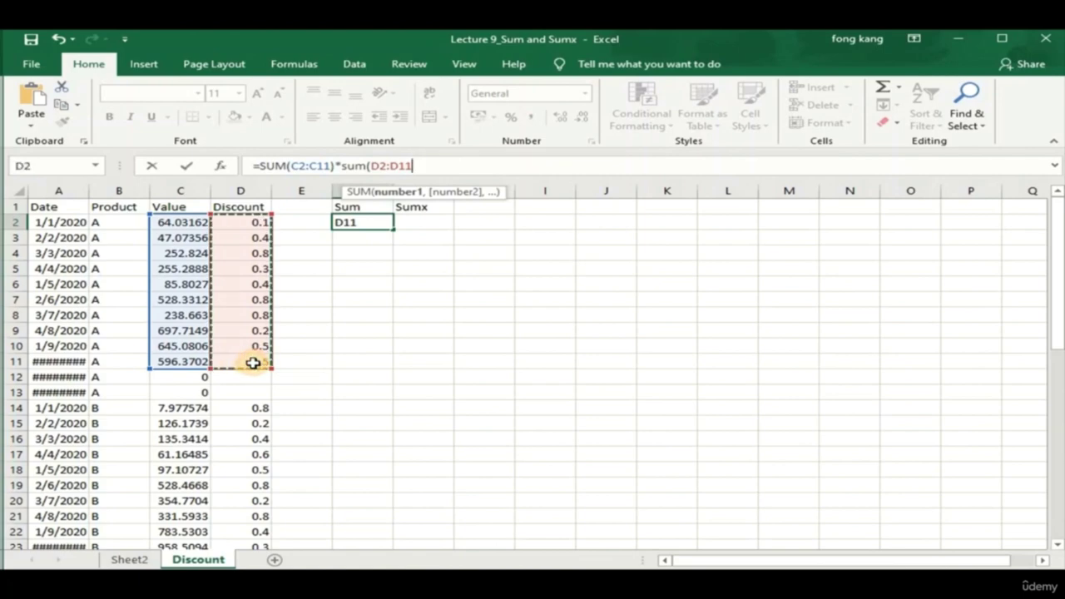
text())
- Change the second factor in F2 so the formula reads =SUM(C2:C11)*(1-SUM(D2:D11))
click(339, 165)
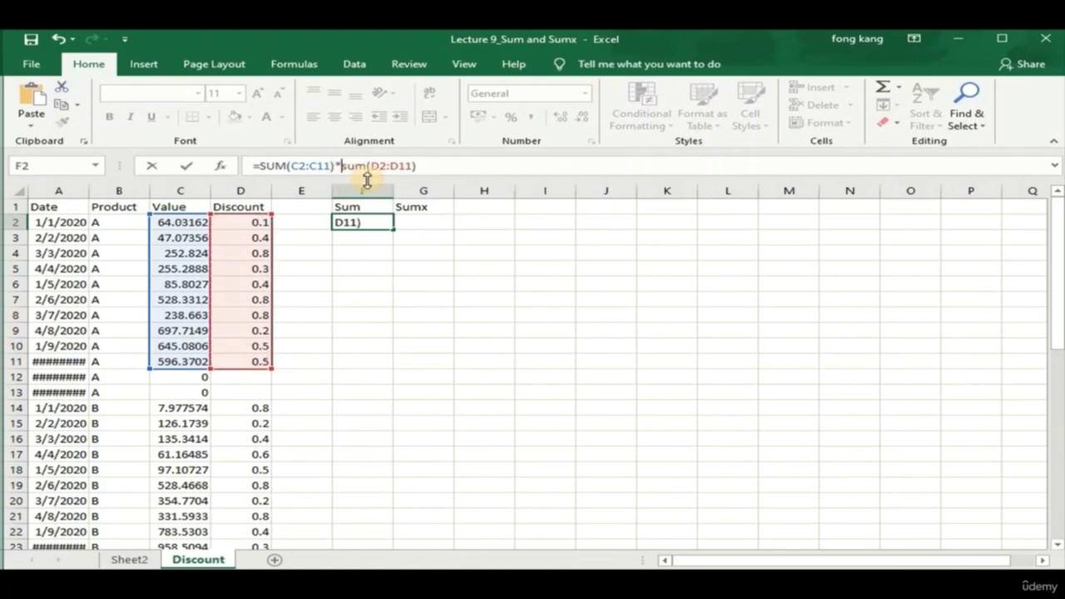
text(()
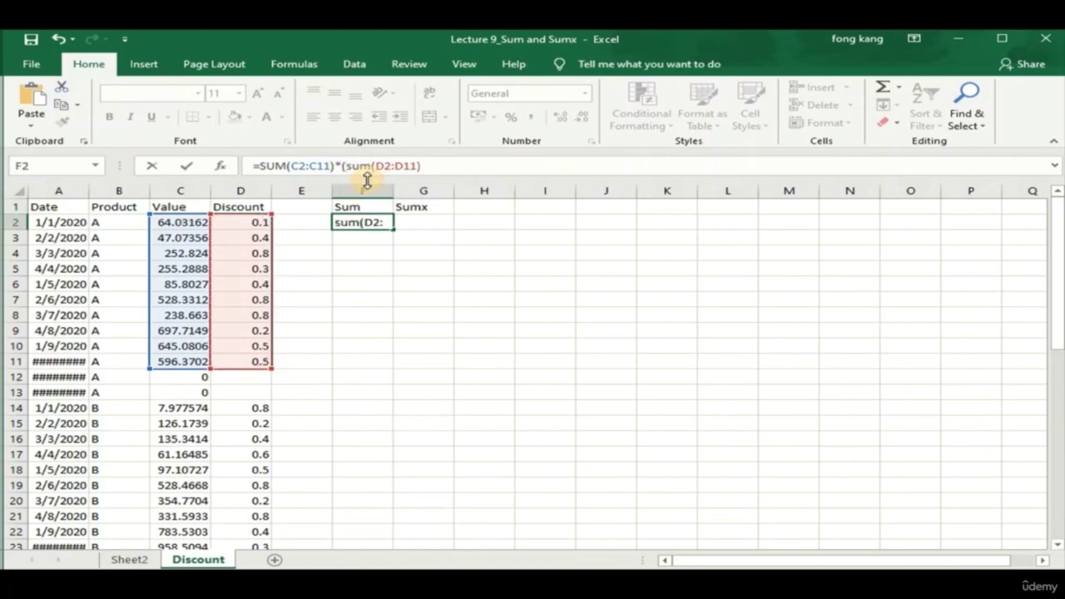
text(1-)
click(469, 164)
text())
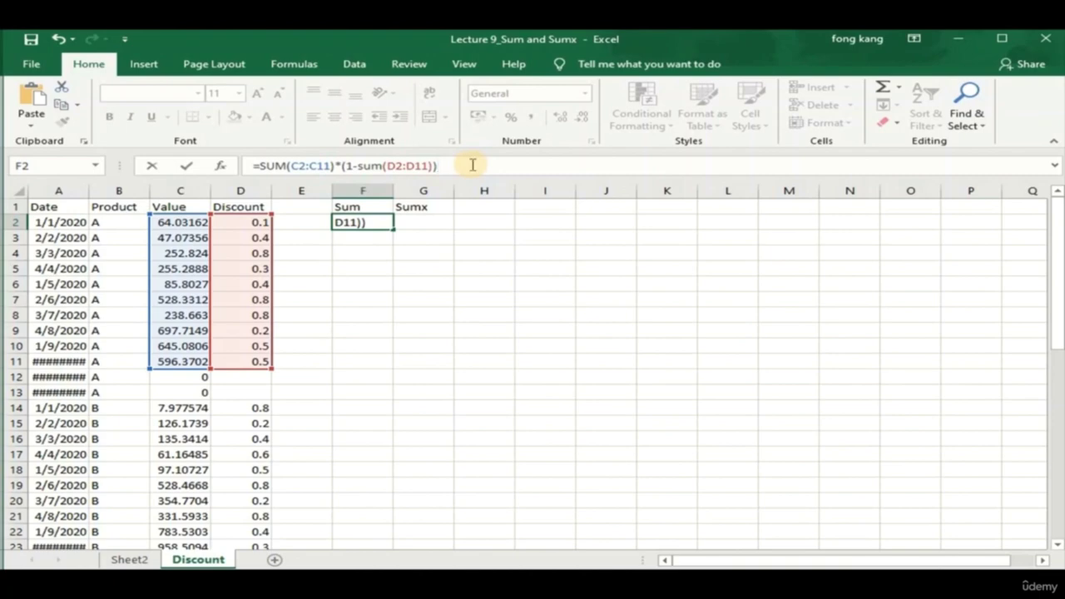
key(Return)
key(Up)
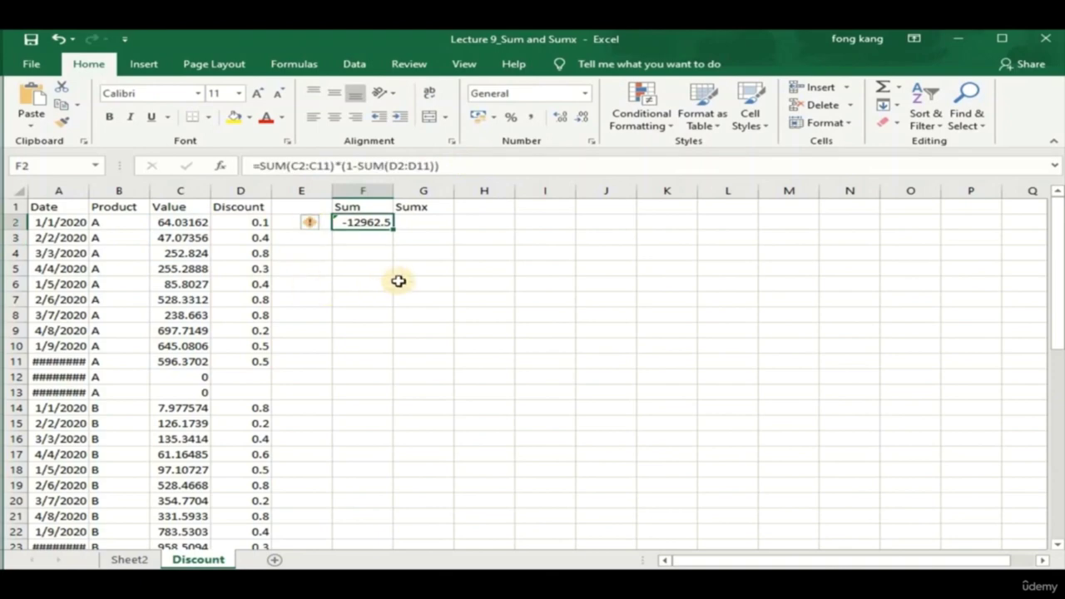
- Enter =C2*(1-D2) in cell G2 under the Sumx heading and fill it down to G11
click(416, 223)
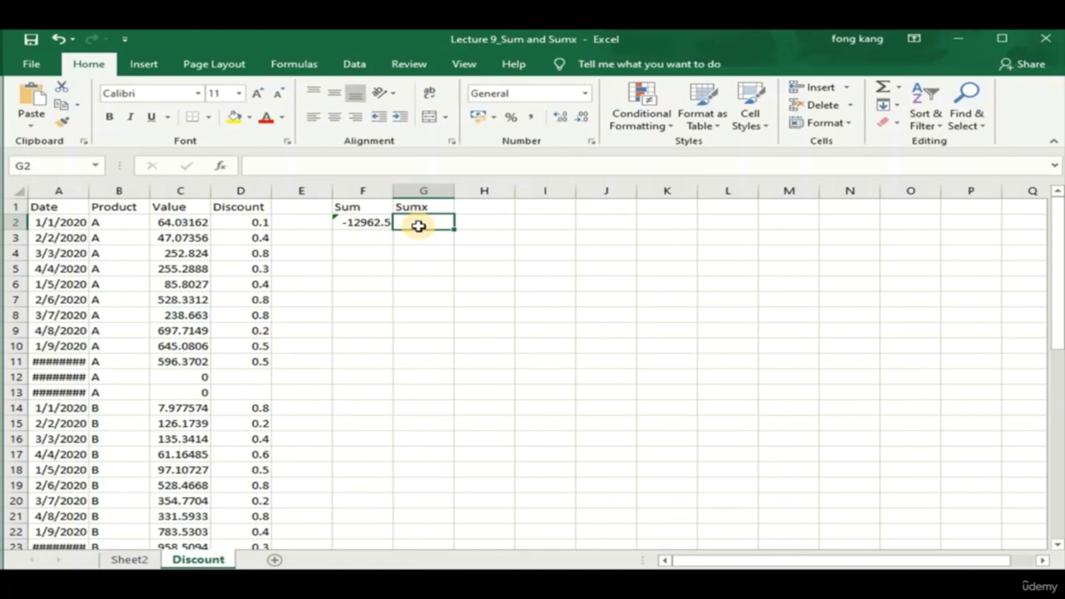
text(=)
click(179, 222)
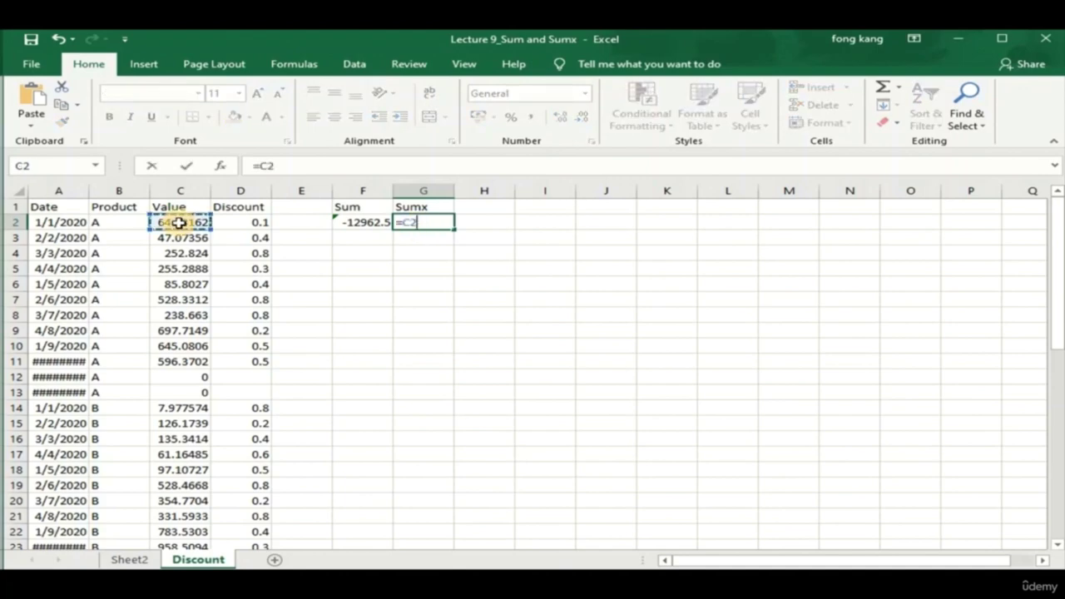
text(*(1-)
click(235, 223)
text())
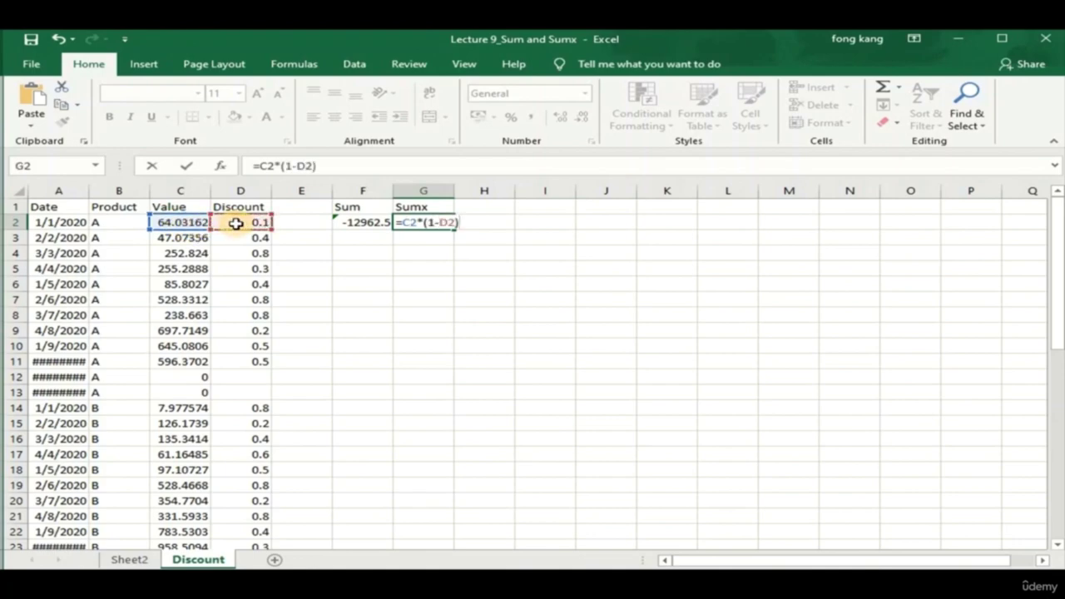
key(Return)
key(Up)
drag(453, 231, 438, 371)
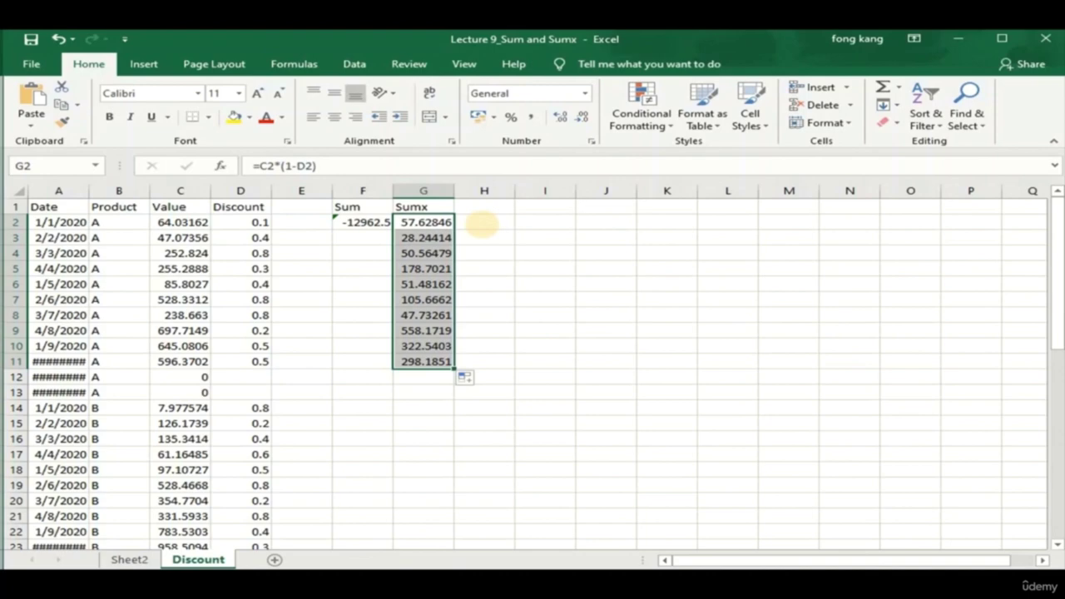
- Enter =SUM(G2:G11) in cell H2 to total the row-by-row discounted values
click(482, 224)
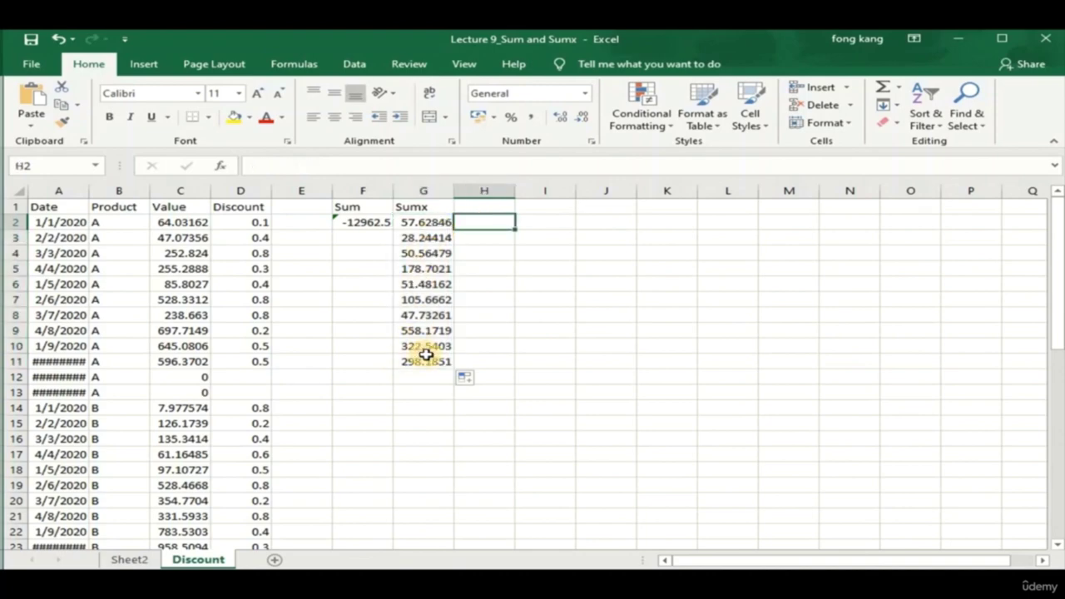
text(=sum()
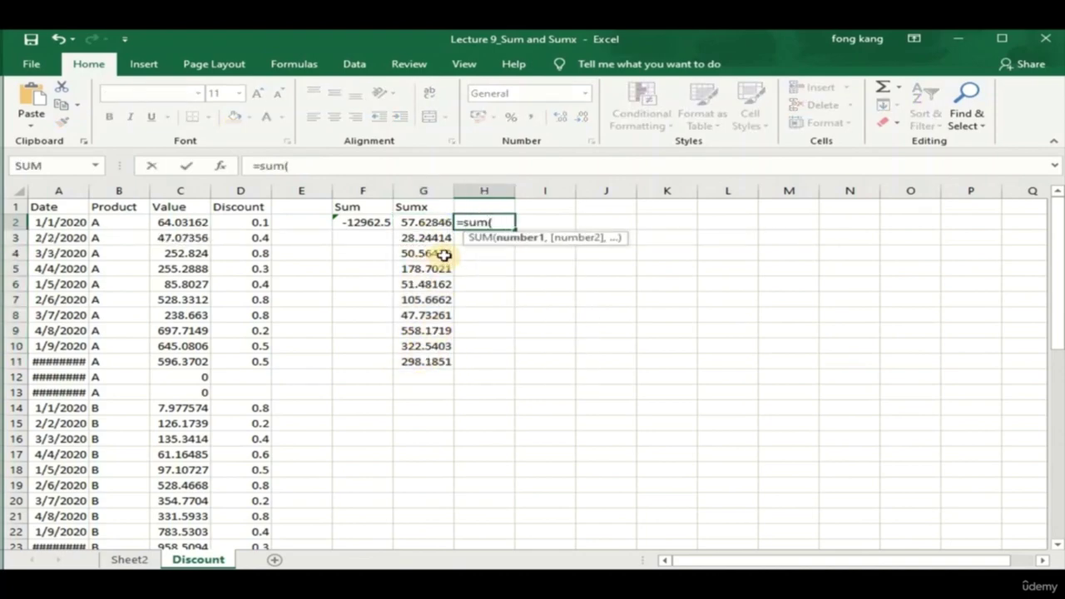
drag(424, 222, 429, 358)
text())
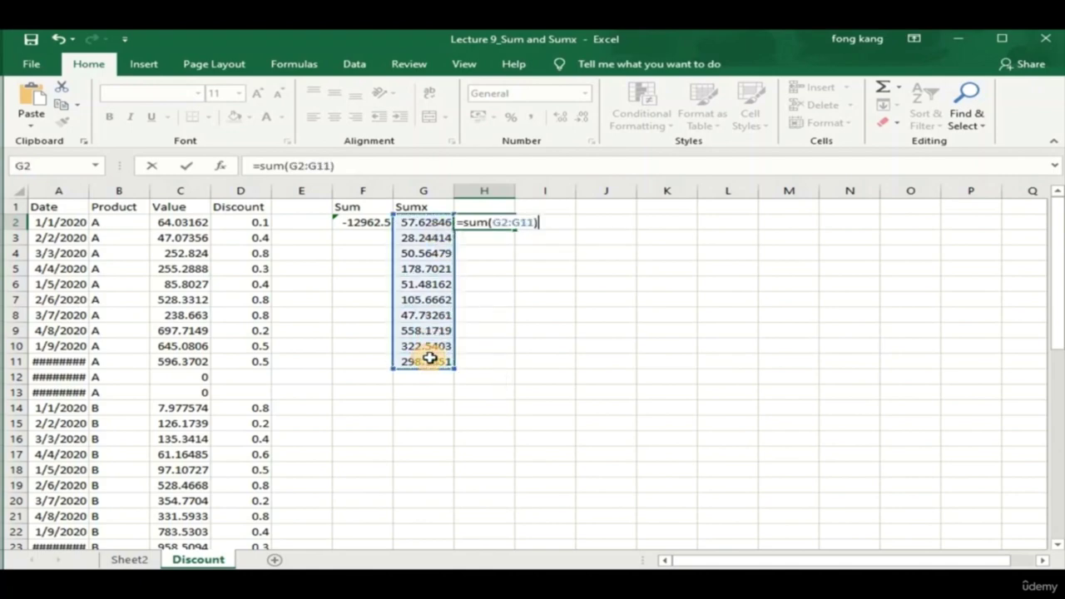
key(Return)
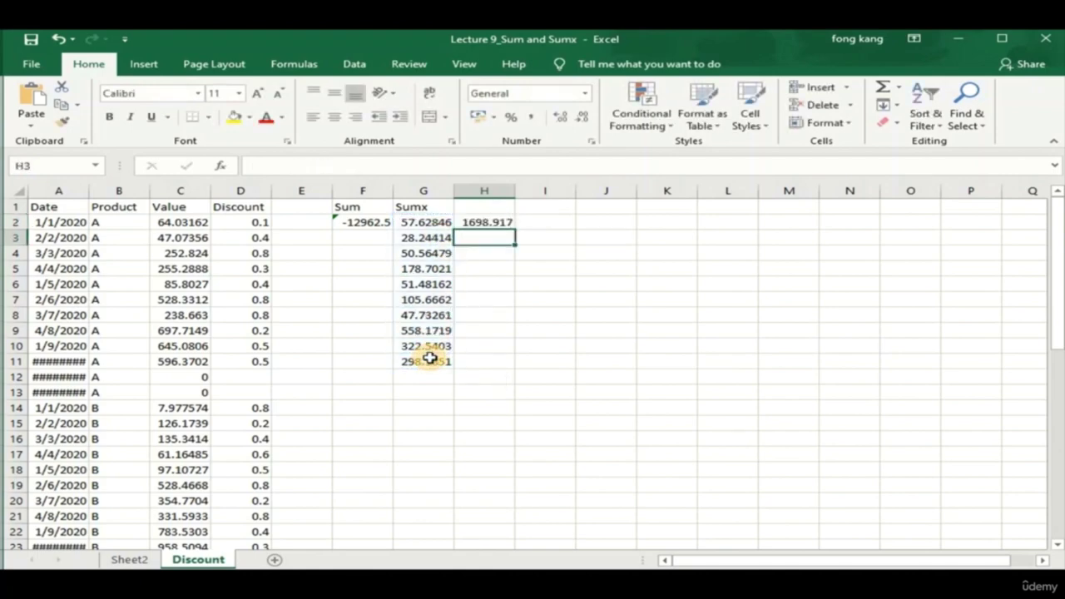
click(423, 190)
click(431, 359)
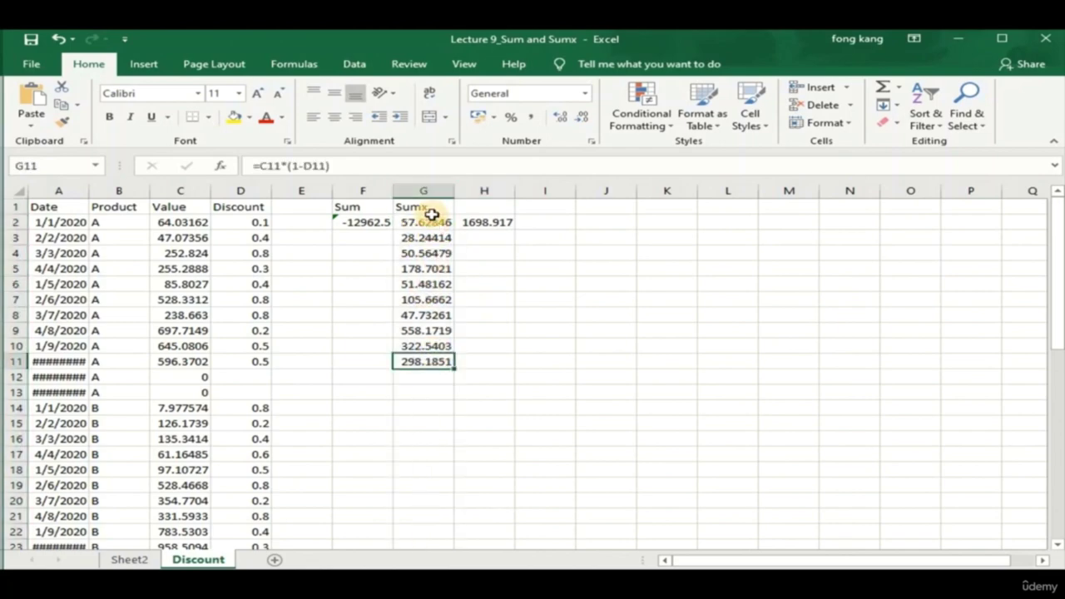
click(463, 283)
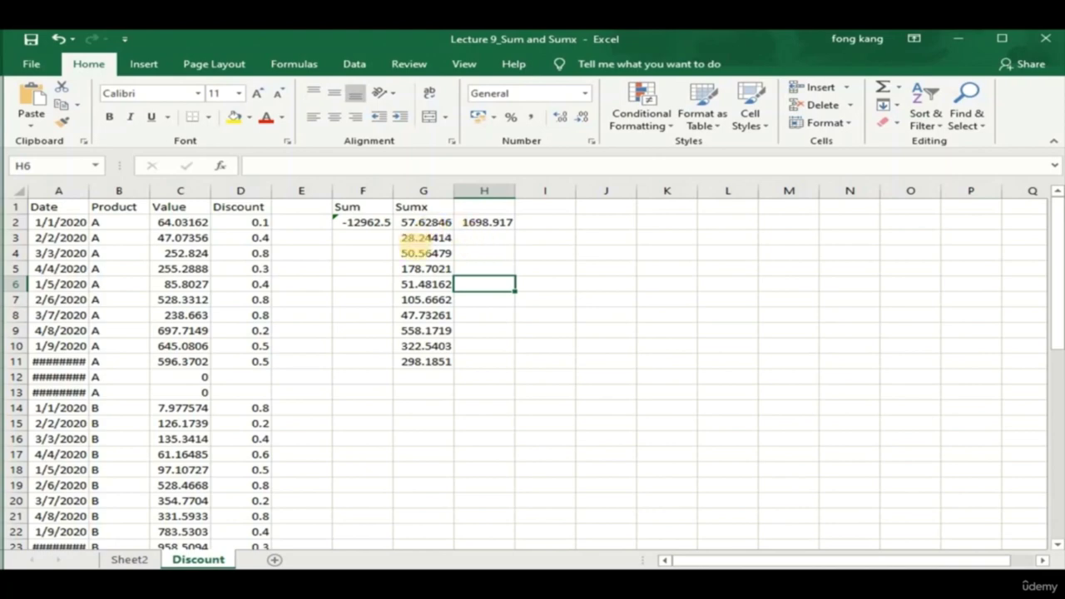
key(Up)
key(Up)
key(Up)
key(Up)
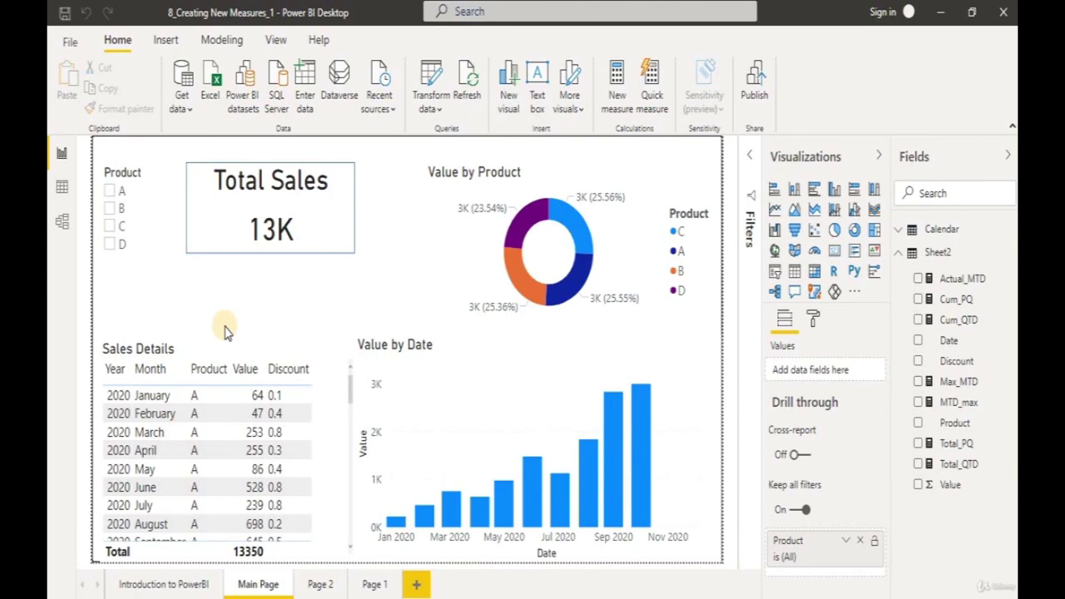
- In Power BI Desktop, create the measure Total_Disc = sum(Sheet2[Discount]) in the Sheet2 table
right_click(936, 254)
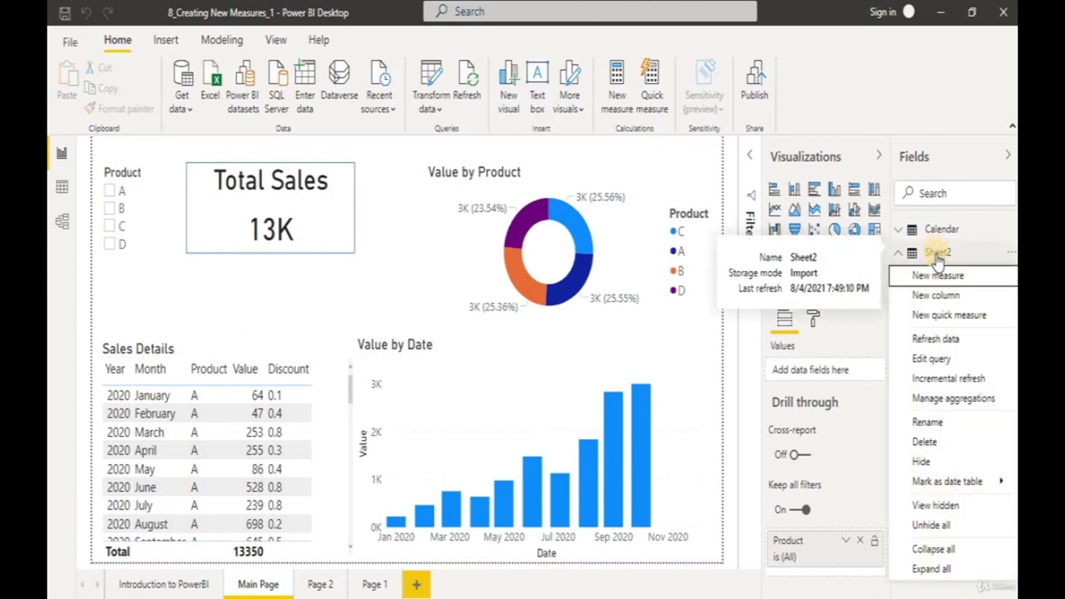
click(929, 278)
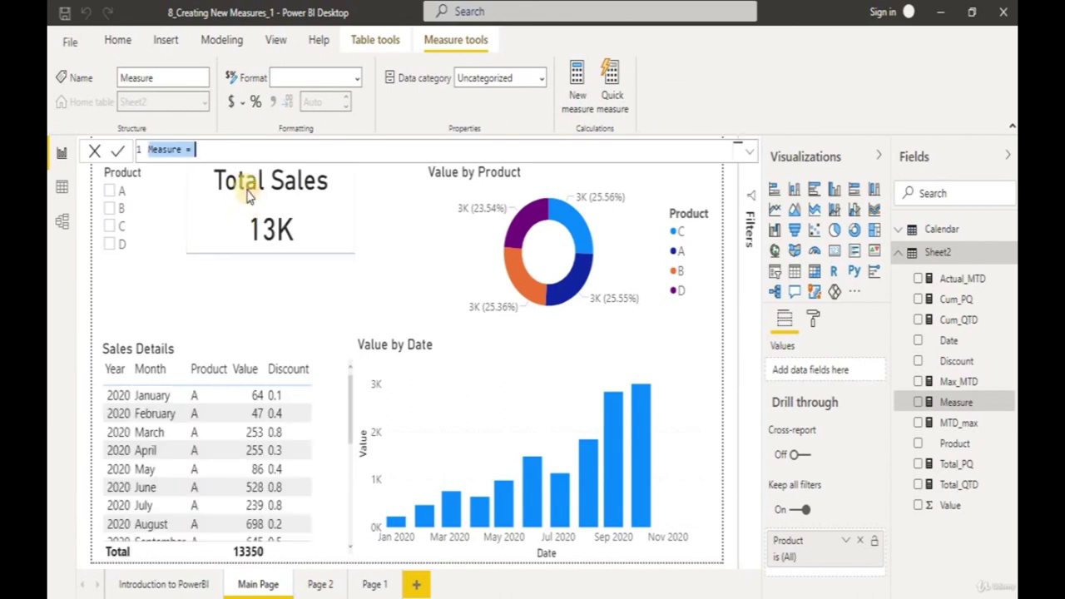
click(165, 149)
double_click(165, 149)
text(Total Disc)
key(End)
text(sum()
text(Sheet2[Discount])
key(Tab)
text())
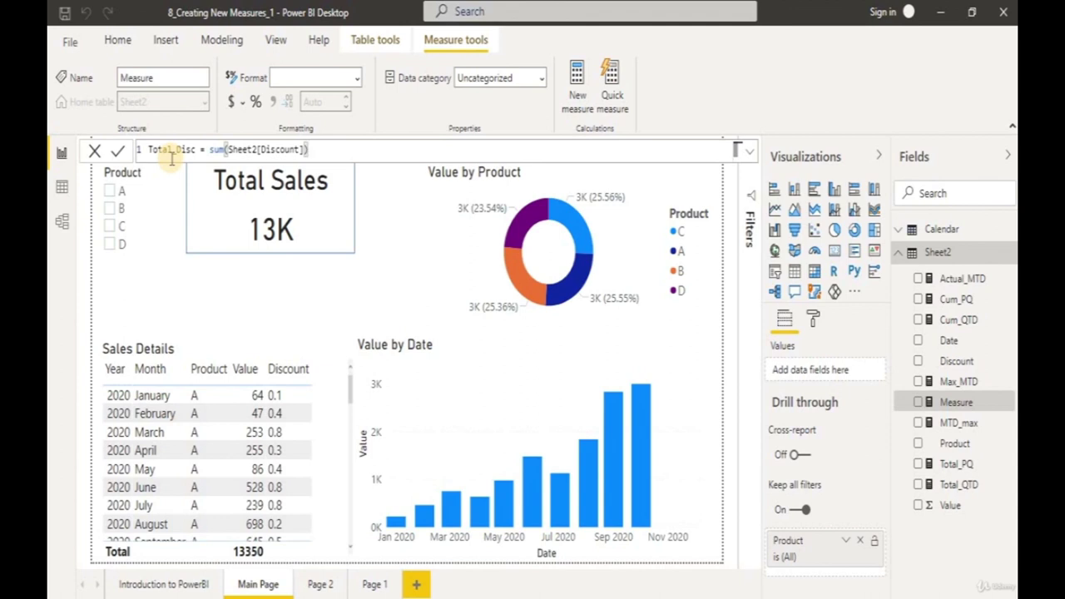
key(Return)
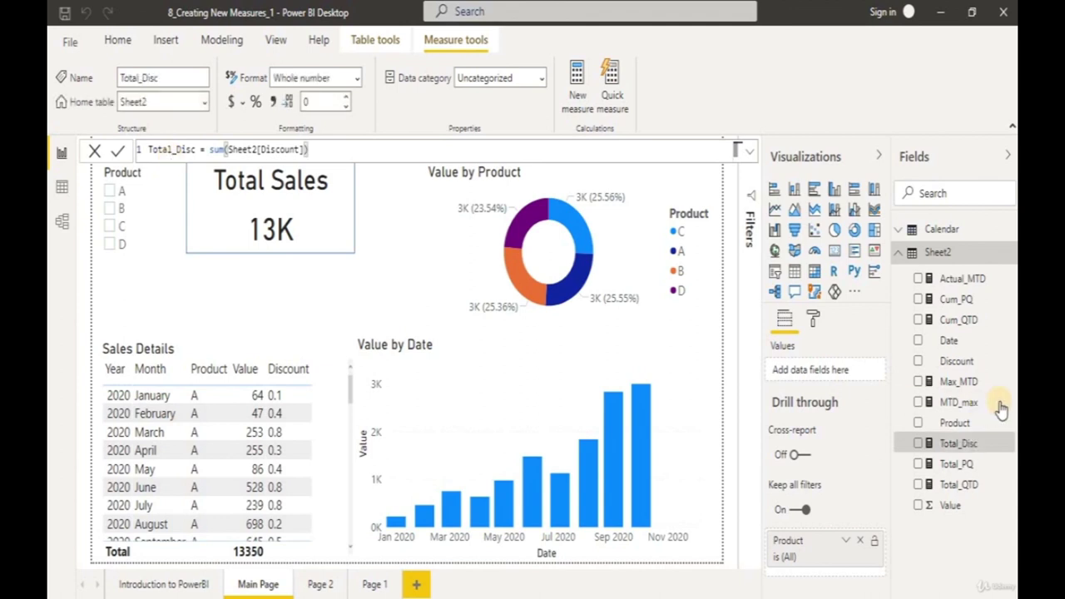
- Try to add the Total_Disc measure to the Sales Details table, and remove it from the visual
click(289, 356)
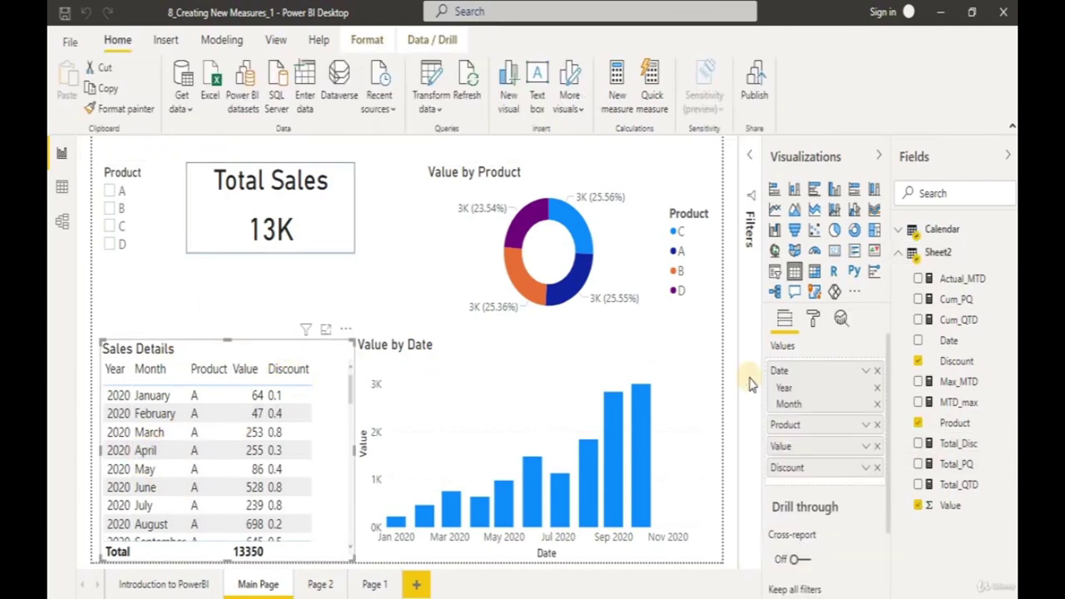
click(918, 444)
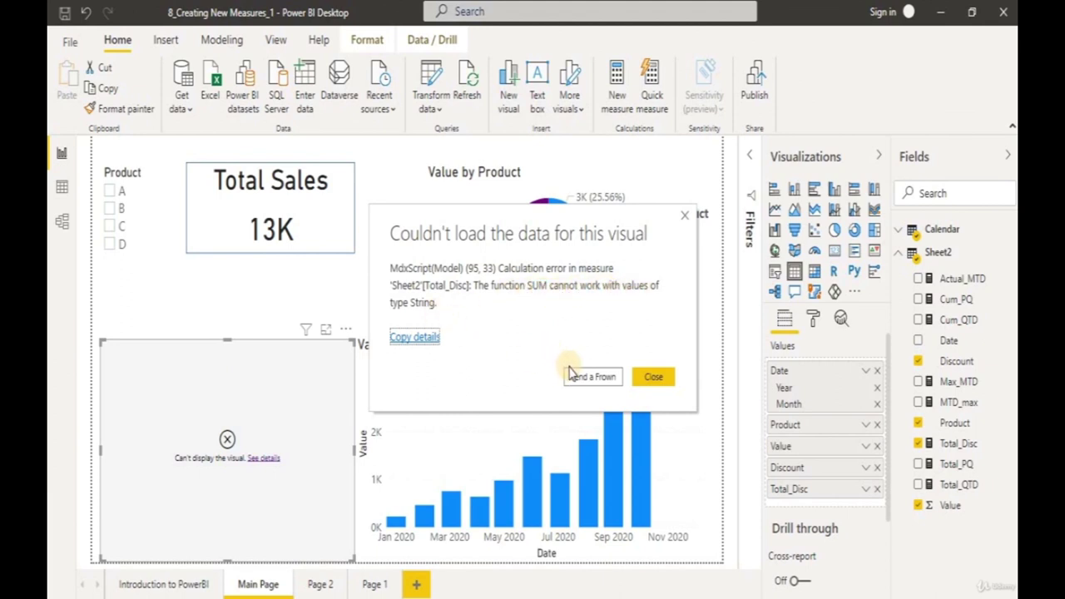
click(643, 376)
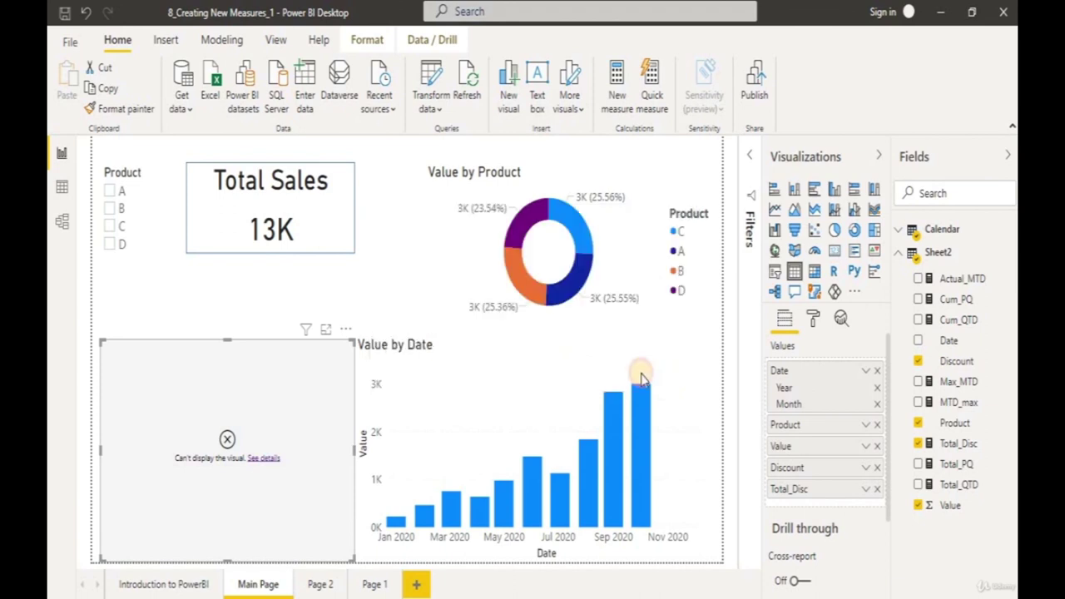
click(917, 444)
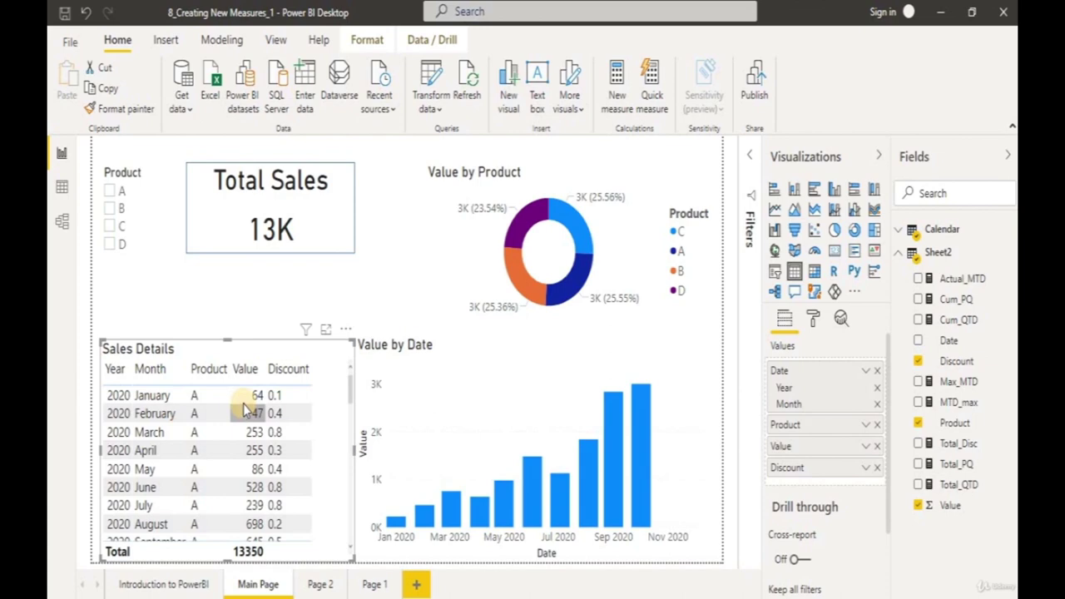
click(250, 486)
click(246, 487)
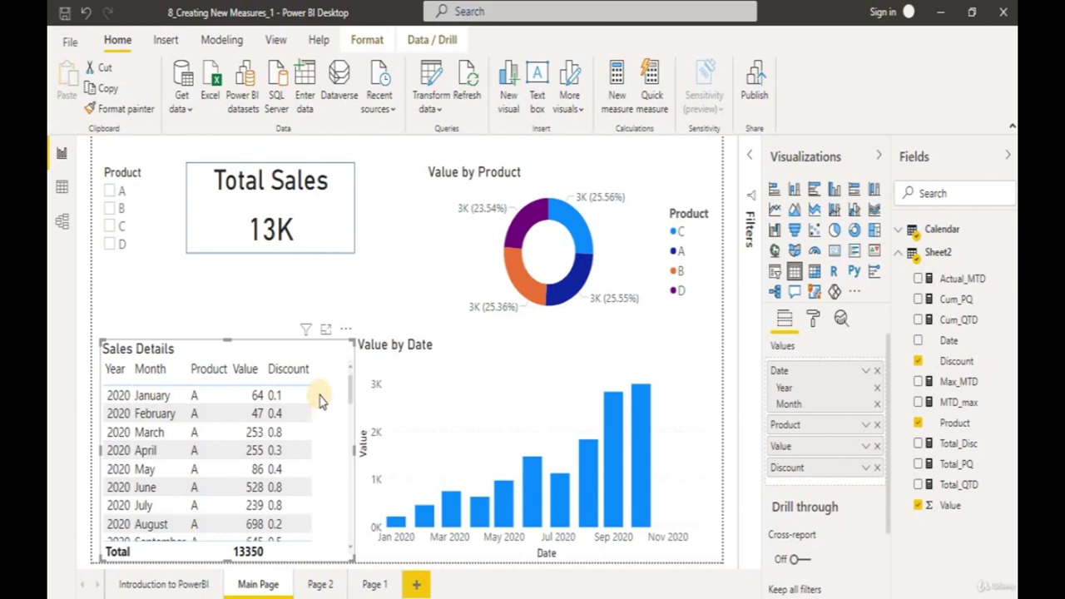
- Change the Discount column's data type to Decimal Number in Power Query Editor and apply the change
click(433, 74)
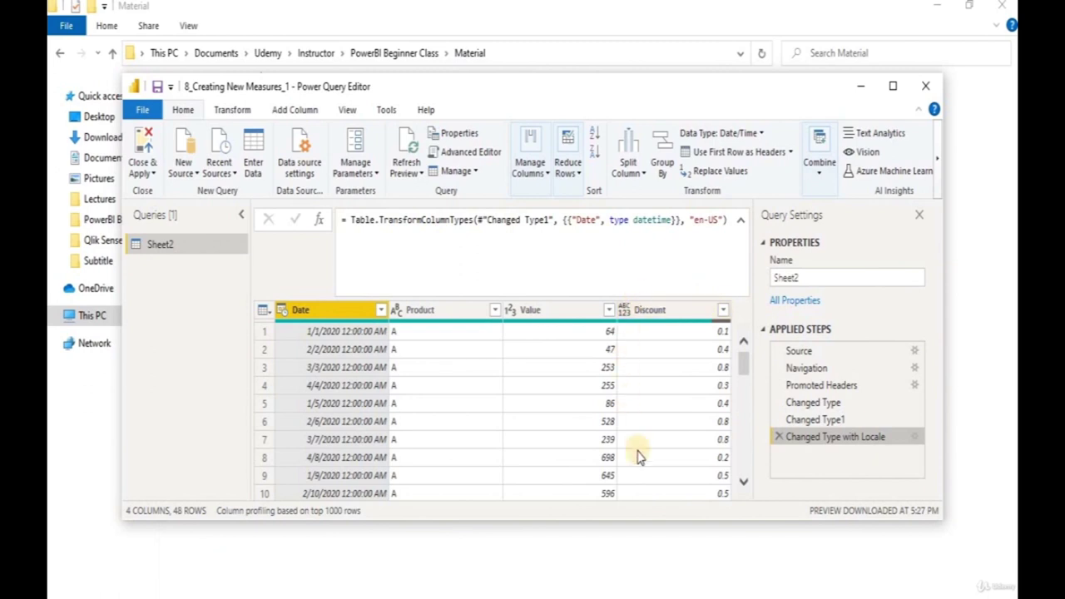
right_click(667, 310)
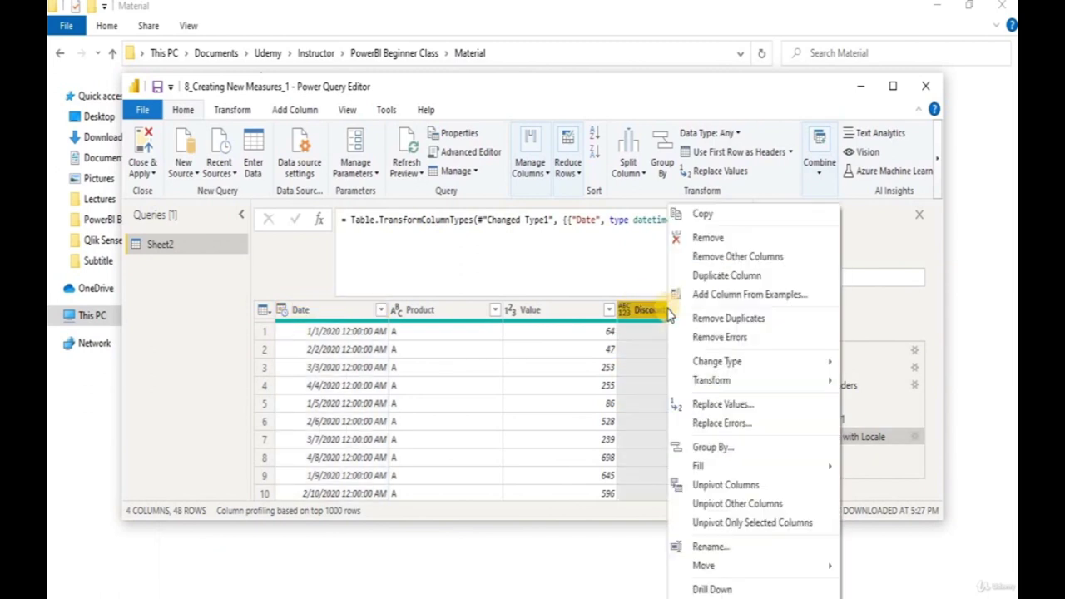
mouse_move(749, 364)
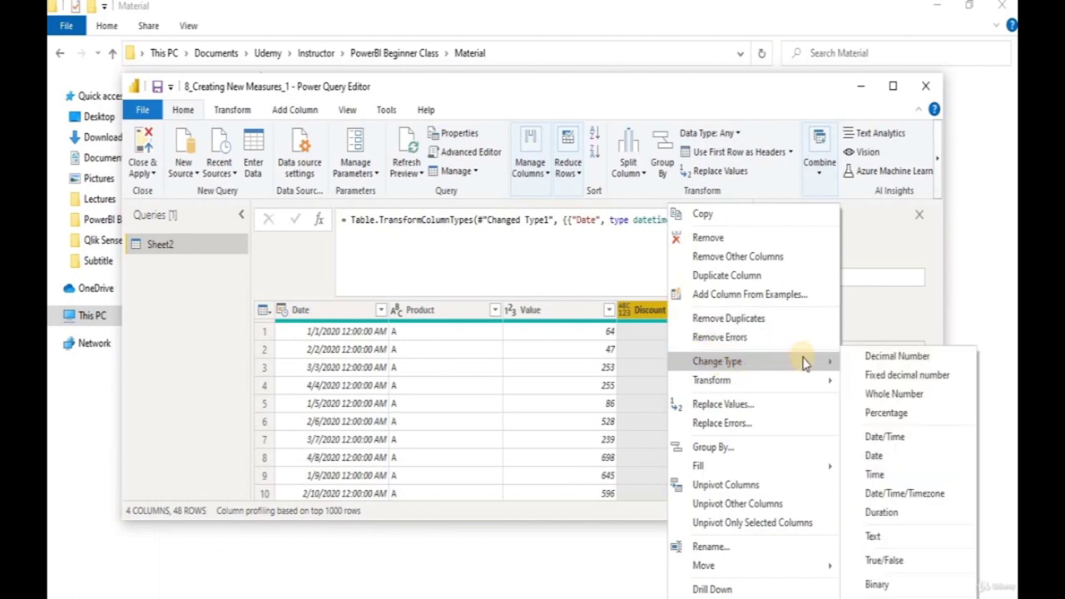
click(874, 358)
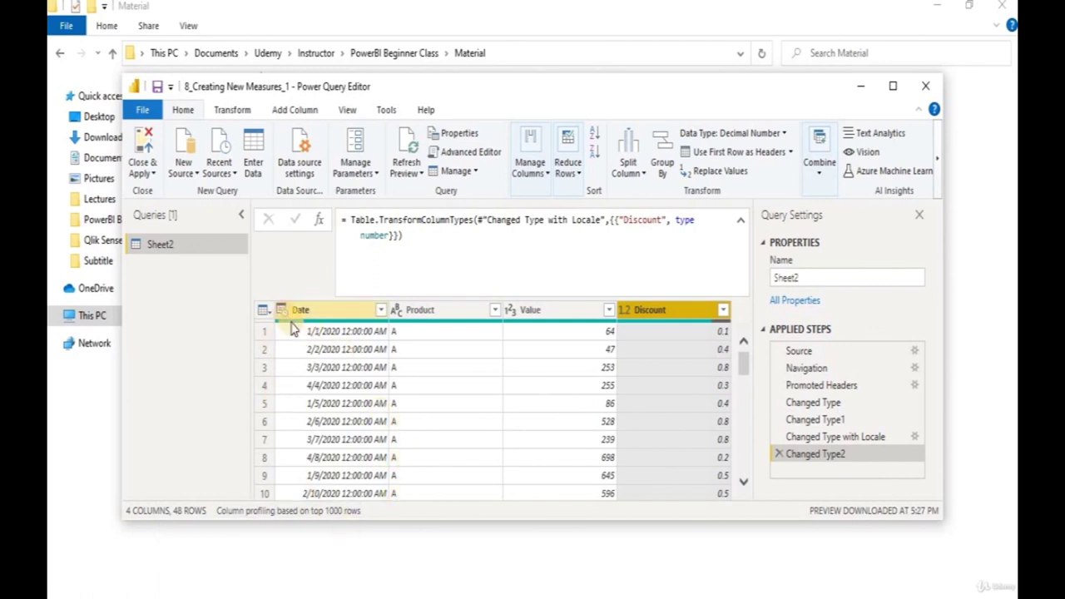
click(143, 150)
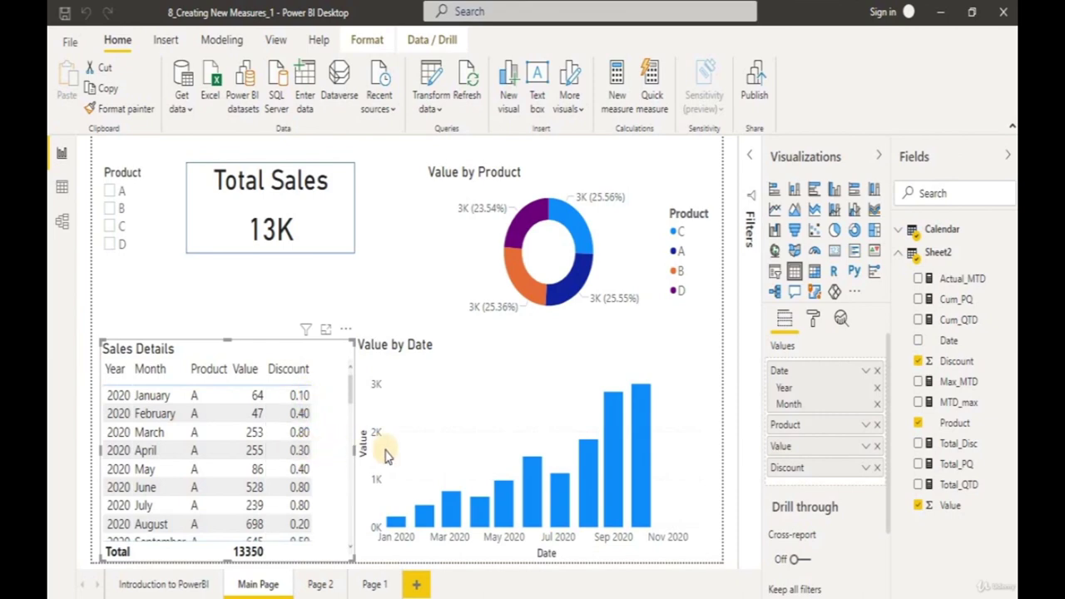
- Add Total_Disc to the Sales Details table to check its values per row, and remove the column again
click(920, 443)
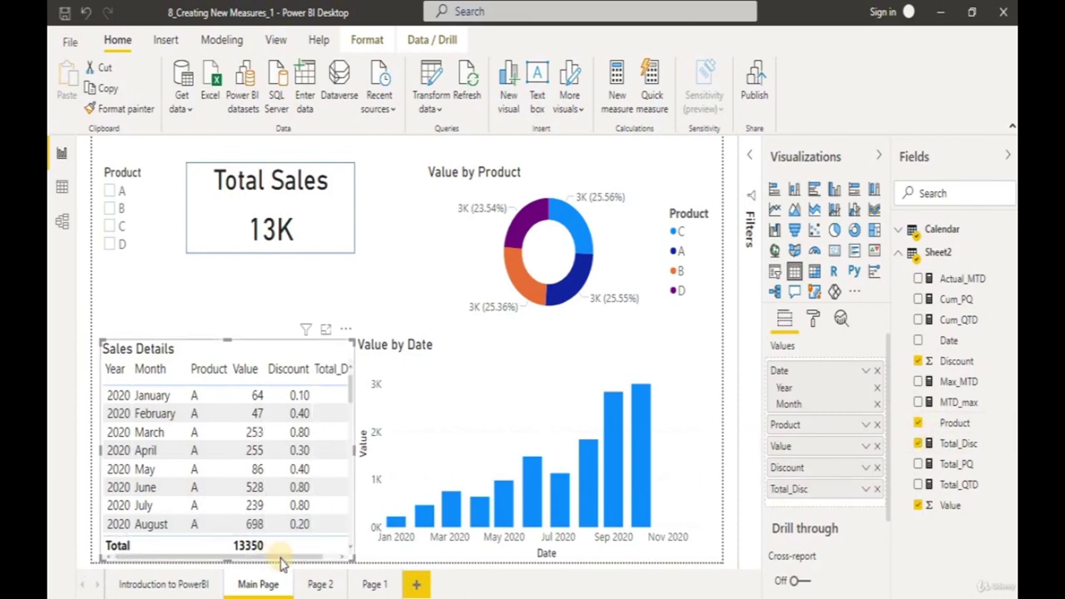
drag(301, 556, 309, 555)
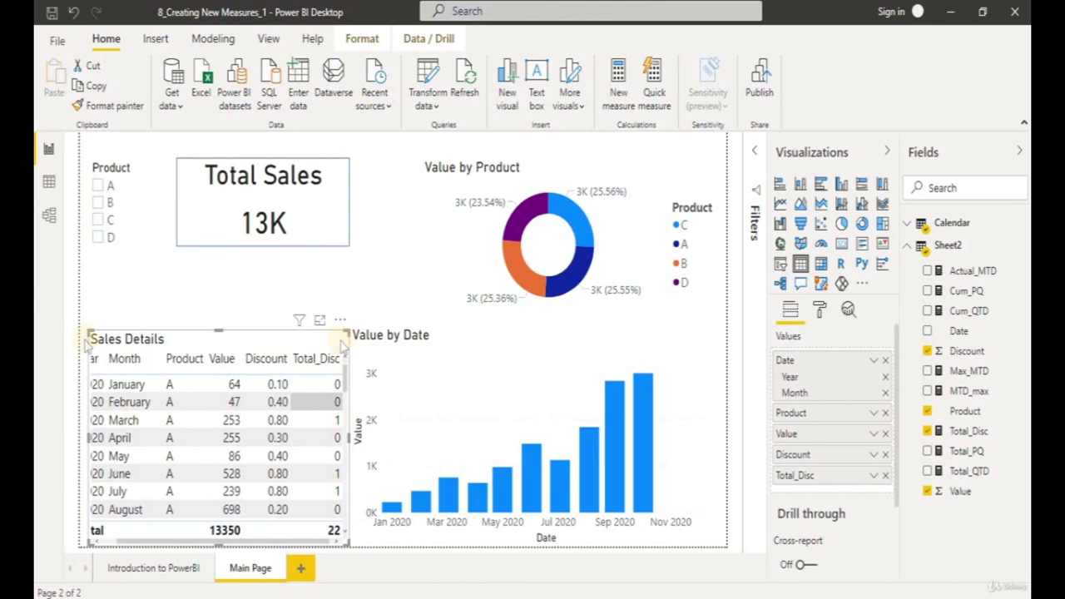
click(927, 431)
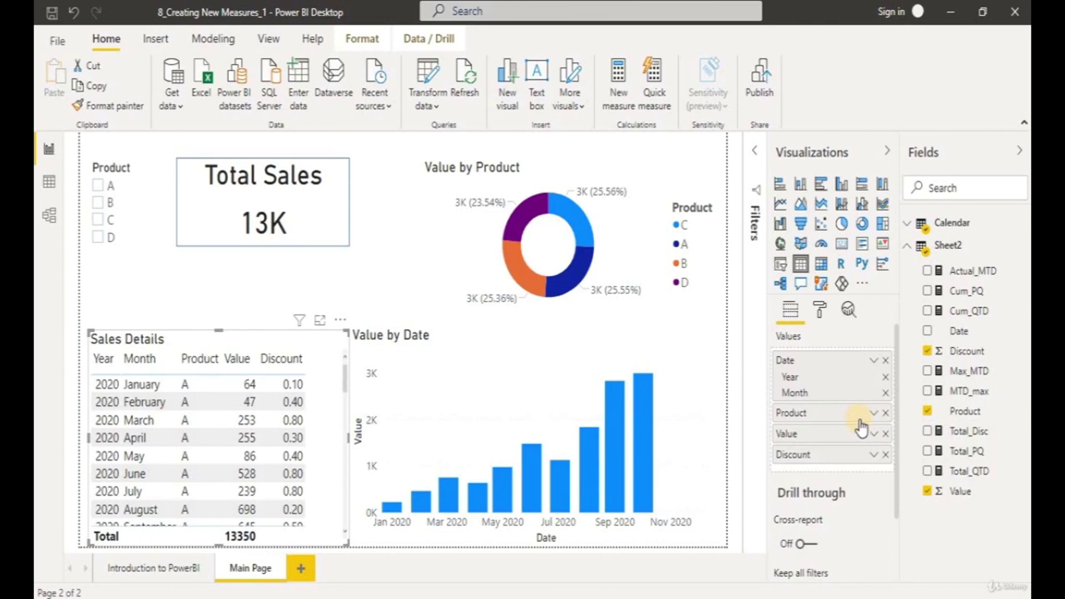
- Start a new Sheet2 measure with the formula sumValue = sum(Sheet2[Value])*sum(Sheet2[Discount])
right_click(952, 246)
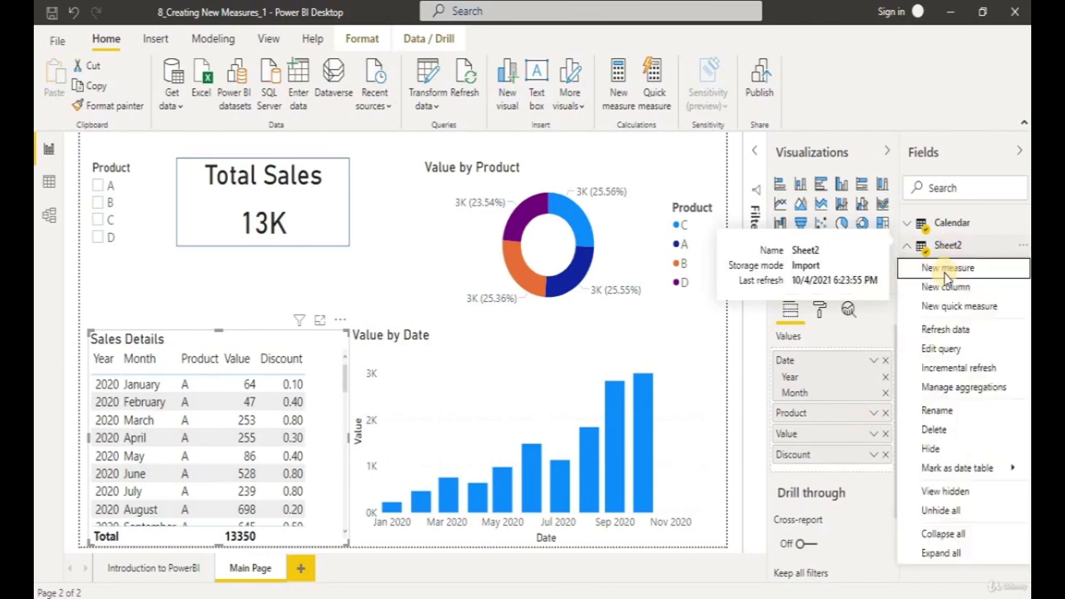
click(948, 269)
key(BackSpace)
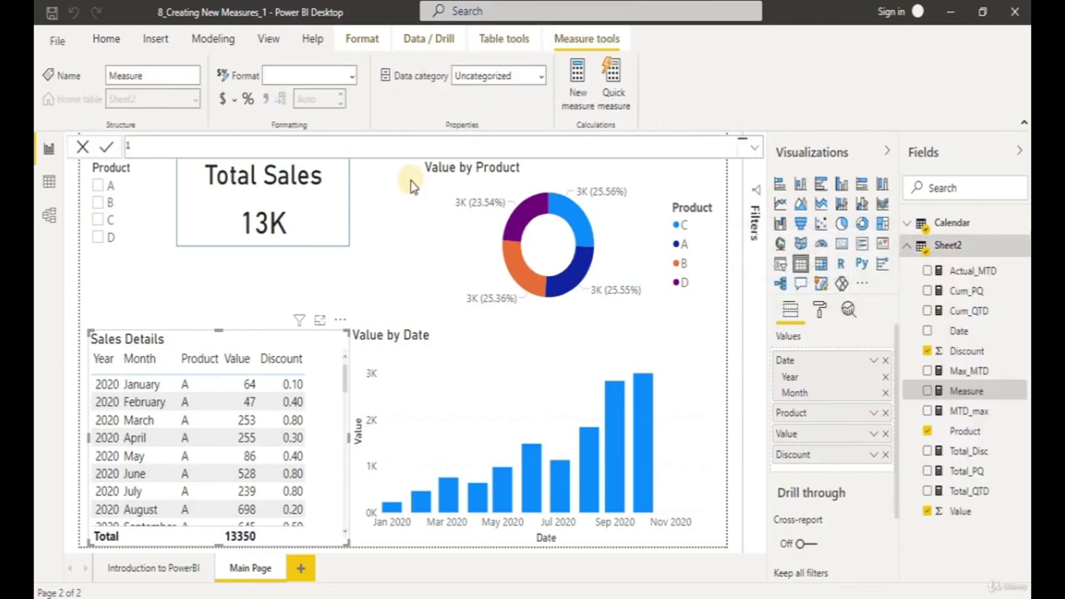
text(sumValu)
text(e = sum()
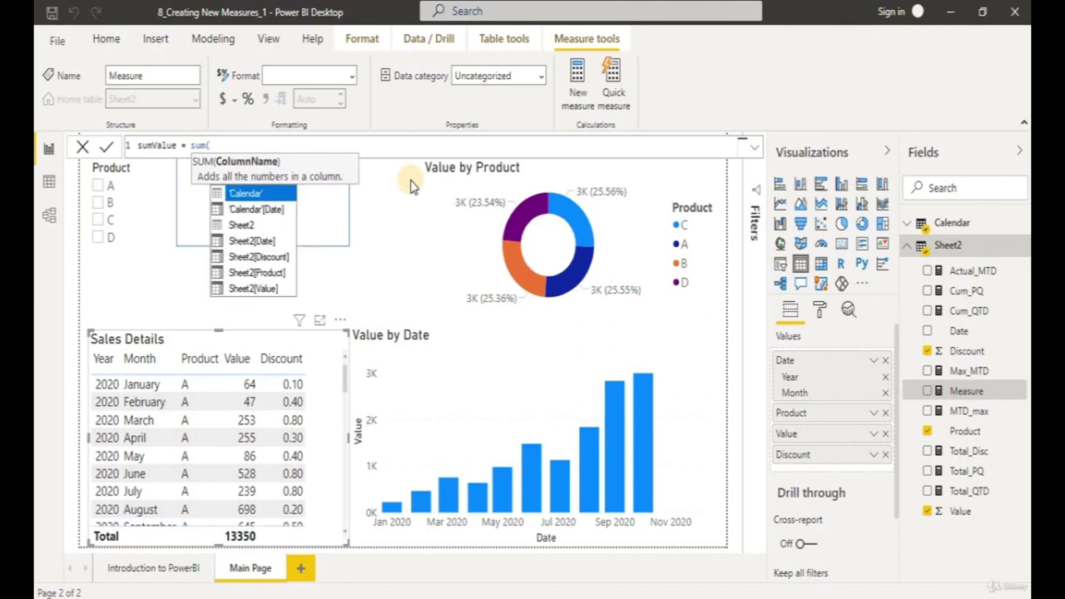
text(val)
key(Tab)
text())
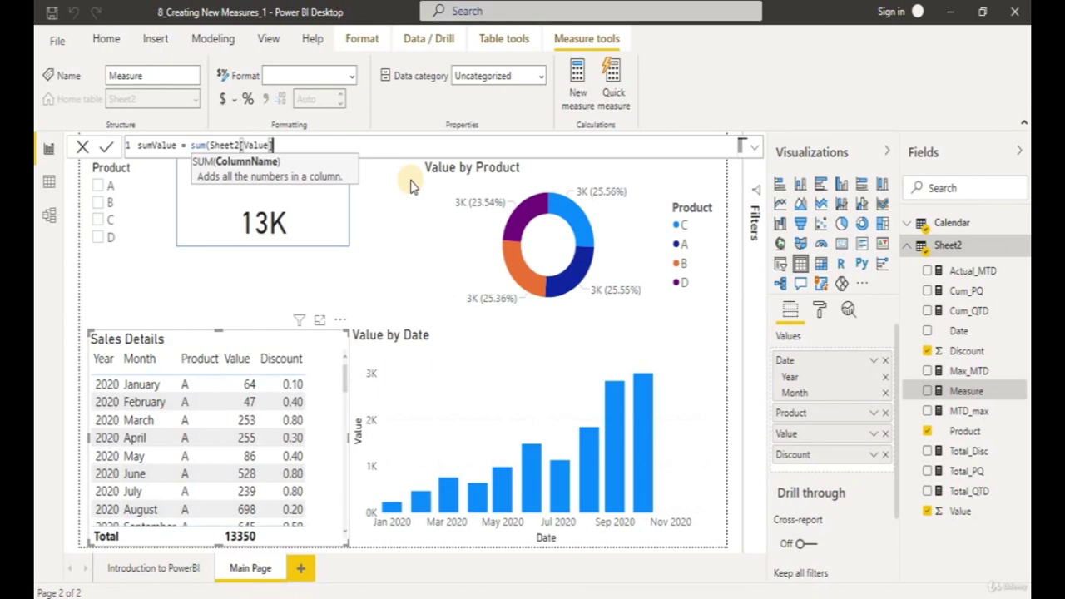
text())
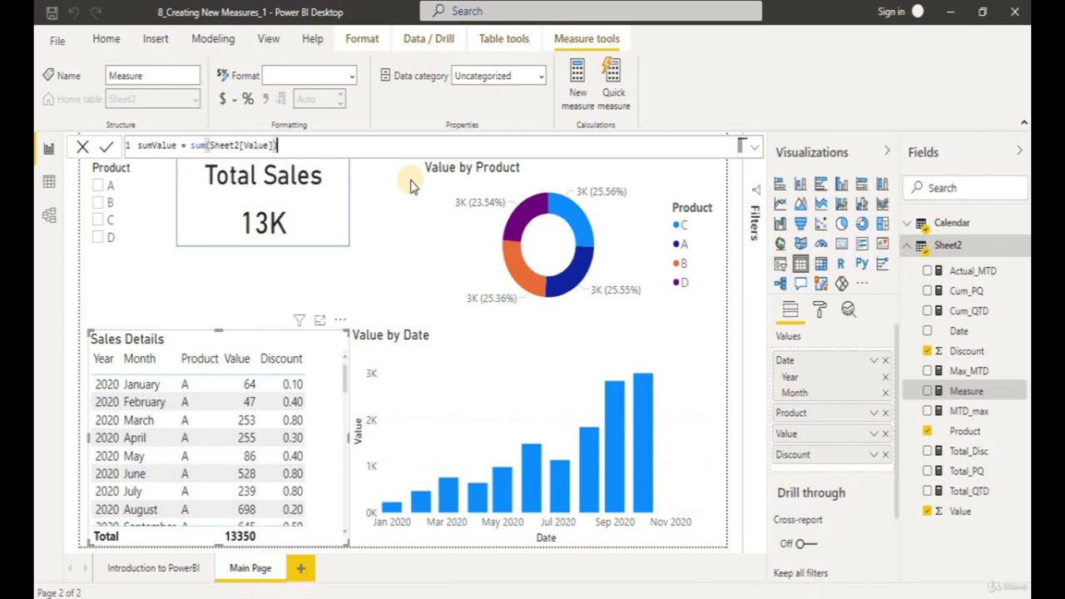
text(*sum(d)
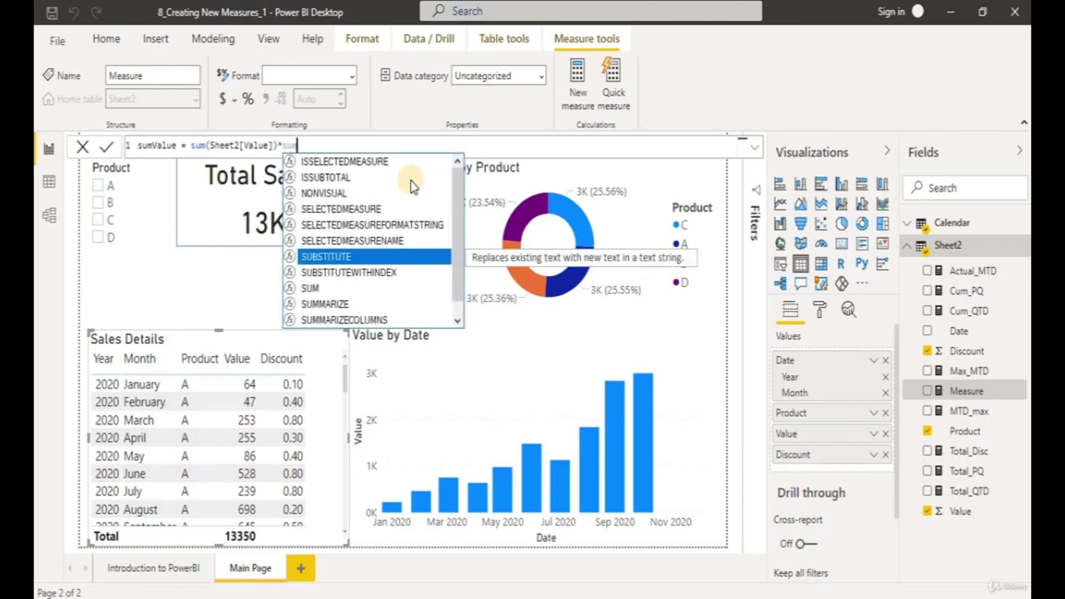
text(is)
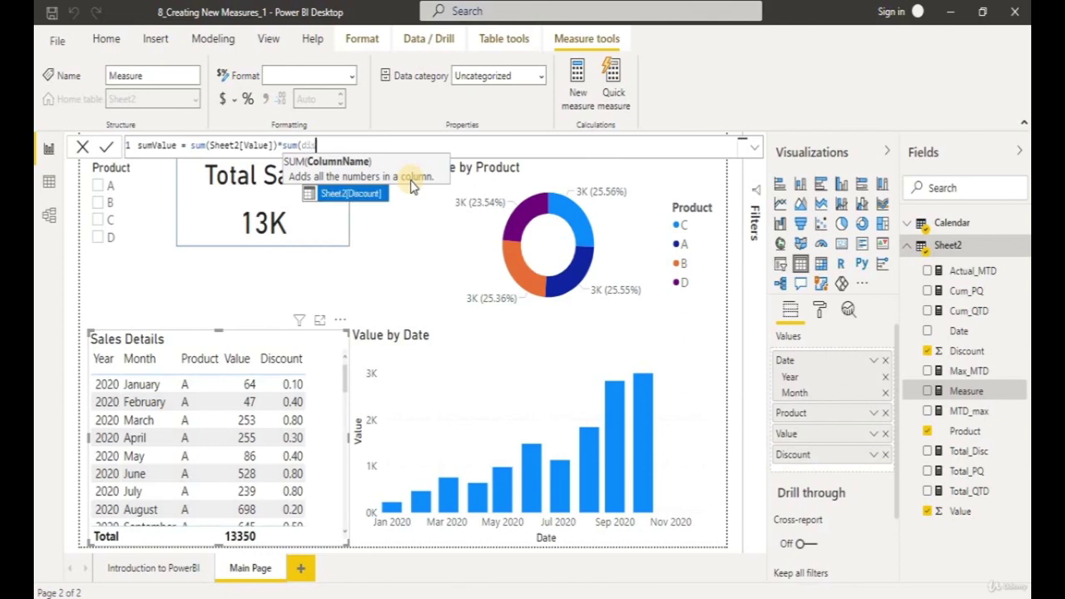
key(Tab)
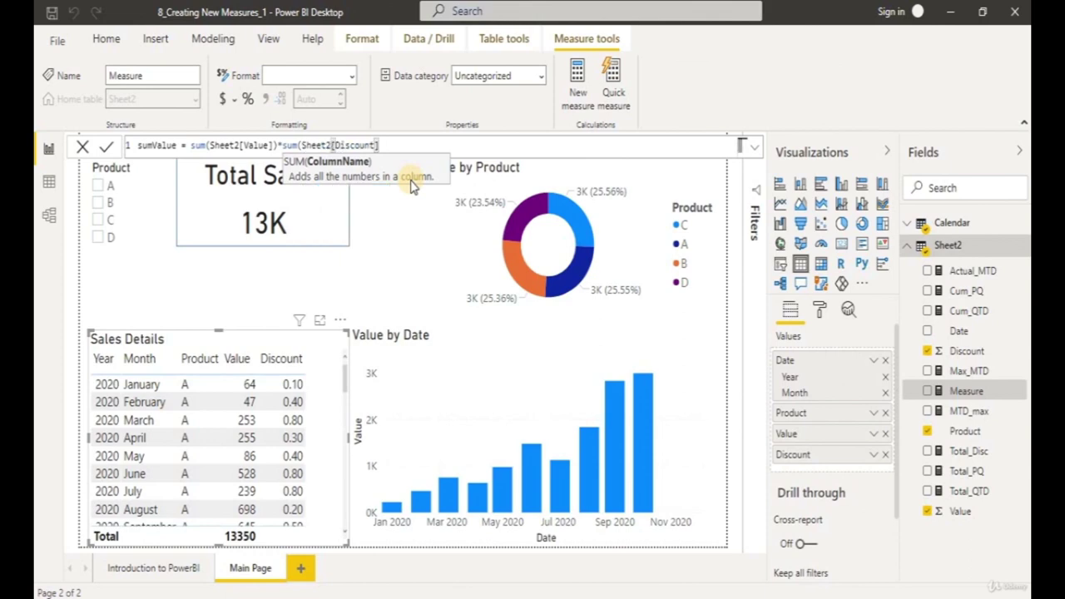
text())
- Change the measure's second factor to (1-sum(Sheet2[Discount])) and commit the sumValue formula
key(Left)
key(Left)
key(Left)
key(Left)
key(Left)
key(Left)
key(Left)
key(Left)
key(Left)
key(Left)
key(Left)
key(Left)
key(Left)
key(Left)
key(Left)
key(Left)
key(Left)
key(Left)
key(Left)
key(Left)
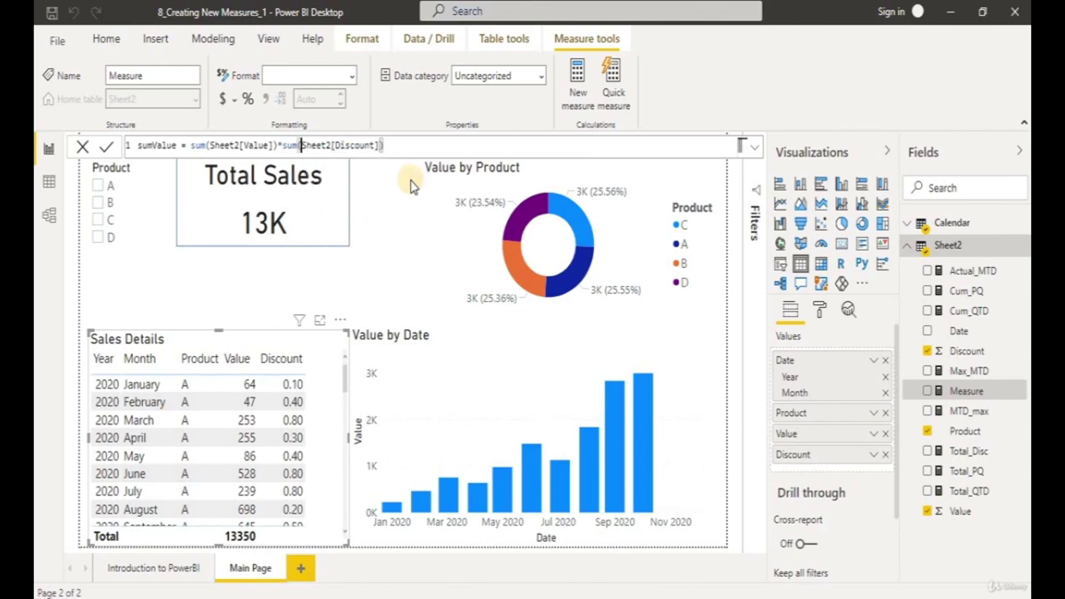
text((1-)
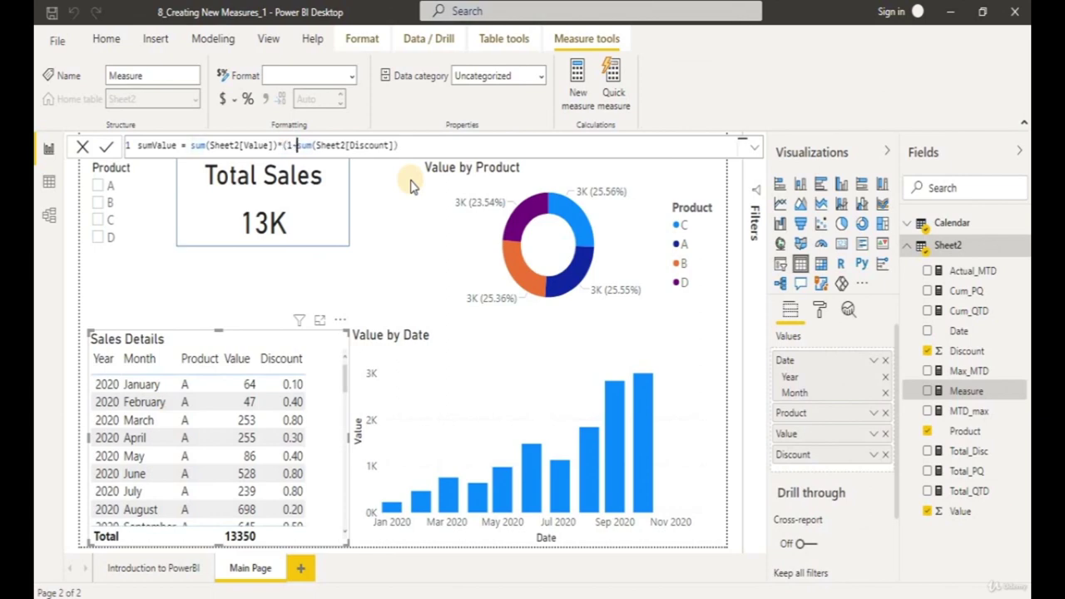
key(Right)
key(Right)
key(Right)
key(Right)
key(Right)
key(Right)
key(Right)
key(Right)
key(Right)
key(Right)
key(Right)
key(Right)
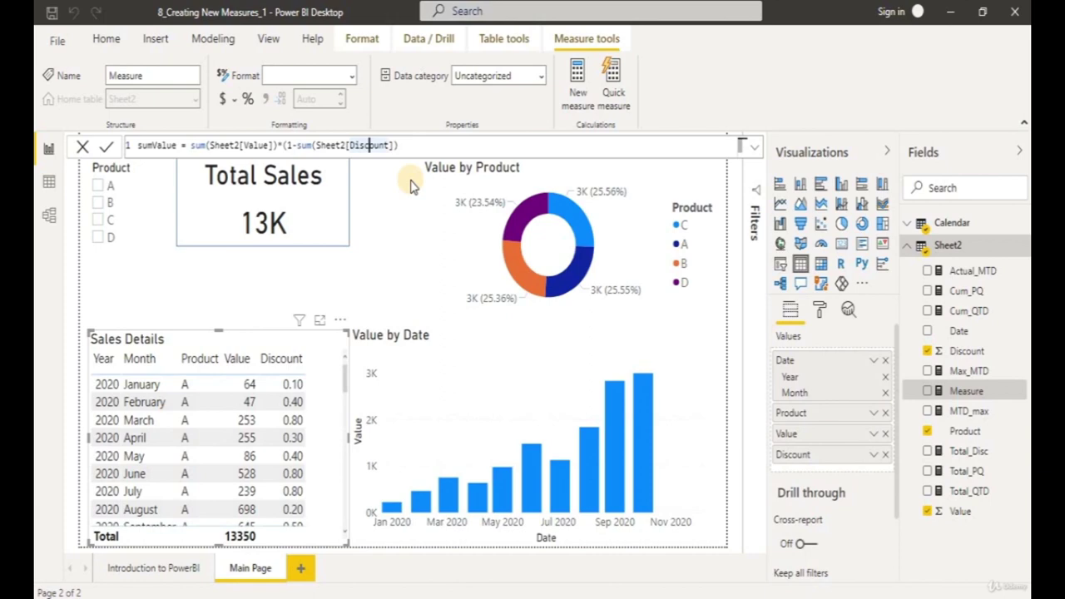
key(Right)
key(Right)
key(Right)
key(Right)
key(Right)
key(Right)
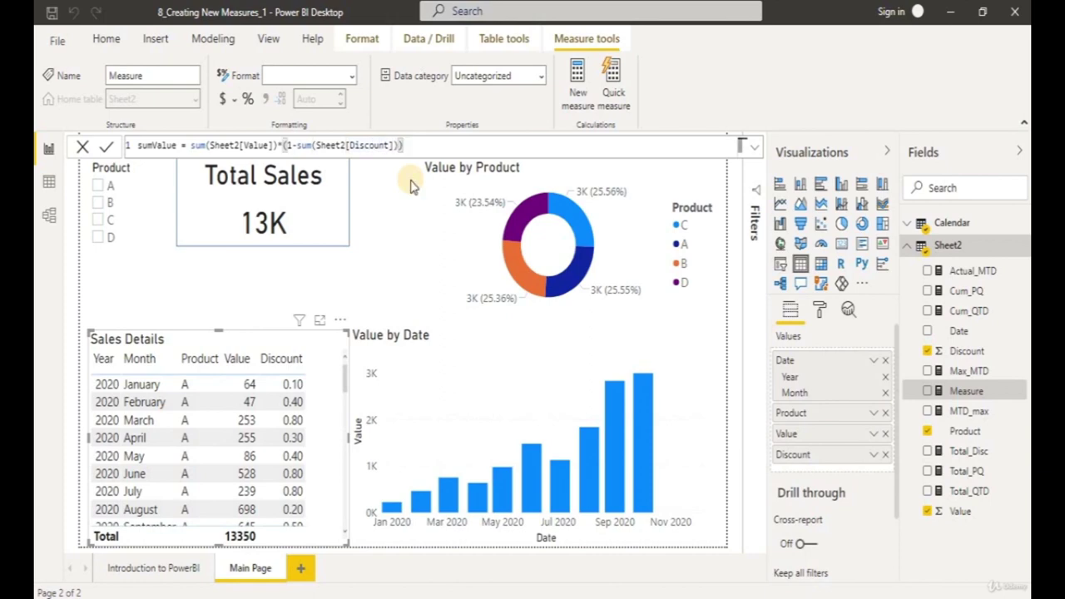
key(Left)
key(Left)
key(Left)
key(Left)
key(Left)
key(Left)
key(Left)
key(Left)
key(Left)
key(Left)
key(Left)
key(Left)
key(Left)
key(Left)
key(Left)
key(Left)
key(Left)
key(Right)
key(Right)
key(Right)
key(Right)
key(Right)
key(Right)
key(Right)
key(Right)
key(End)
key(Return)
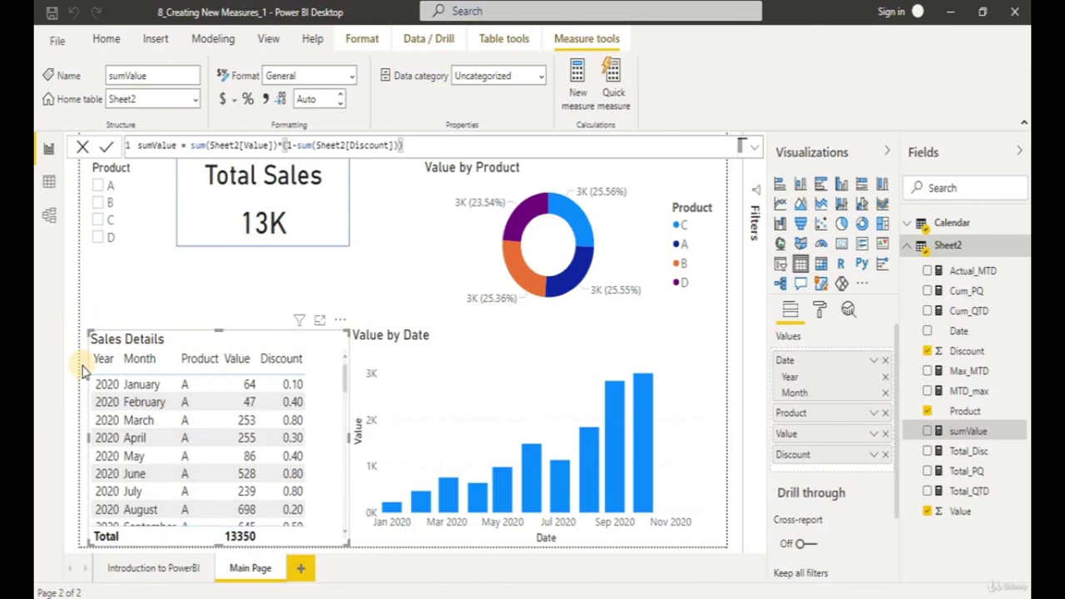
- Add the sumValue measure to the Sales Details table and widen the visual to fit the new column
click(928, 433)
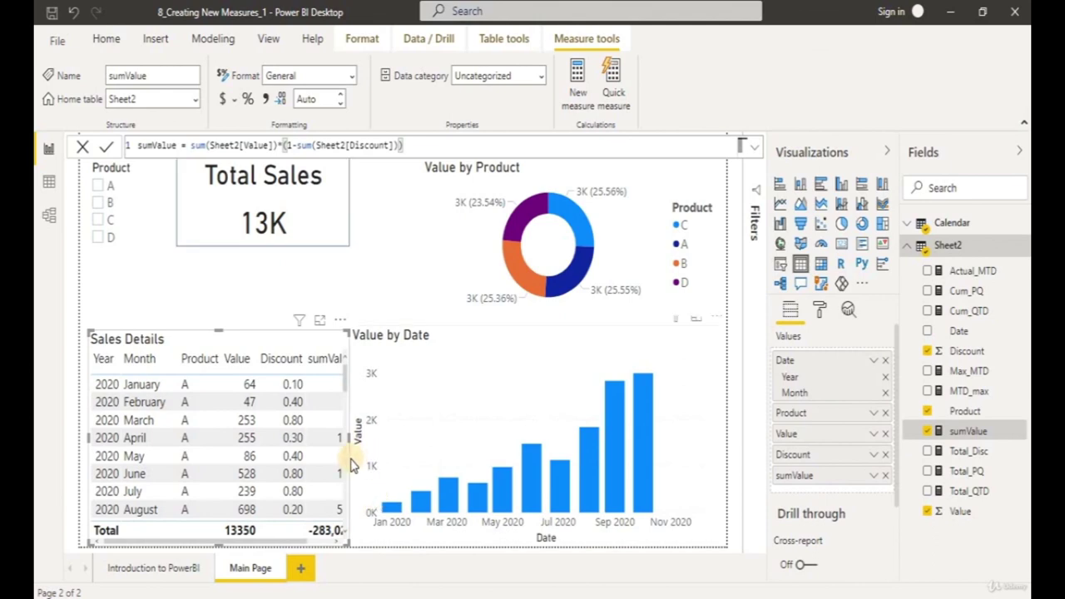
drag(348, 438, 404, 440)
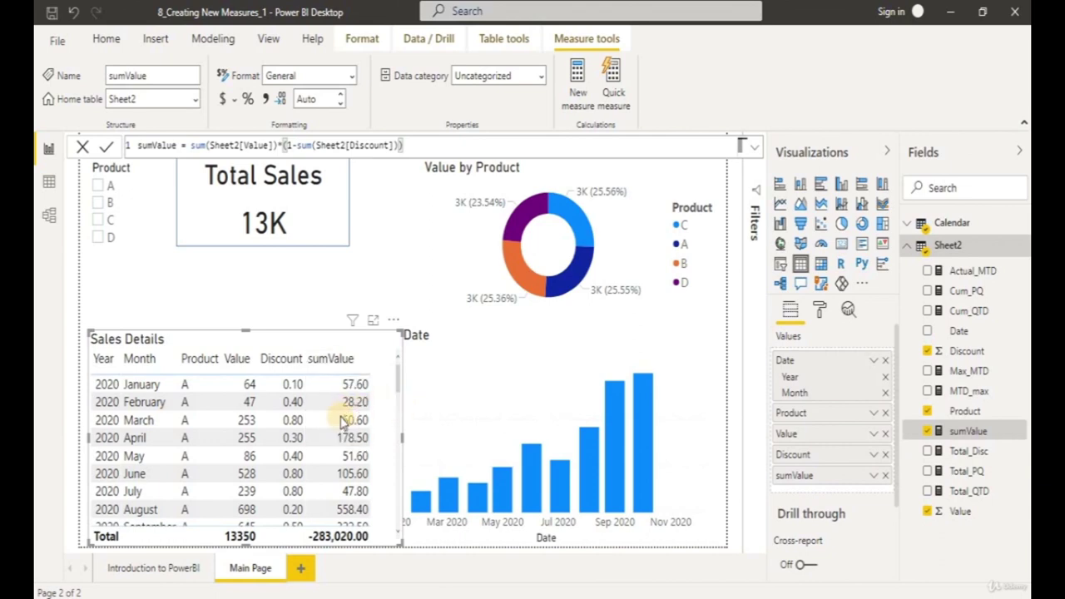
key(ctrl+z)
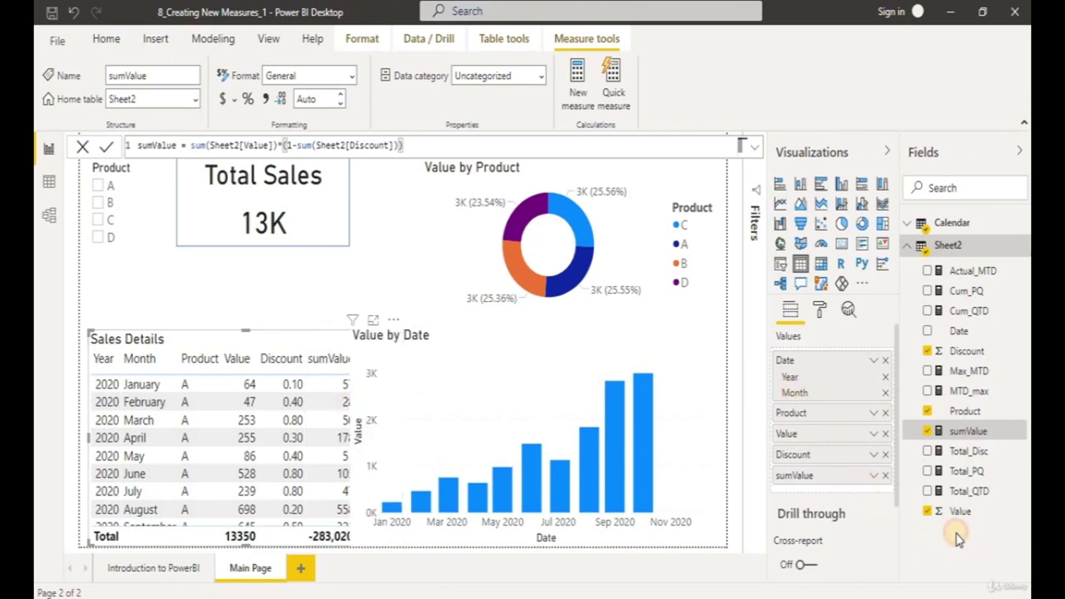
click(957, 539)
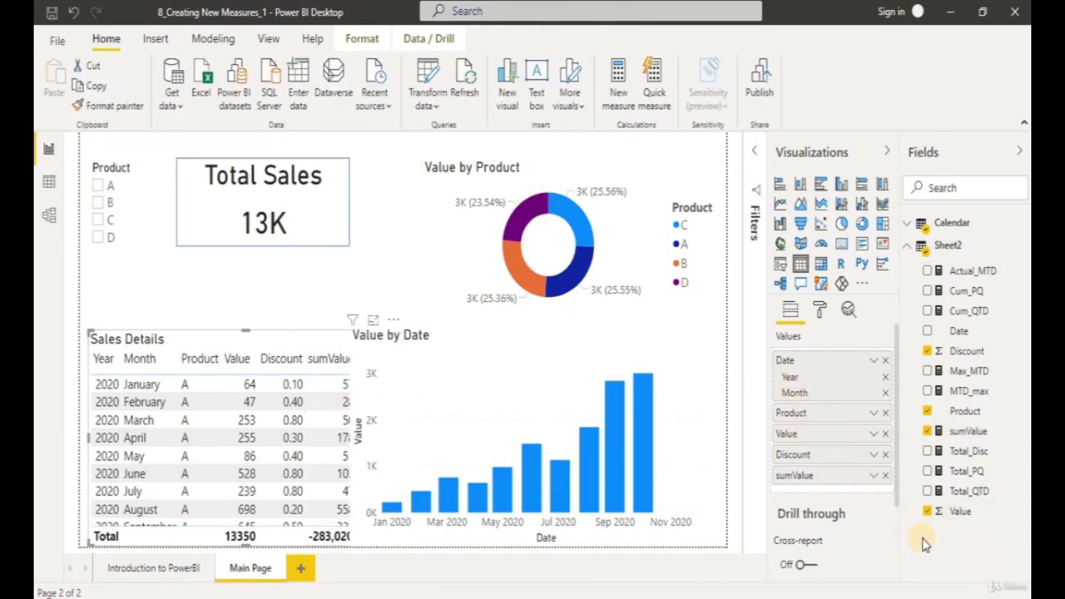
- Start a new Sheet2 measure and name it sumXValue
right_click(947, 247)
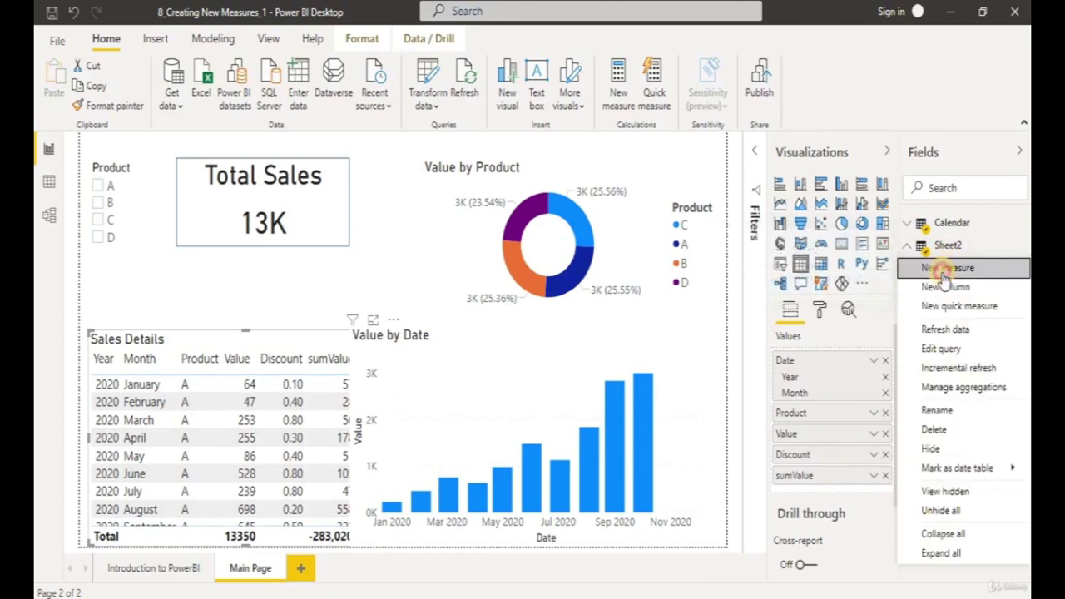
click(947, 270)
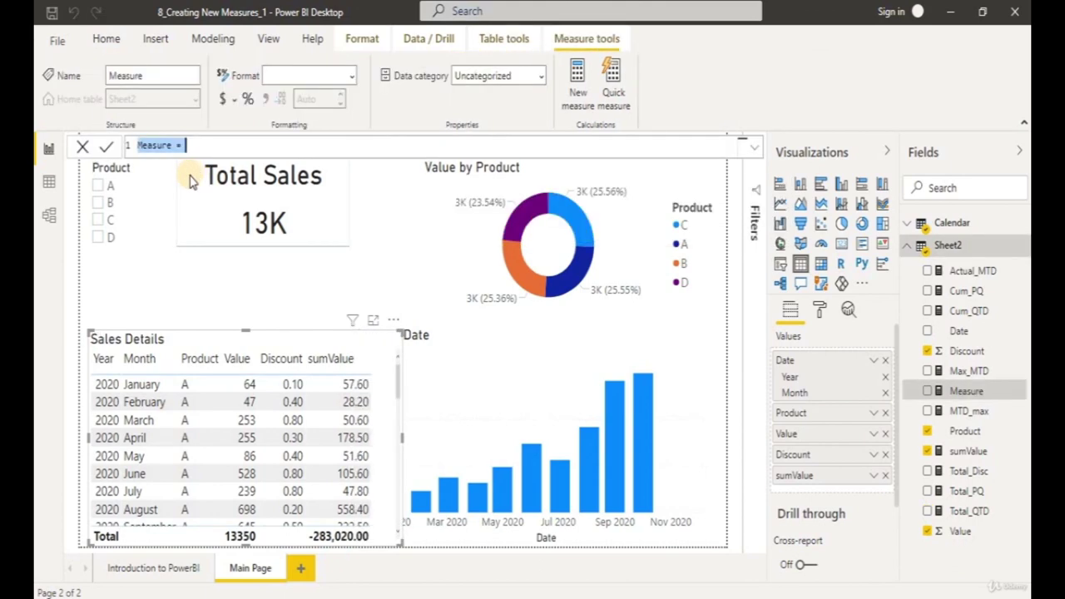
key(shift+Left)
key(shift+Left)
key(shift+Left)
key(shift+Left)
text(sumX)
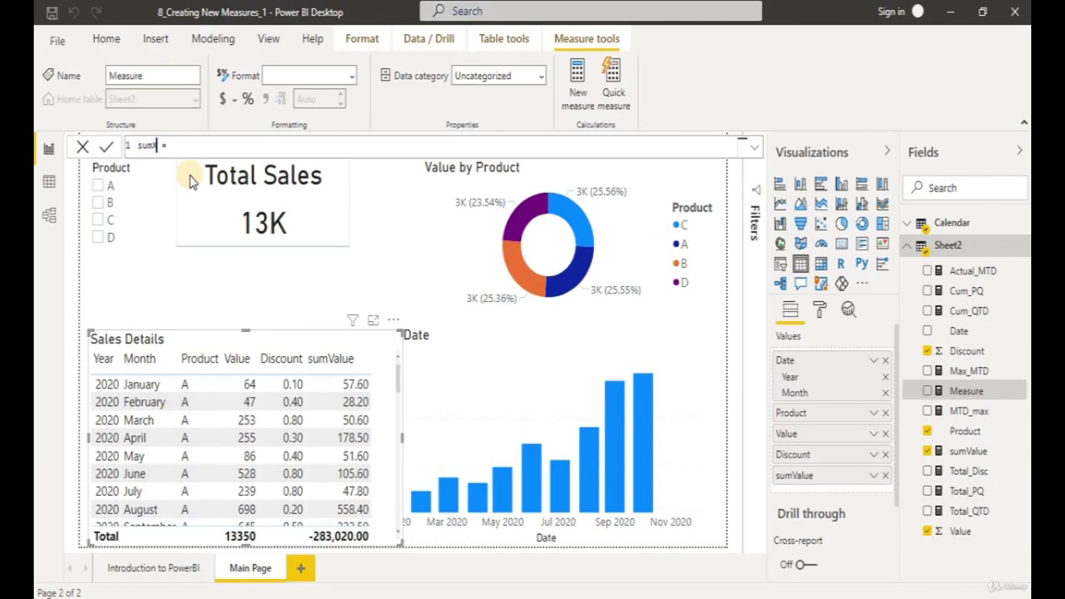
text(Value = sum)
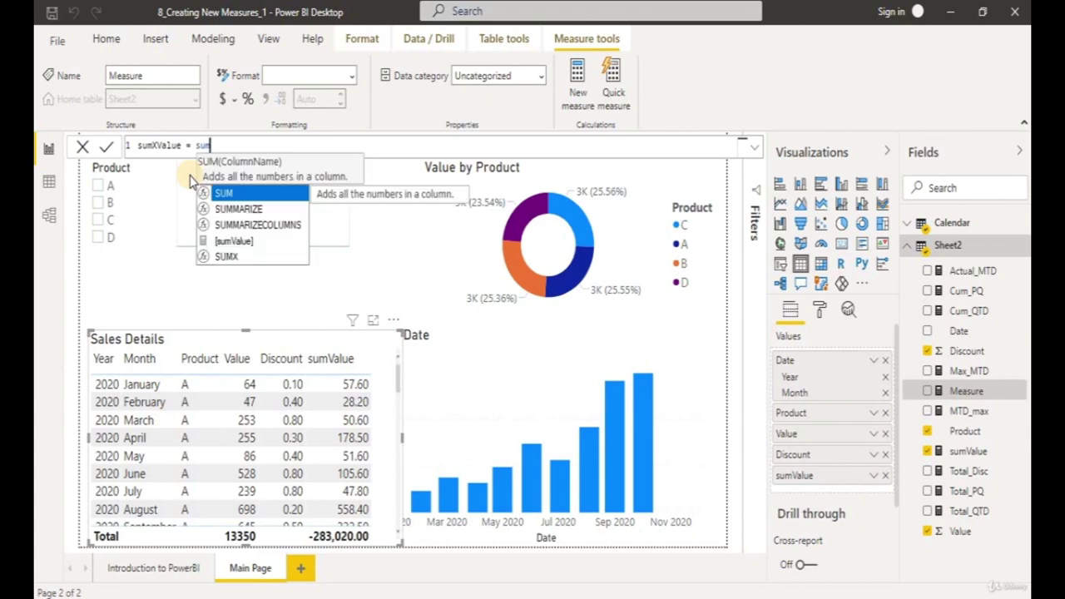
- Begin the sumXValue formula with the SUMX function over the Sheet2 table, starting its row expression with Sheet2[Value]*(
key(Down)
key(Down)
key(Down)
key(Down)
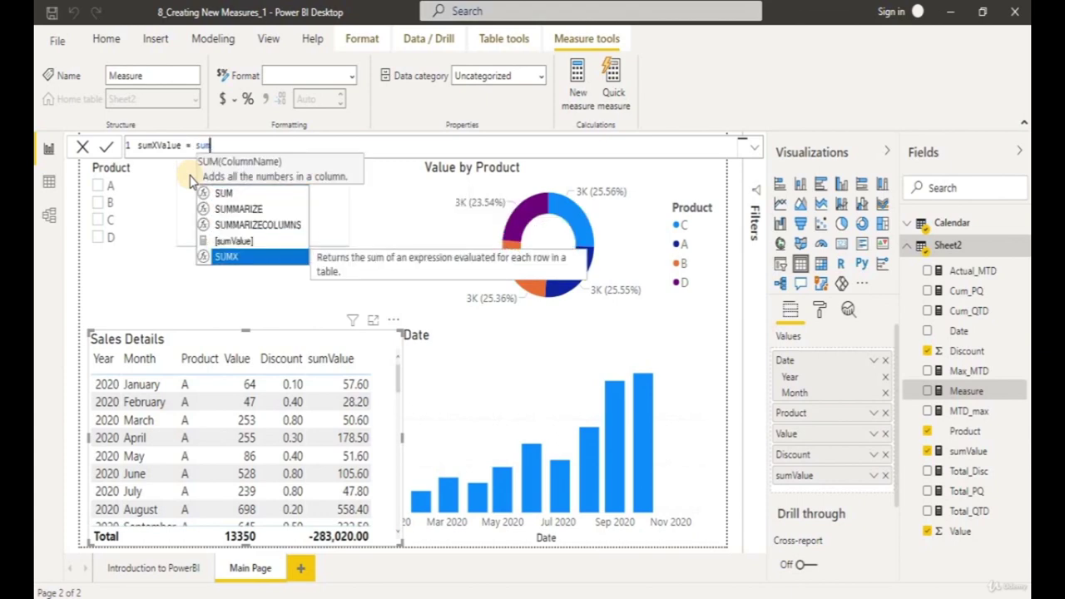
key(Up)
key(Up)
key(Up)
key(Down)
key(Down)
key(Down)
text(x()
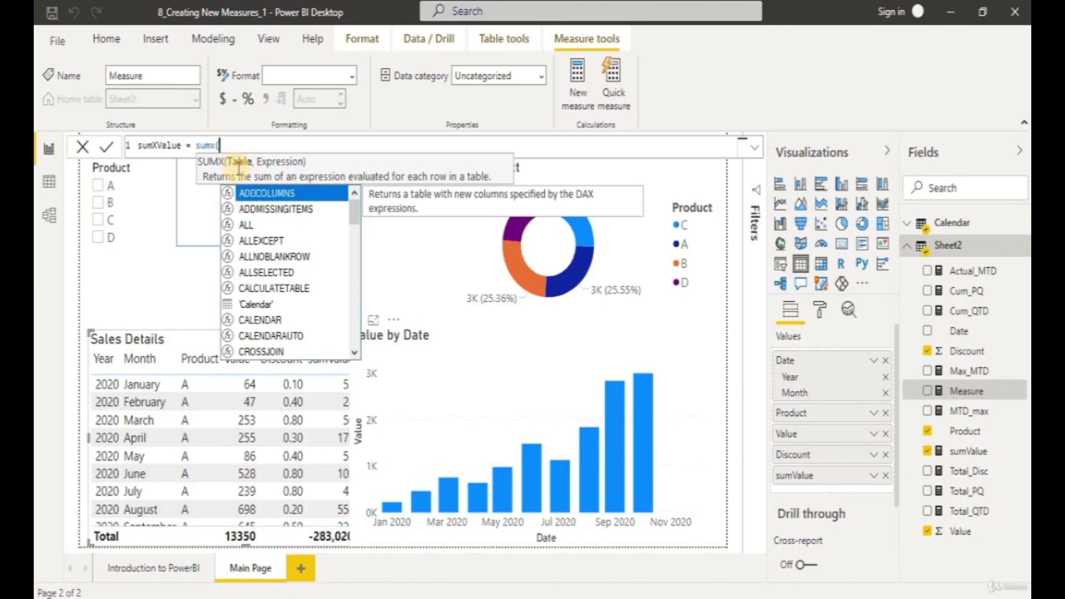
text(heet2)
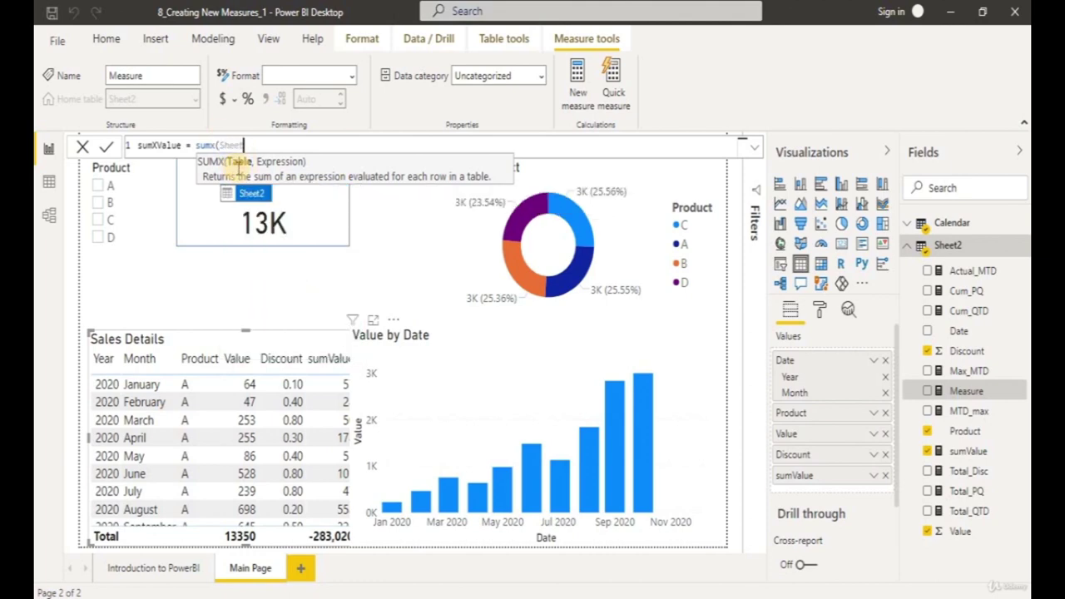
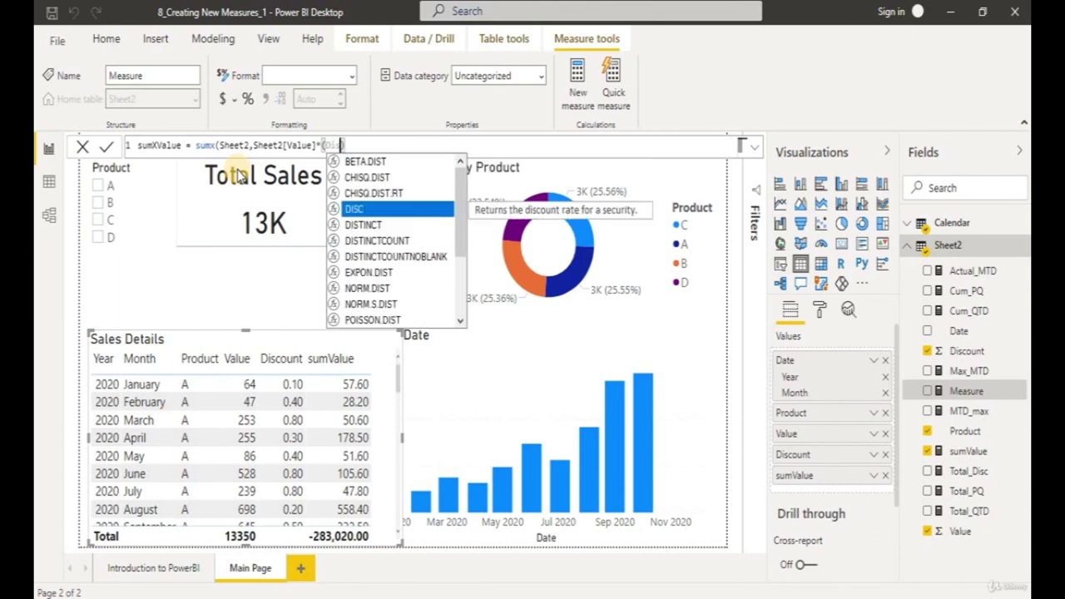
- Insert Sheet2[Discount] as the bracketed second factor and close the SUMX expression
key(Down)
key(Down)
key(Down)
key(Down)
key(Down)
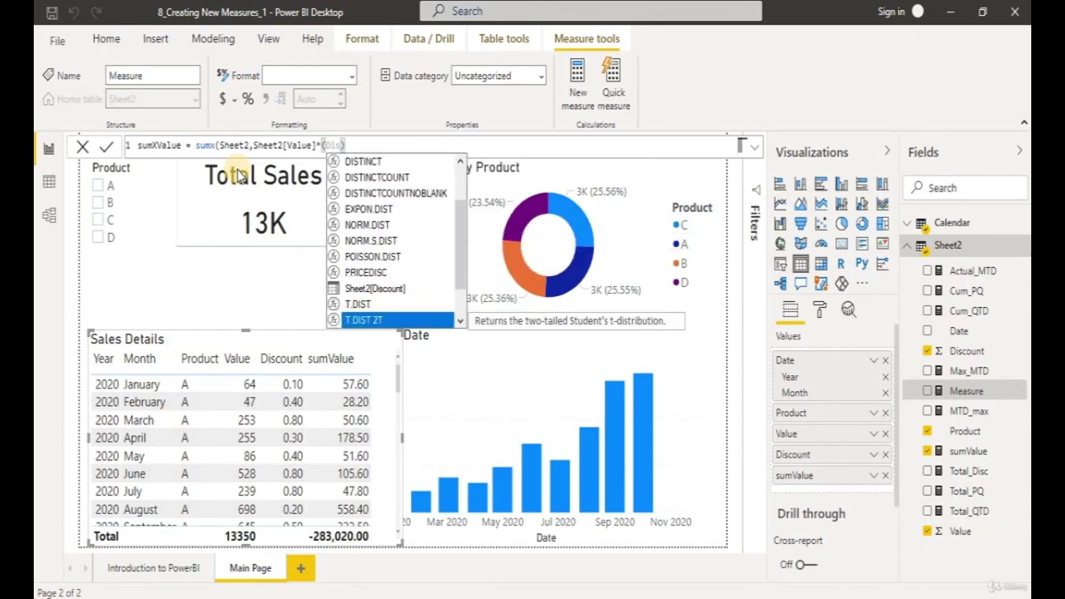
key(Up)
key(Up)
key(Up)
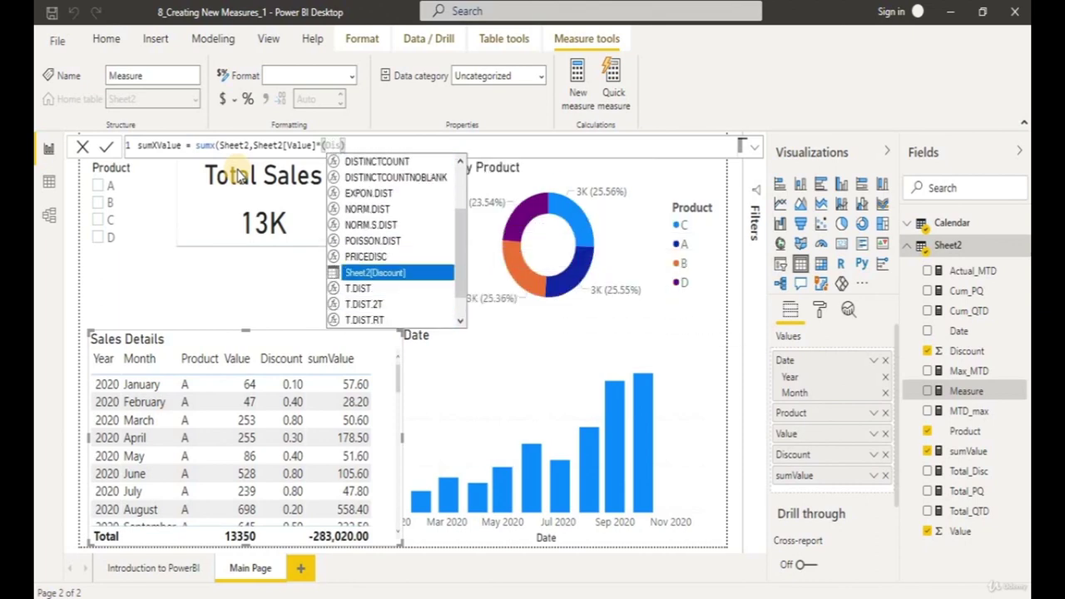
key(Tab)
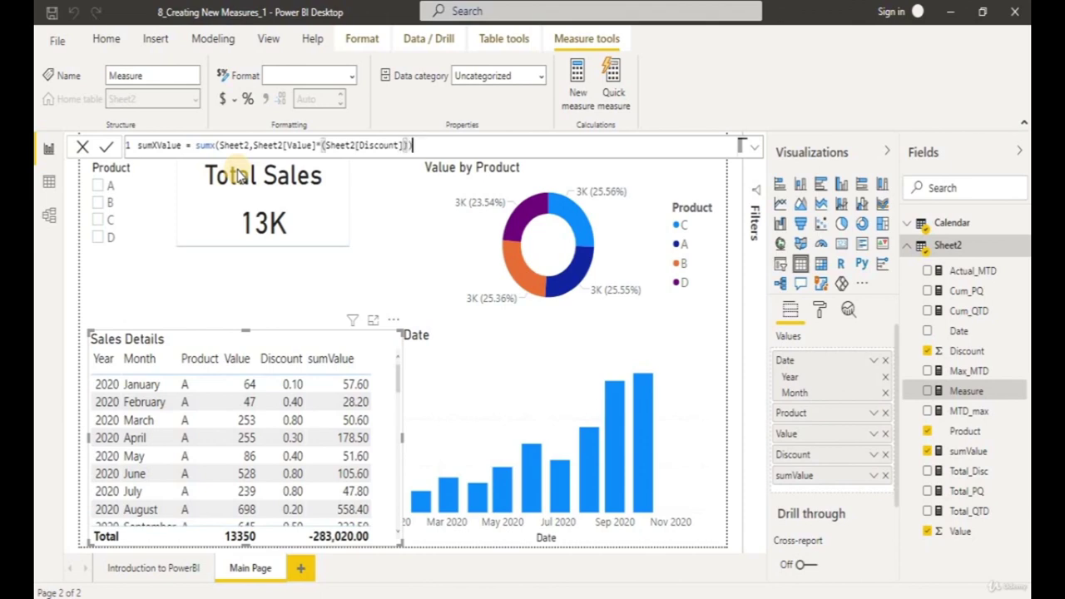
text())
- Change the second factor to (1-Sheet2[Discount]) and commit the sumXValue measure
key(Left)
key(Left)
key(Left)
key(Left)
key(Left)
key(Left)
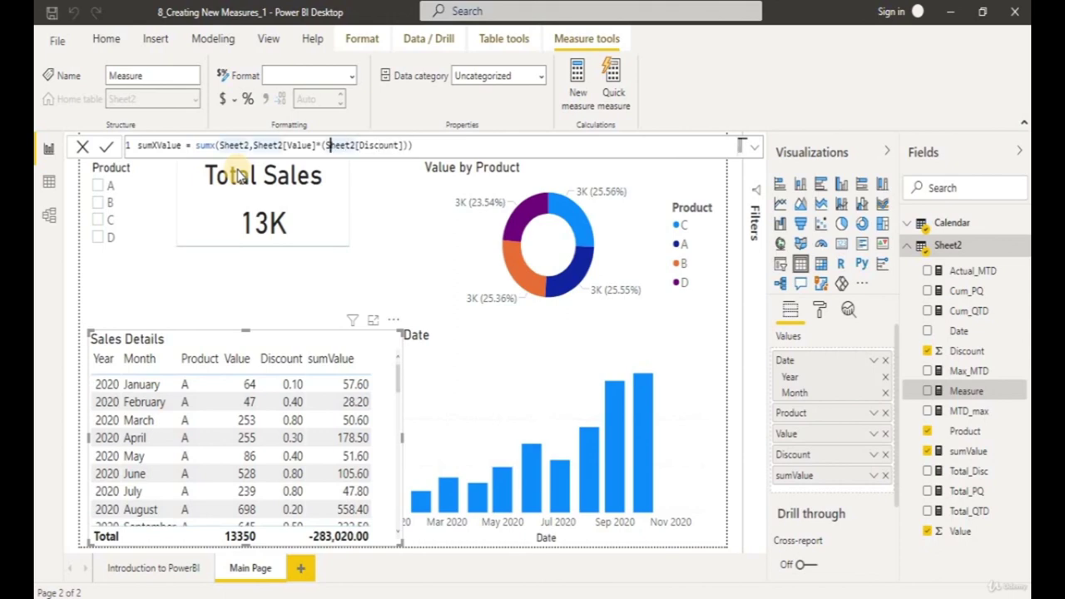
text(1-)
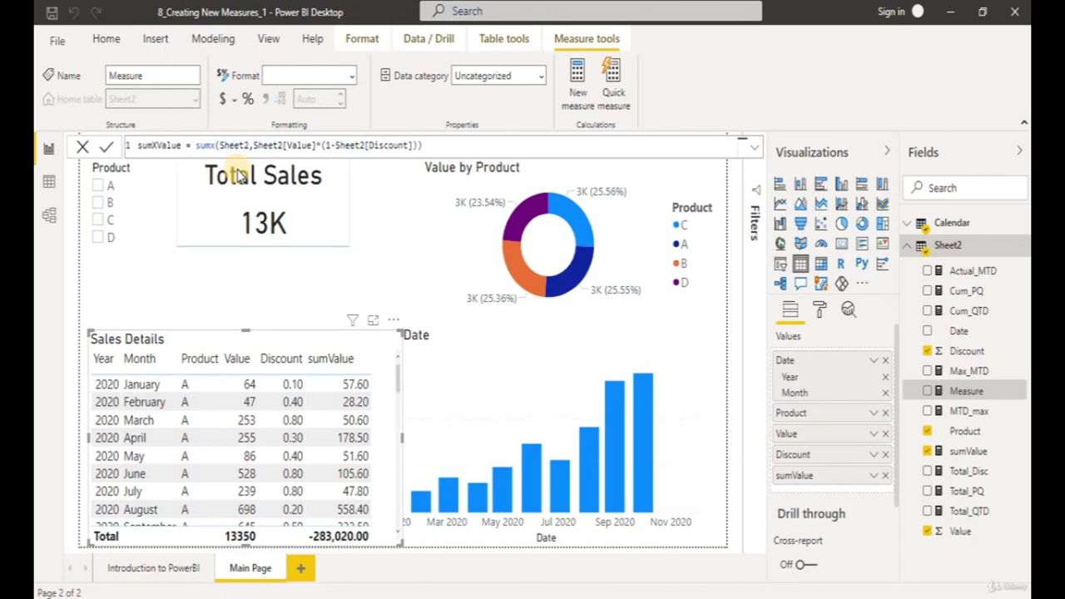
key(End)
click(241, 173)
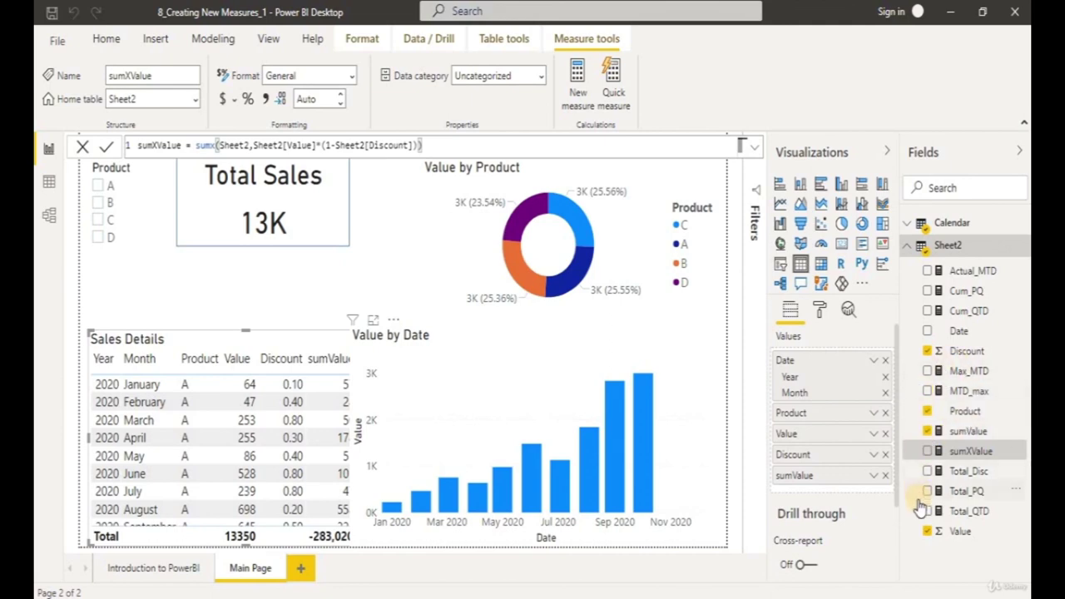
- Add the sumXValue measure to the Sales Details table and widen the visual to fit the new column
click(928, 452)
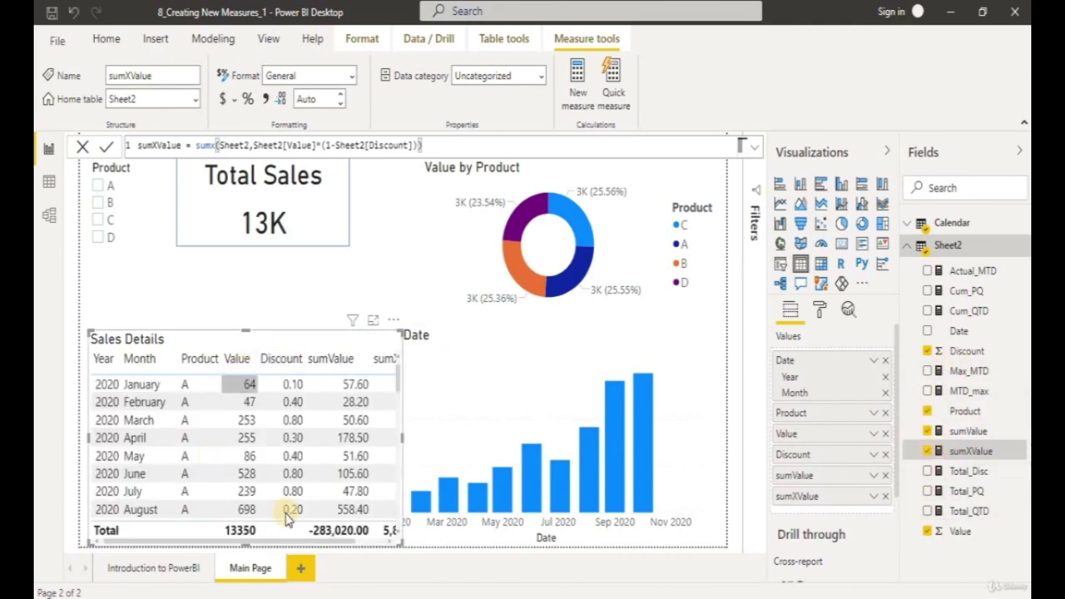
click(468, 381)
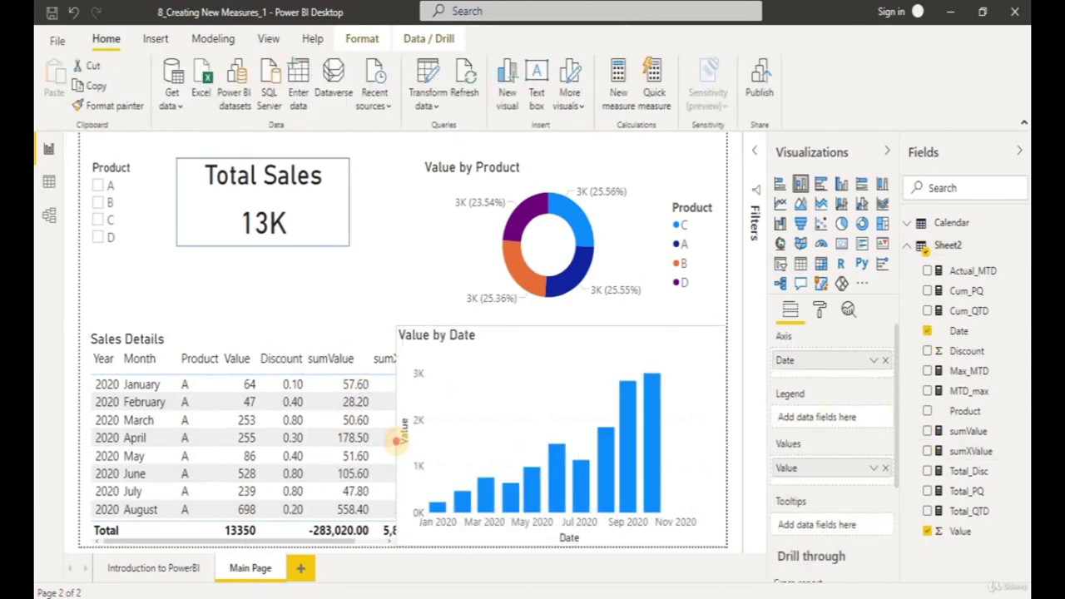
drag(397, 447, 443, 447)
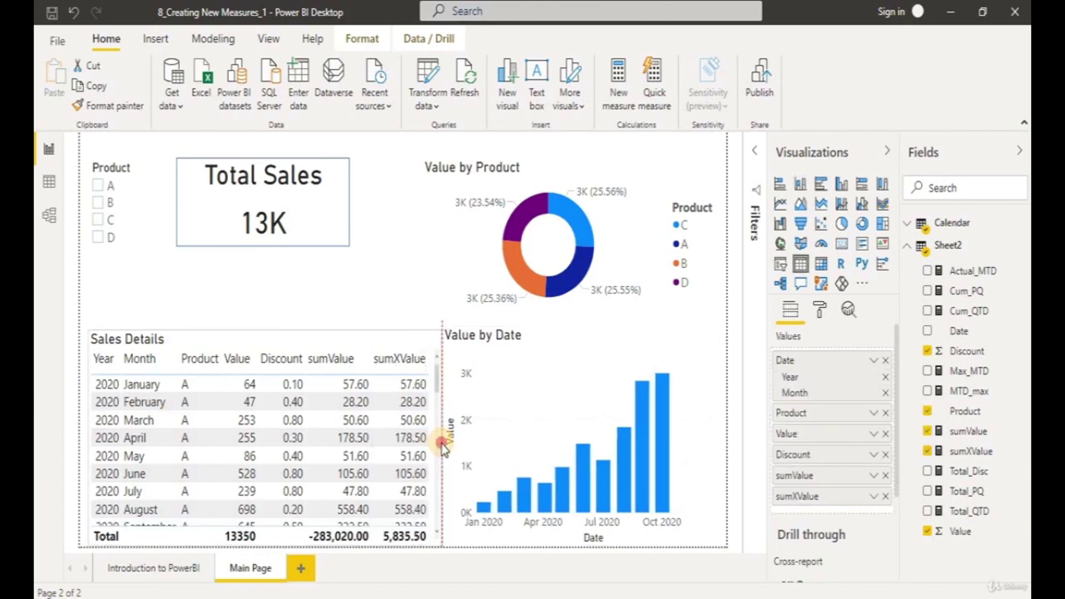
drag(443, 447, 444, 435)
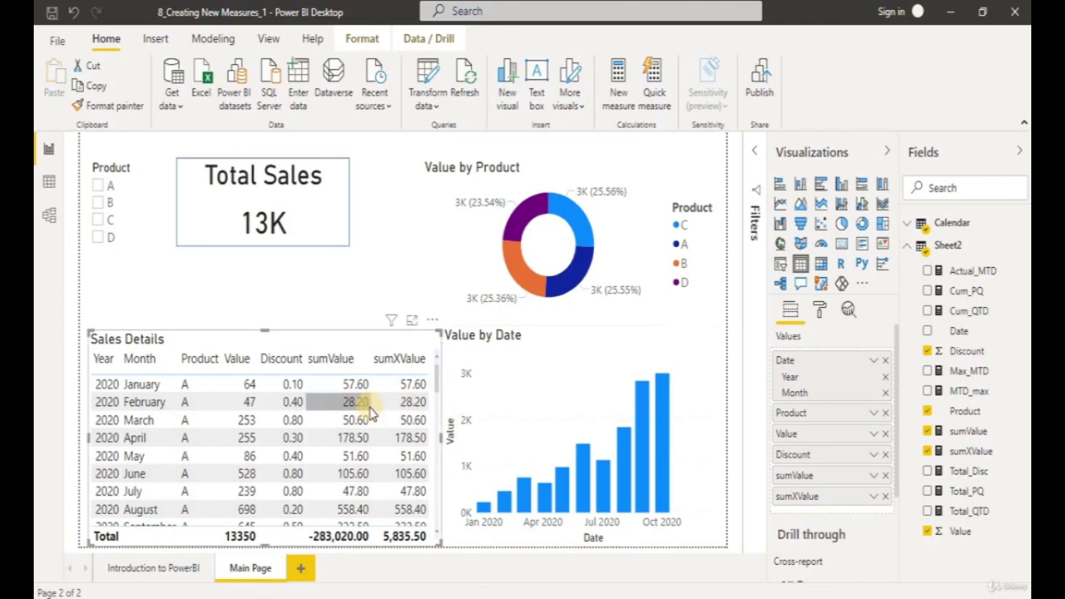
- Compare the sumValue and sumXValue columns row by row and in the total row of the Sales Details table
scroll(381, 470, down, 2)
scroll(374, 483, down, 9)
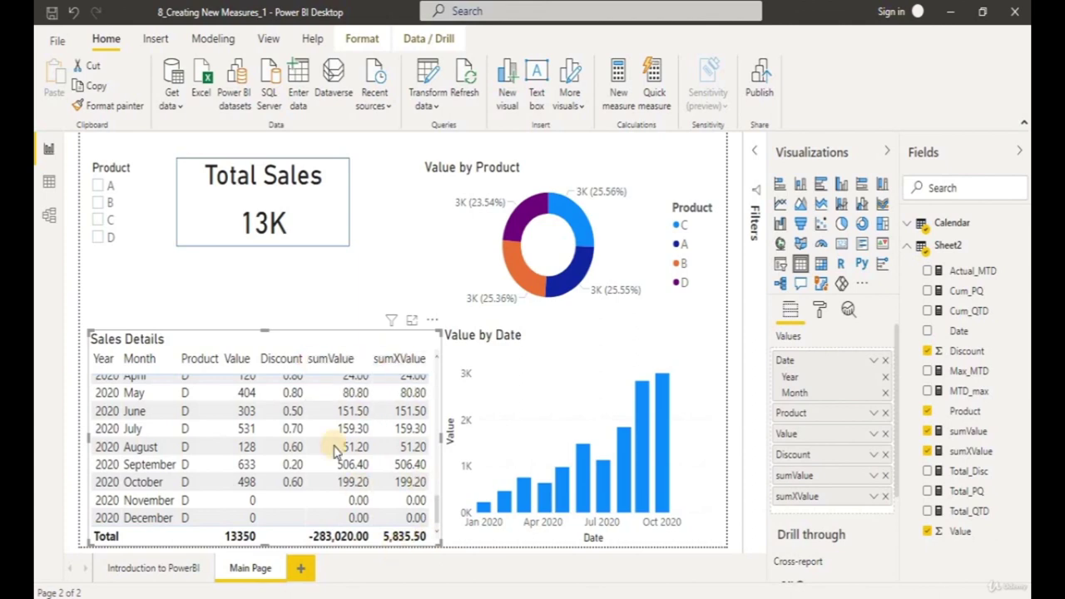
scroll(332, 449, up, 10)
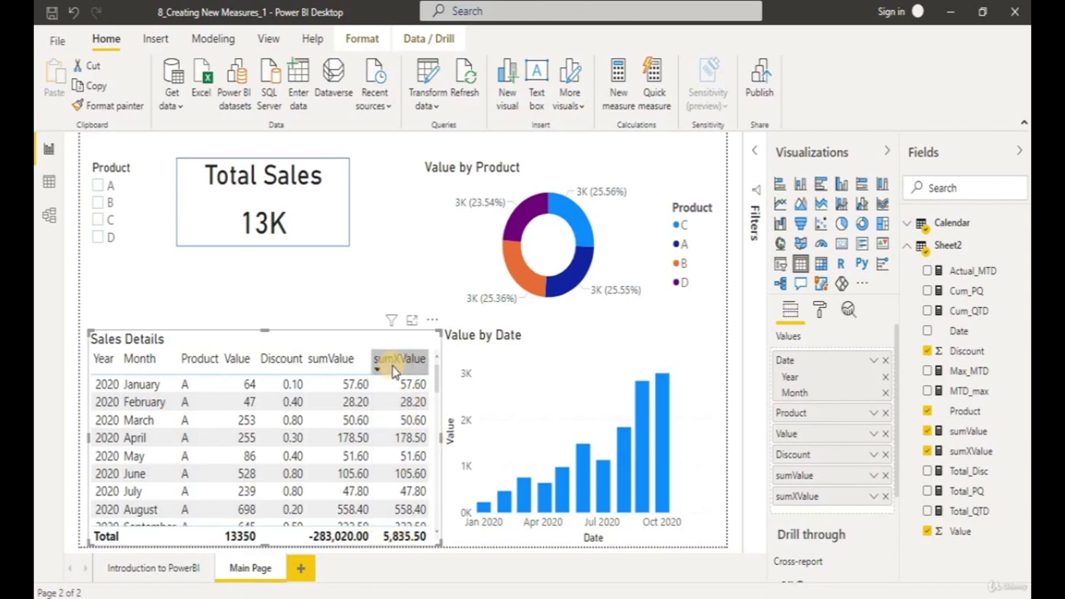
scroll(388, 536, down, 10)
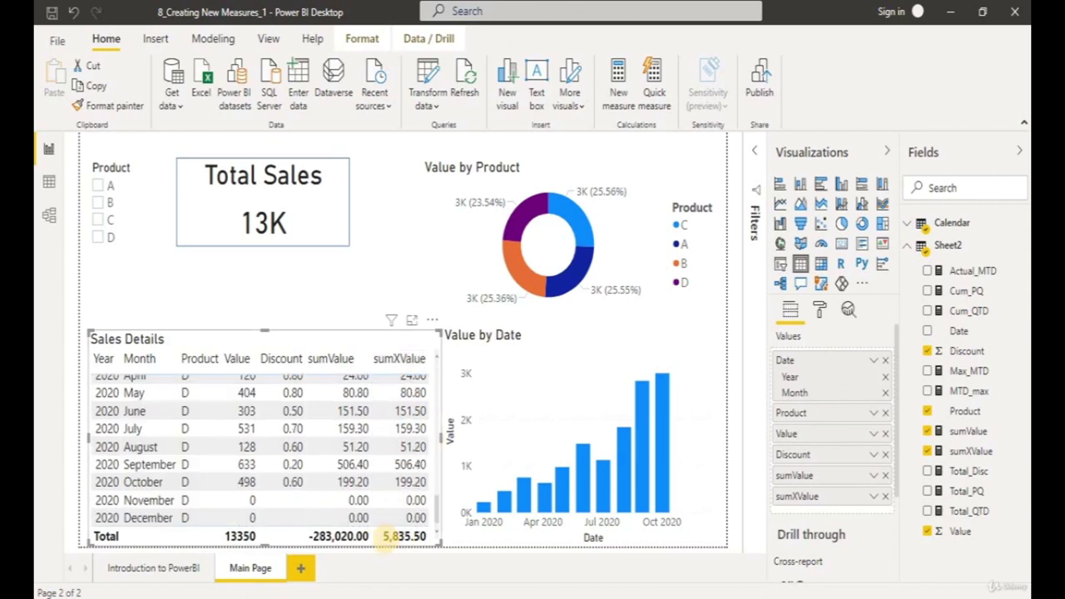
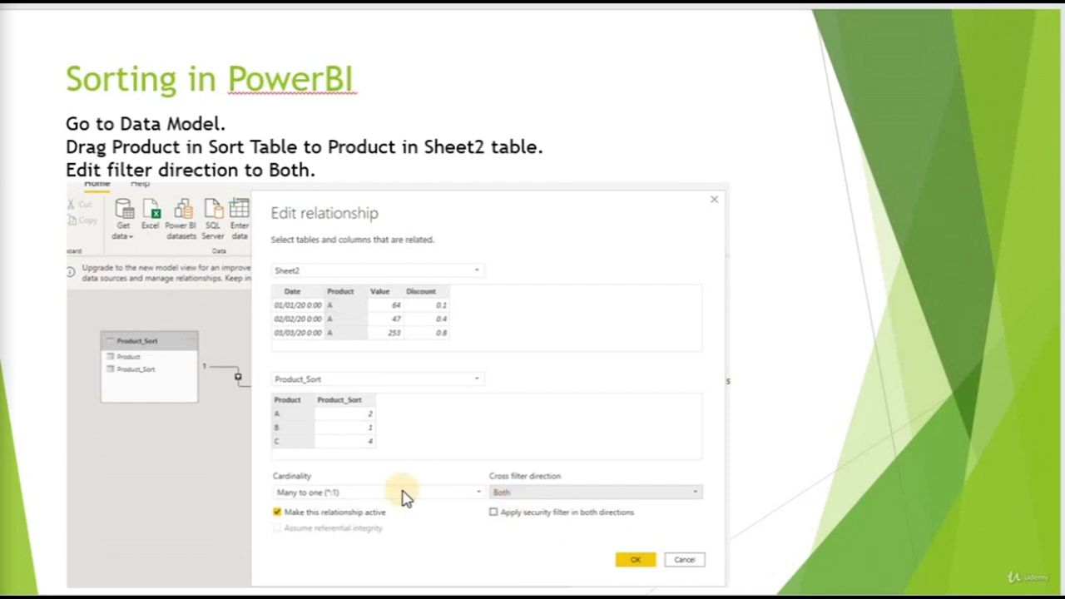
key(Right)
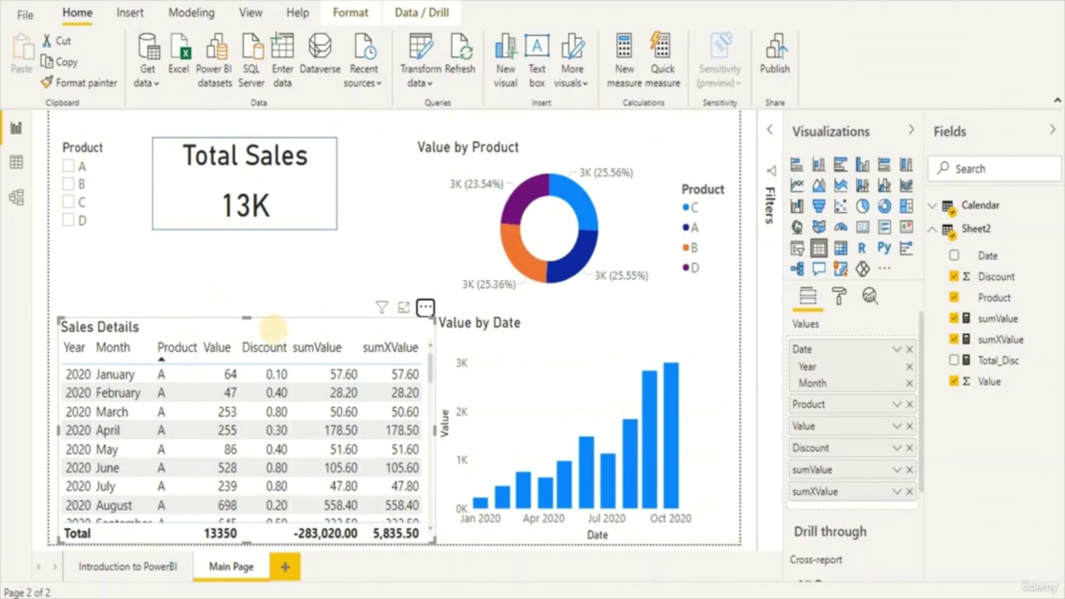
- Review the sort options of the Sales Details table and sort it by Product
click(426, 309)
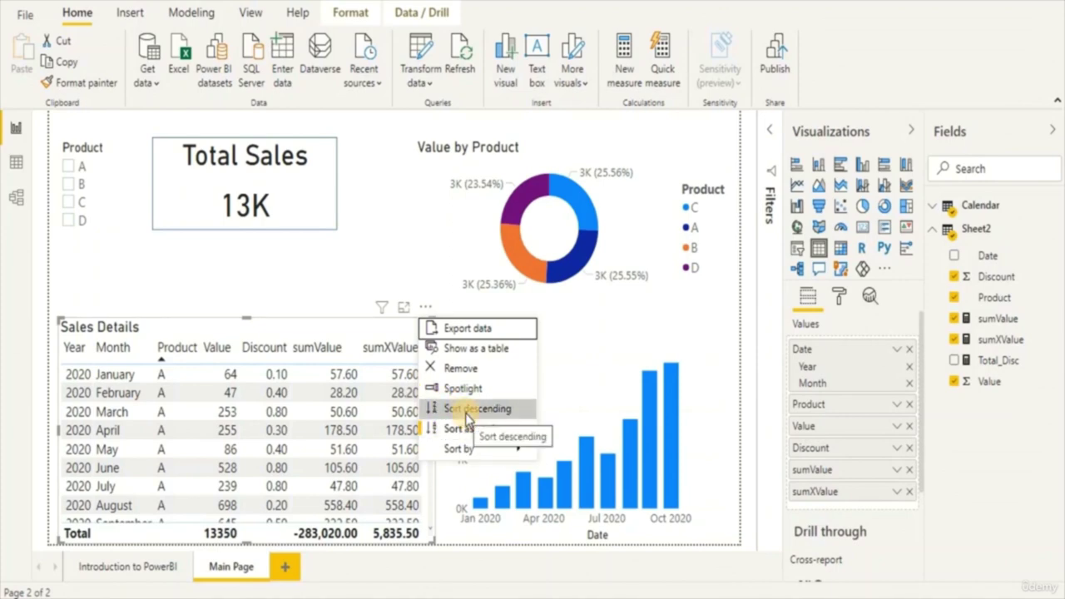
mouse_move(465, 447)
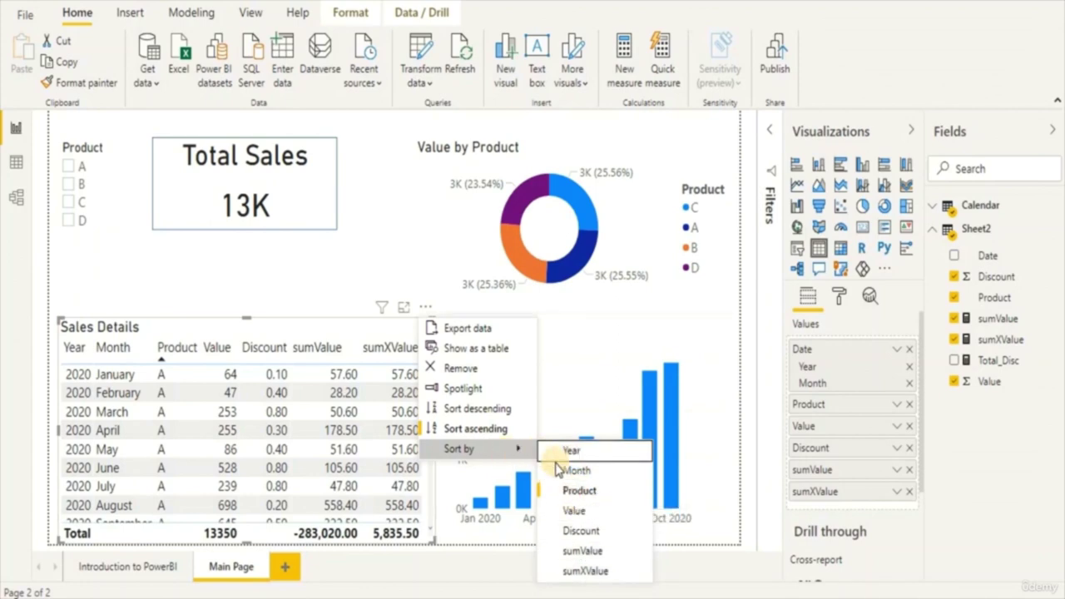
click(422, 307)
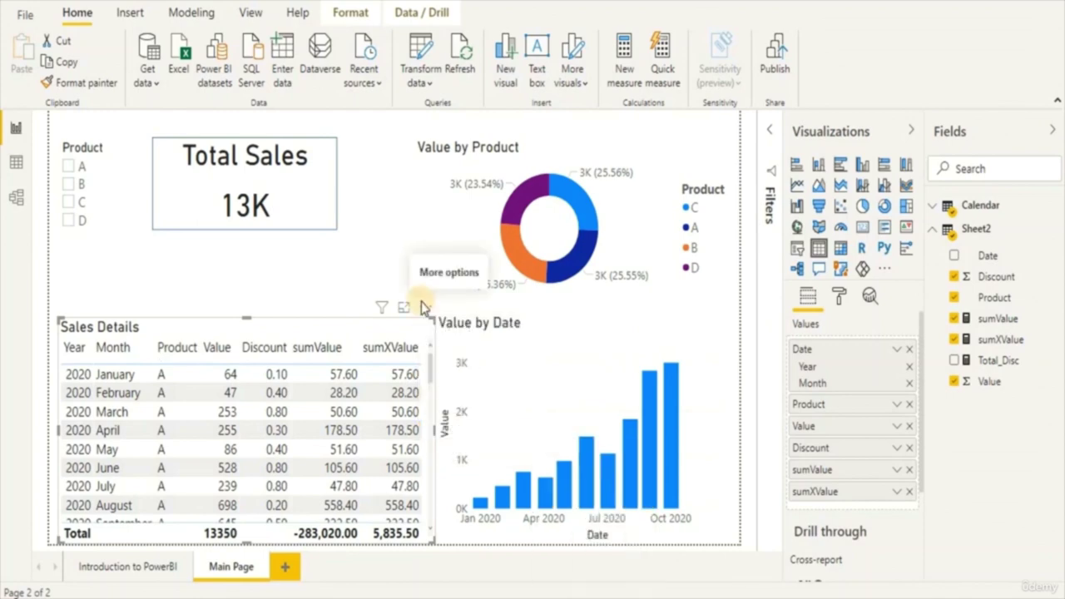
click(422, 308)
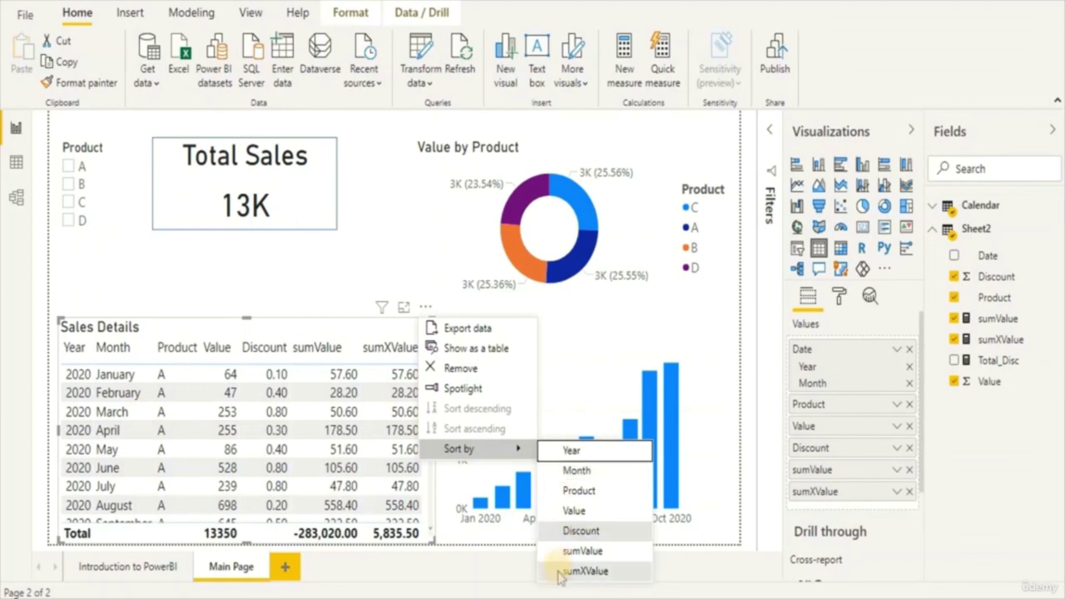
click(580, 491)
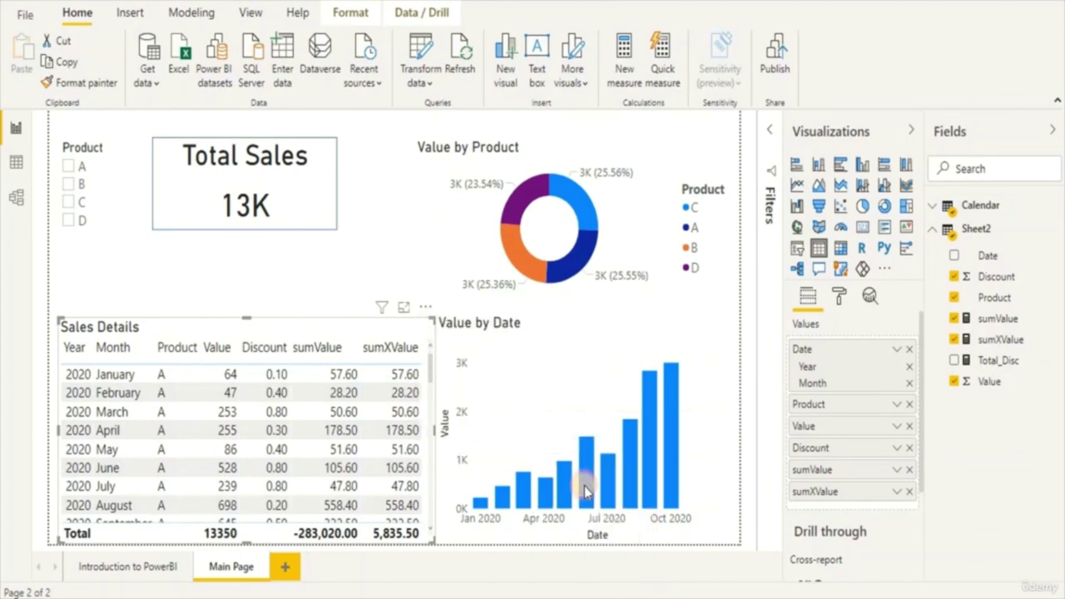
- Switch the Sales Details table's Product sort to ascending order
click(426, 310)
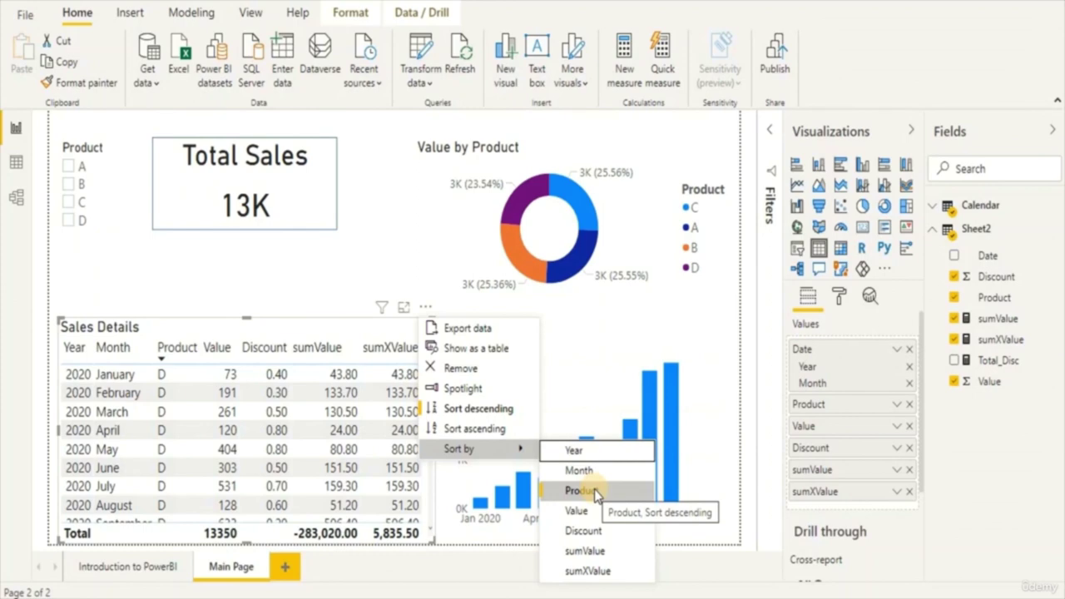
click(522, 453)
click(521, 452)
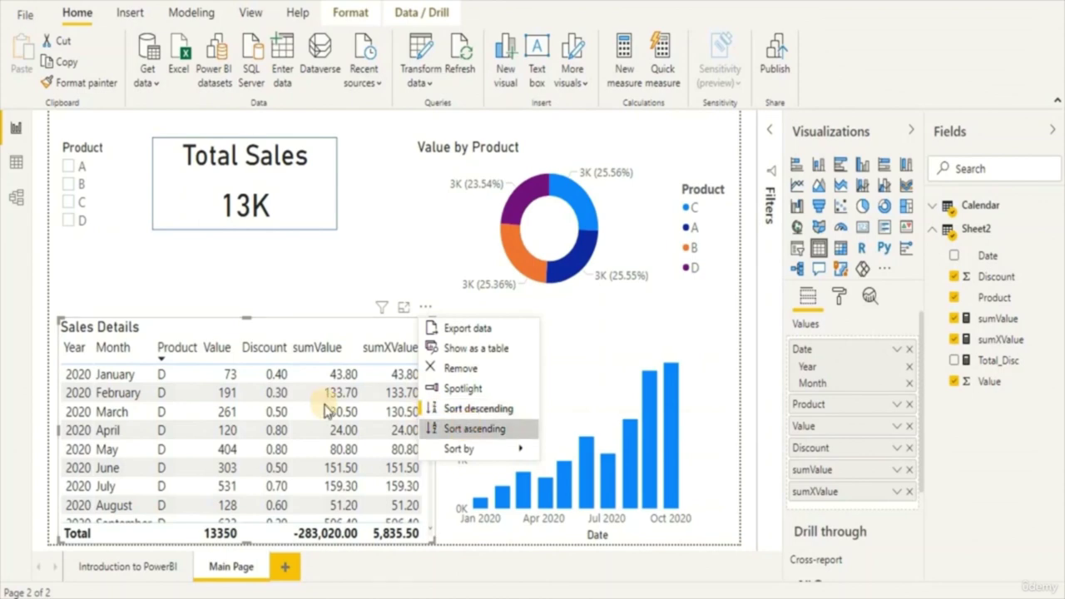
click(220, 385)
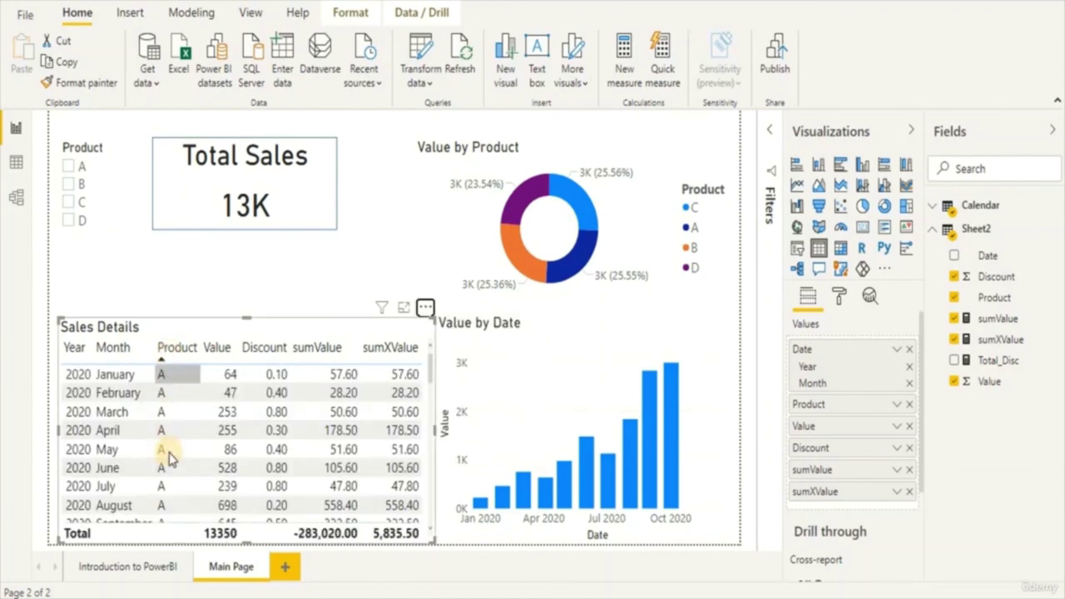
- Sort the Sales Details table by Product in descending order
click(424, 309)
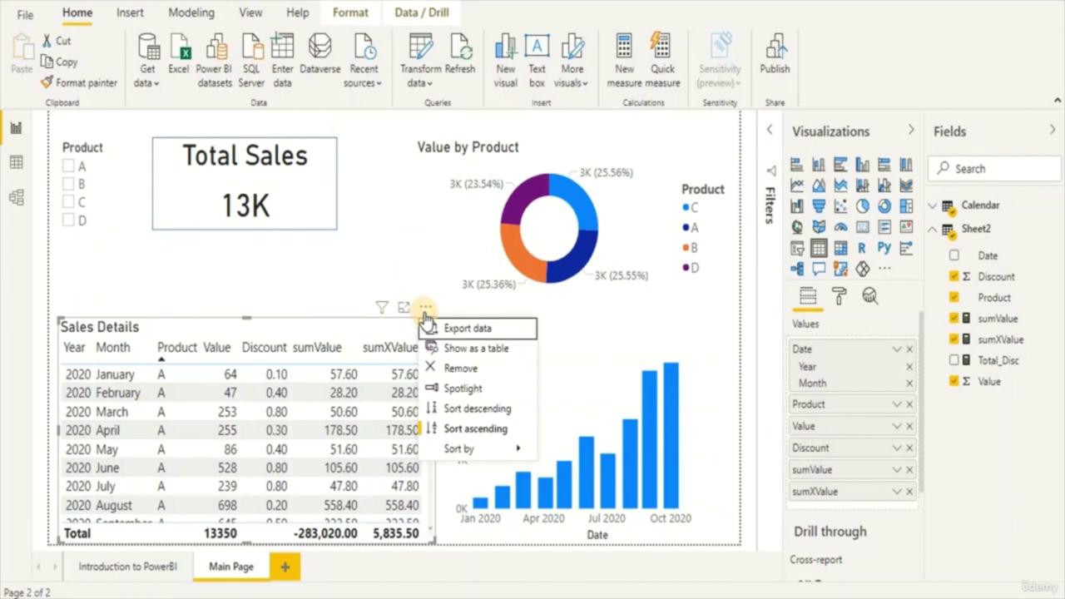
click(471, 411)
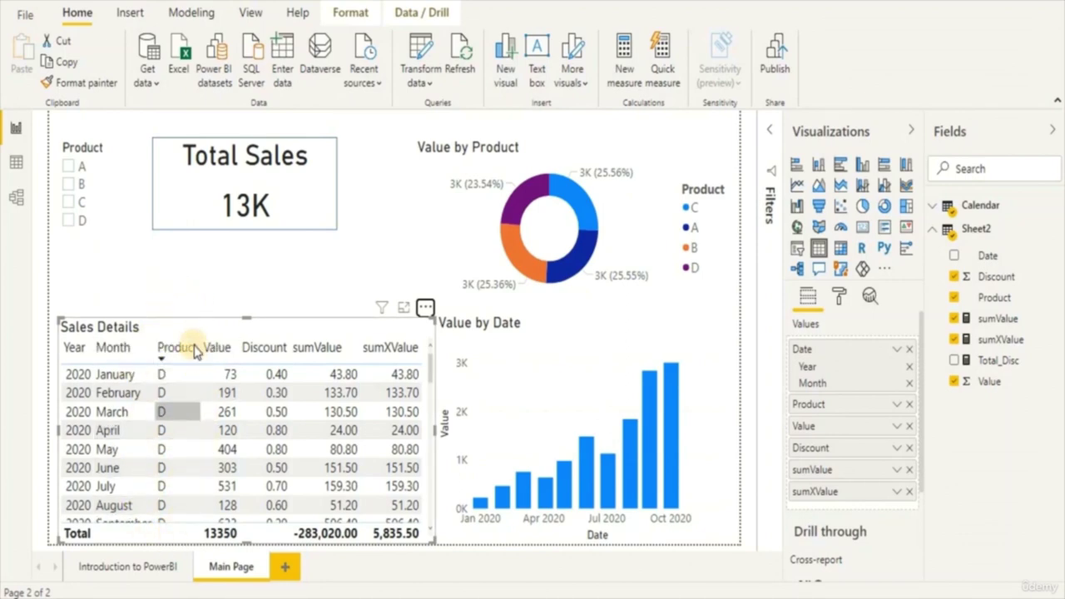
click(148, 348)
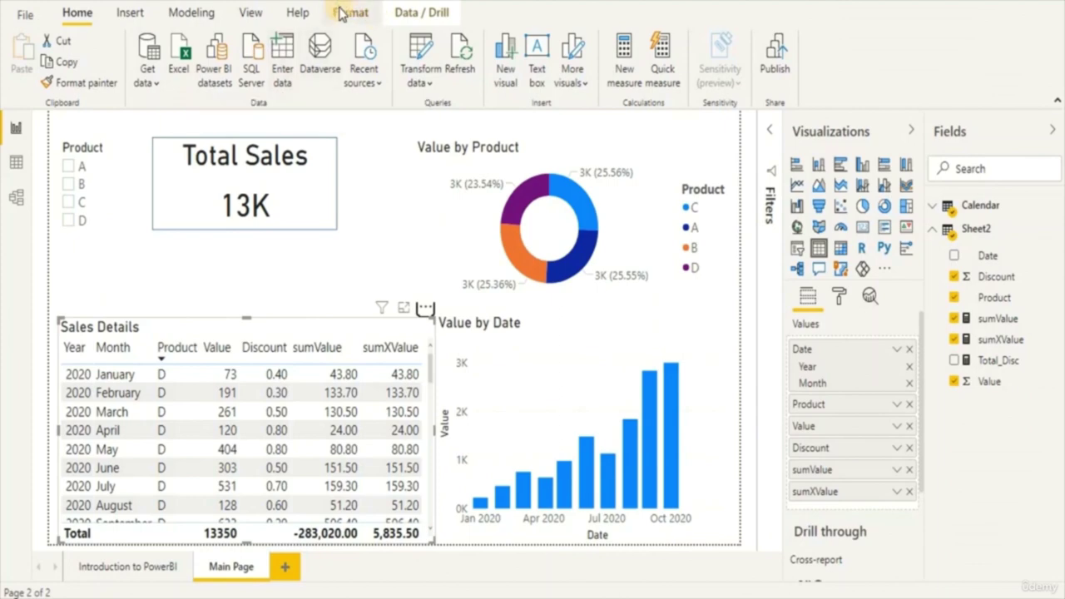
- Start a manually entered data table and name it Product_Sort
click(286, 70)
double_click(285, 508)
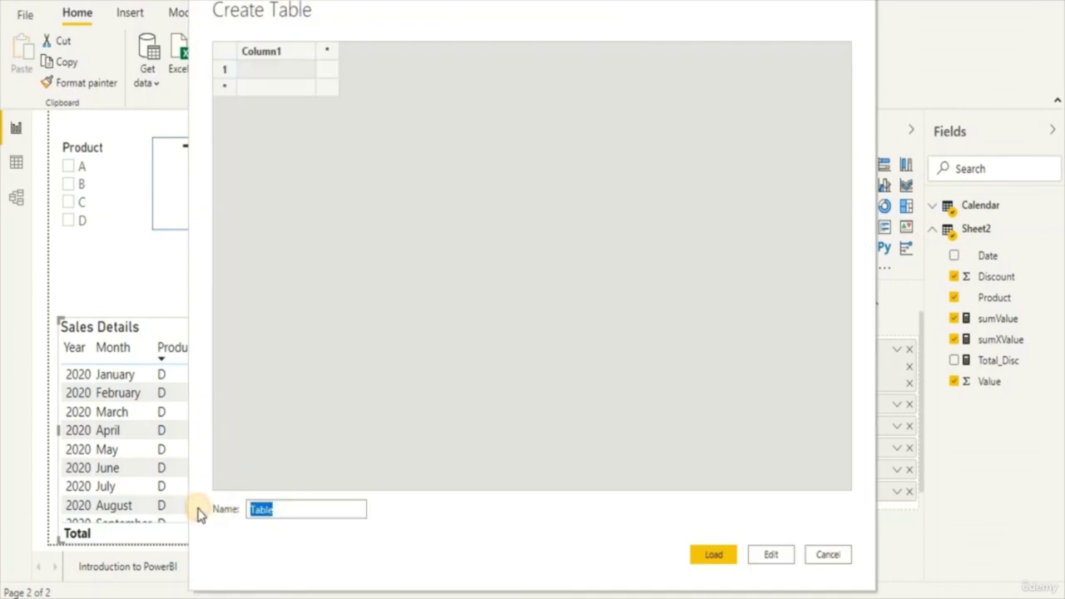
text(Pro)
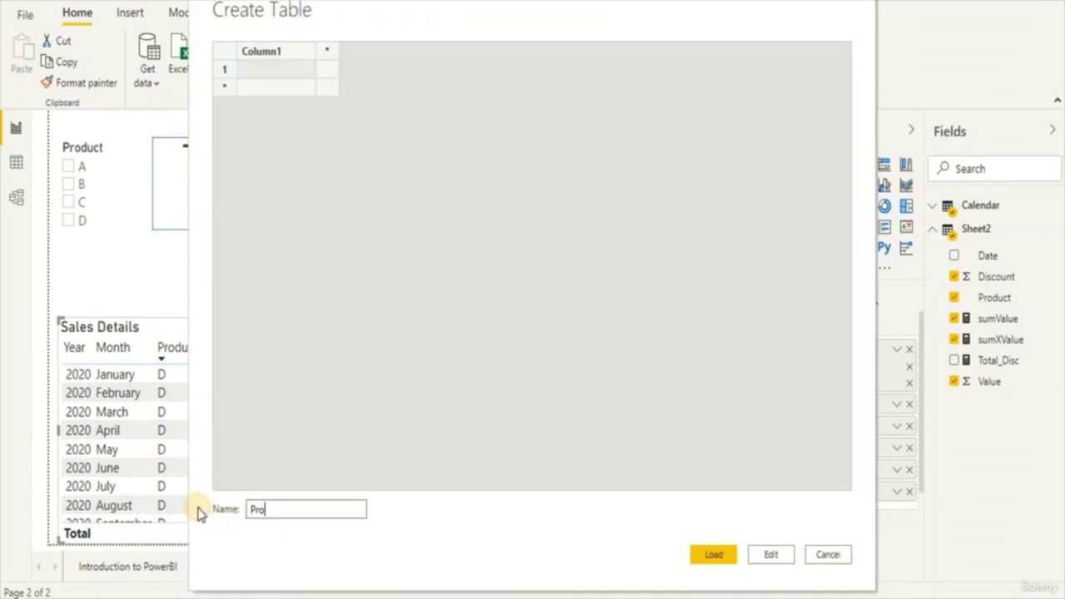
text(duct_Sort)
- Name the first column of the Product_Sort table Product and add a second column with a heading beginning with S
click(268, 75)
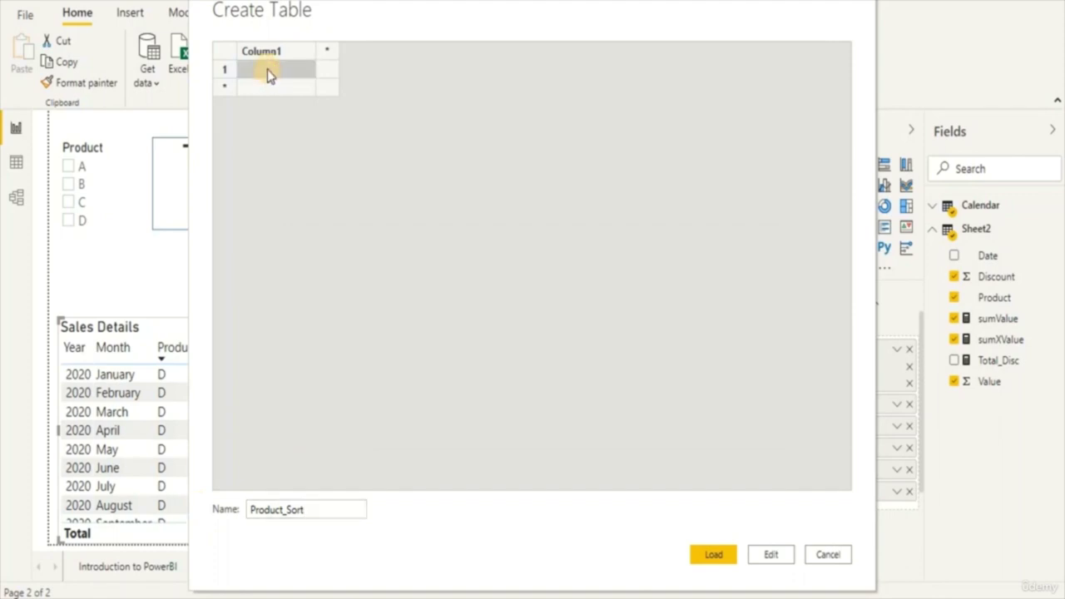
click(275, 53)
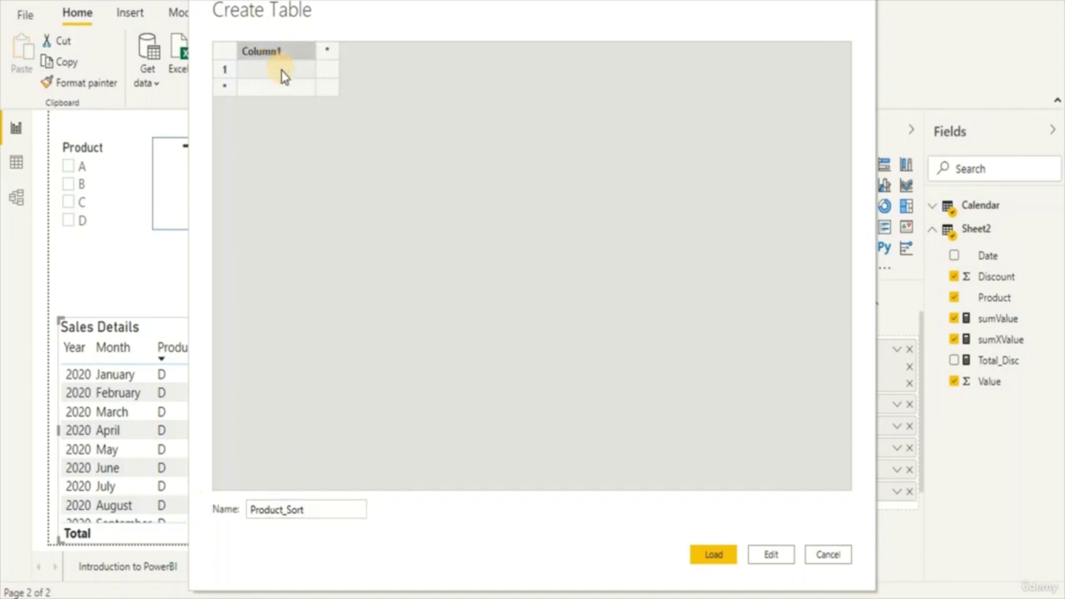
text(Product)
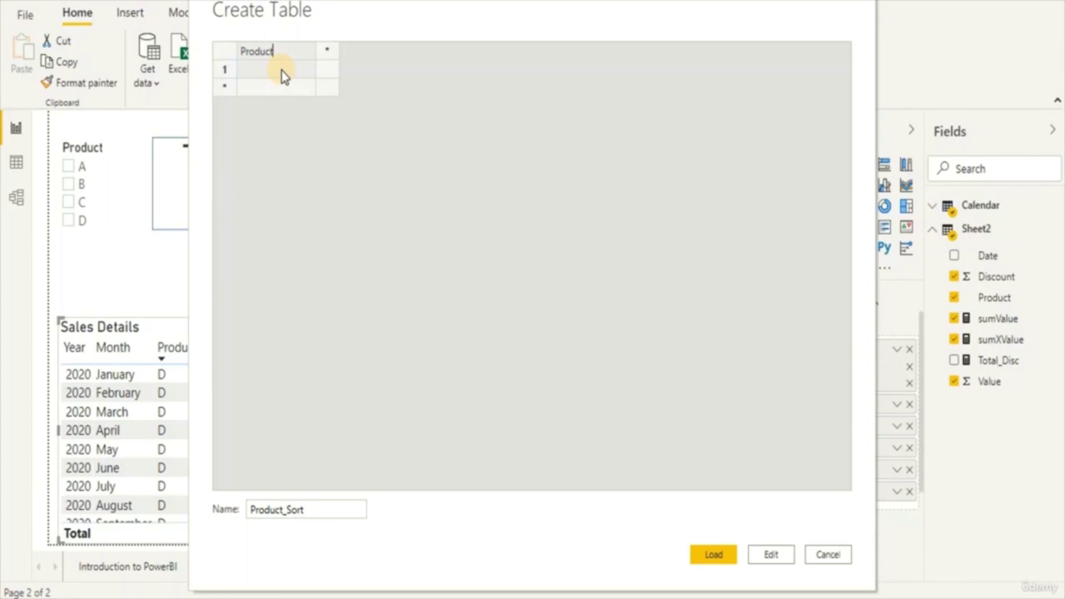
key(Tab)
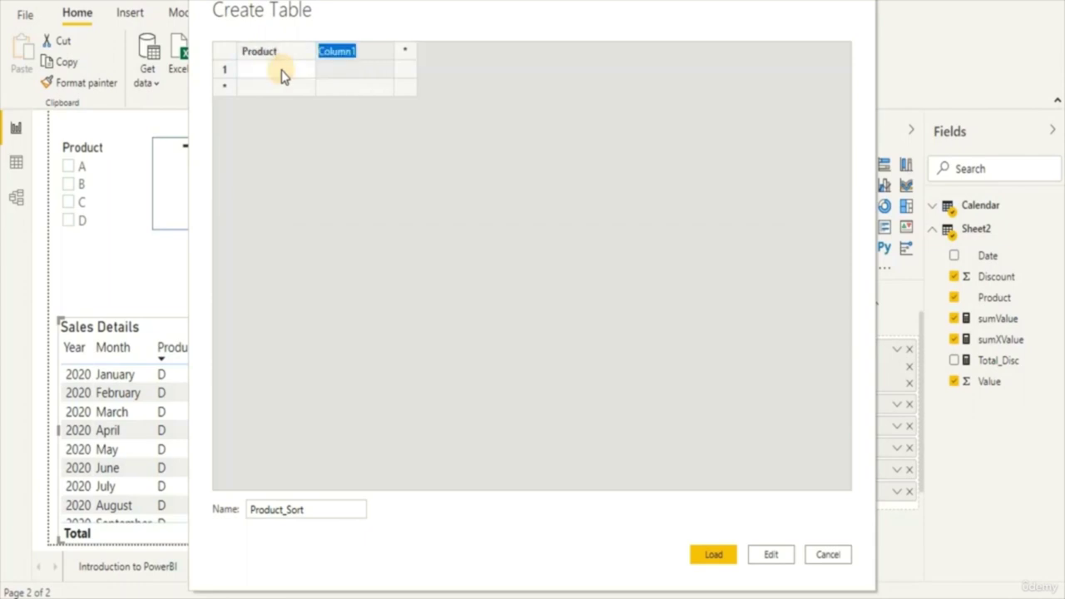
text(S)
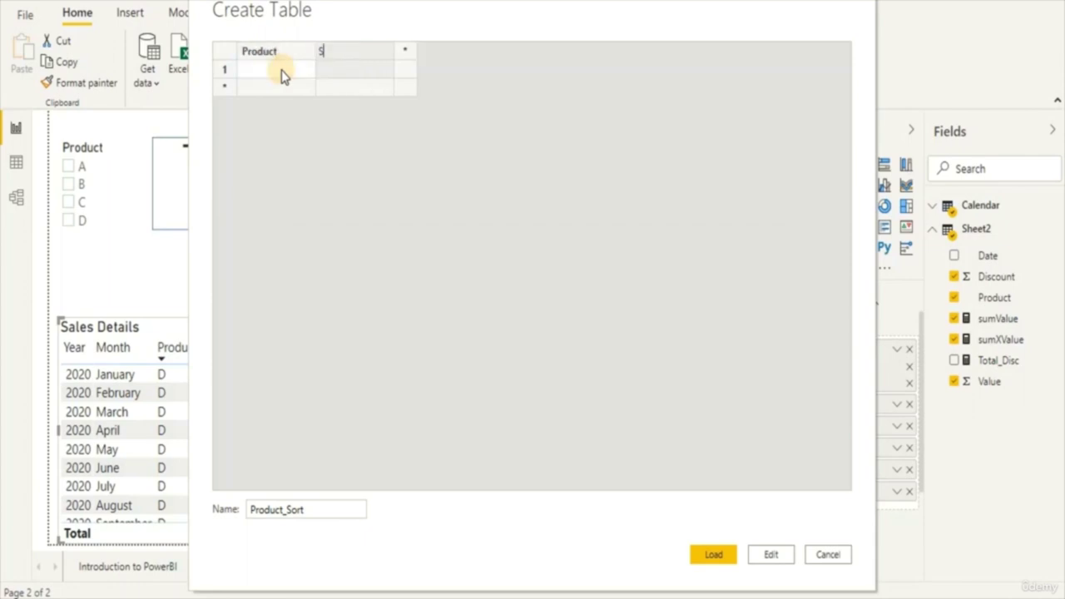
- Name the second column Sorting and enter product A with sort value 2 and product B with 1
text(orting)
click(281, 72)
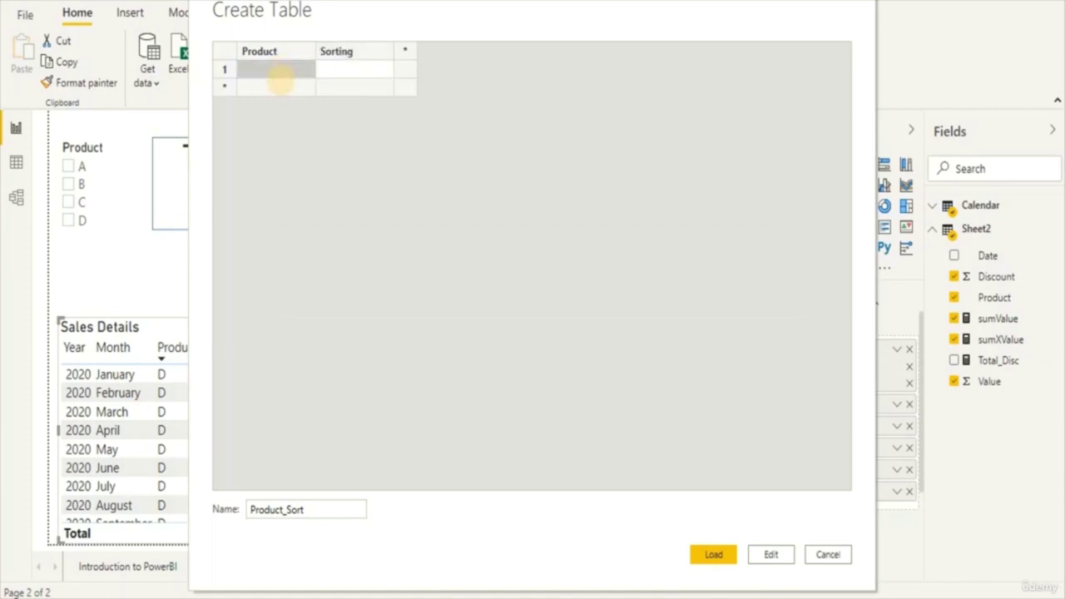
text(A)
key(Tab)
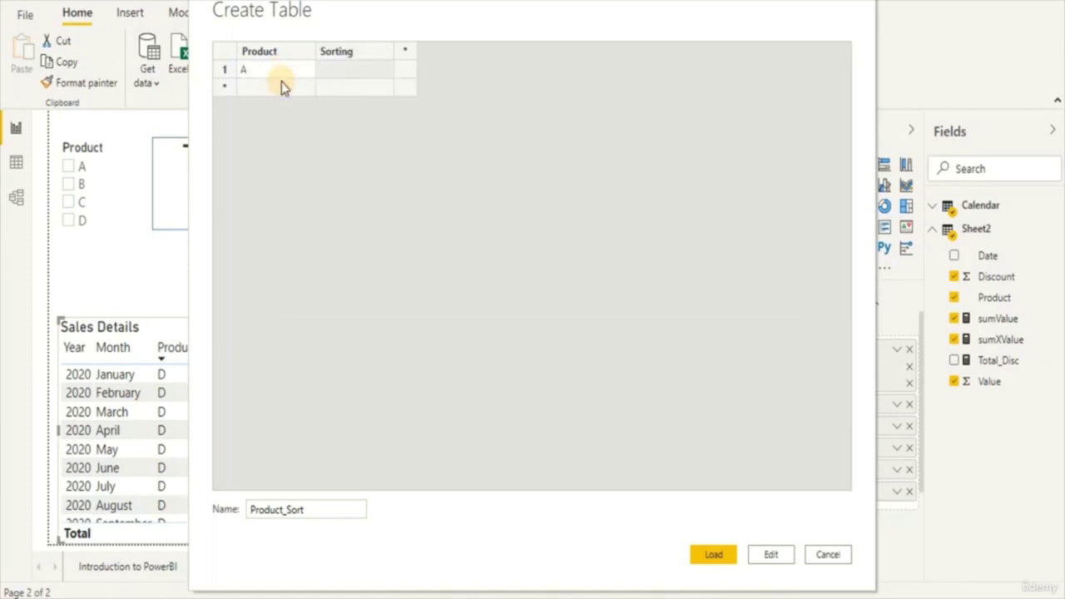
text(2)
click(281, 81)
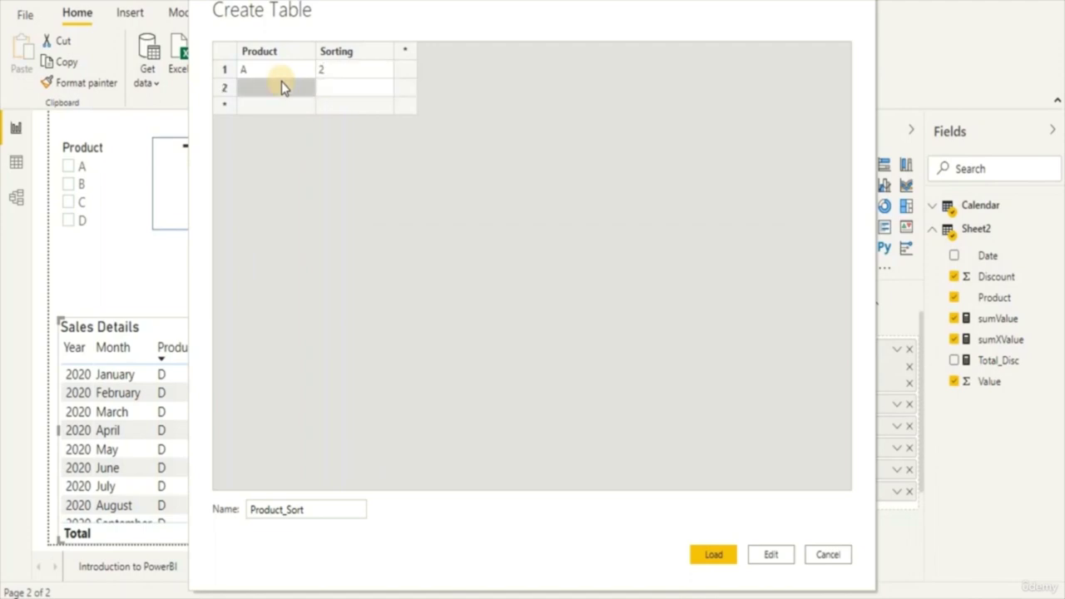
text(B)
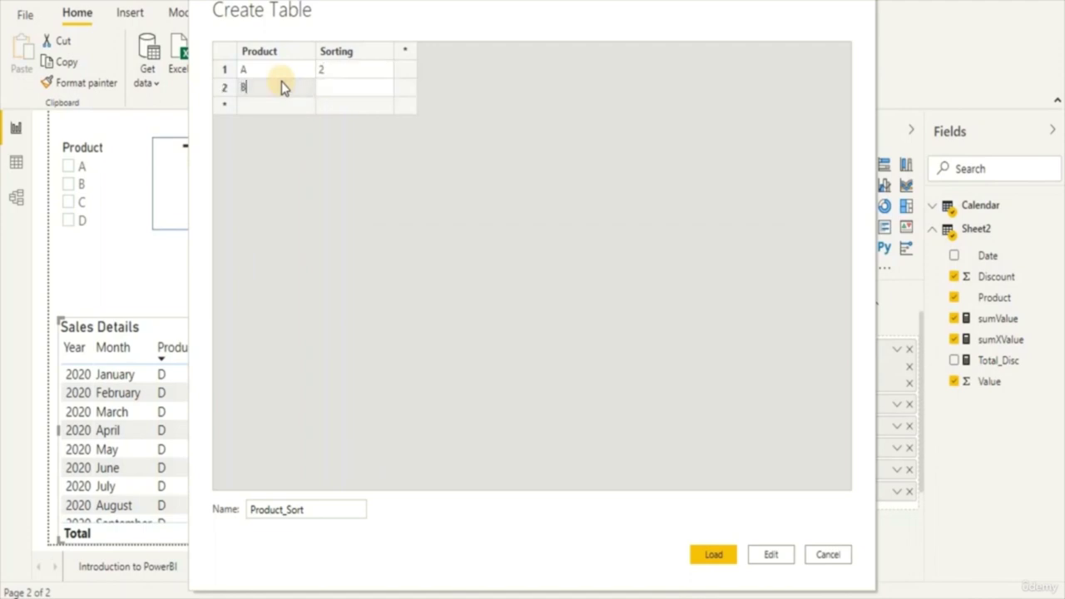
key(Tab)
text(1)
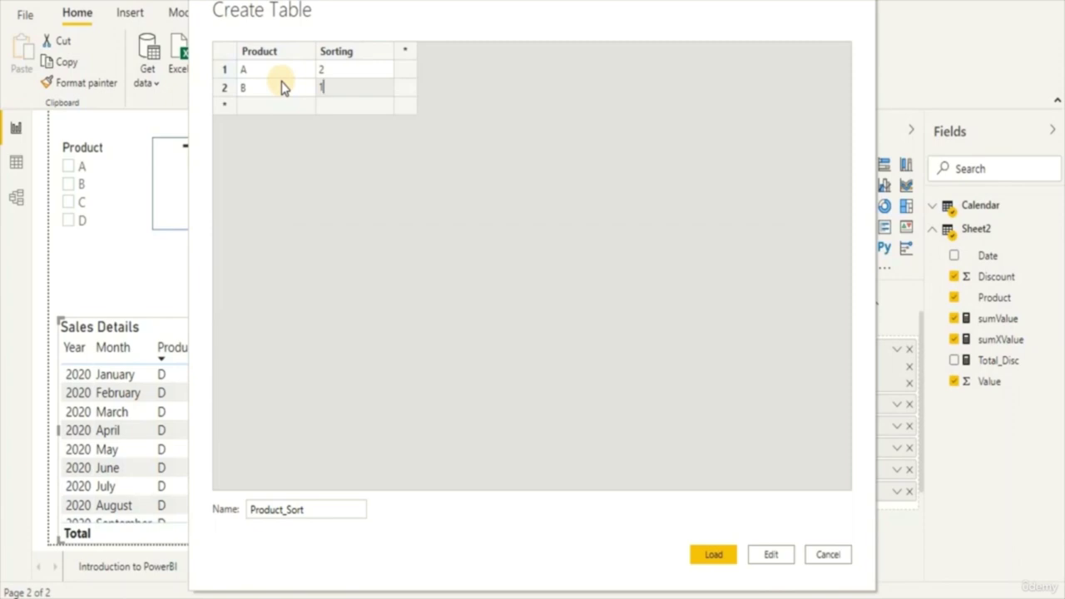
- Add product C with sort value 4 and product D with 3, and load the Product_Sort table into the model
key(Return)
key(Left)
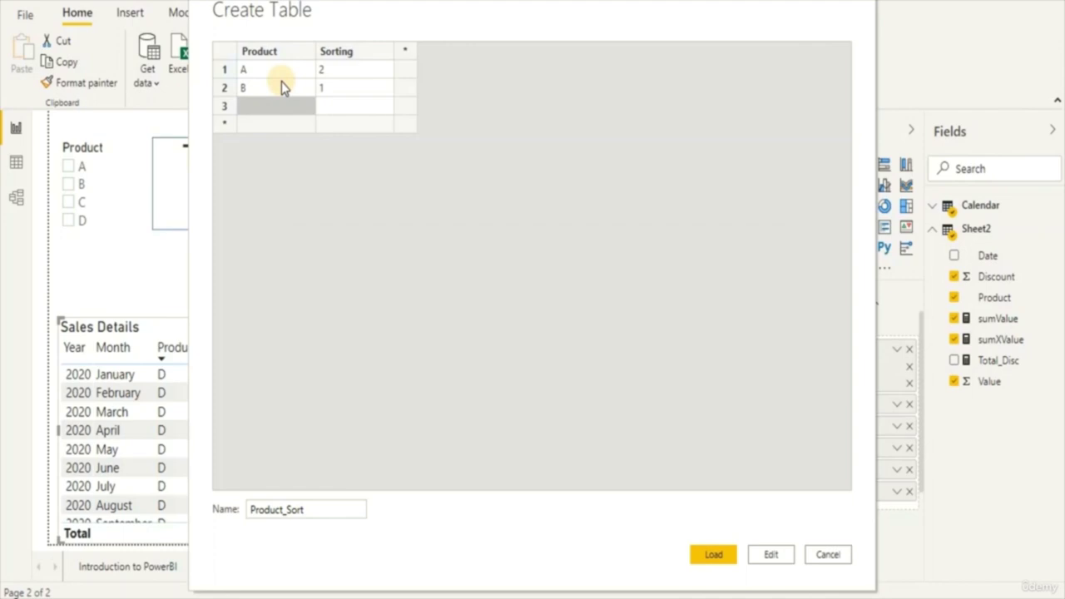
text(C)
key(Tab)
text(4)
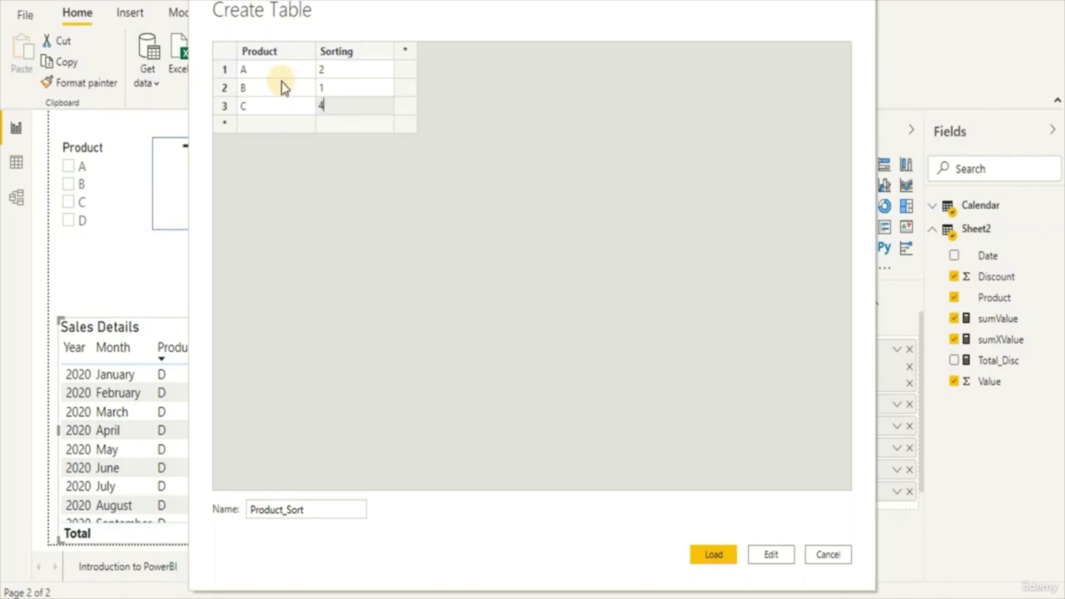
key(Tab)
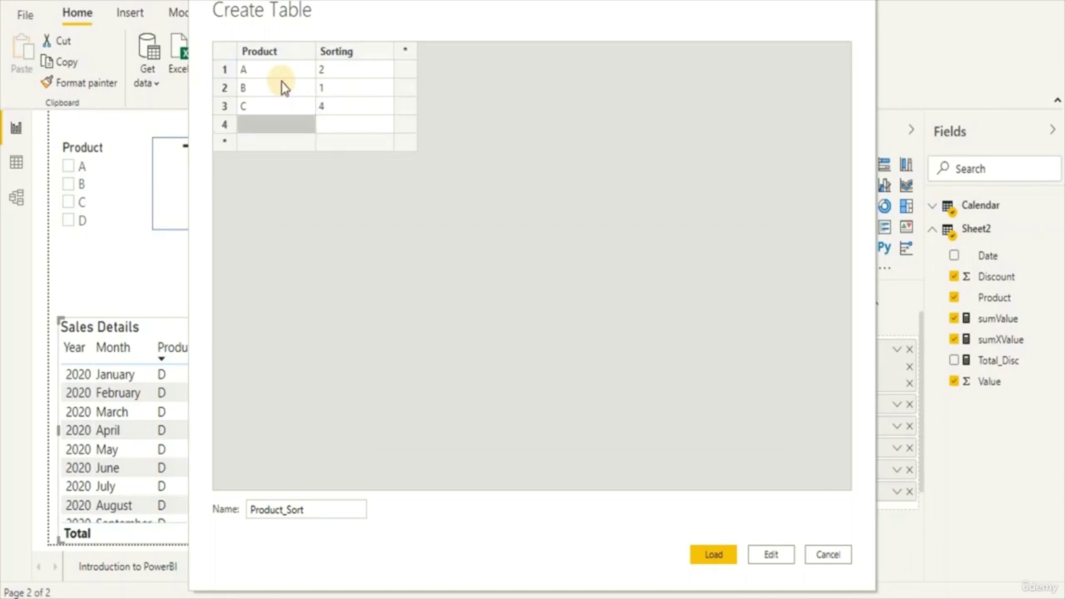
text(D)
key(Tab)
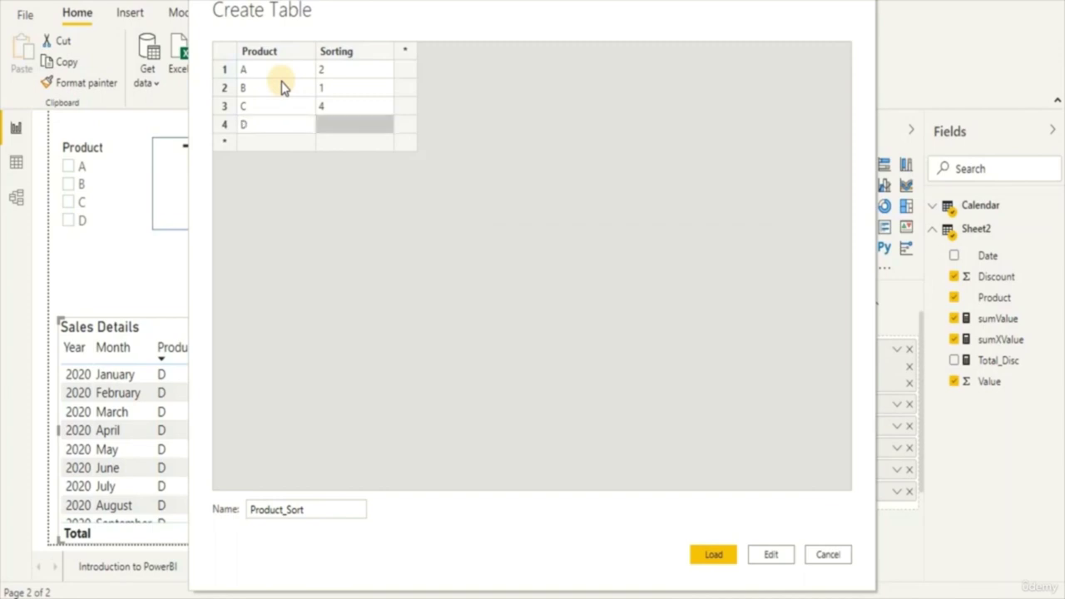
text(3)
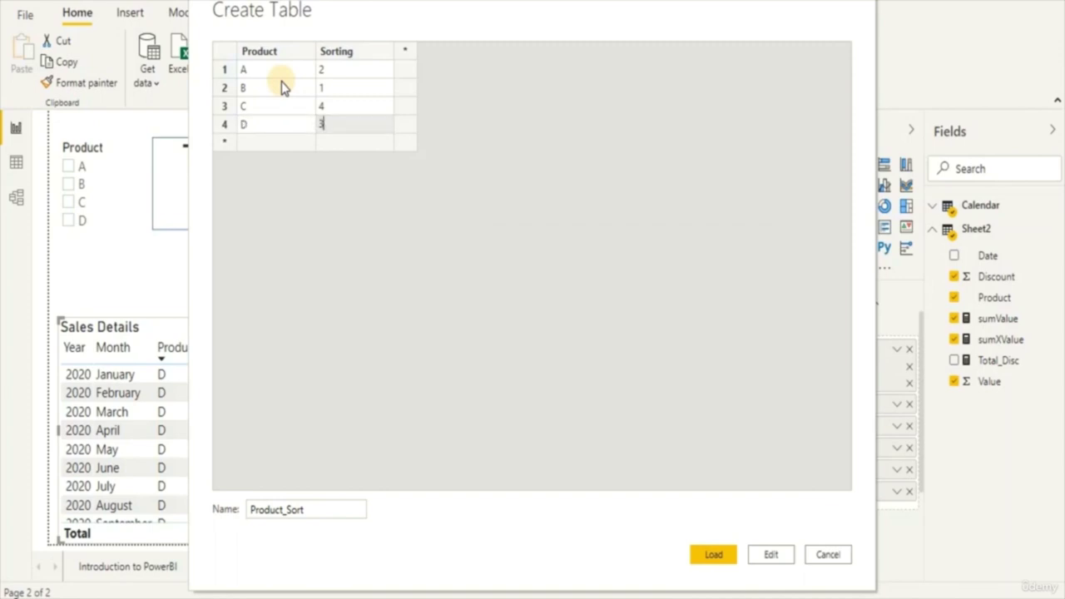
click(711, 562)
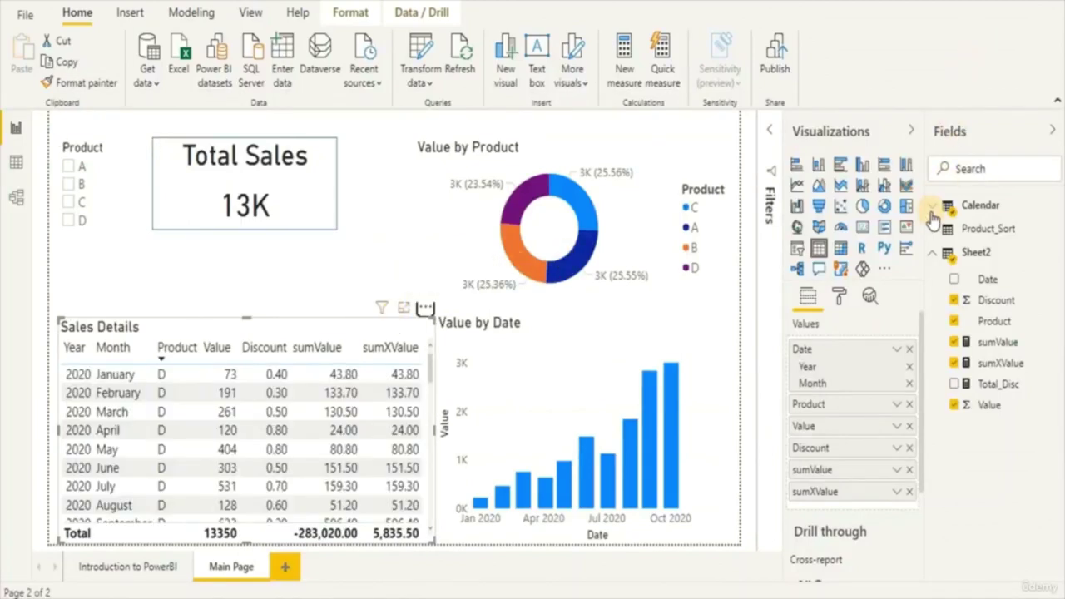
- Expand the fields of Product_Sort and shift its table slightly down in the model diagram
click(988, 228)
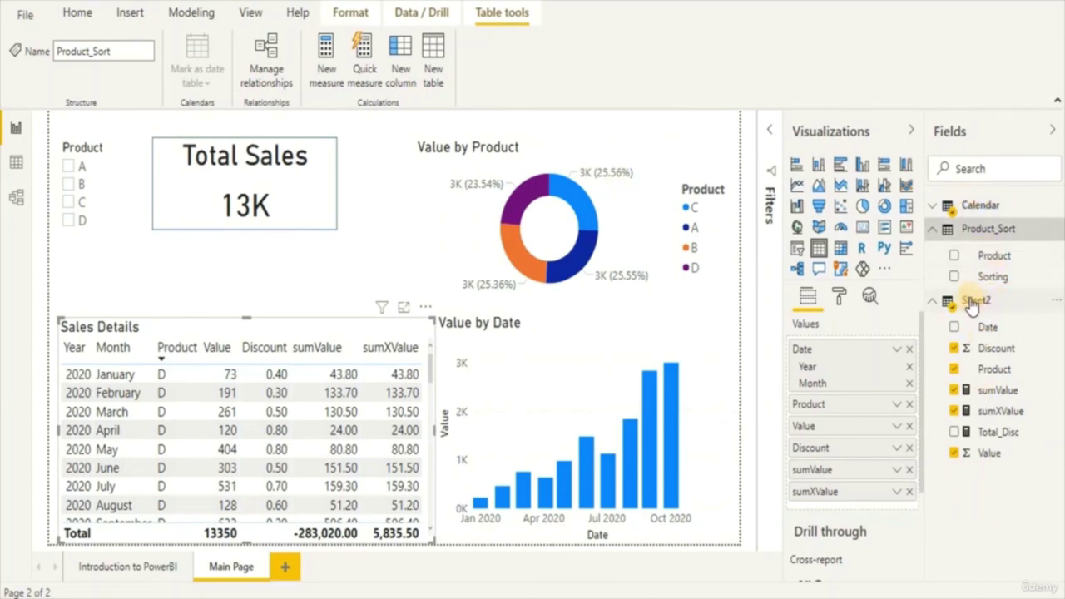
click(15, 198)
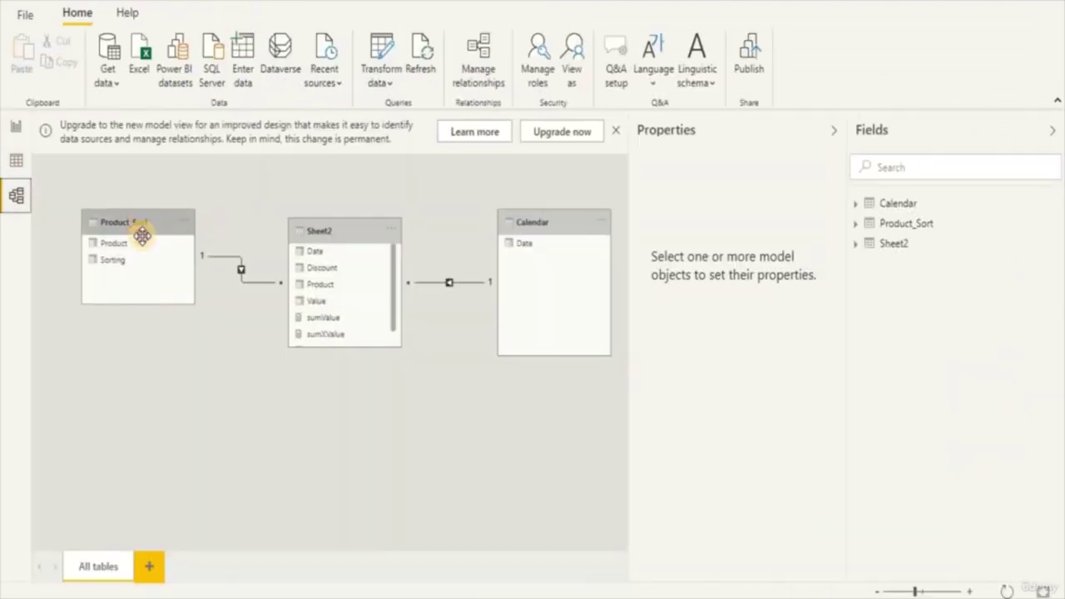
drag(142, 236, 142, 248)
drag(146, 210, 152, 185)
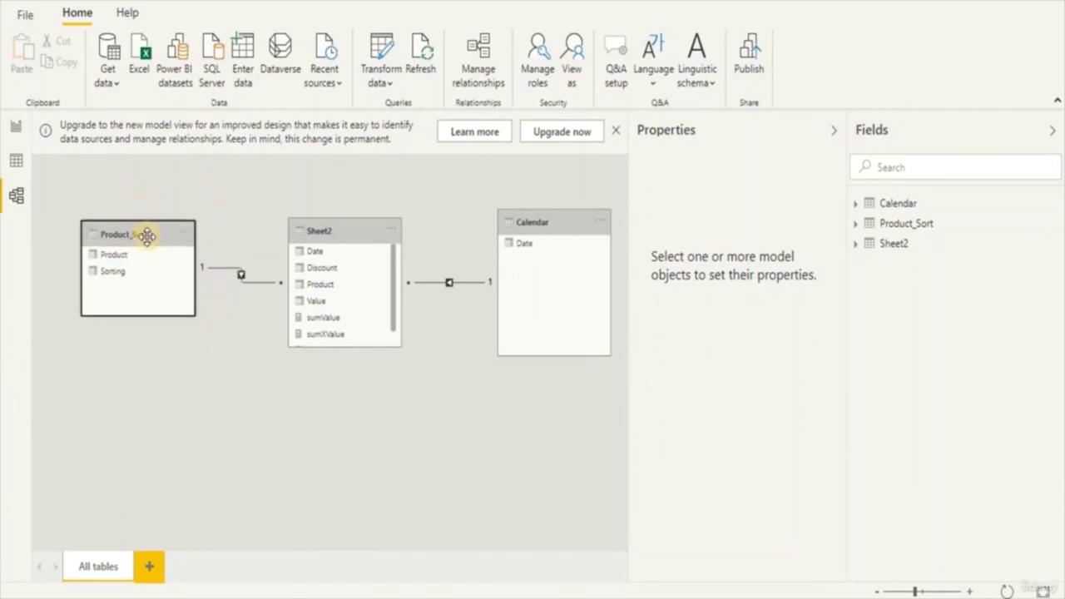
- Delete the relationship between Product_Sort and Sheet2 and recreate it by linking their Product columns
right_click(220, 268)
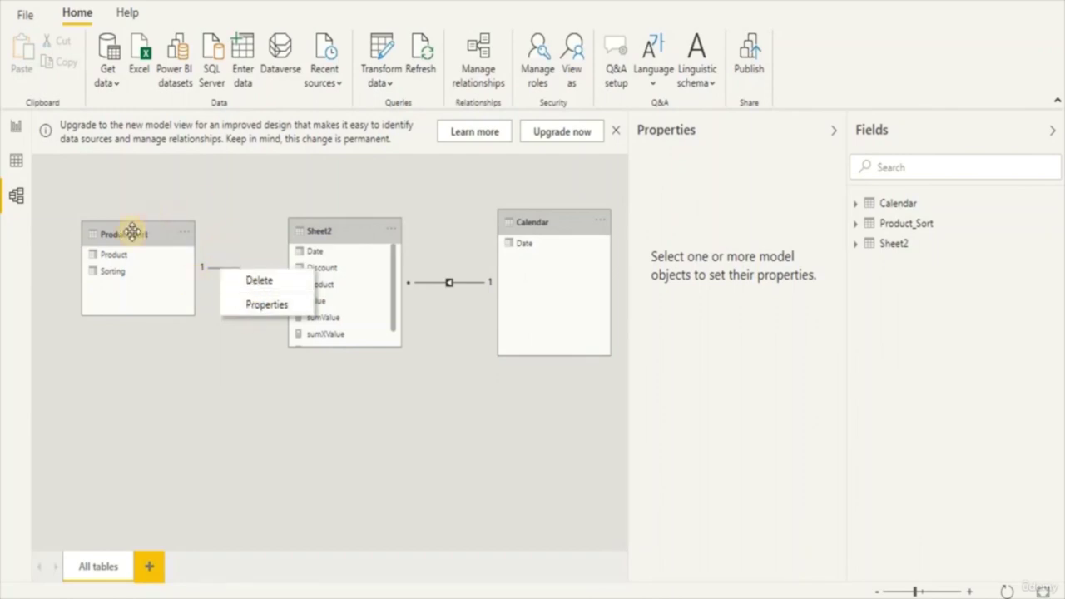
click(258, 280)
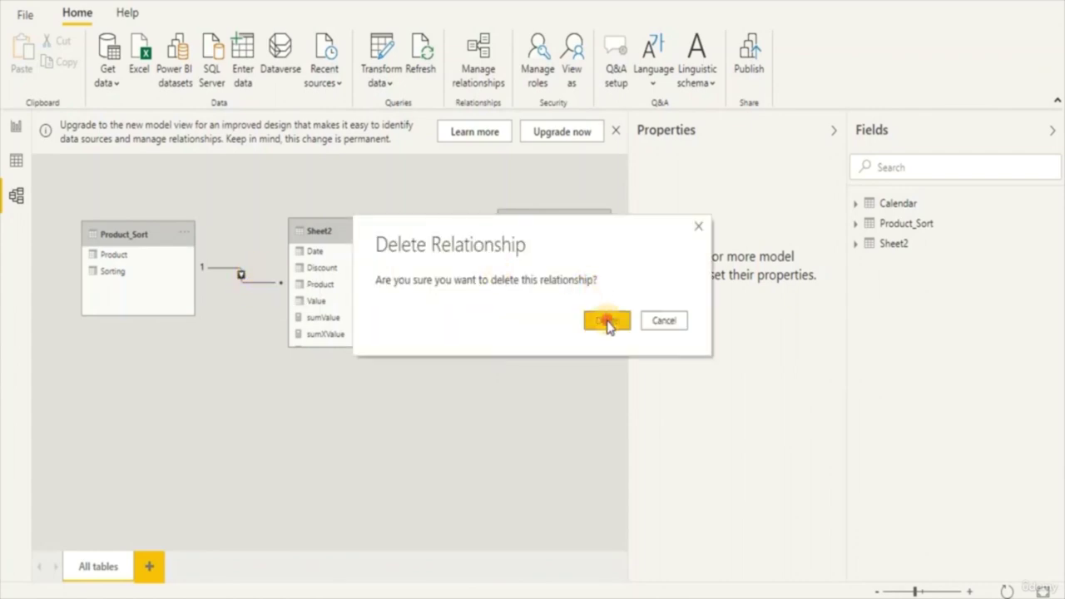
click(607, 321)
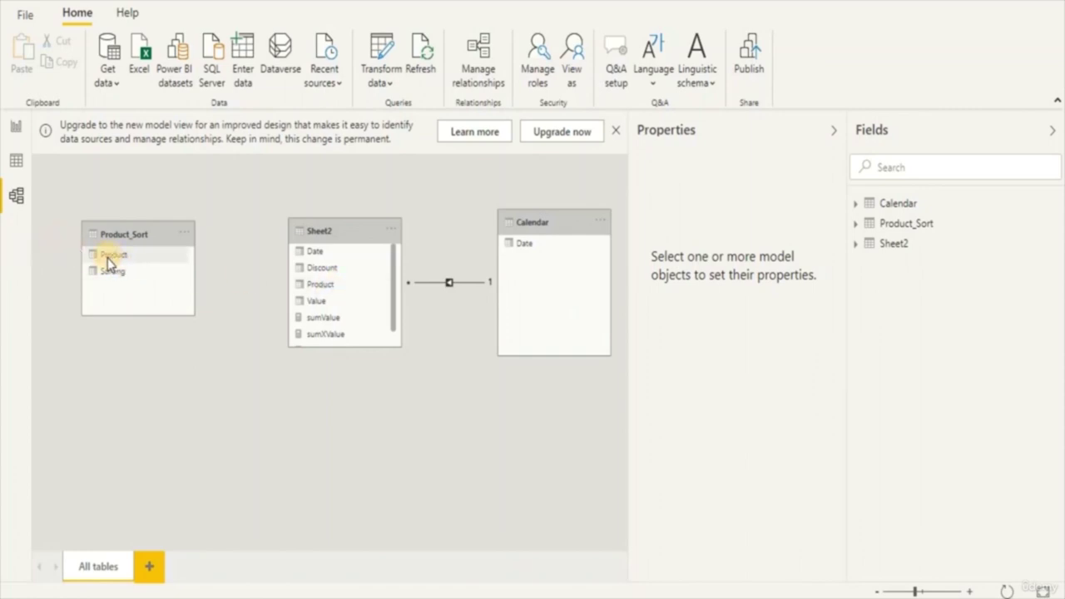
drag(108, 262, 366, 288)
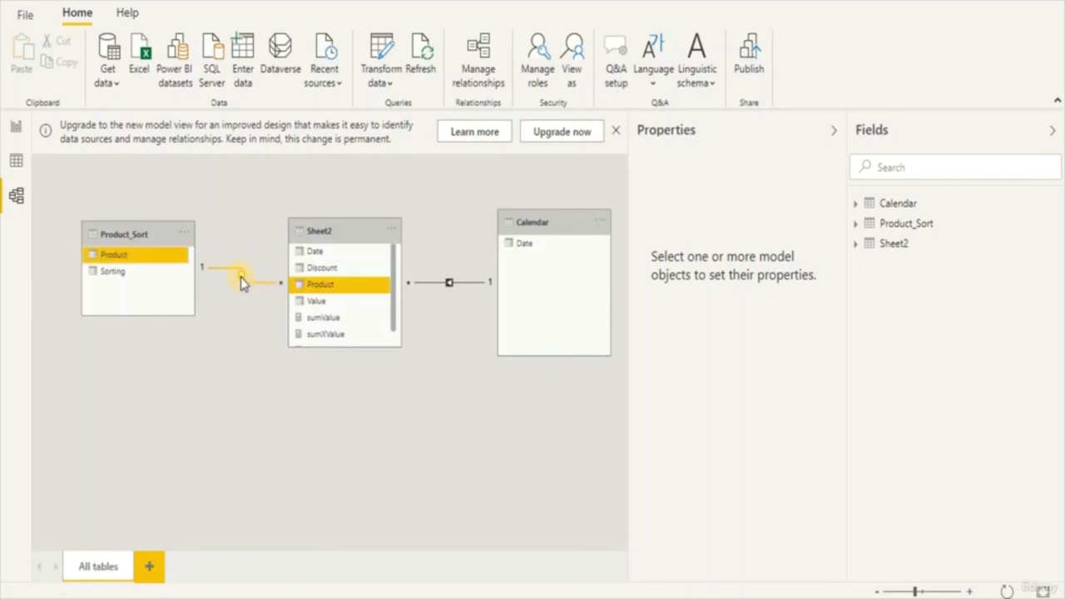
- Set the cross filter direction of the Product_Sort–Sheet2 relationship to Both
click(240, 277)
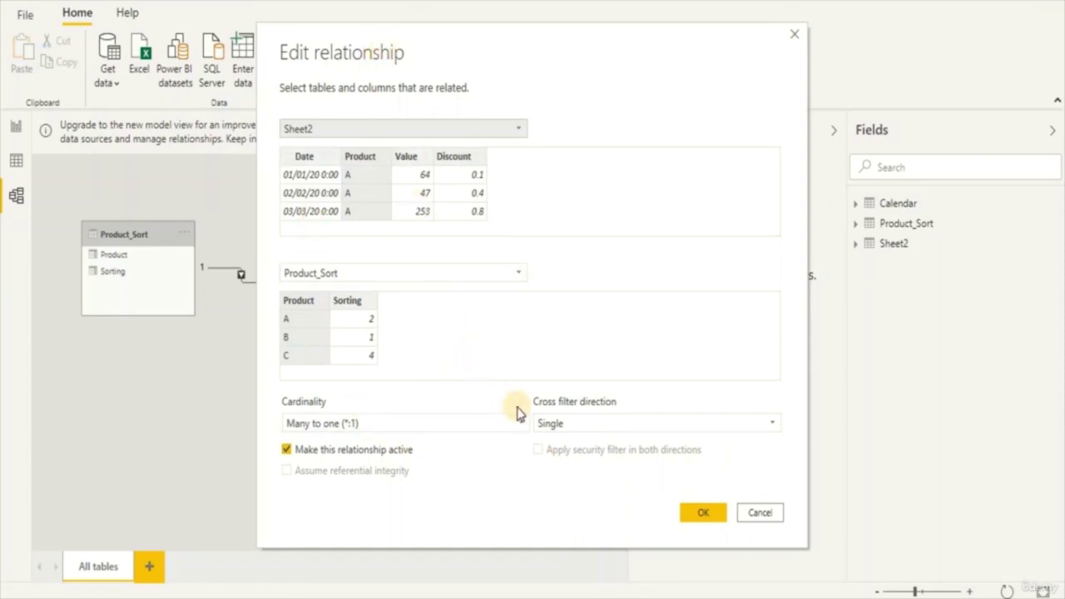
click(587, 427)
click(574, 464)
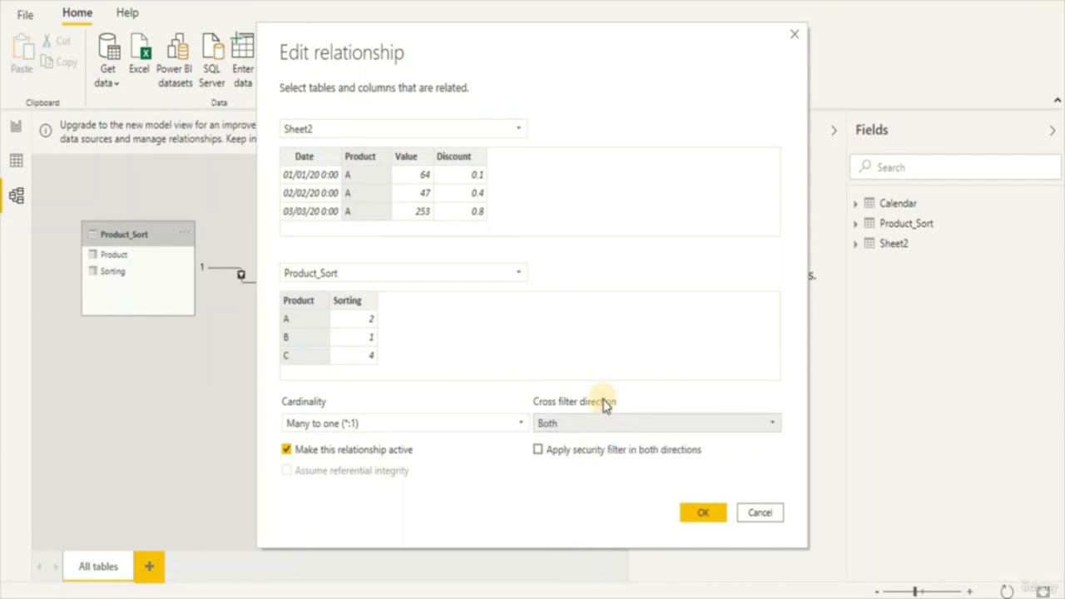
click(701, 514)
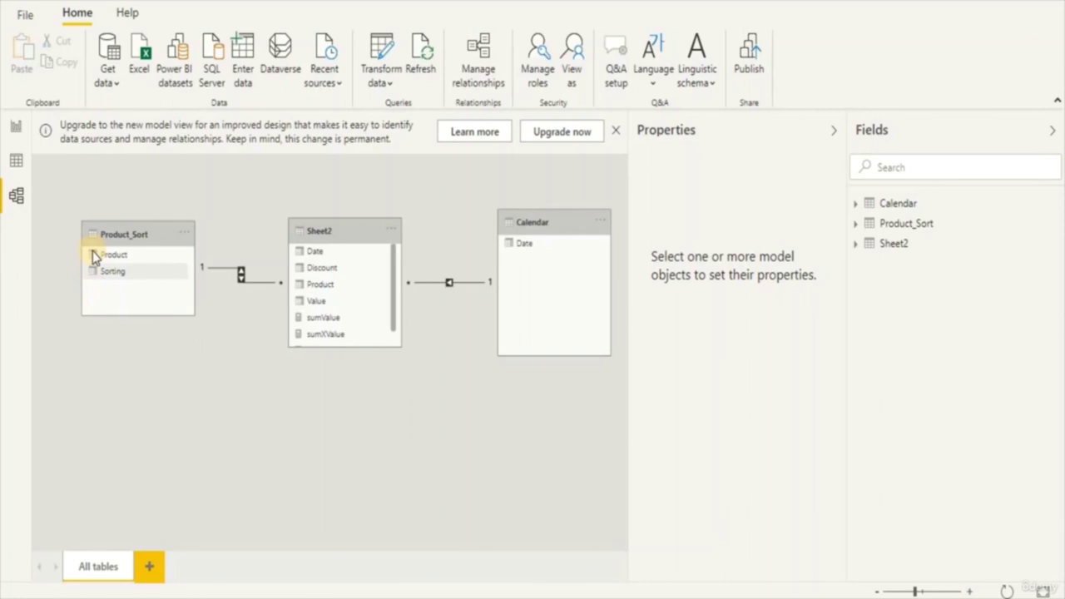
- Return to the report and add a new calculated column named Product_Sort to the Sheet2 table
click(17, 133)
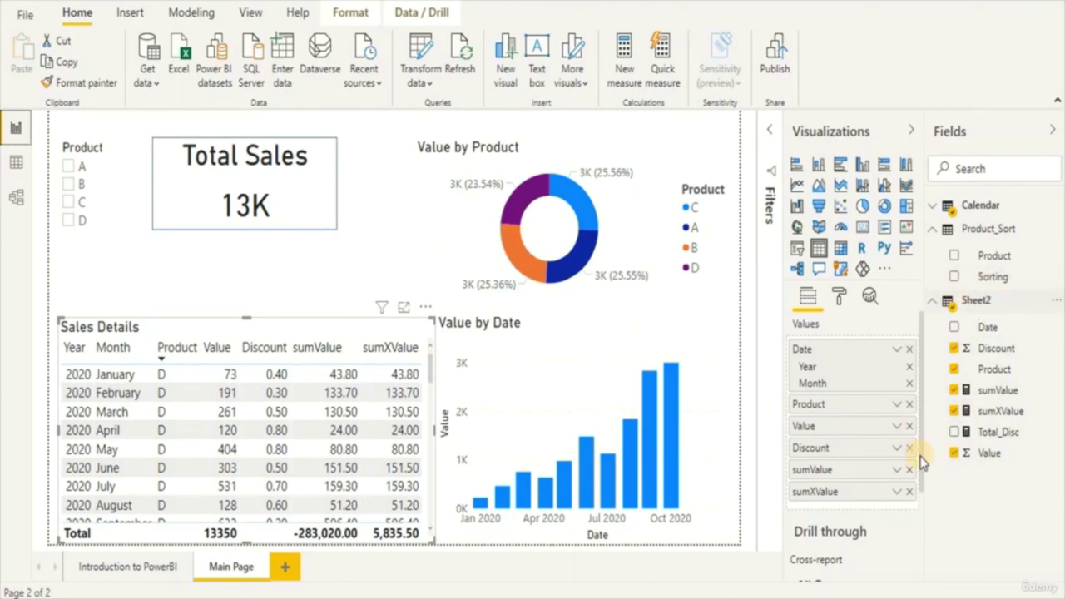
right_click(977, 304)
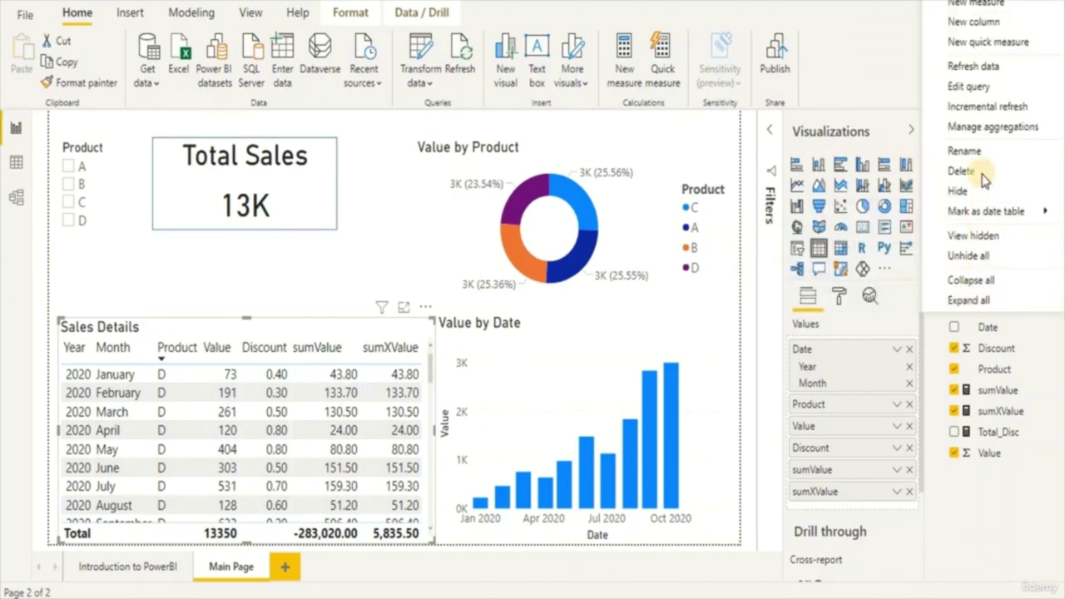
click(974, 25)
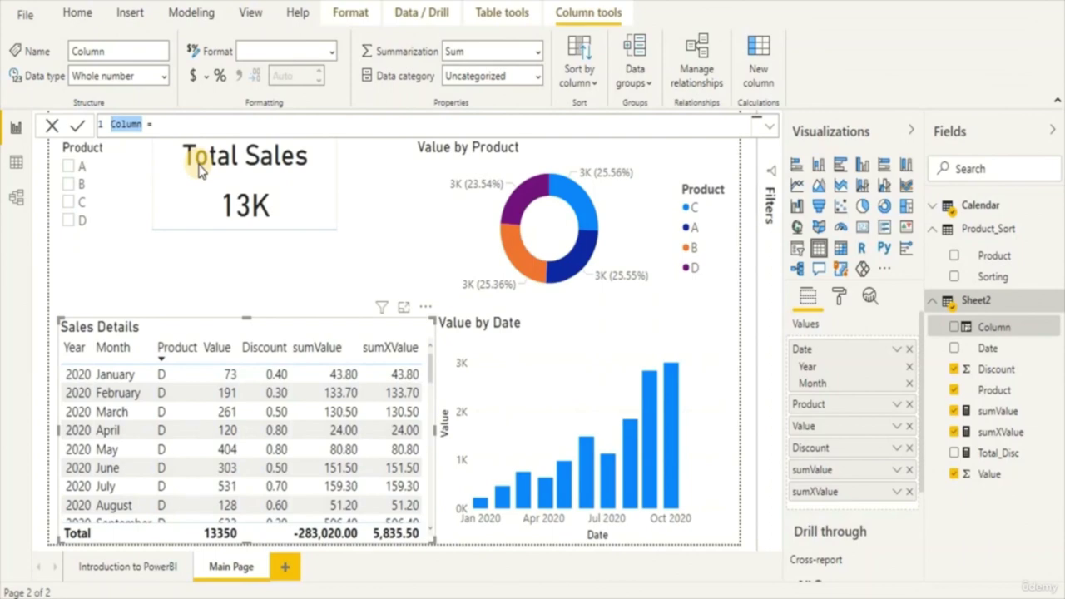
text(pRODUCT)
key(BackSpace)
key(BackSpace)
key(BackSpace)
key(BackSpace)
key(BackSpace)
key(BackSpace)
key(BackSpace)
text(Product_Sort)
key(Right)
key(Right)
key(Right)
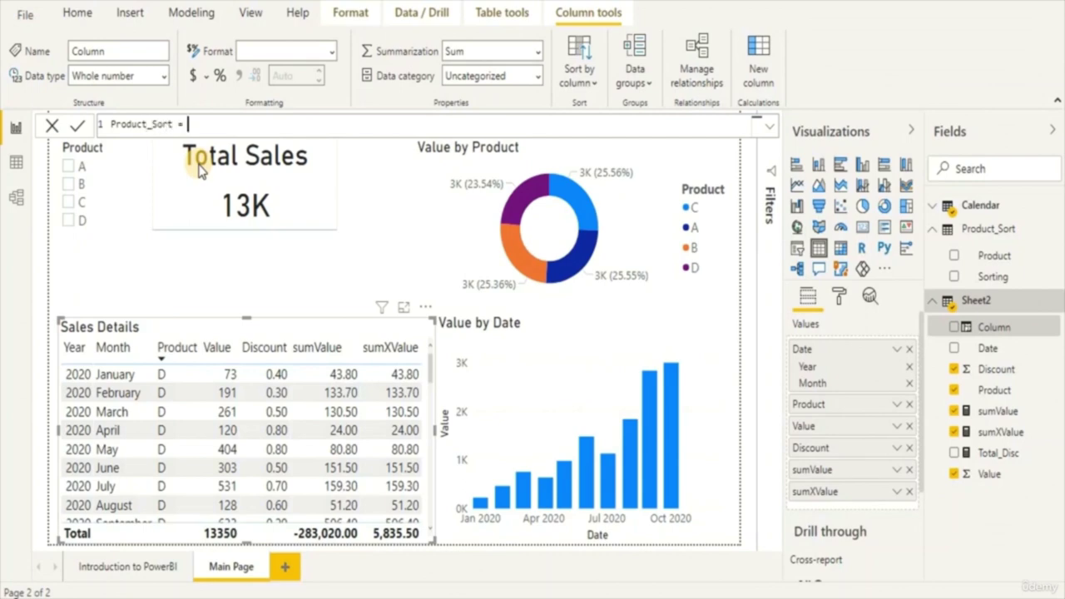
- Define the new column's formula as RELATED(Product_Sort[Sorting]) and commit it
text(relat)
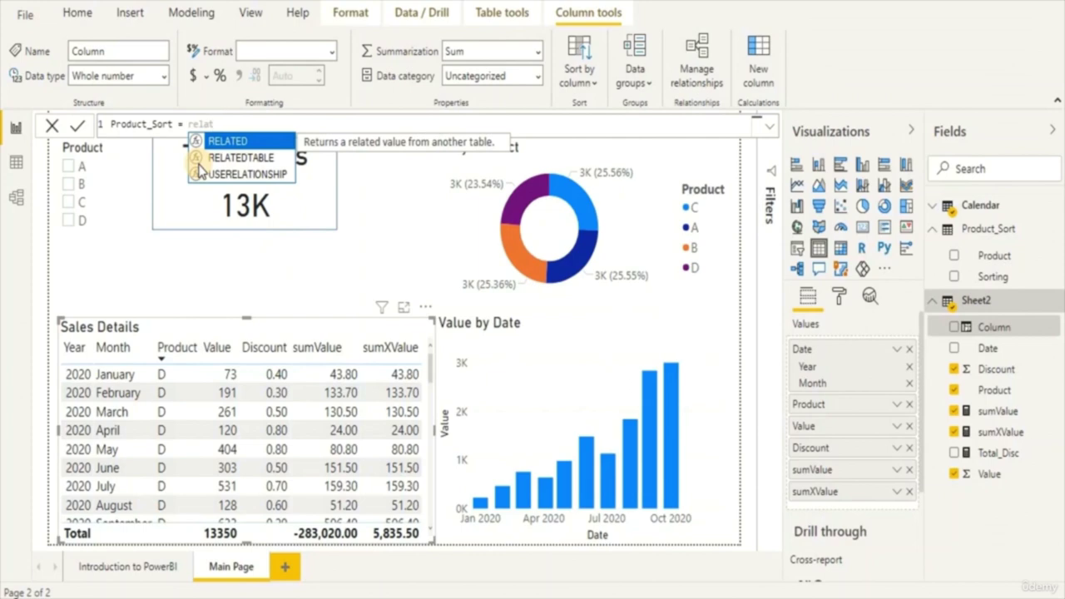
key(Tab)
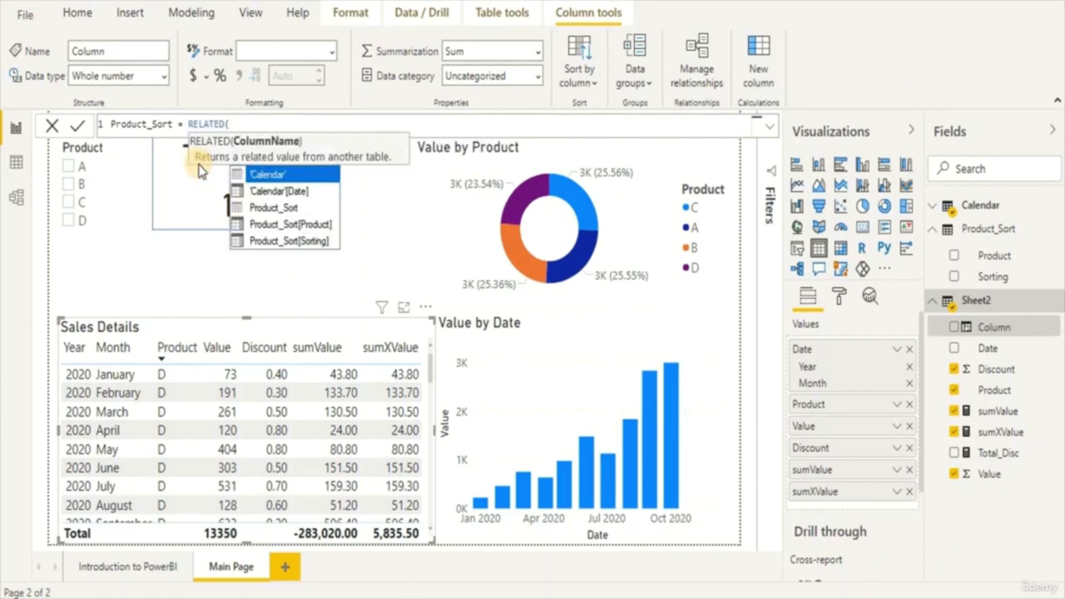
key(Down)
key(Down)
key(Down)
key(Down)
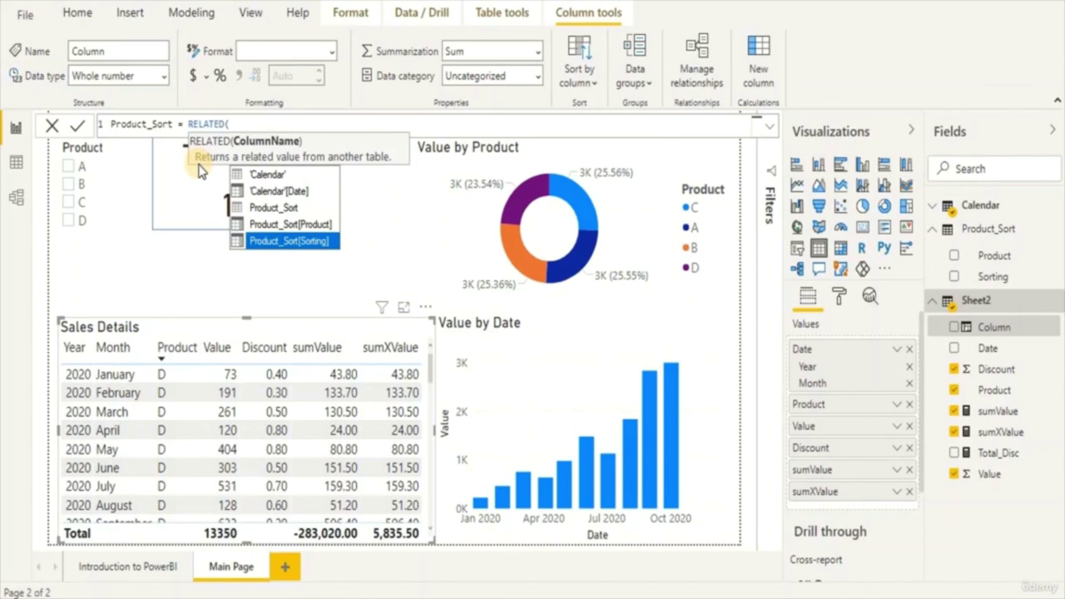
key(Tab)
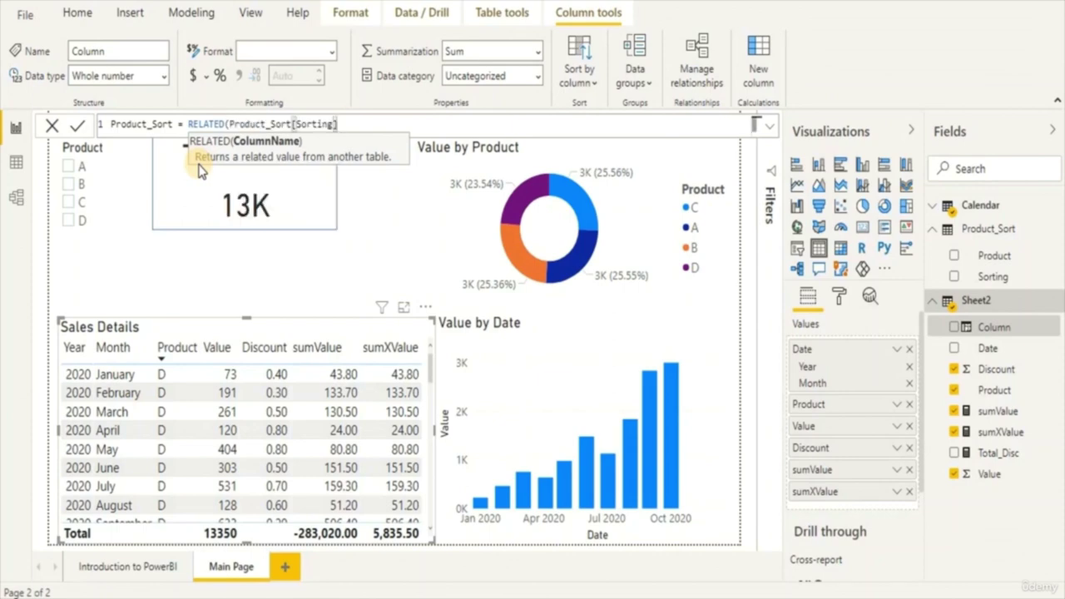
text())
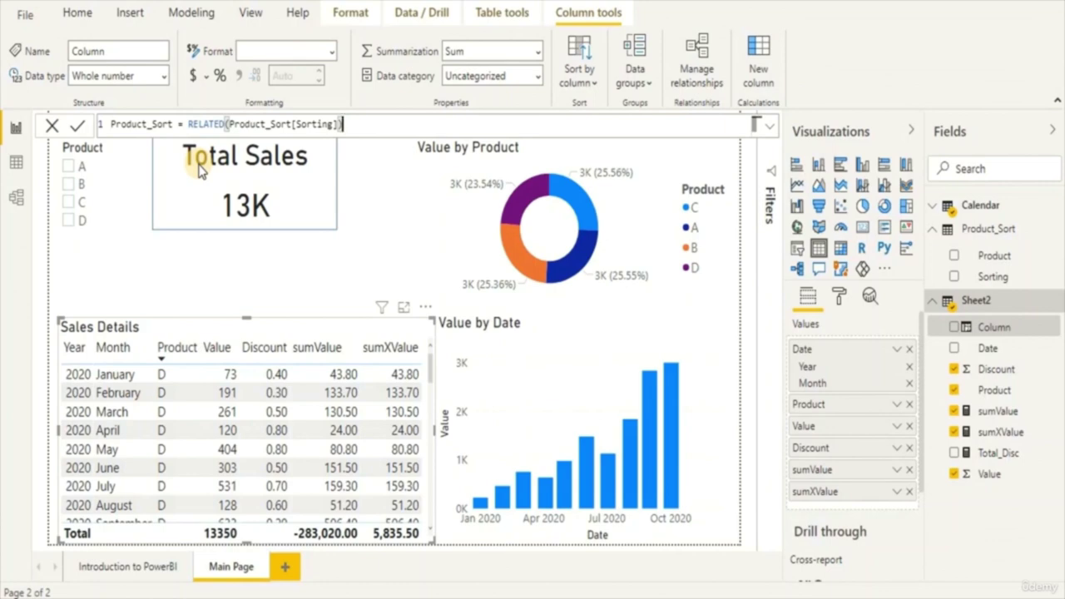
key(Return)
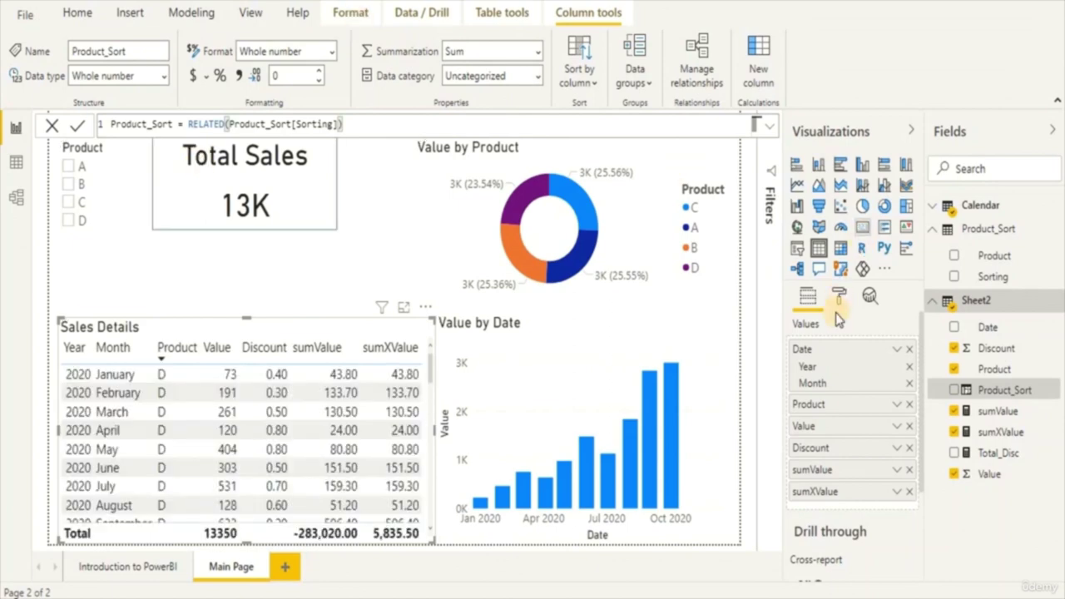
- Set the Product column of Sheet2 to sort by the Product_Sort column
click(1001, 376)
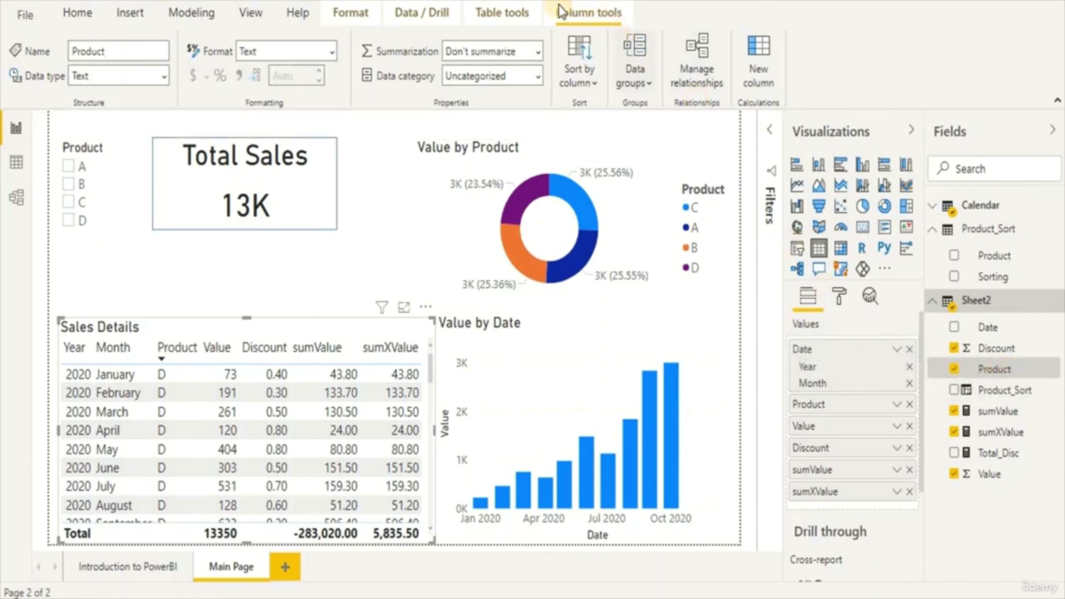
click(585, 82)
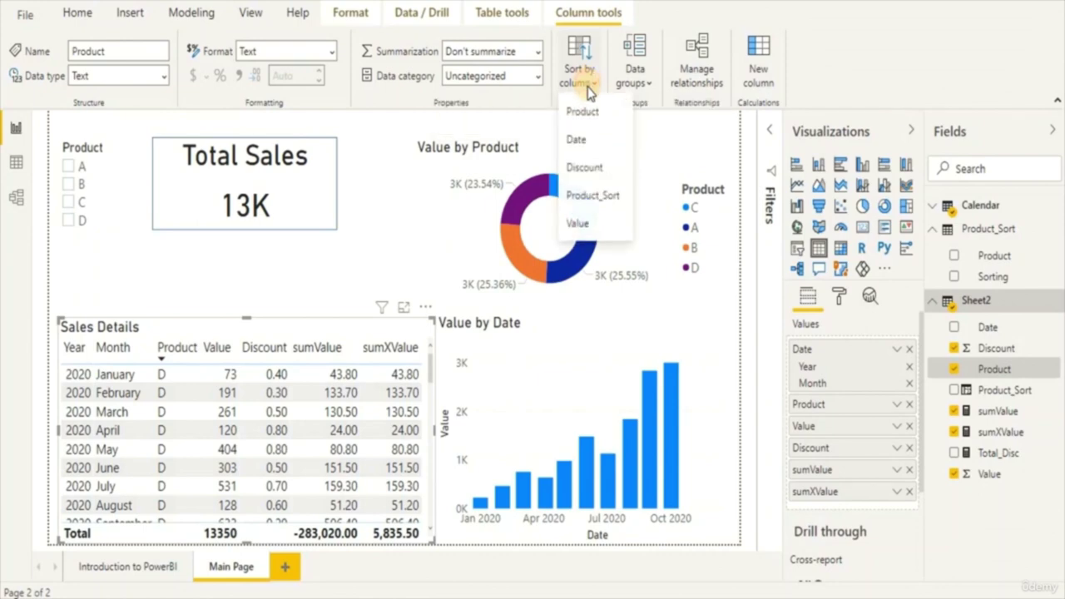
click(592, 195)
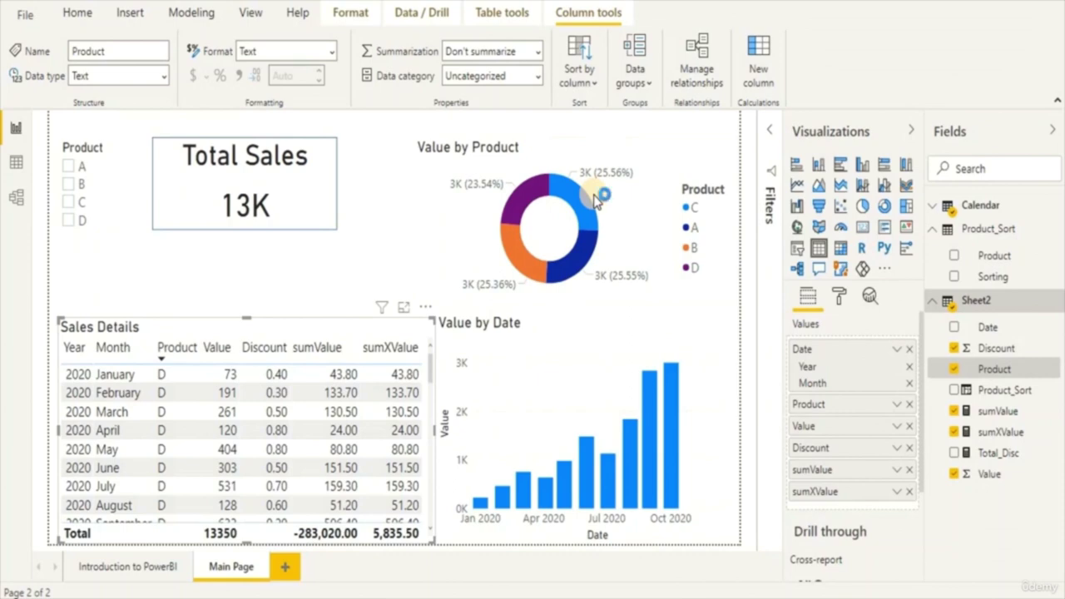
- Sort the Sales Details table in ascending order by Product and check the product sequence through all its rows
click(424, 308)
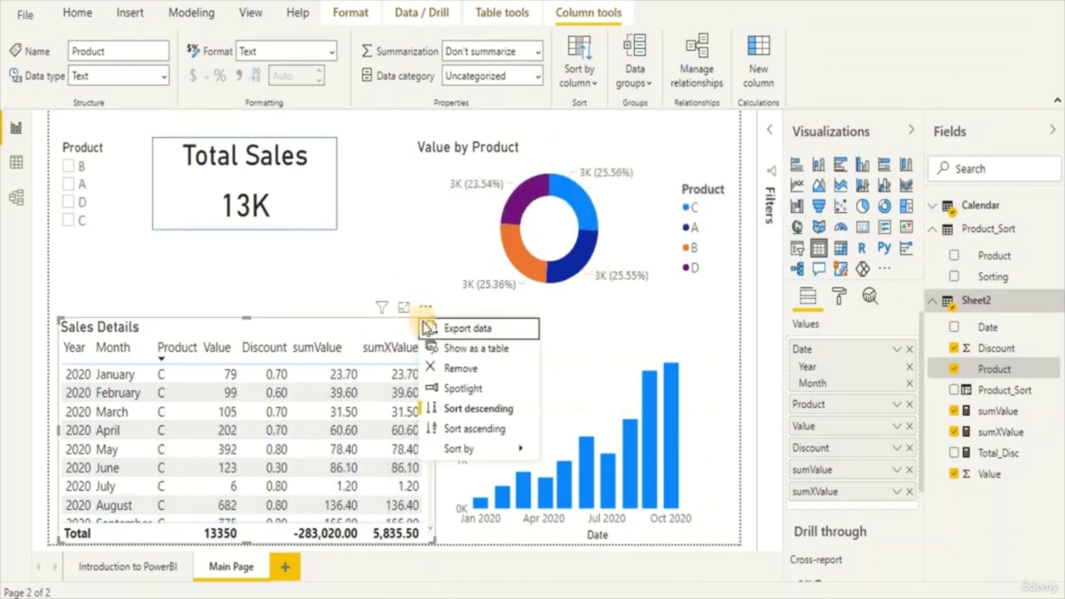
click(440, 428)
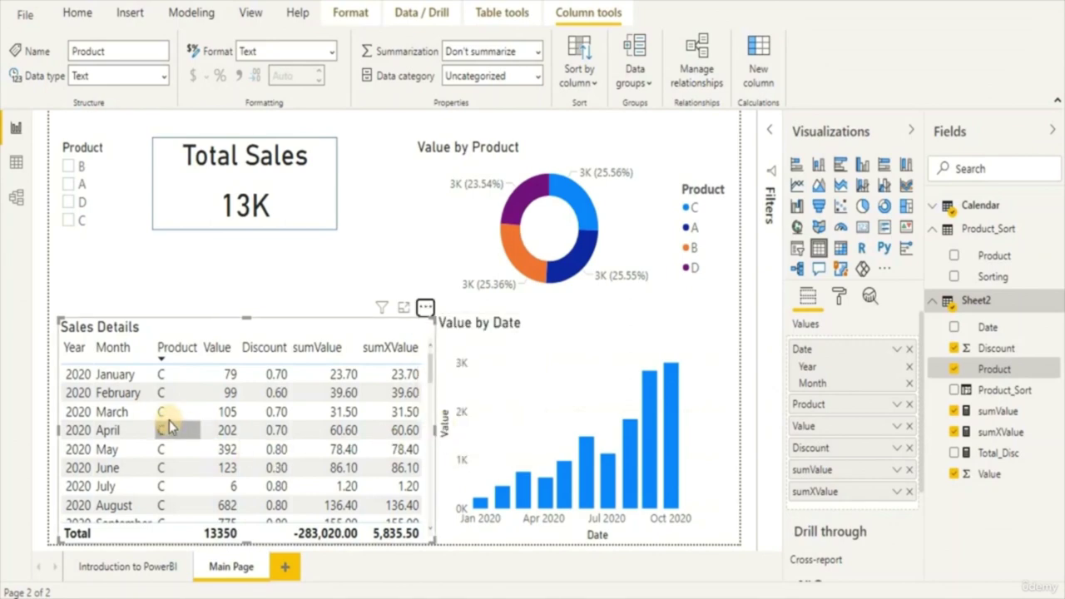
scroll(170, 441, down, 5)
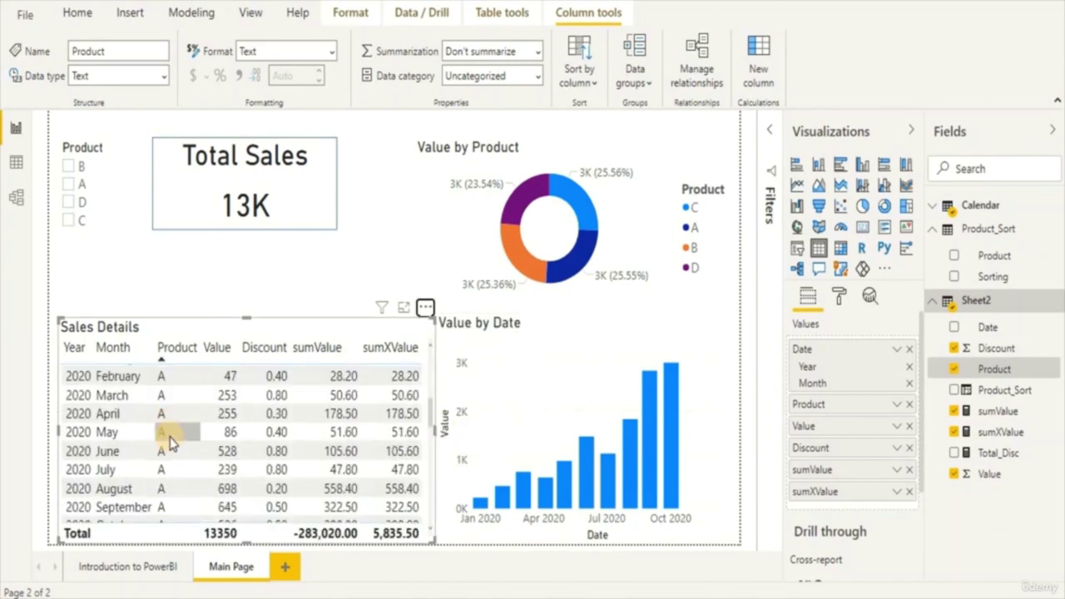
scroll(108, 474, up, 5)
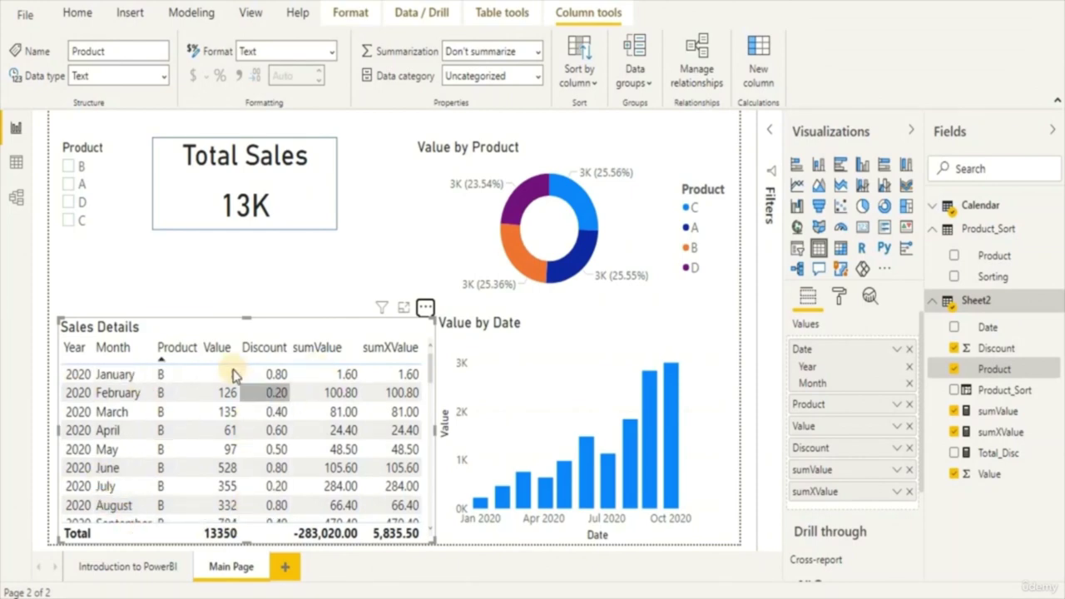
scroll(166, 402, down, 5)
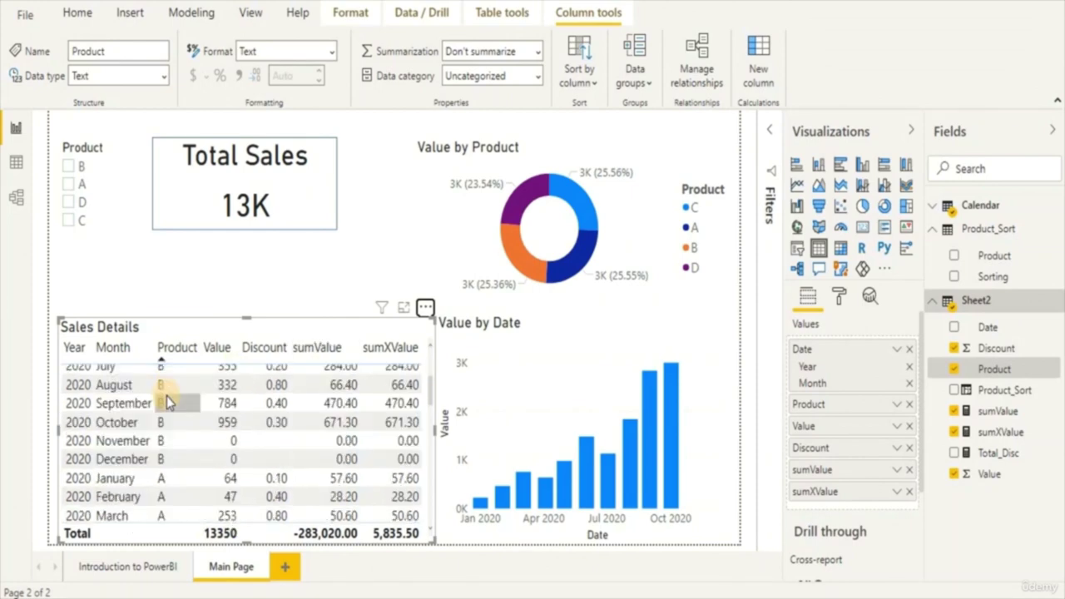
scroll(168, 434, down, 8)
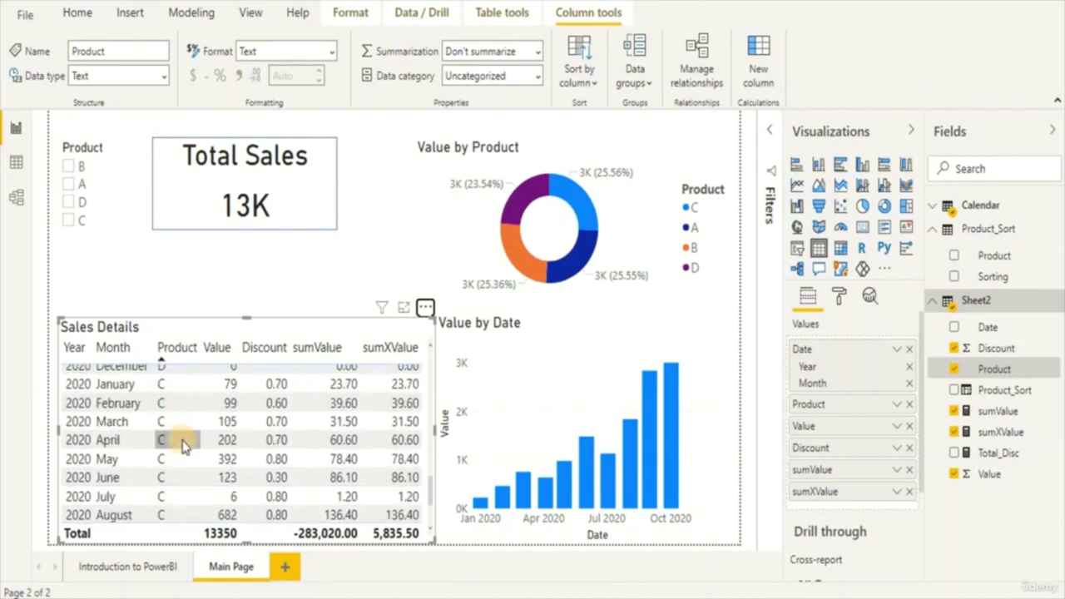
scroll(180, 440, down, 3)
scroll(183, 449, up, 13)
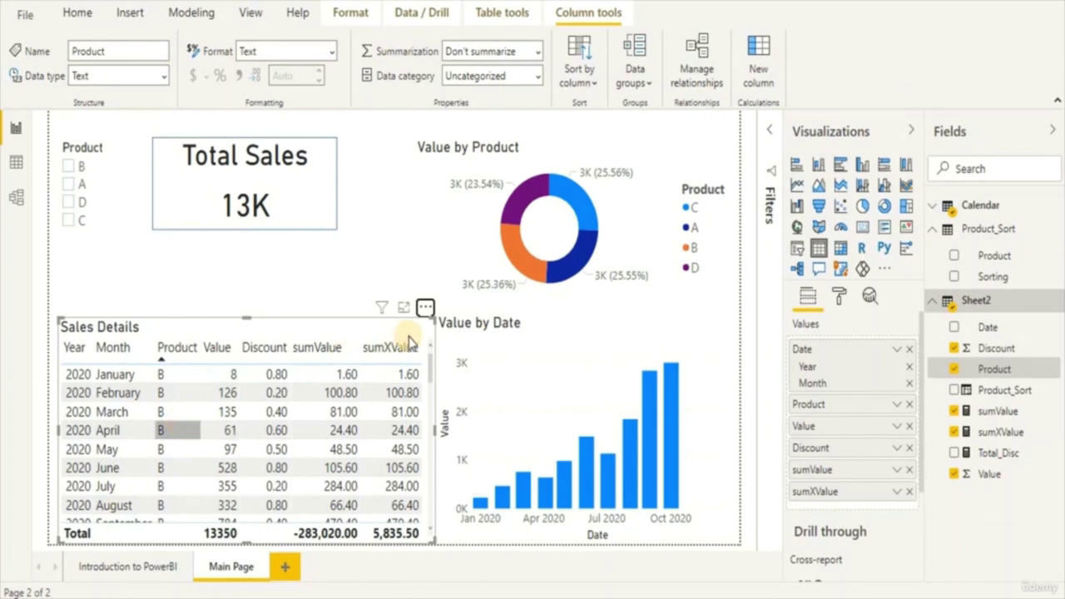
- Sort the Sales Details table in descending order by Product and check the product sequence through all its rows
click(425, 308)
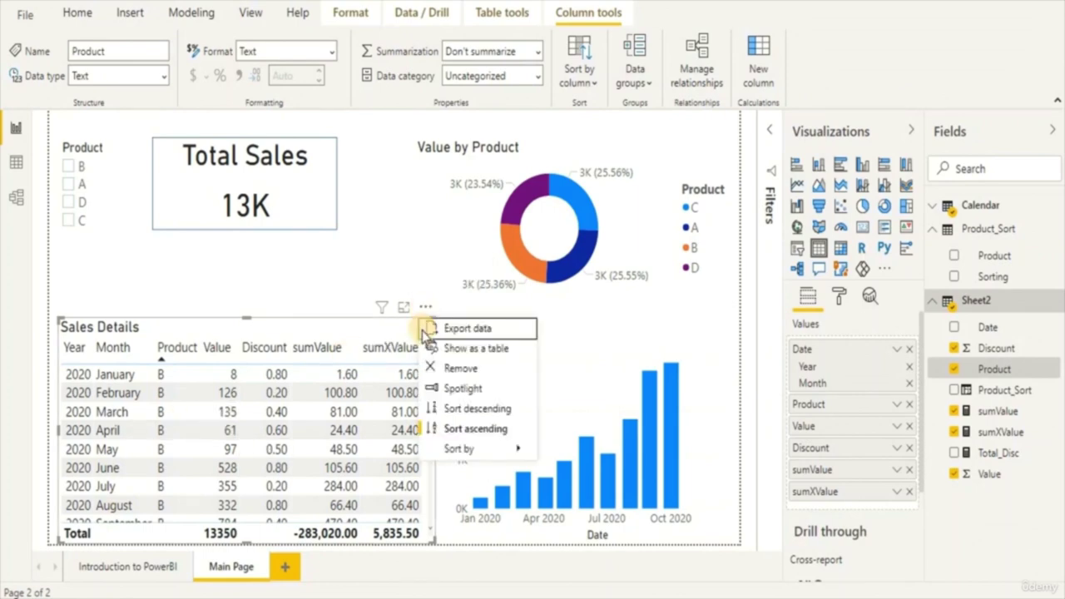
click(441, 409)
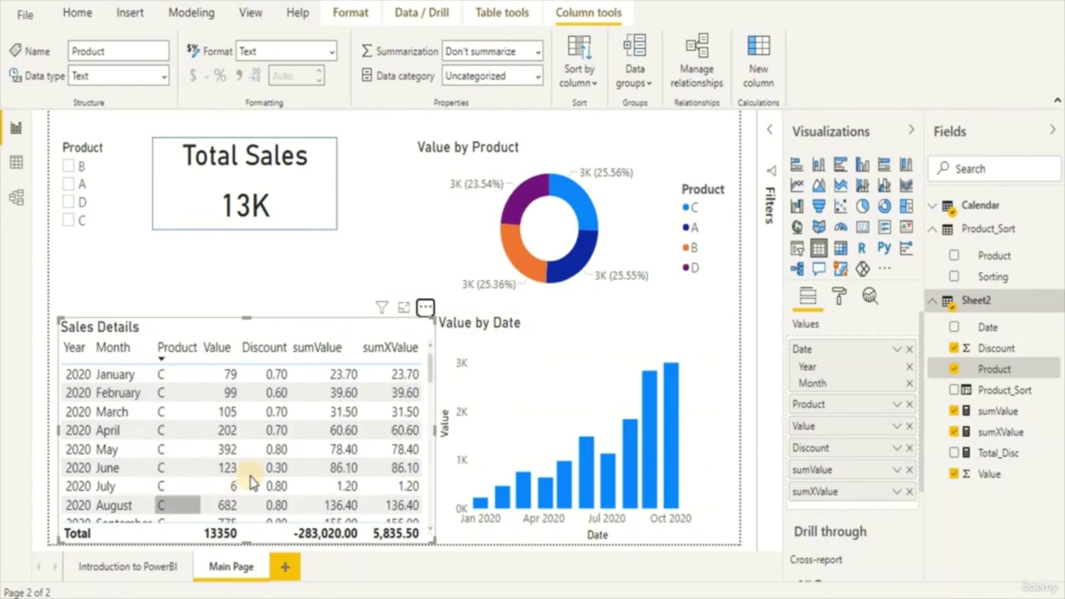
scroll(183, 466, down, 6)
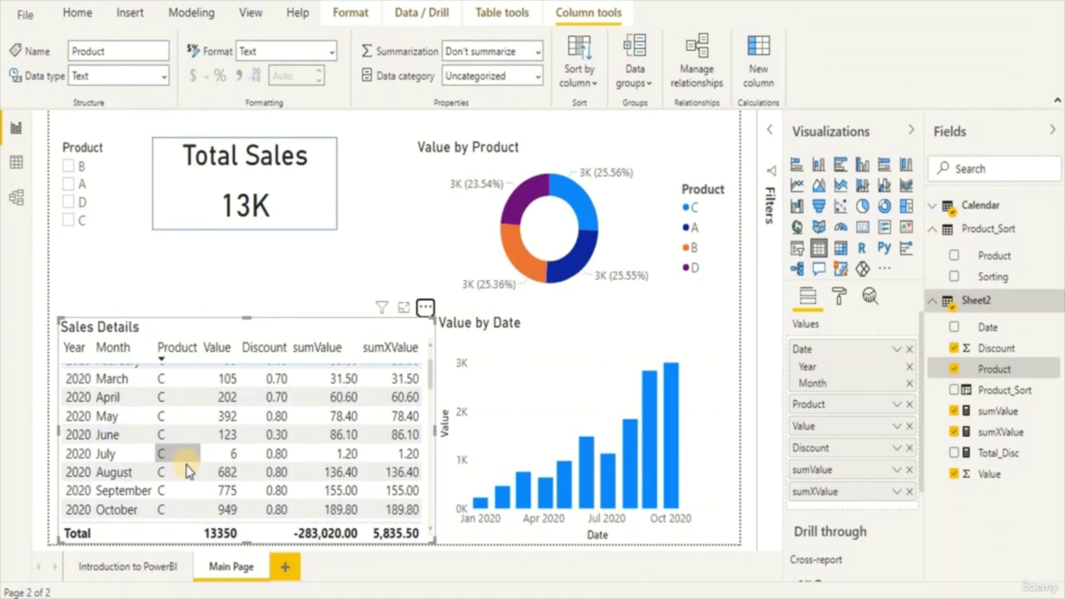
scroll(181, 425, down, 2)
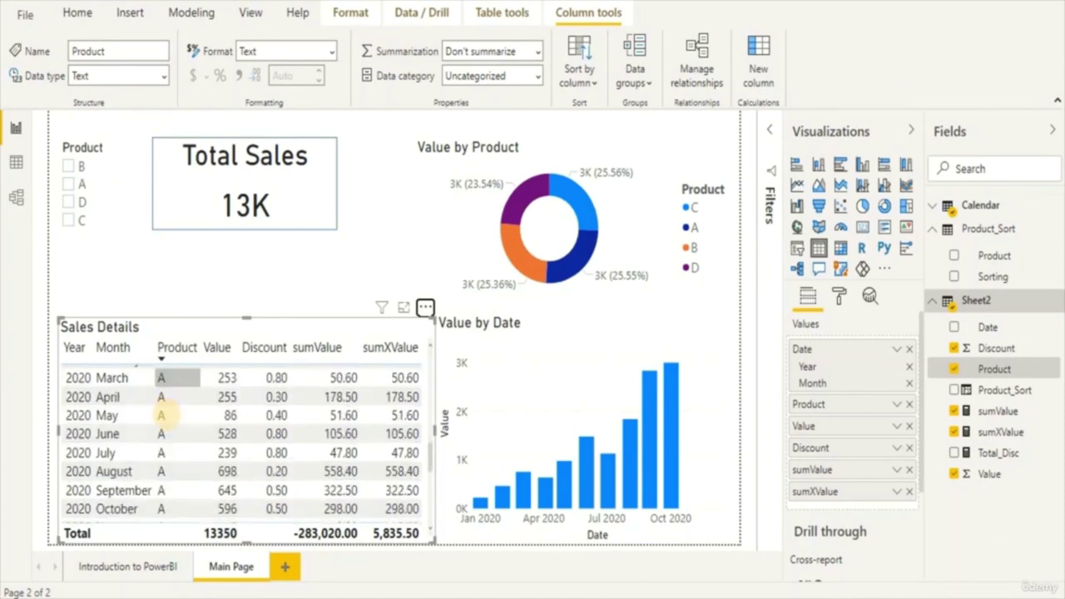
scroll(181, 425, down, 4)
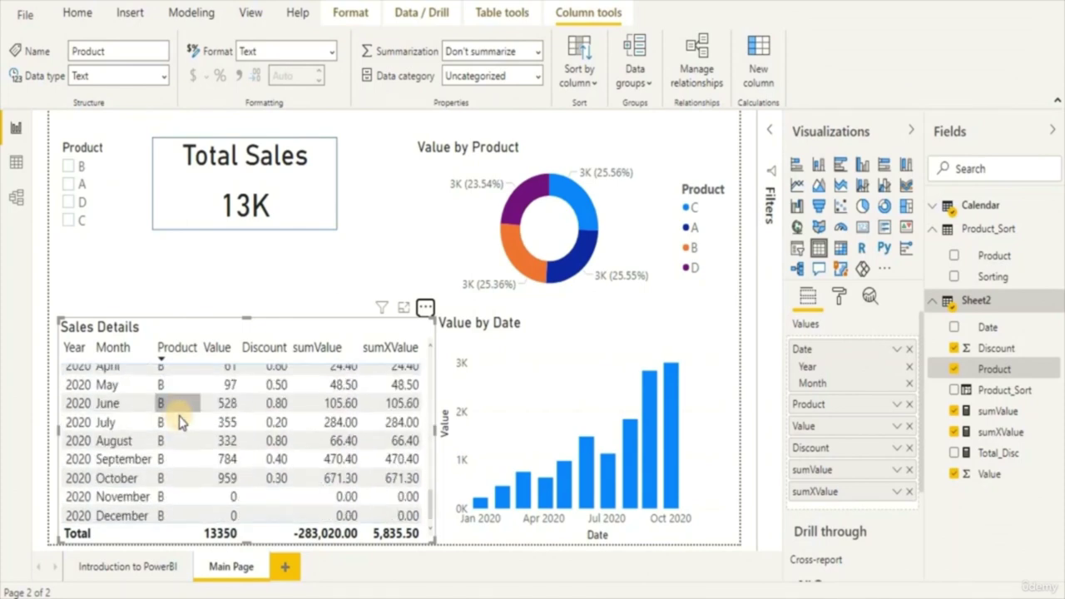
scroll(178, 468, up, 13)
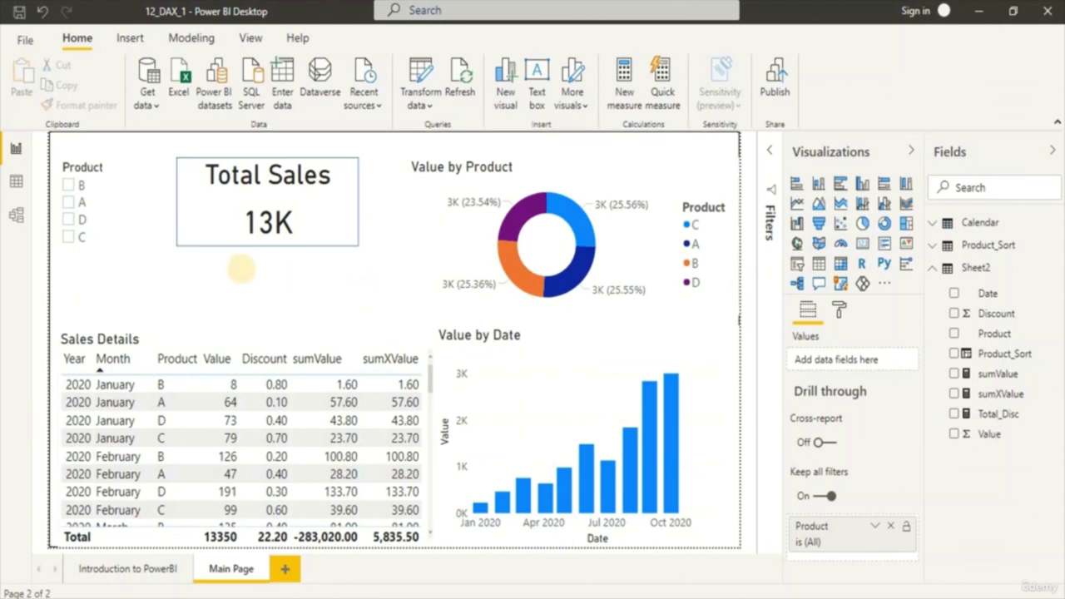
- In the model view, set the cross filter direction of the Sheet2–Calendar date relationship to Both
click(18, 218)
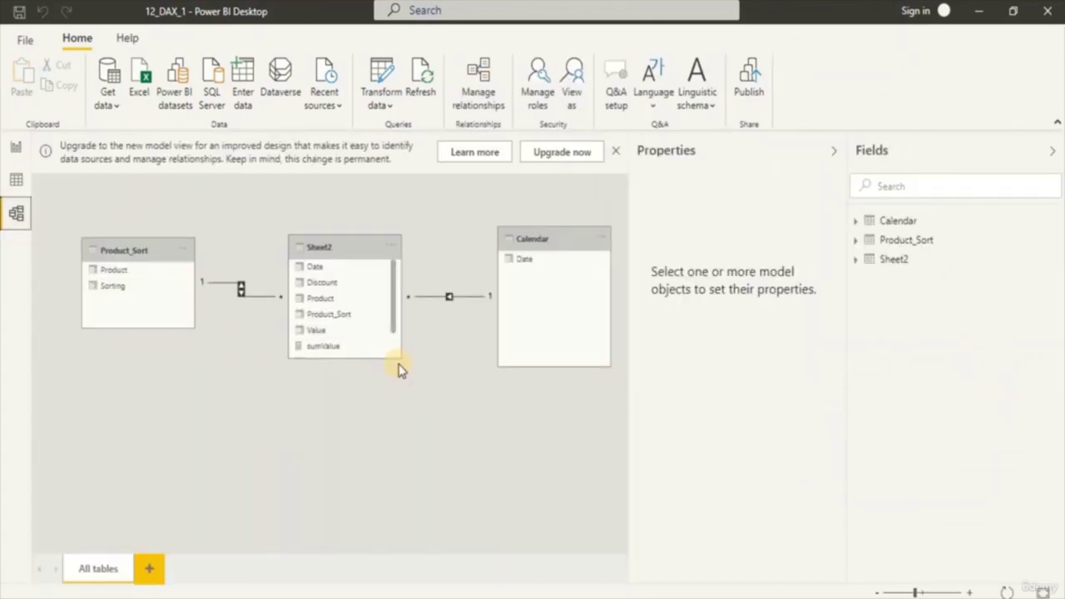
click(540, 239)
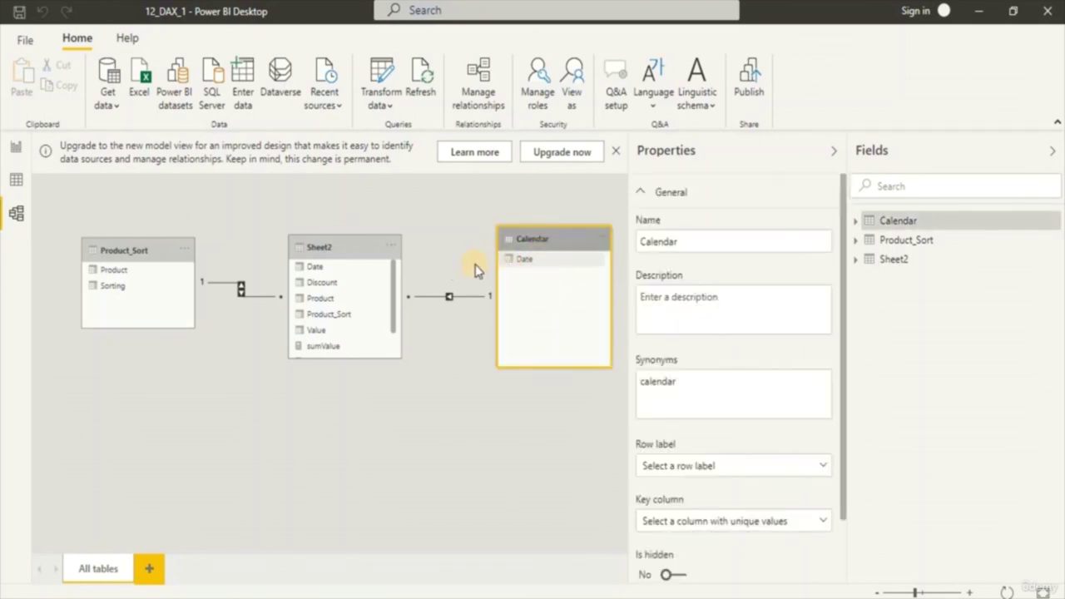
click(532, 261)
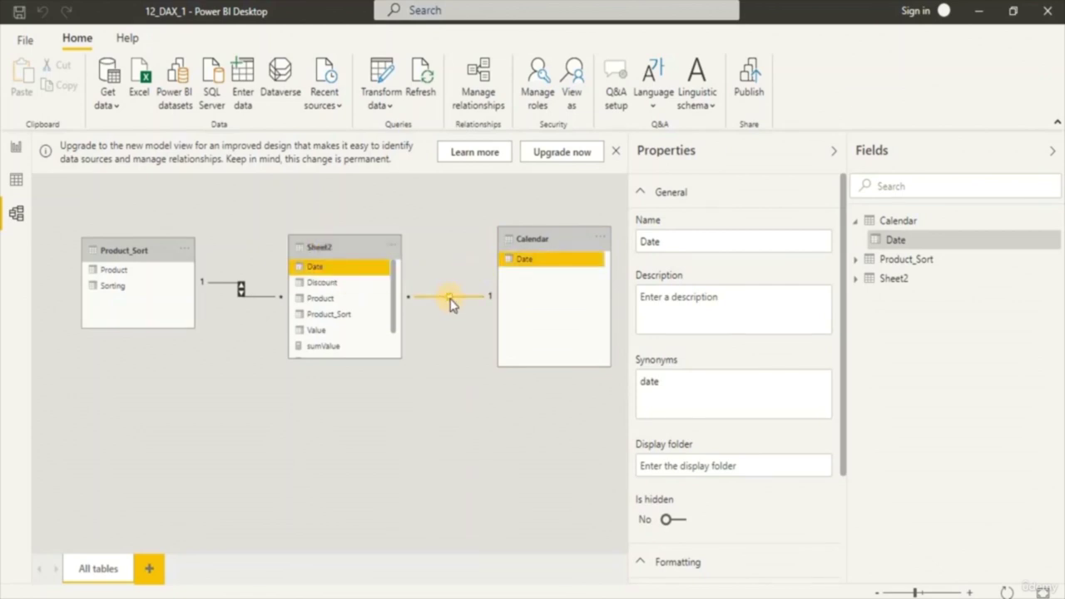
drag(541, 266, 311, 268)
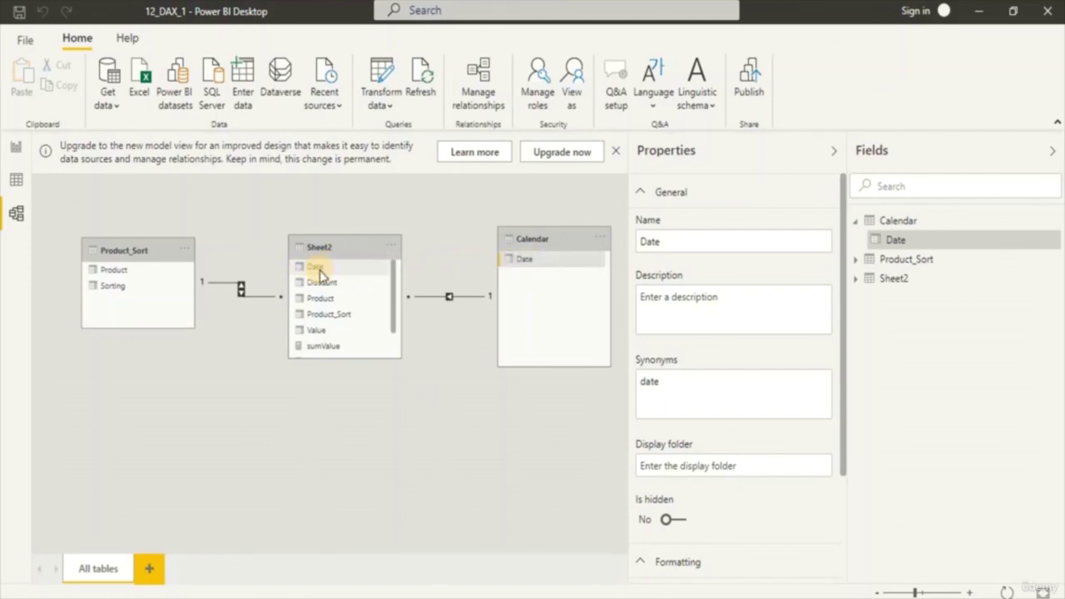
double_click(449, 298)
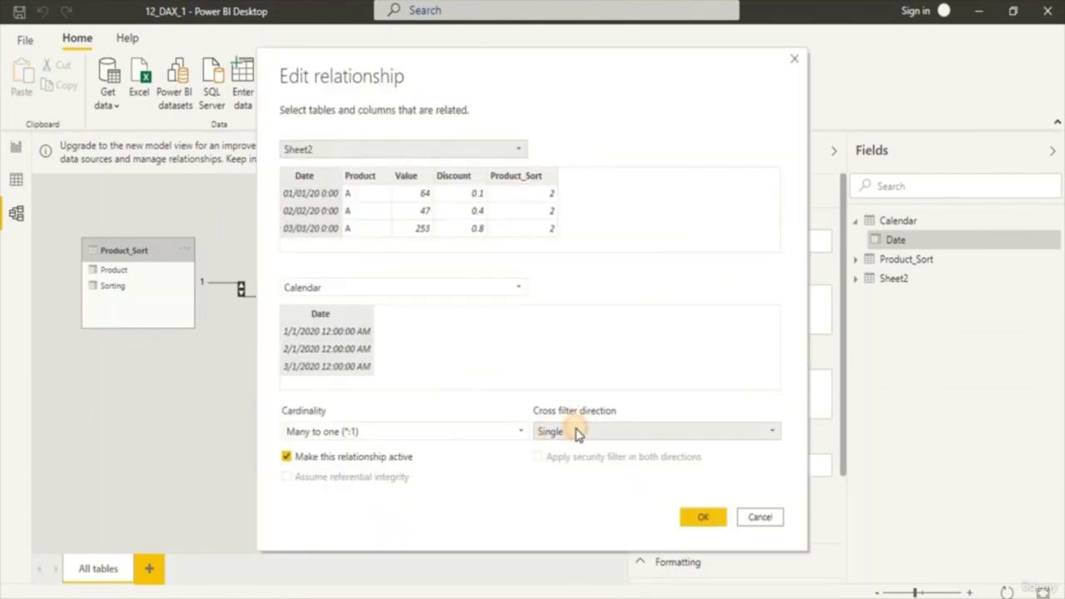
click(549, 433)
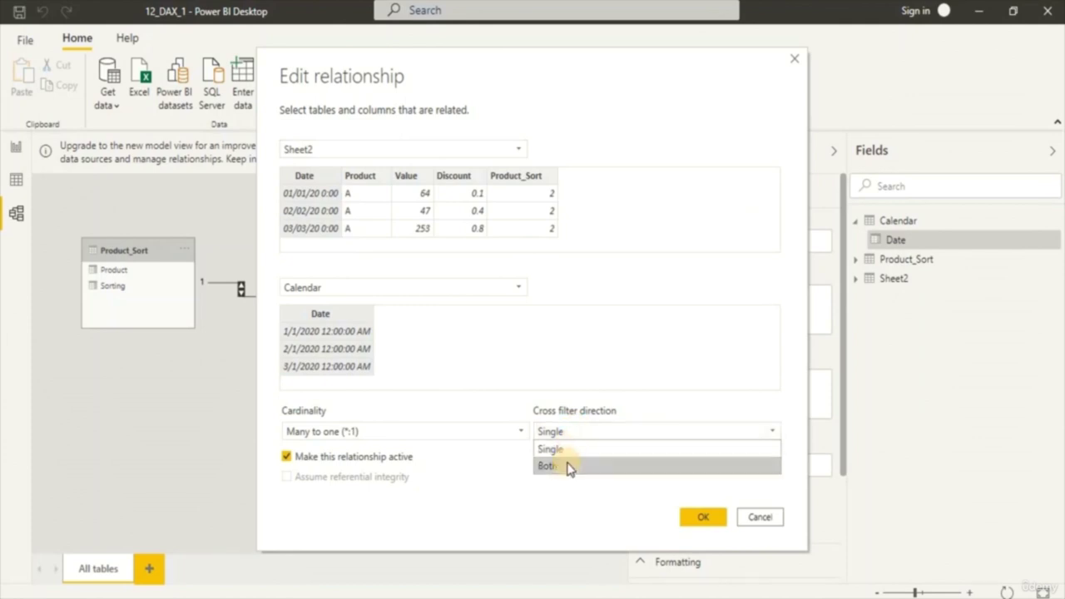
click(561, 465)
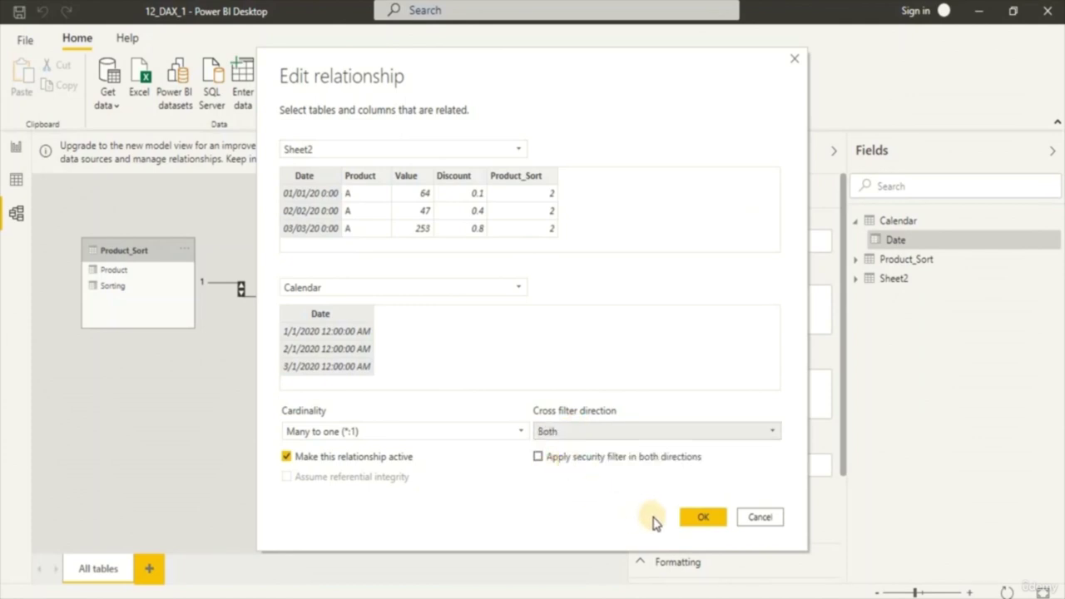
click(692, 516)
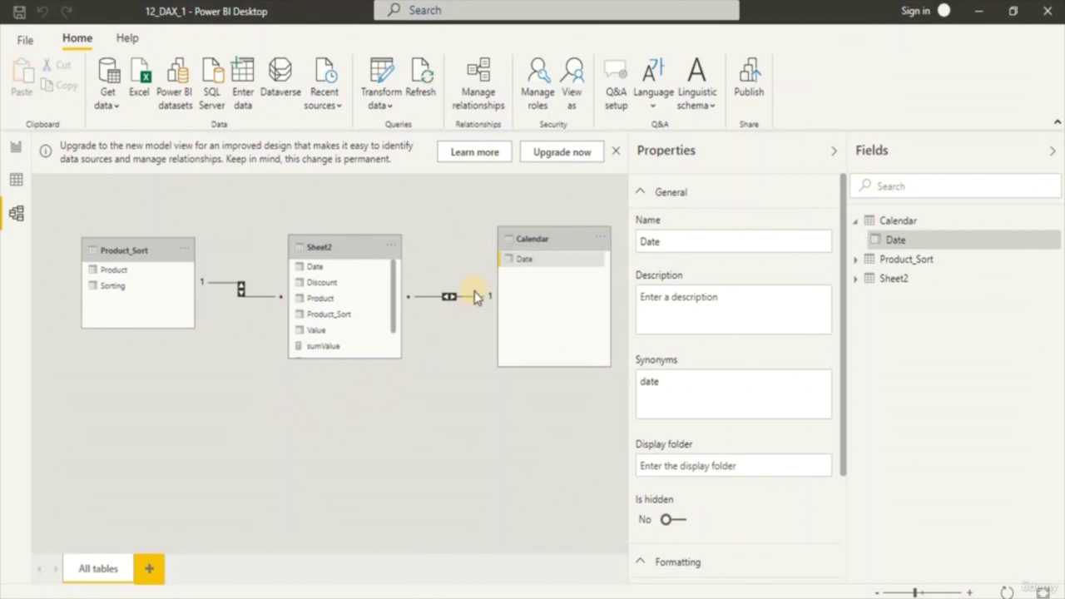
- Return to the report and add a slicer on Month from the Calendar table's date hierarchy
click(15, 150)
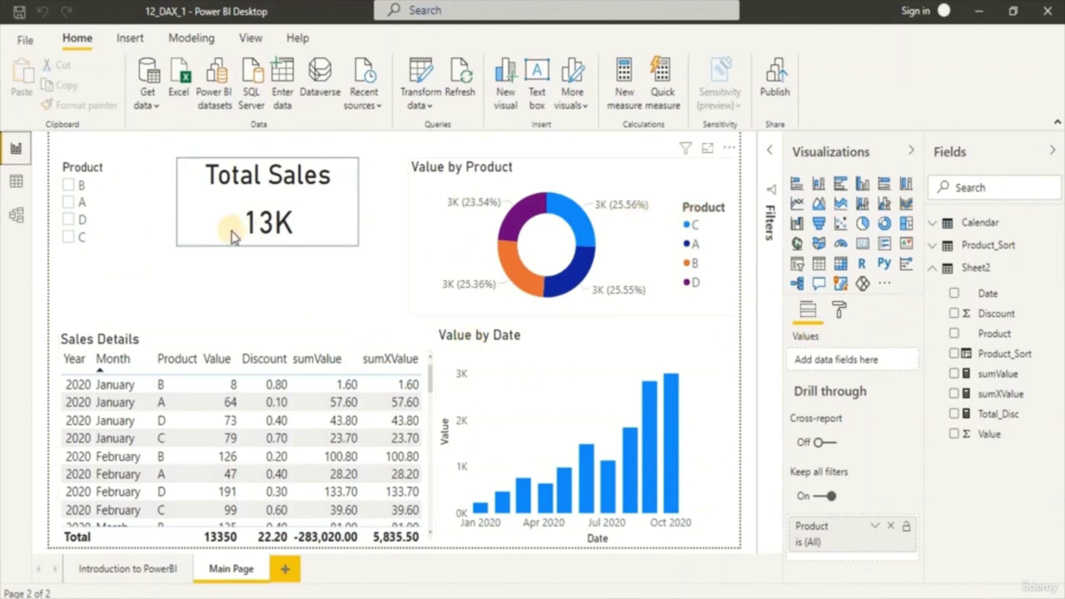
click(798, 268)
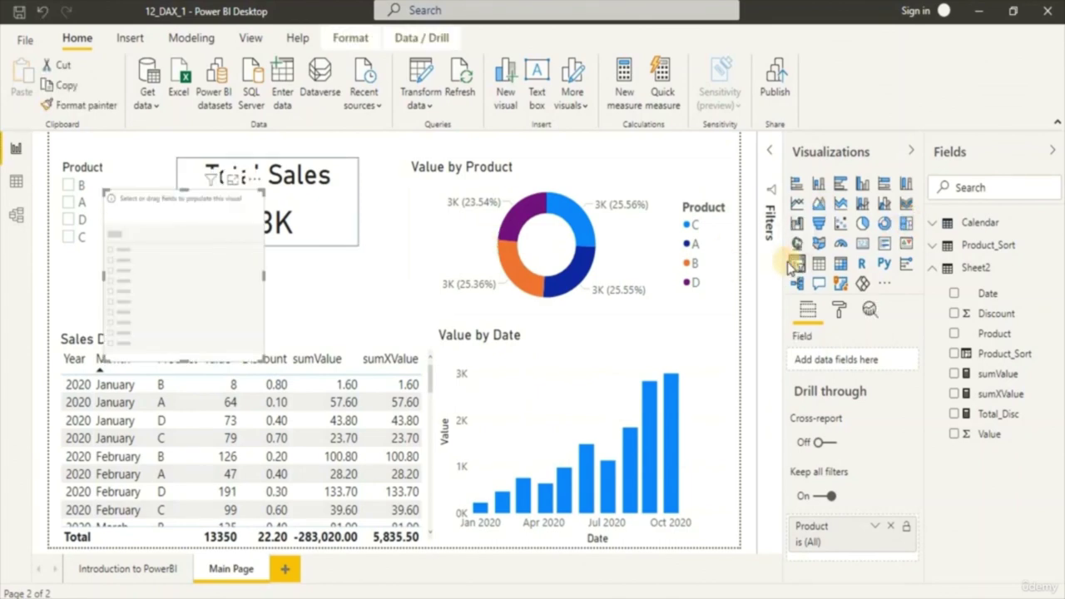
click(933, 225)
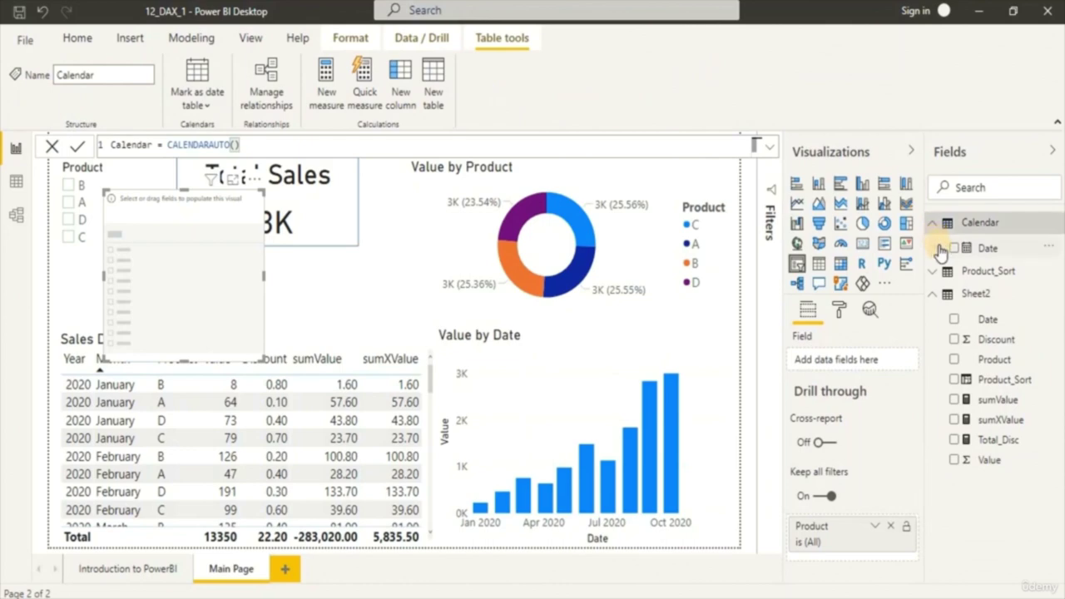
click(938, 249)
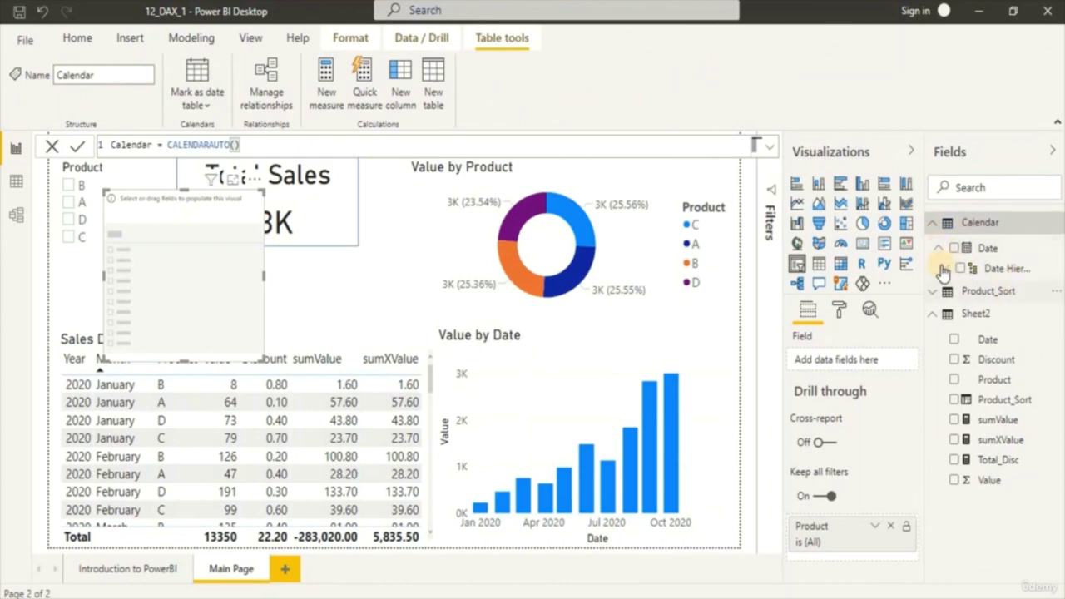
click(945, 268)
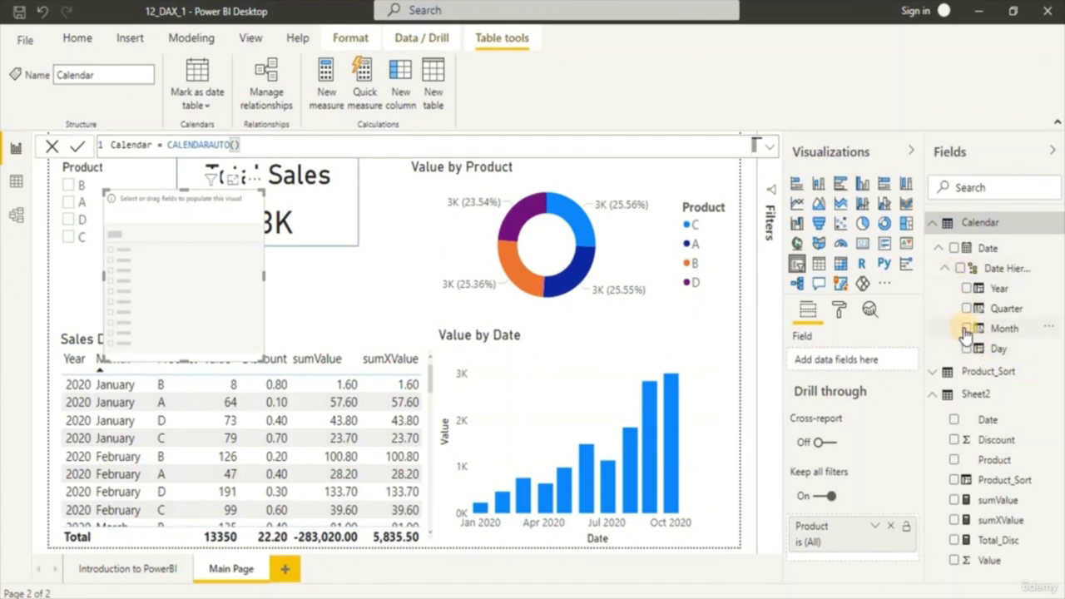
click(966, 329)
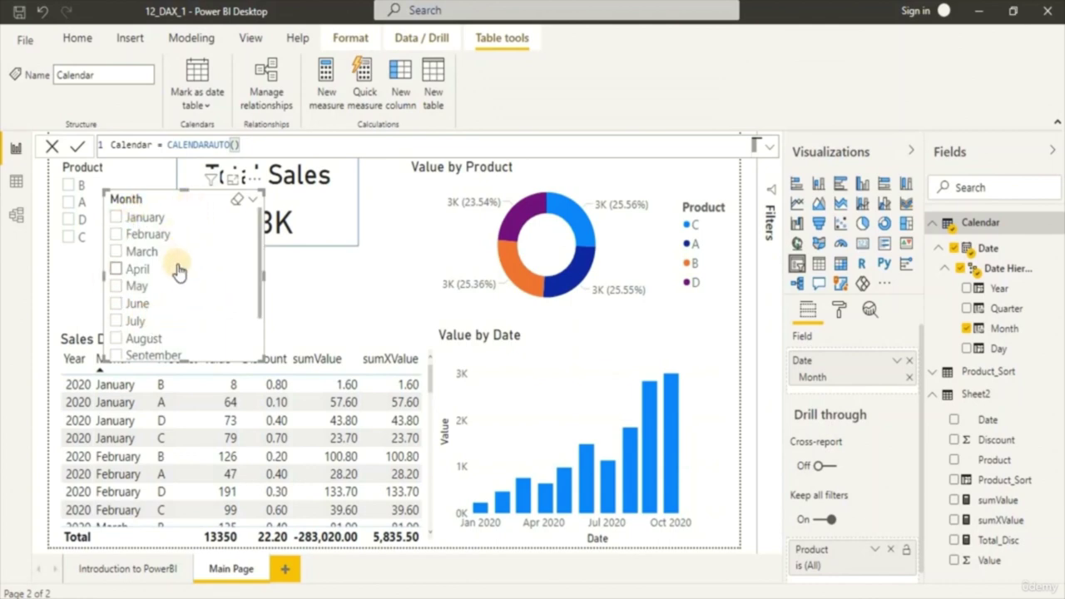
- Shrink the Month slicer in height and width so it clears the Total Sales card
scroll(179, 270, down, 3)
drag(178, 208, 183, 293)
drag(261, 308, 203, 320)
- Resize the Total Sales card towards the Value by Product chart and narrow that chart, freeing space beside the Product slicer
click(208, 202)
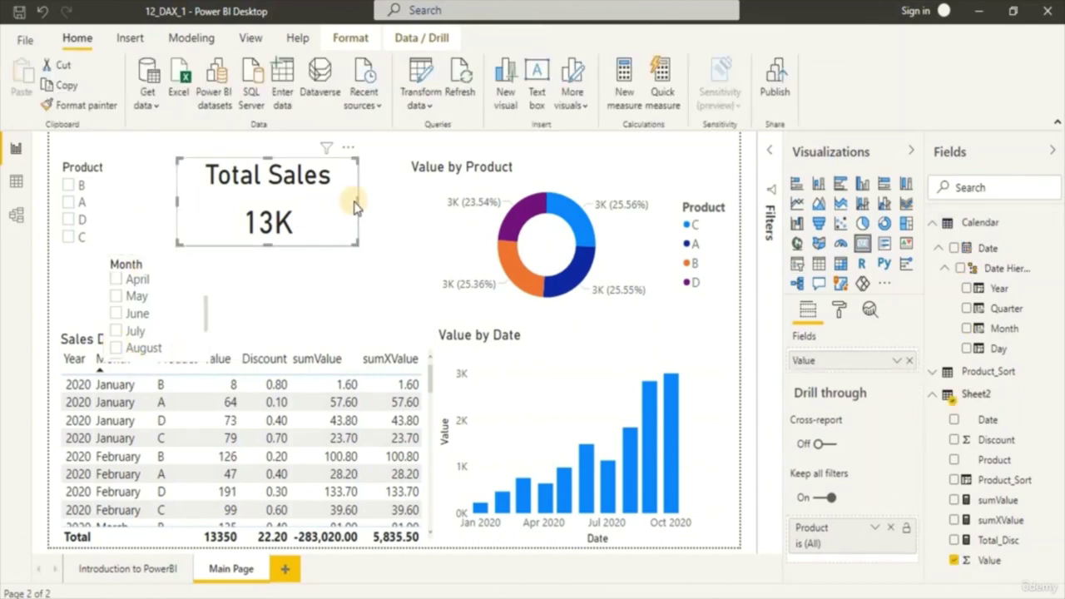
drag(357, 202, 396, 199)
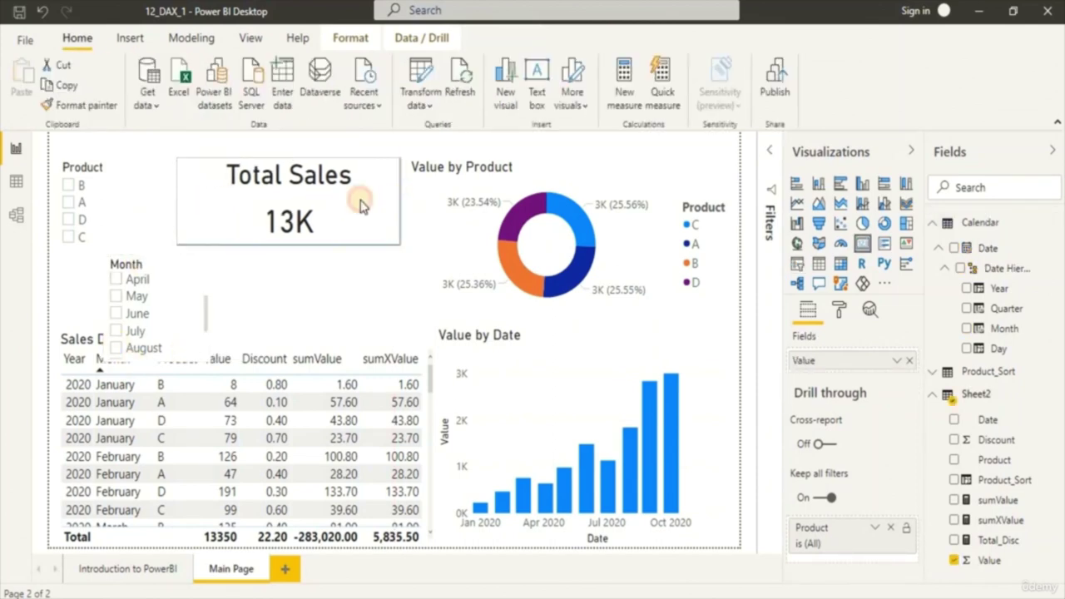
drag(171, 199, 209, 199)
drag(408, 214, 429, 214)
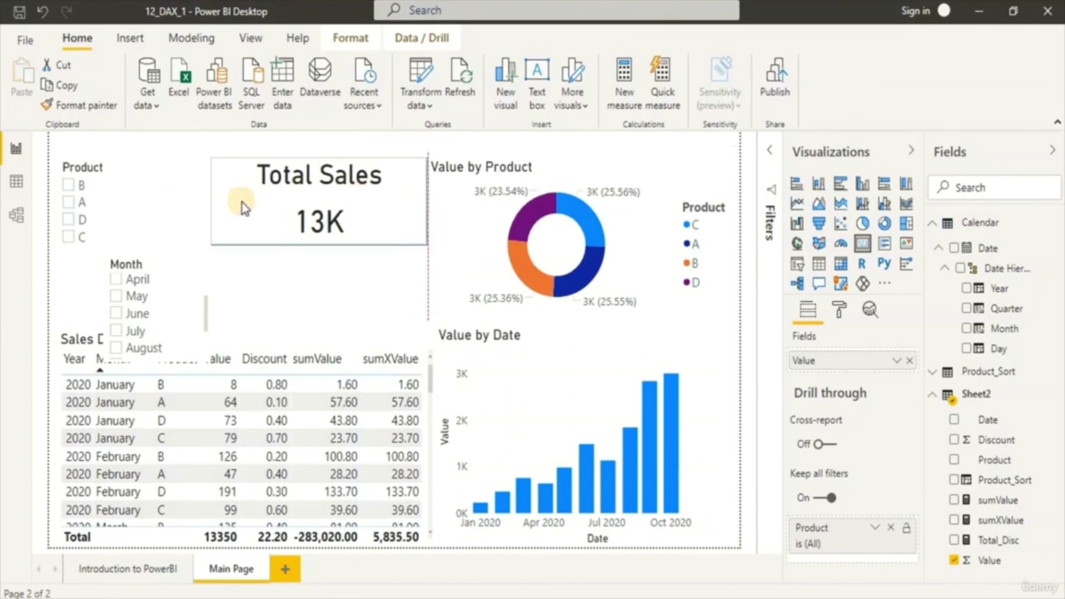
drag(213, 202, 239, 211)
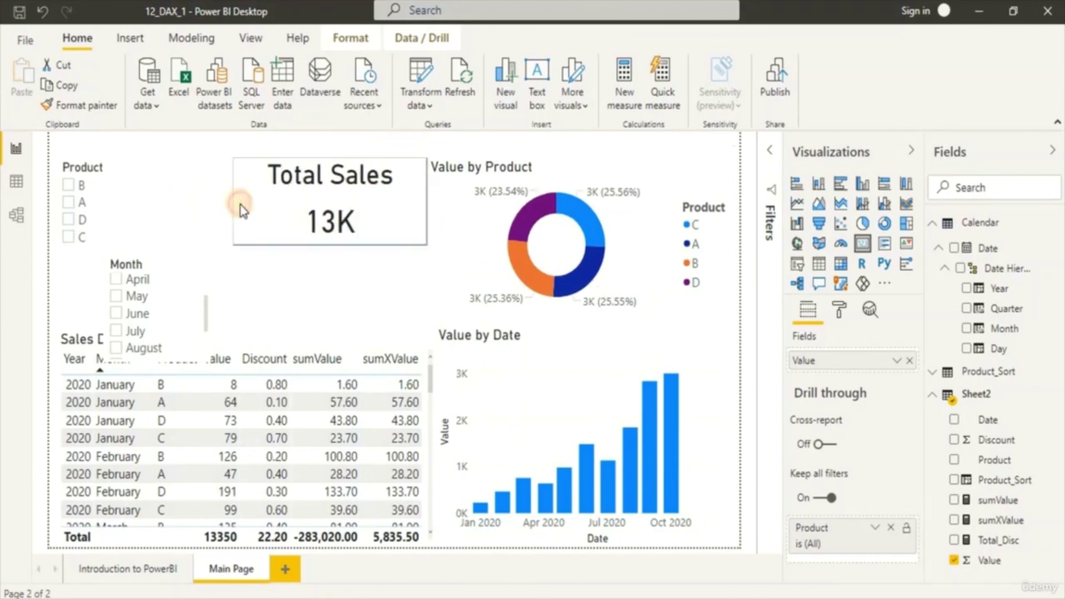
- Place the Month slicer between the Product slicer and the Total Sales card, and bring its list back to January
drag(172, 320, 199, 216)
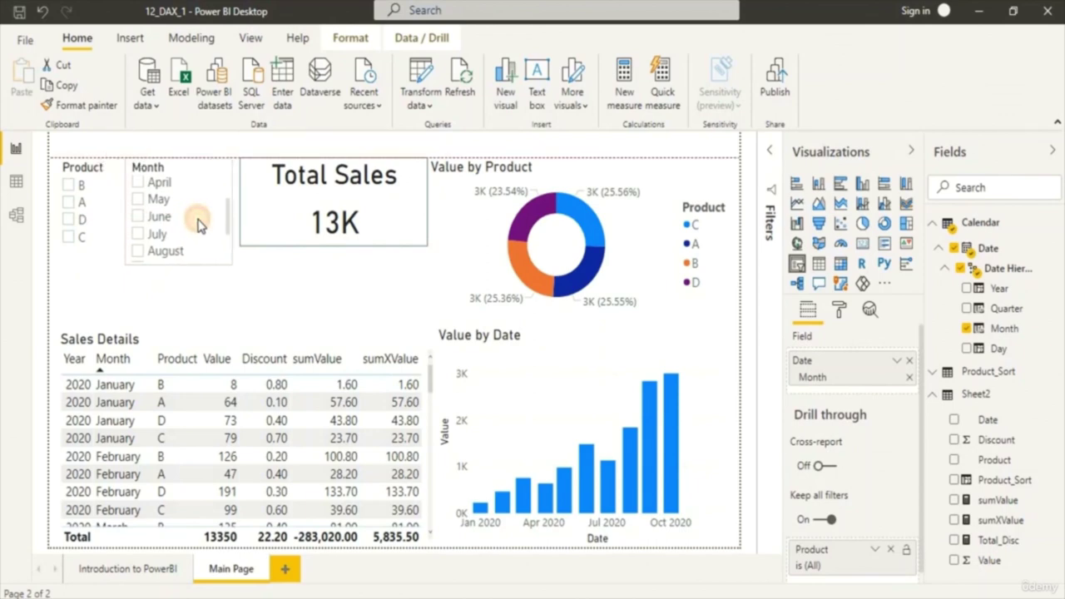
click(165, 279)
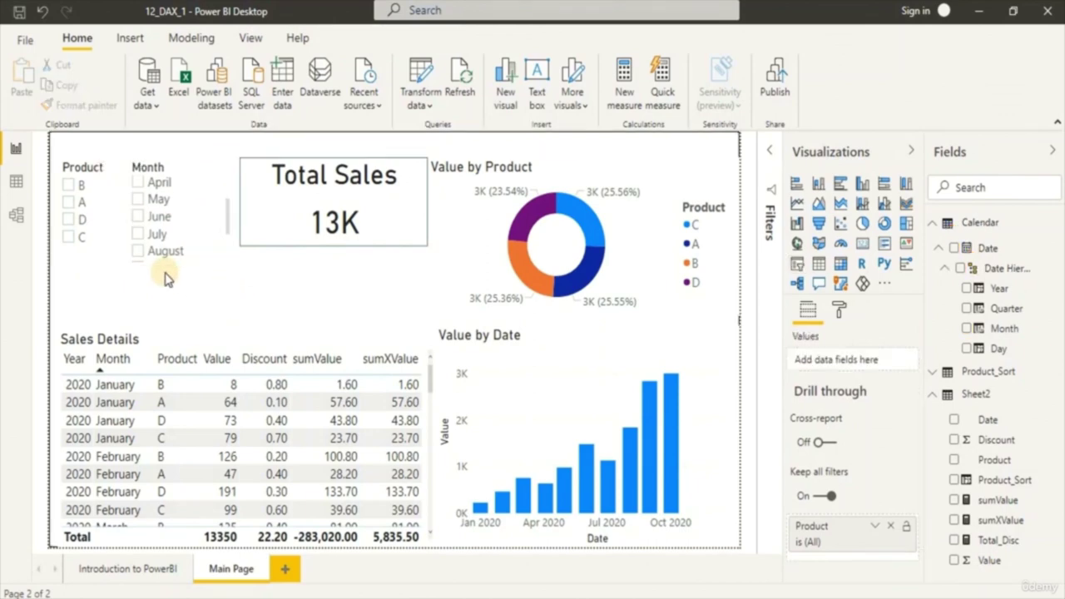
scroll(171, 218, up, 3)
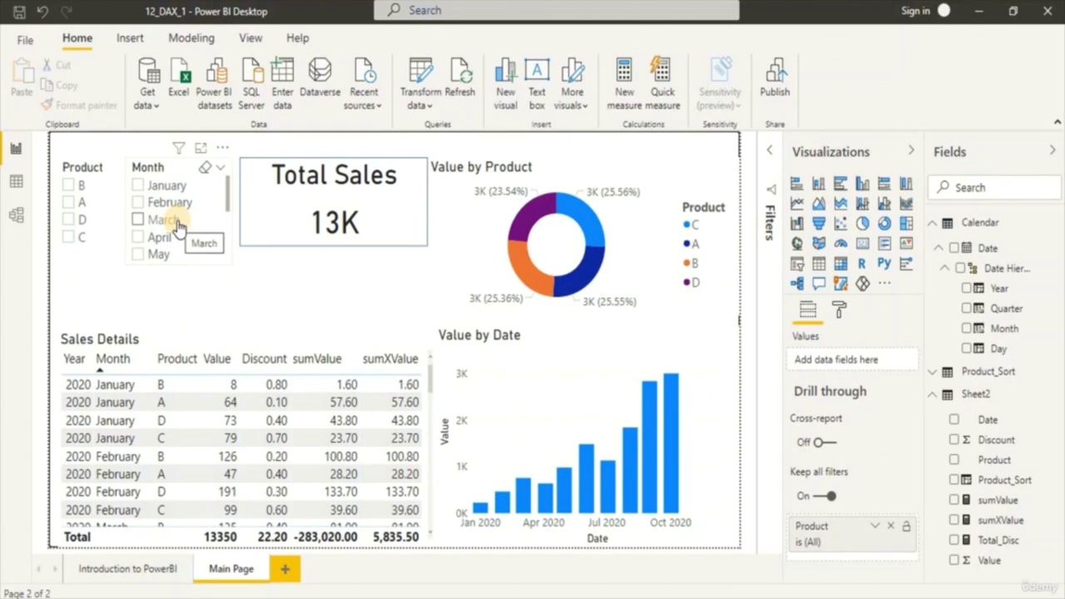
- Remove the sumValue, sumXValue and Discount columns from the Sales Details table
click(337, 343)
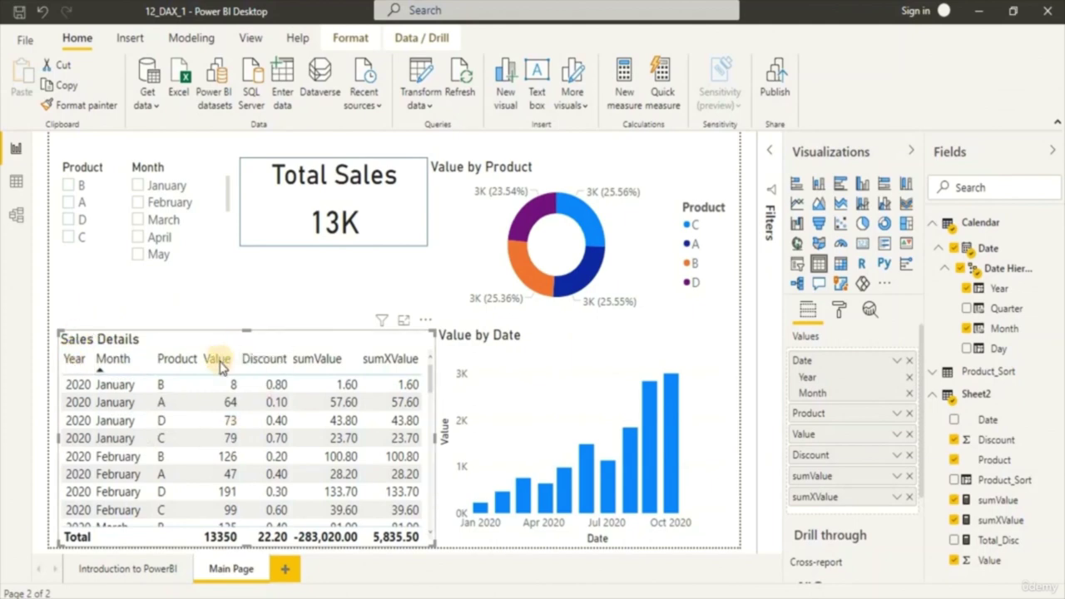
click(955, 500)
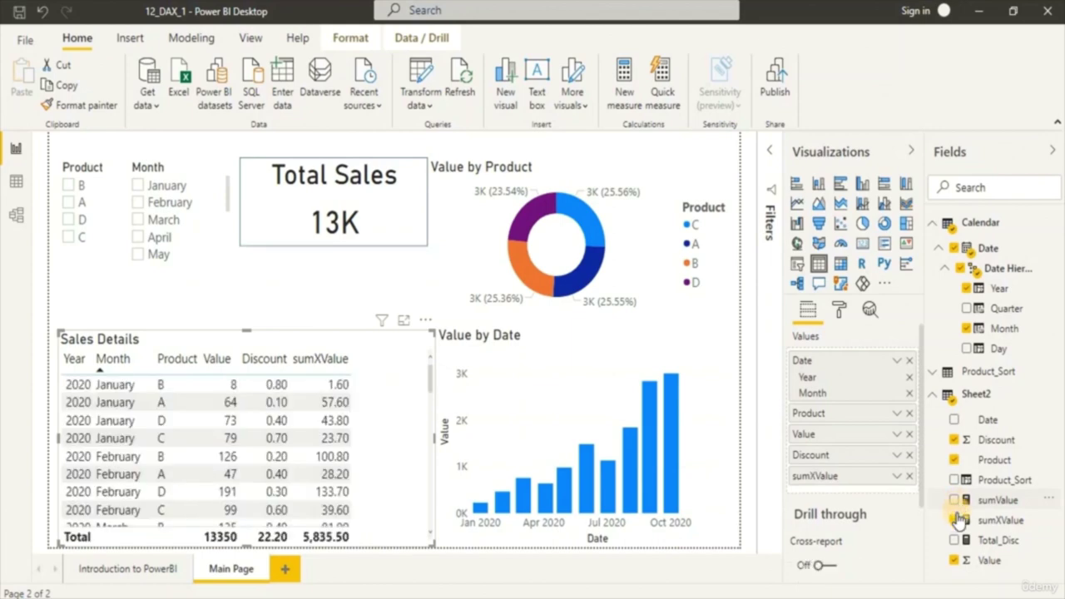
click(954, 519)
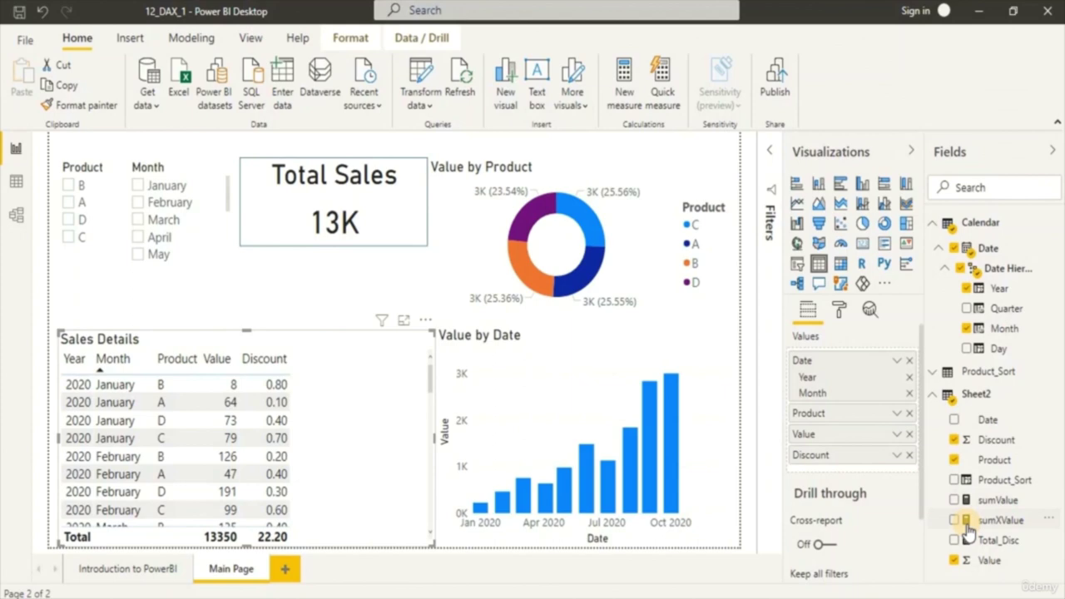
click(956, 441)
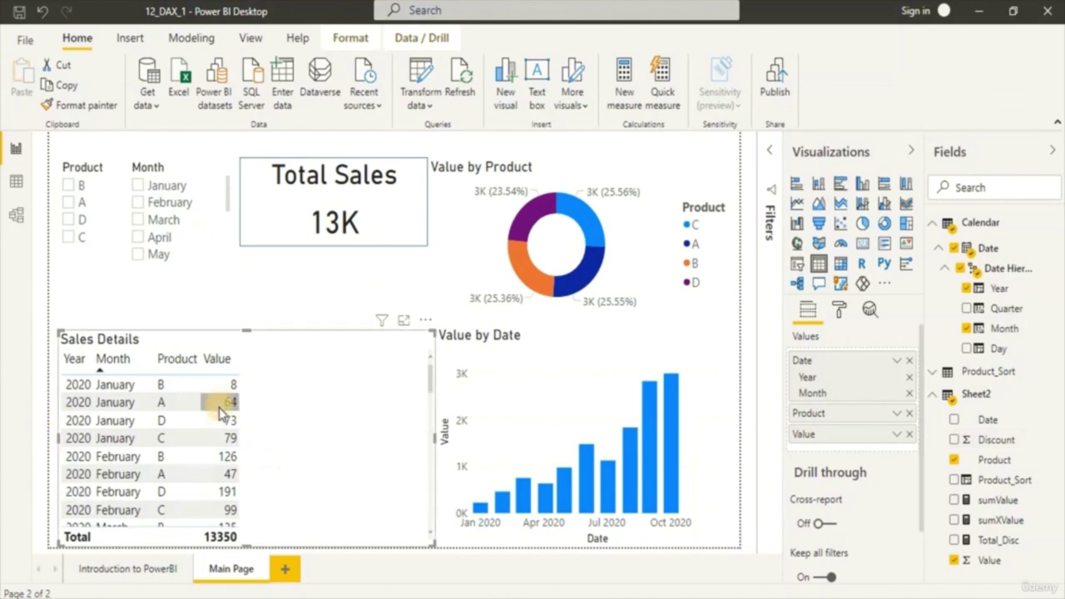
- Start a new measure named Sales_MTD in the Sheet2 table, using the TOTALMTD function
right_click(986, 401)
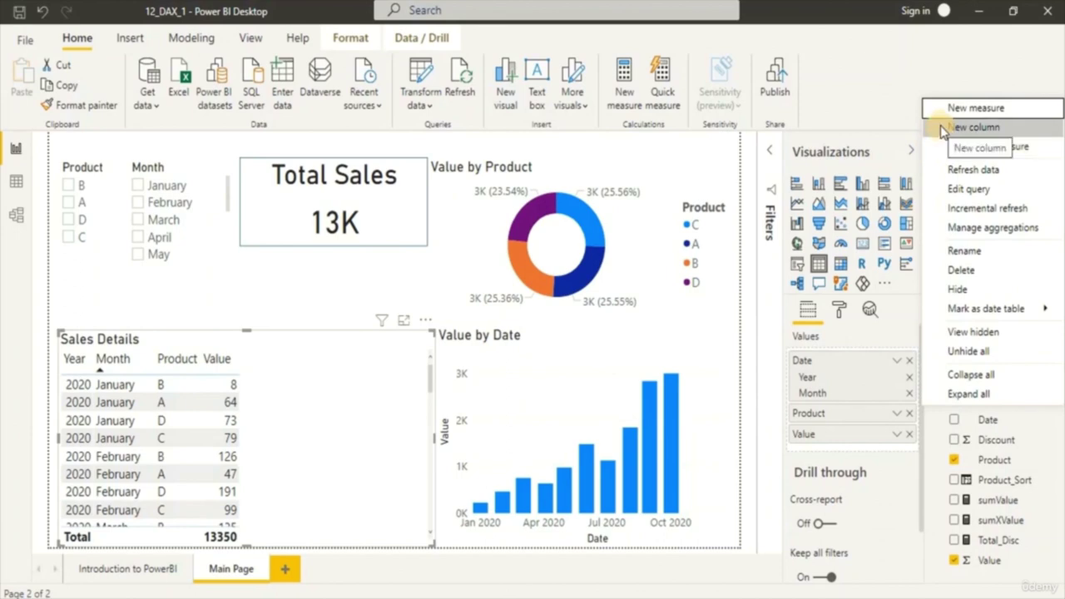
click(973, 108)
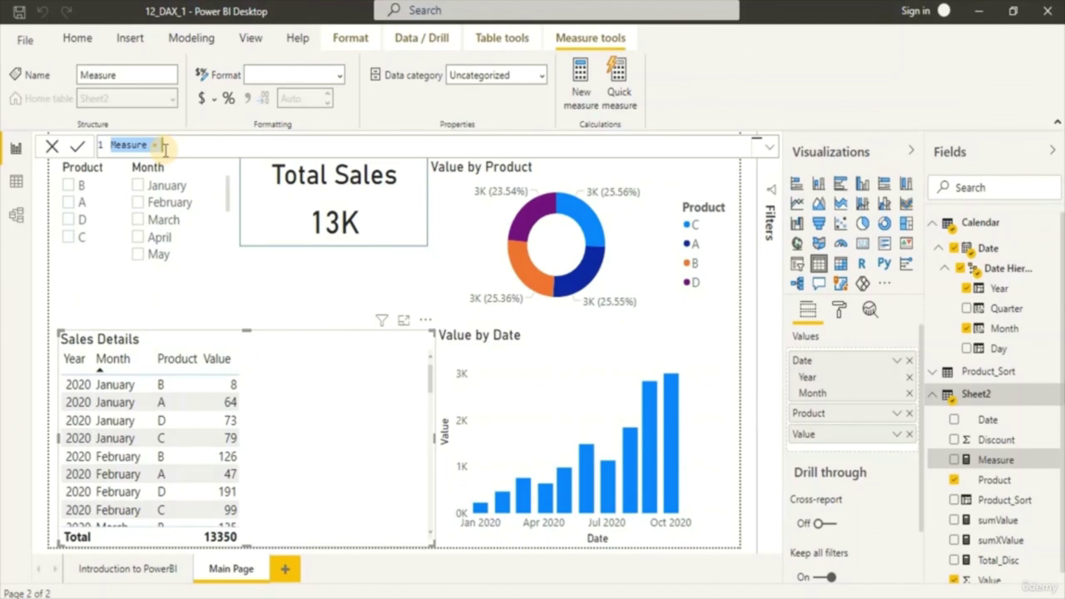
text(Sl)
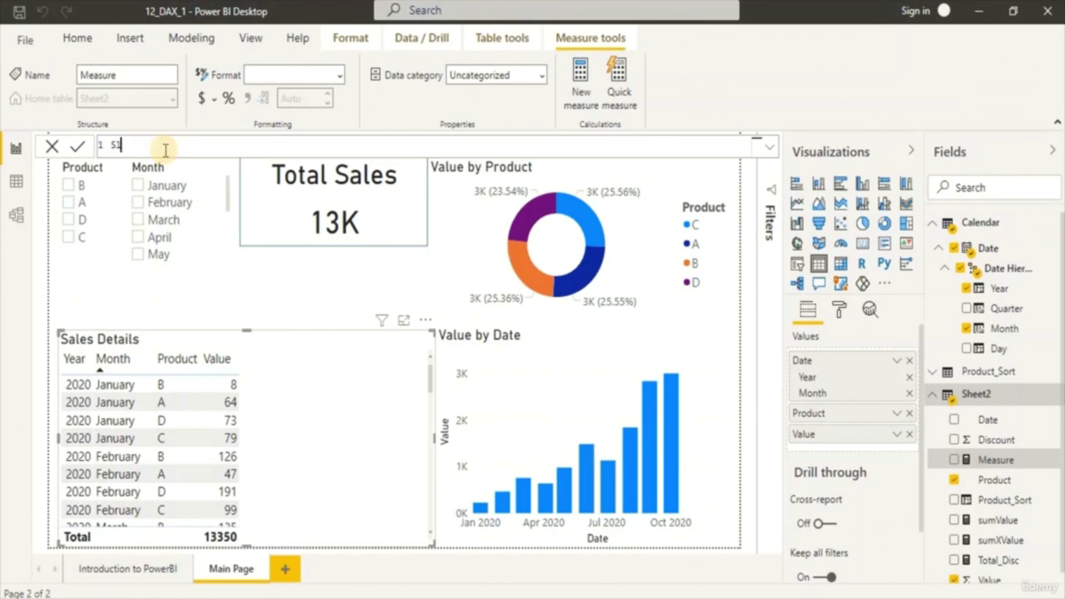
text(aesles_MTD=TOT)
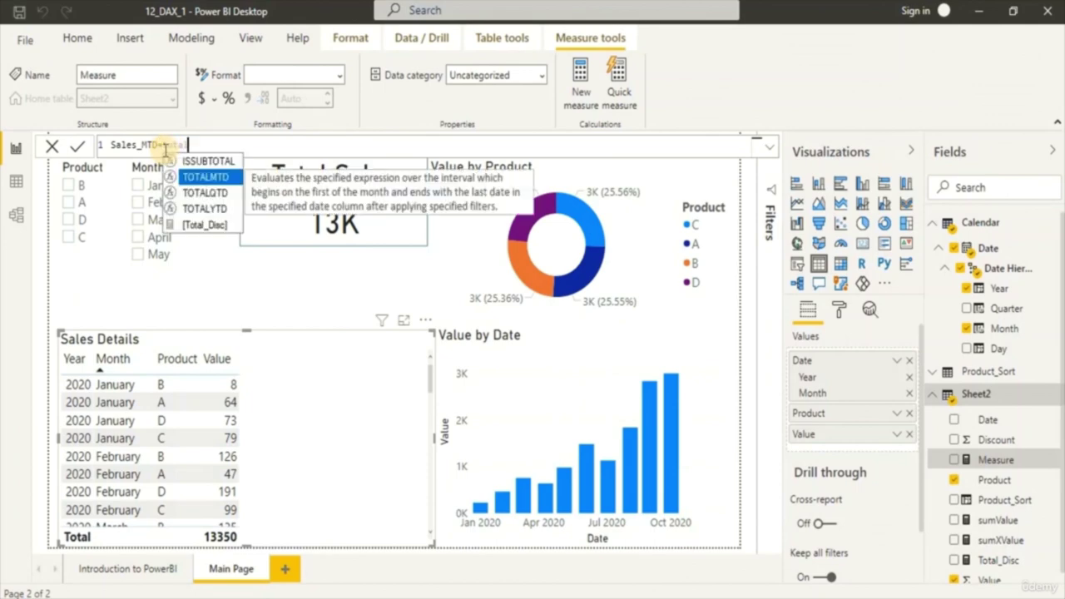
key(Tab)
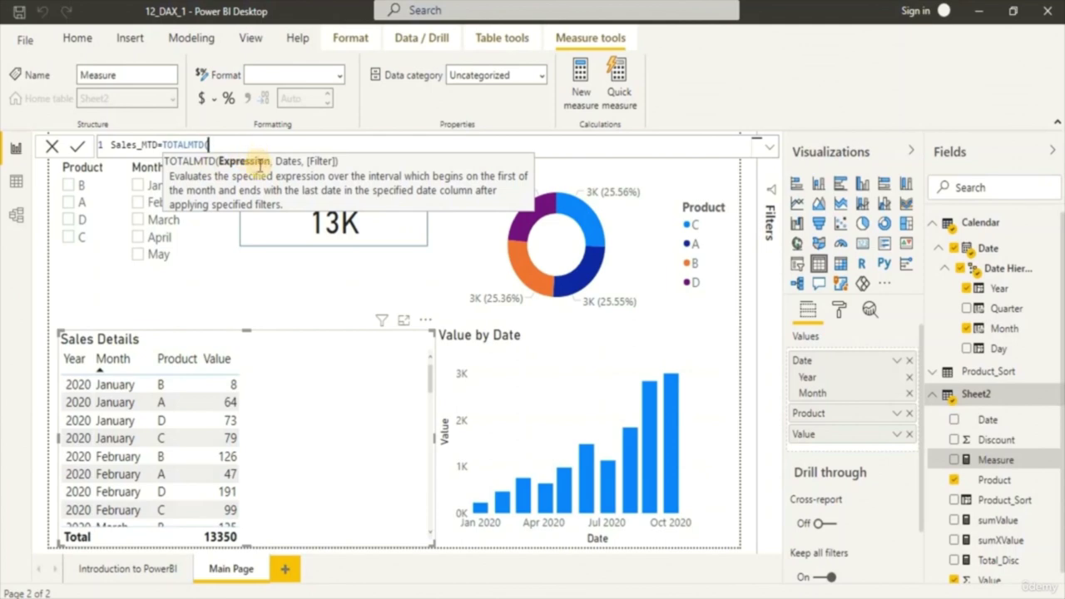
- Enter sum(Sheet2[Value]) as the expression argument of the Sales_MTD measure
text(sum()
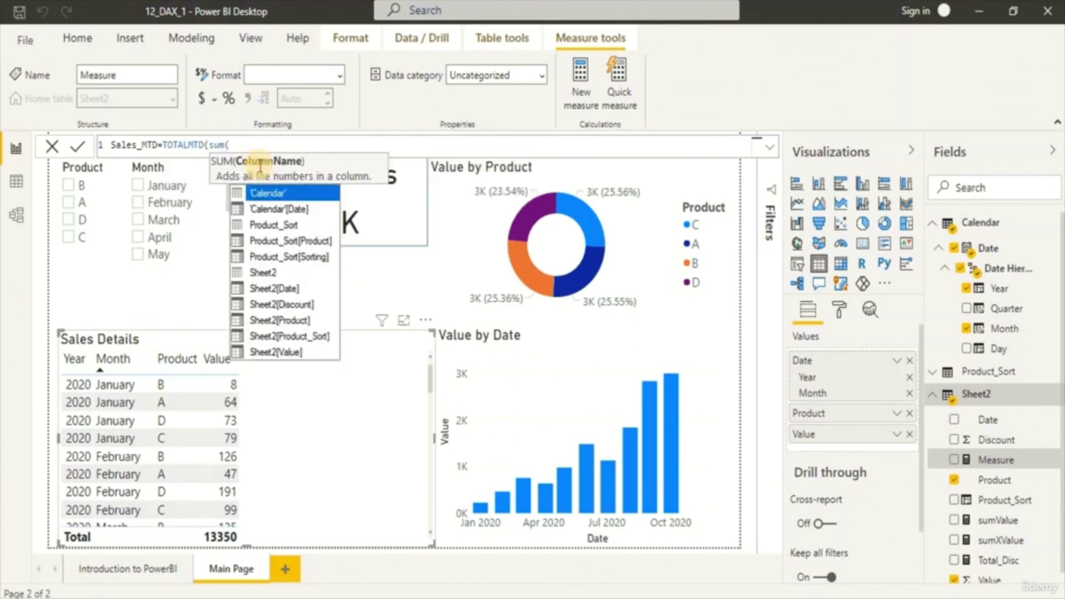
key(Down)
key(Down)
key(Down)
key(Down)
key(Down)
key(Down)
key(Down)
key(Down)
key(Down)
key(Down)
key(Tab)
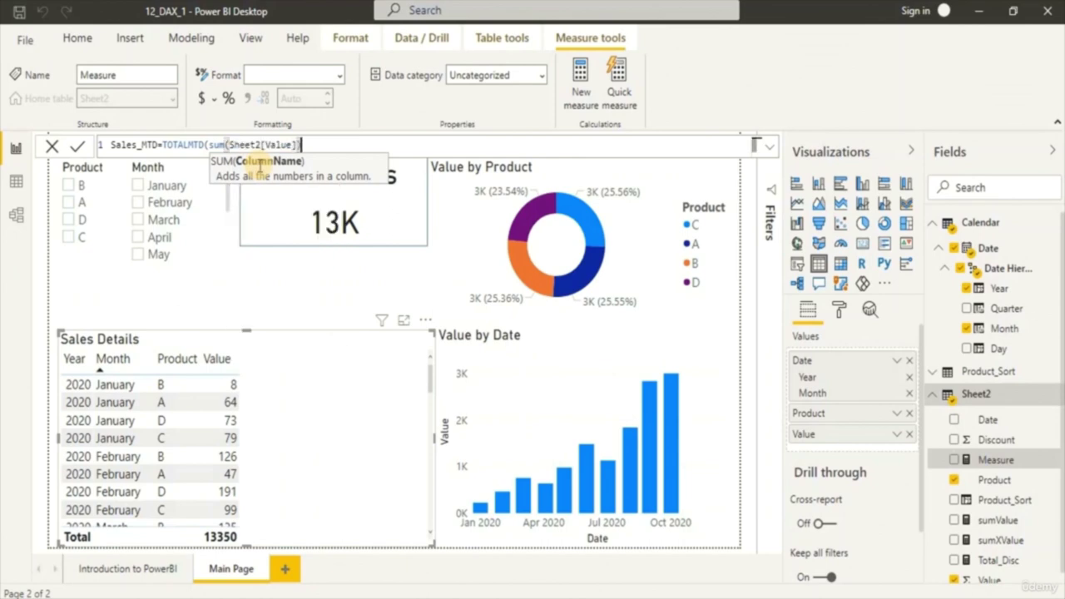
text(),)
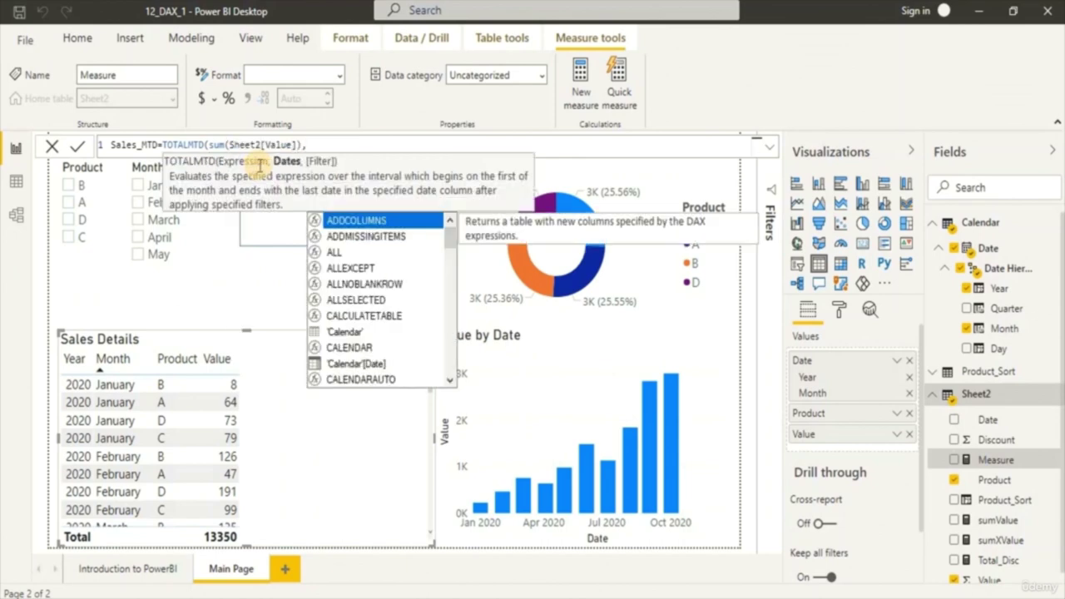
- Complete the Sales_MTD formula with 'Calendar'[Date] as the dates argument and commit the measure
double_click(351, 368)
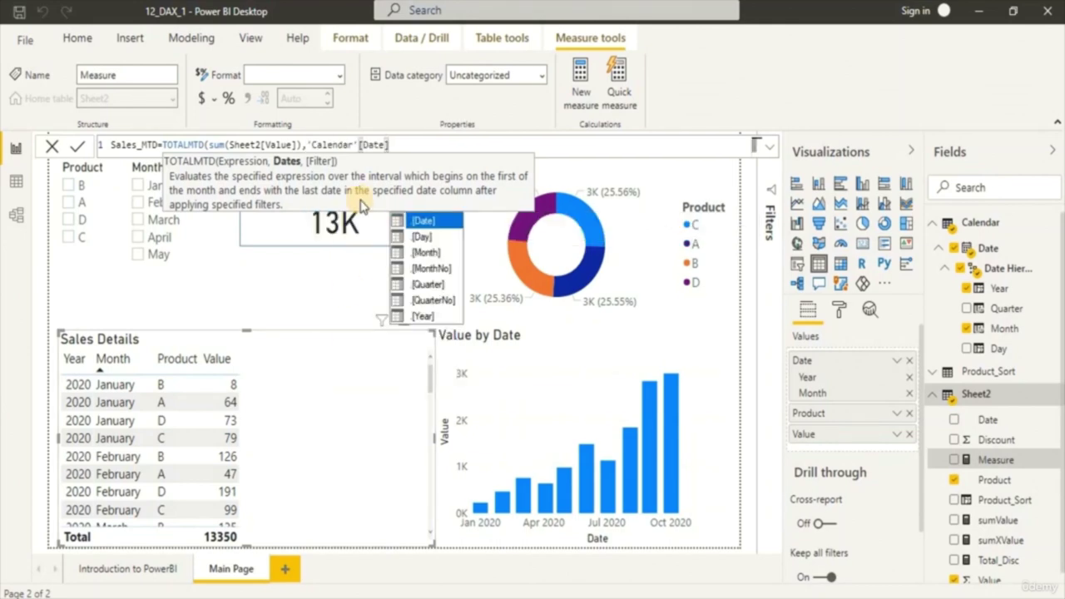
text())
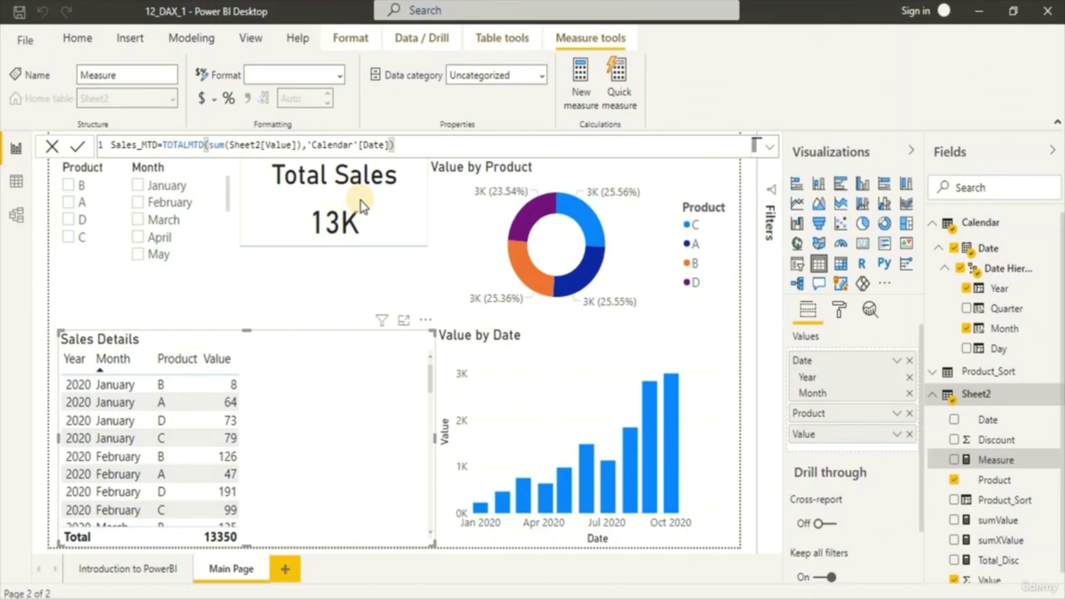
click(362, 206)
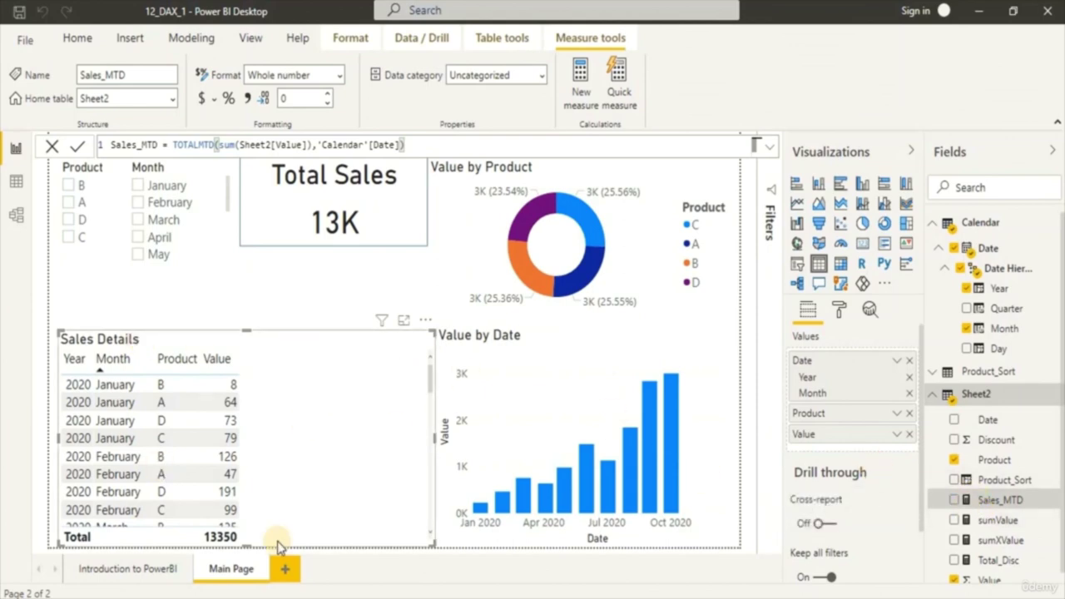
- Add Sales_MTD to the Sales Details table and filter the report to October with the Month slicer
click(954, 500)
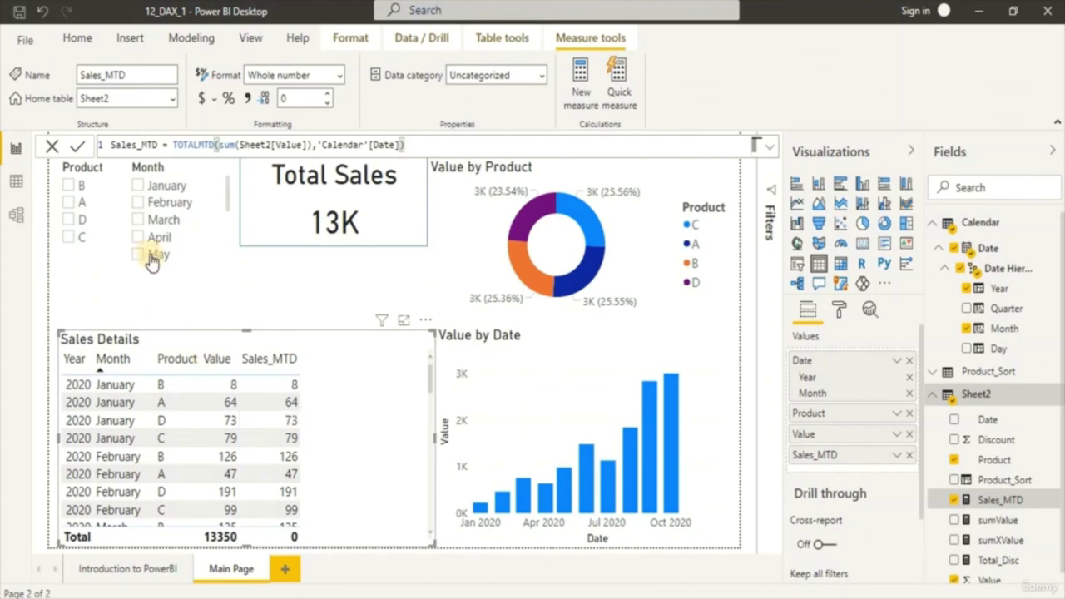
scroll(158, 241, down, 3)
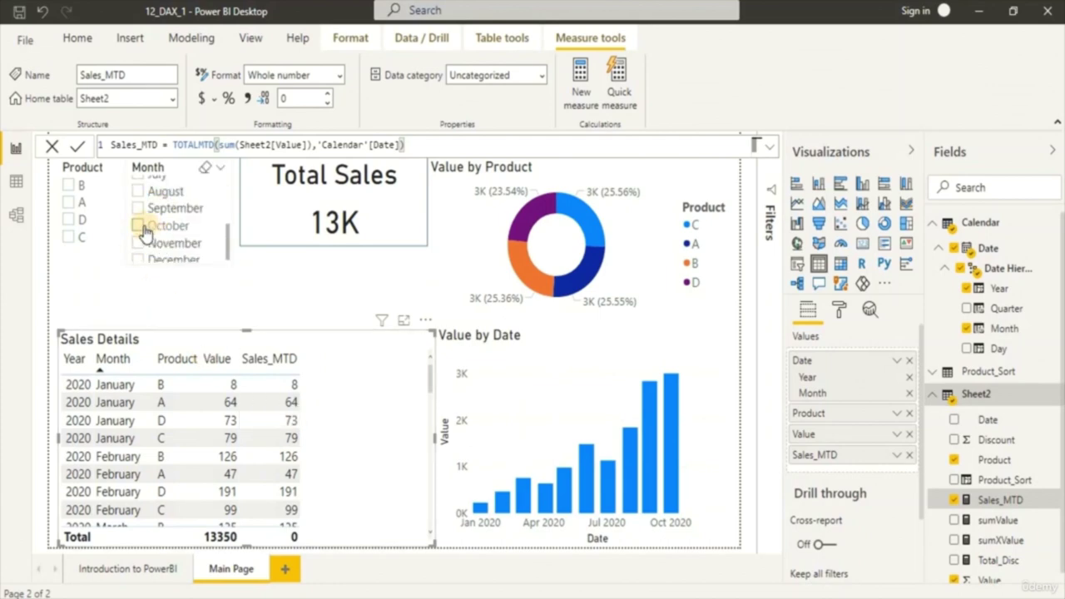
click(143, 228)
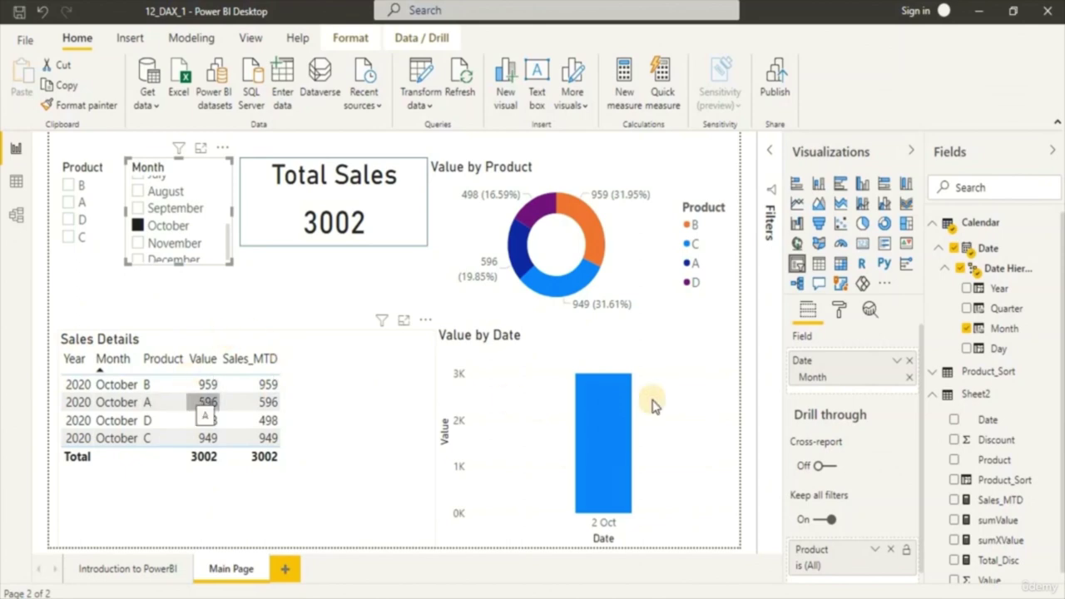
- Start another new measure in Sheet2 named Sales_YTD, using the TOTALYTD function
right_click(991, 403)
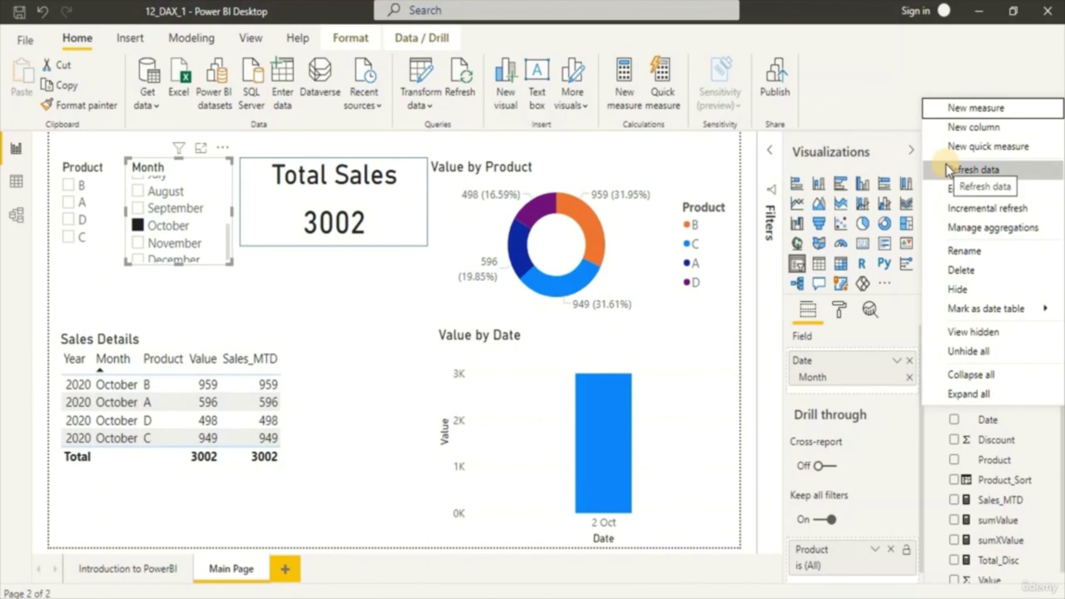
click(969, 108)
text(Sales_)
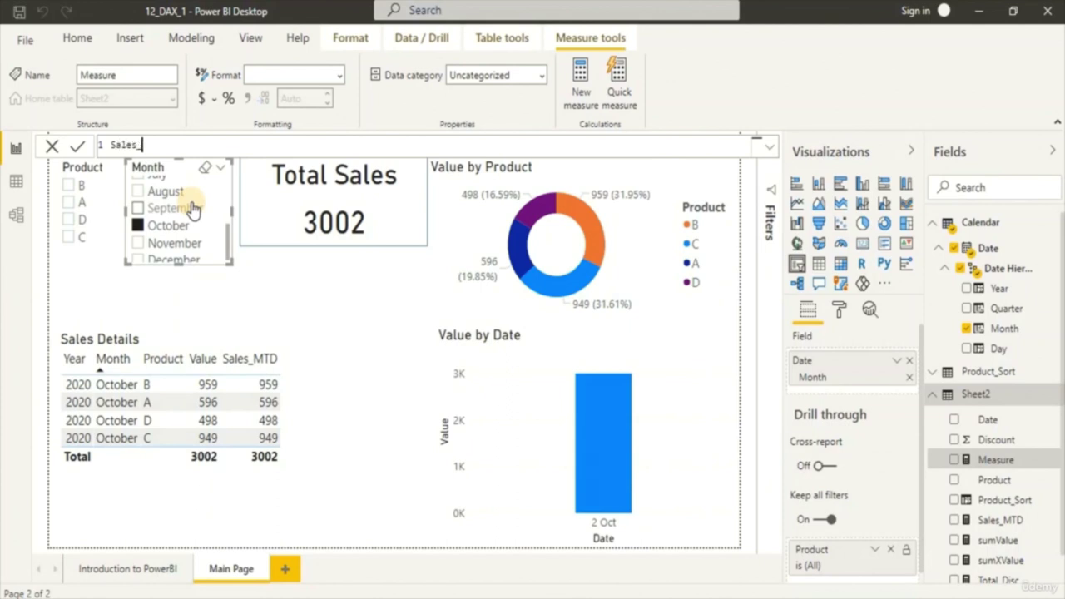
text(YTD =tota)
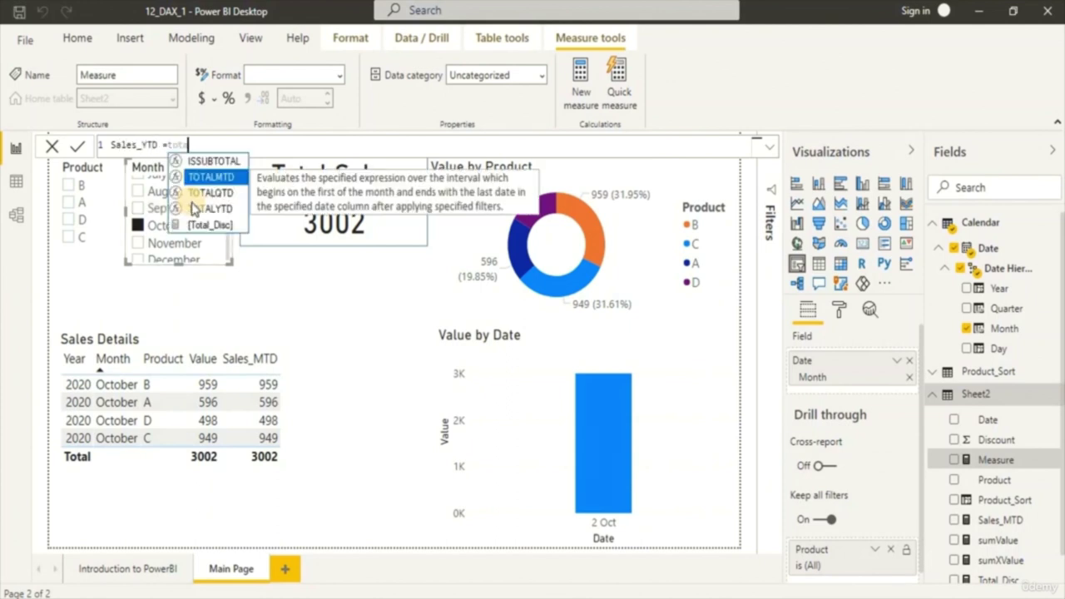
click(192, 208)
key(Tab)
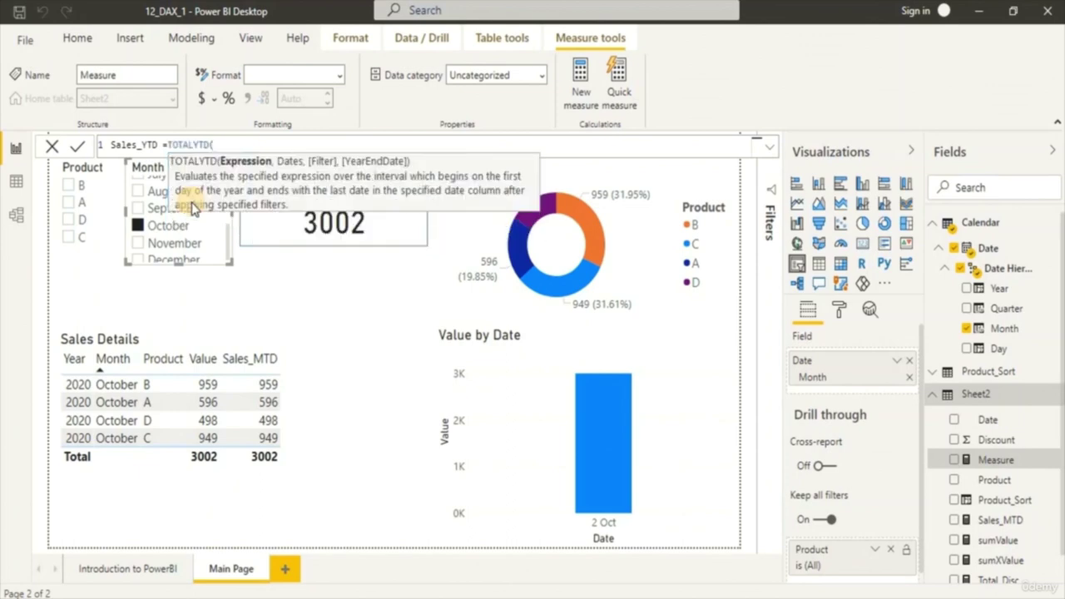
- Complete the Sales_YTD formula with sum(Sheet2[Value]) as expression and 'Calendar'[Date] as dates, and commit the measure
text(sum()
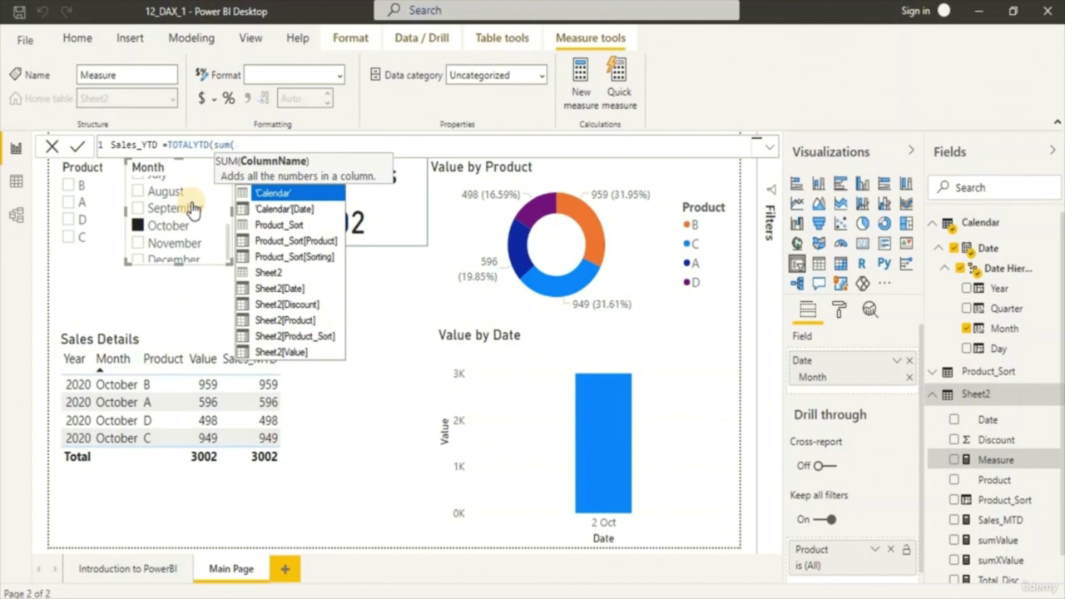
text(Sheet2[Value]))
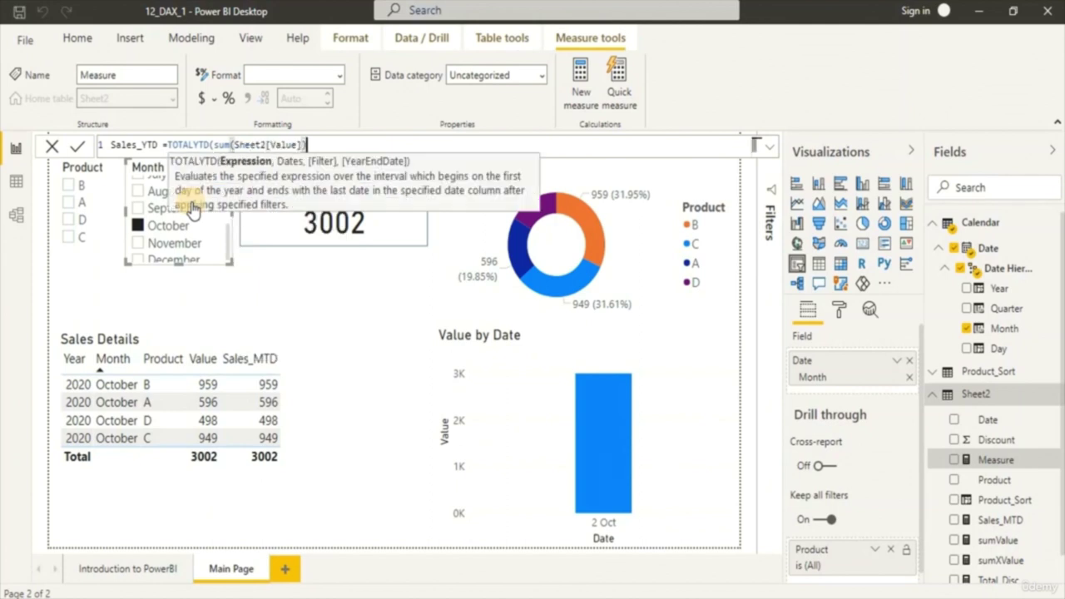
text(,)
key(Down)
key(Down)
key(Down)
key(Down)
key(Down)
key(Down)
key(Down)
key(Down)
key(Down)
key(Tab)
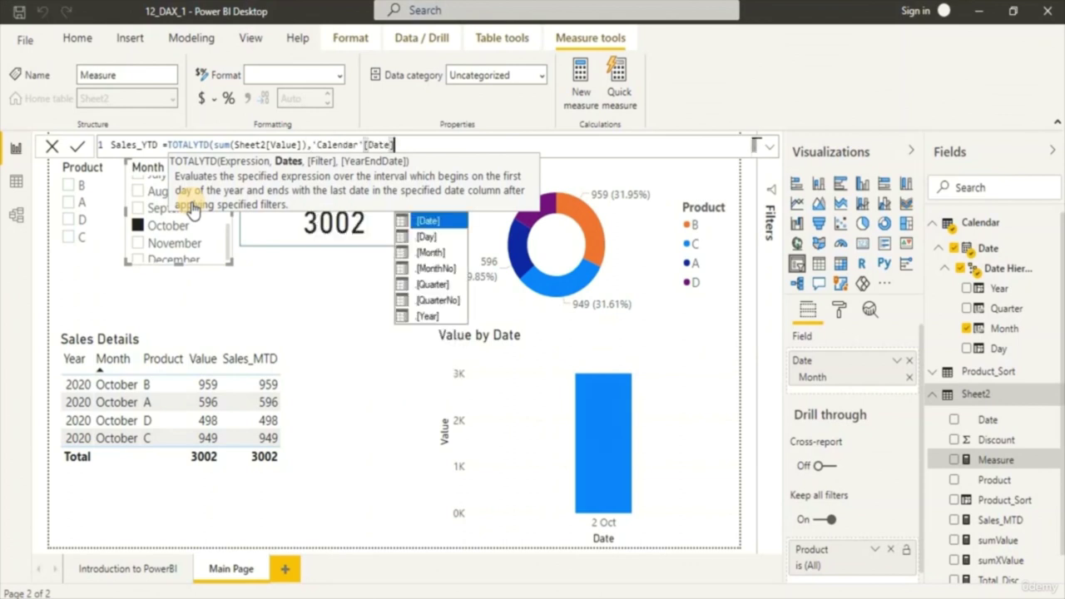
text())
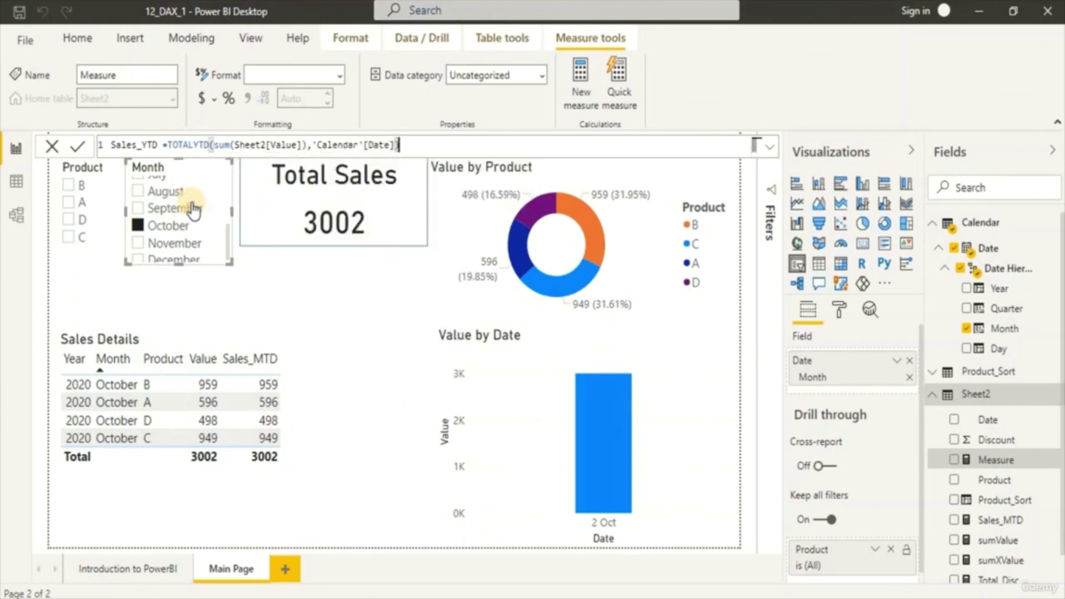
key(Return)
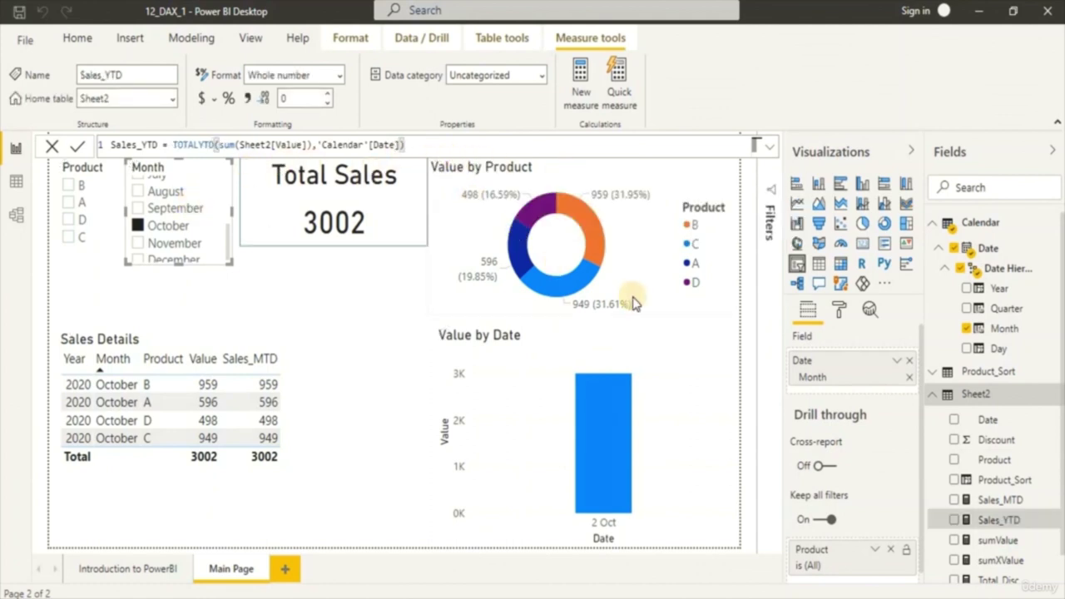
- Add Sales_YTD to the Sales Details table and switch the Month slicer from October to September
click(344, 418)
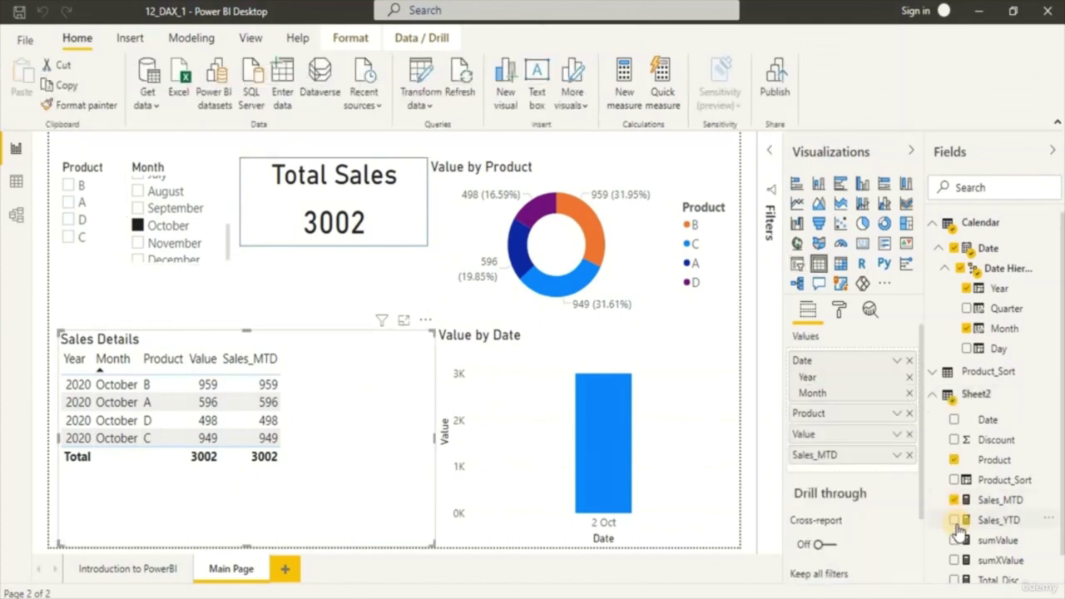
click(954, 520)
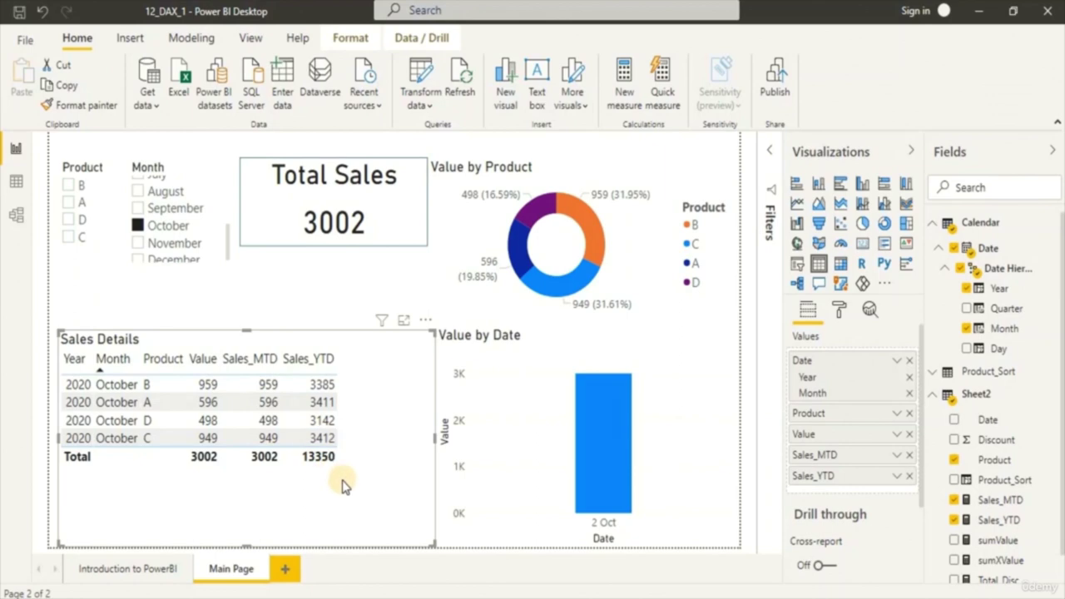
click(137, 213)
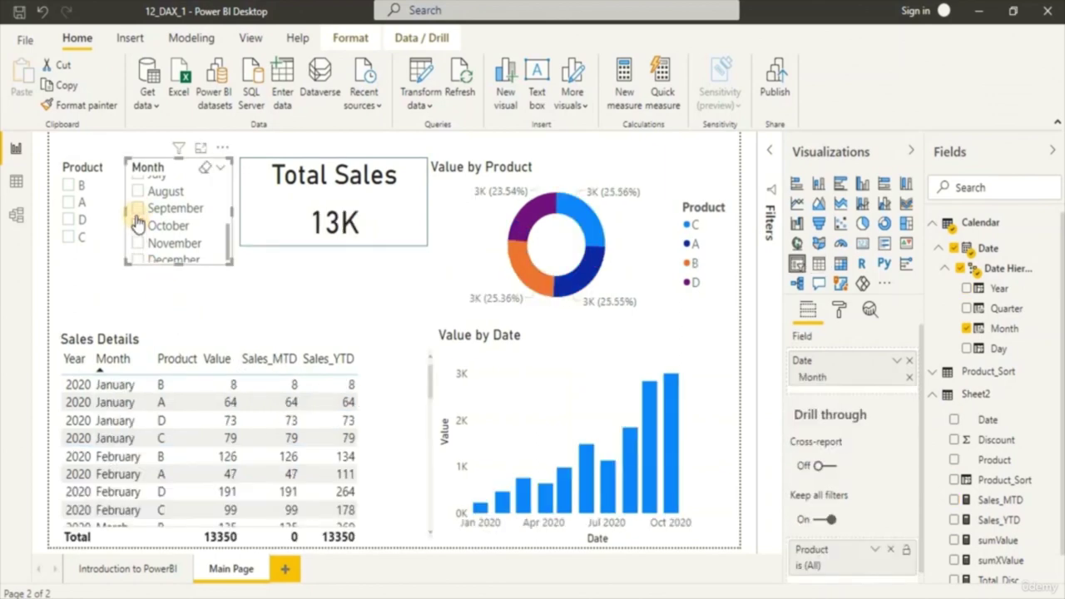
click(138, 211)
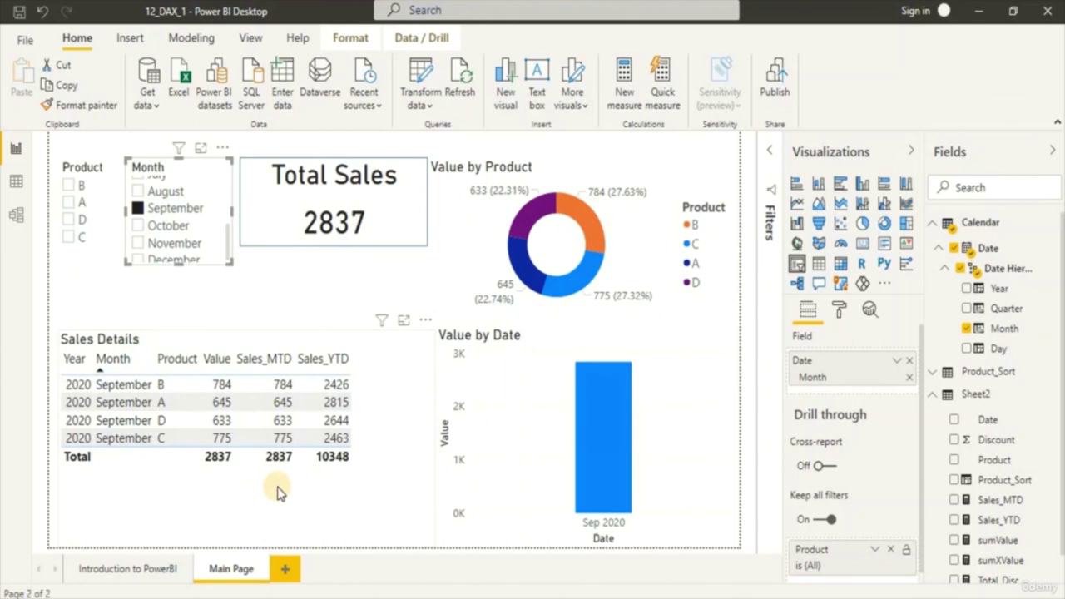
click(272, 273)
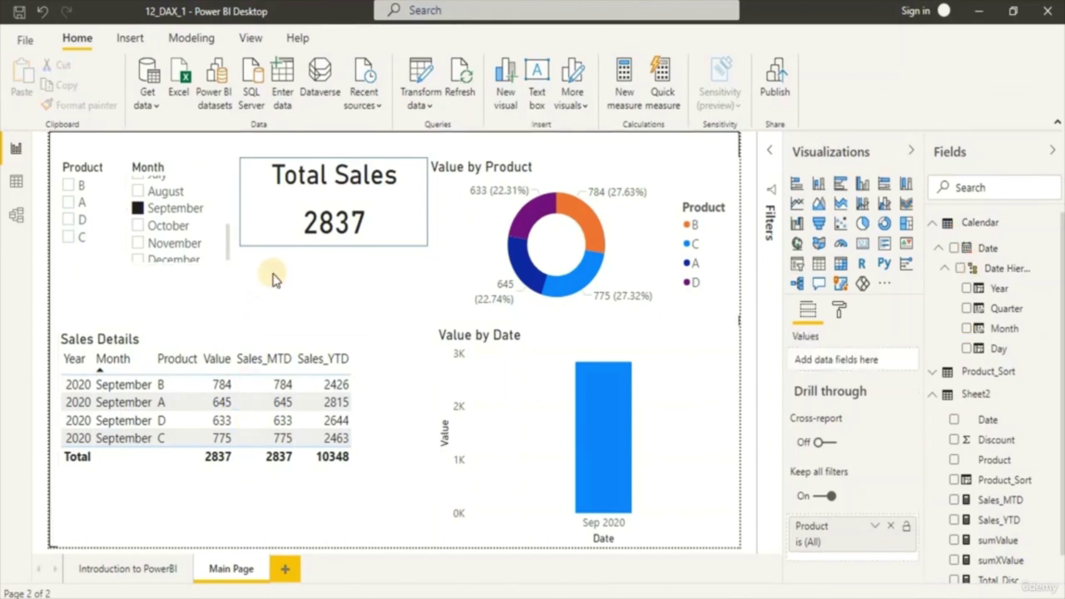
- Open the Sales_MTD measure's formula and examine its TOTALMTD expression
click(998, 499)
drag(230, 145, 172, 145)
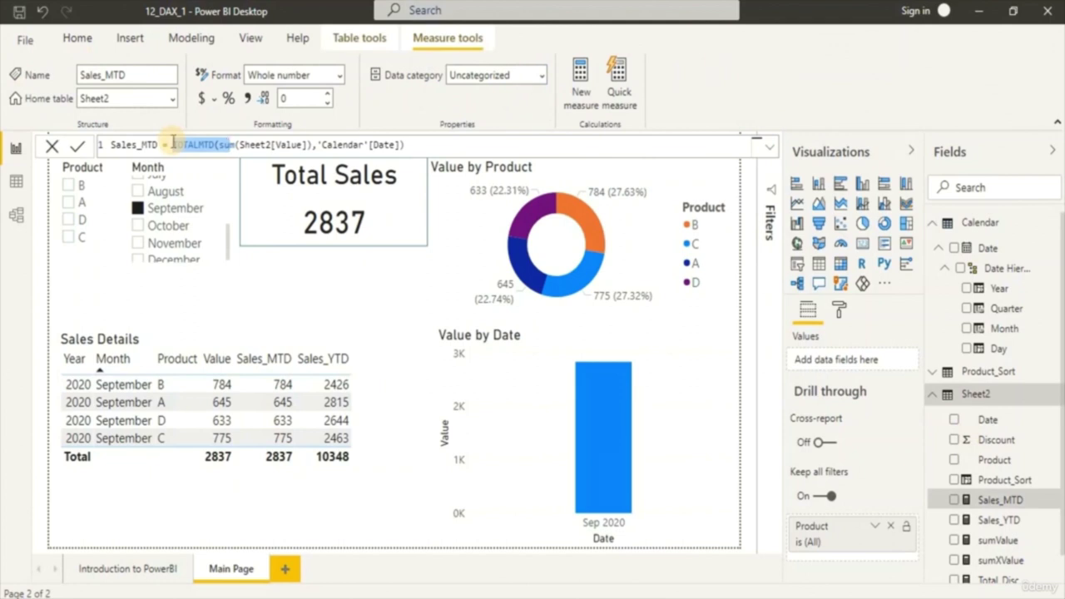
click(411, 146)
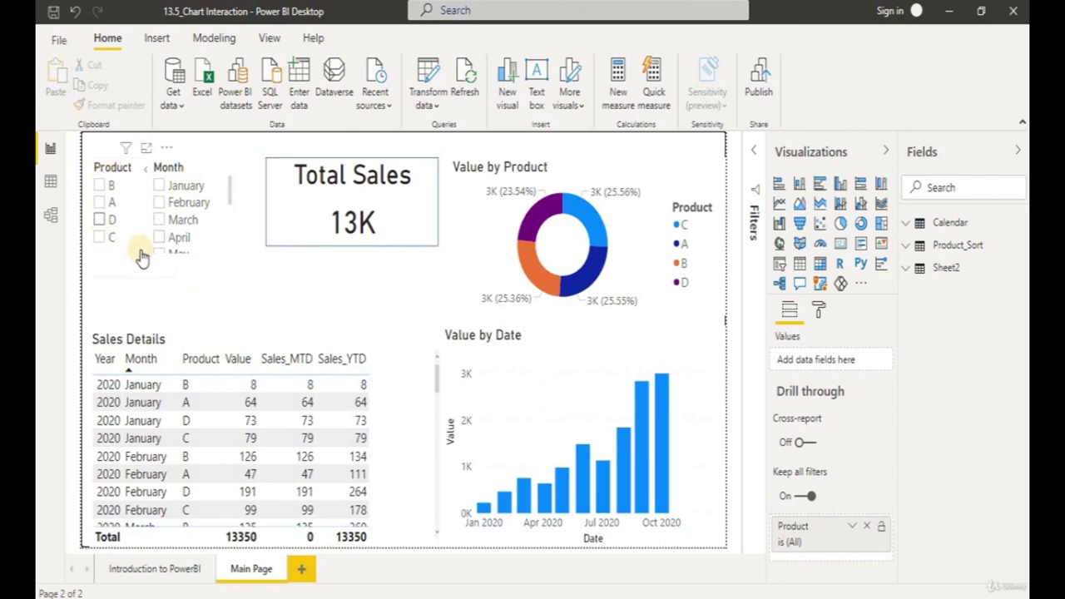
click(332, 215)
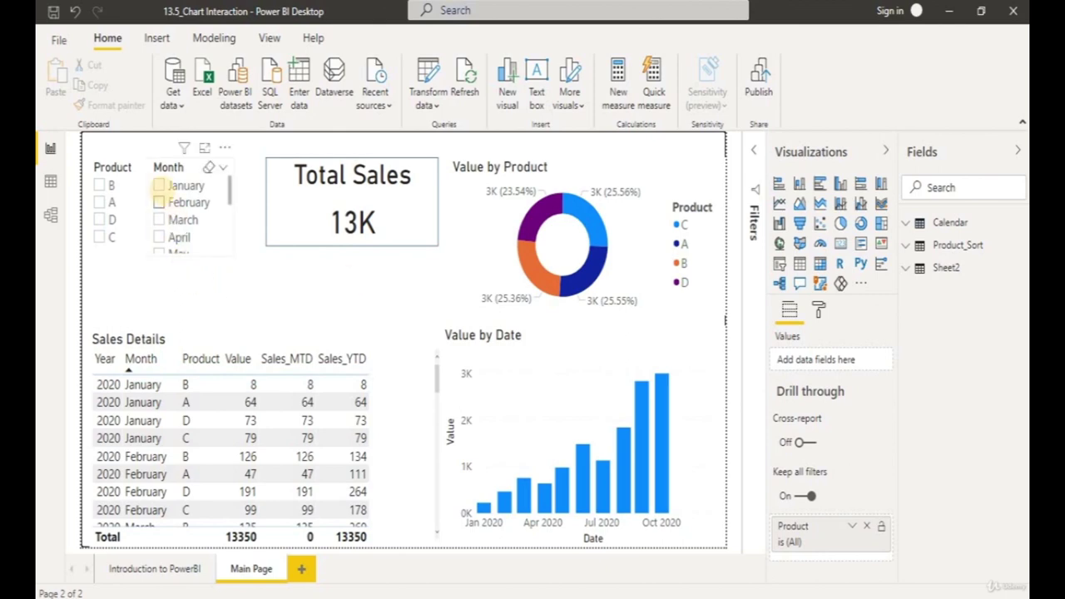
- Filter the report by product B in the Product slicer, examine the visuals, and clear the selection again
scroll(160, 217, down, 3)
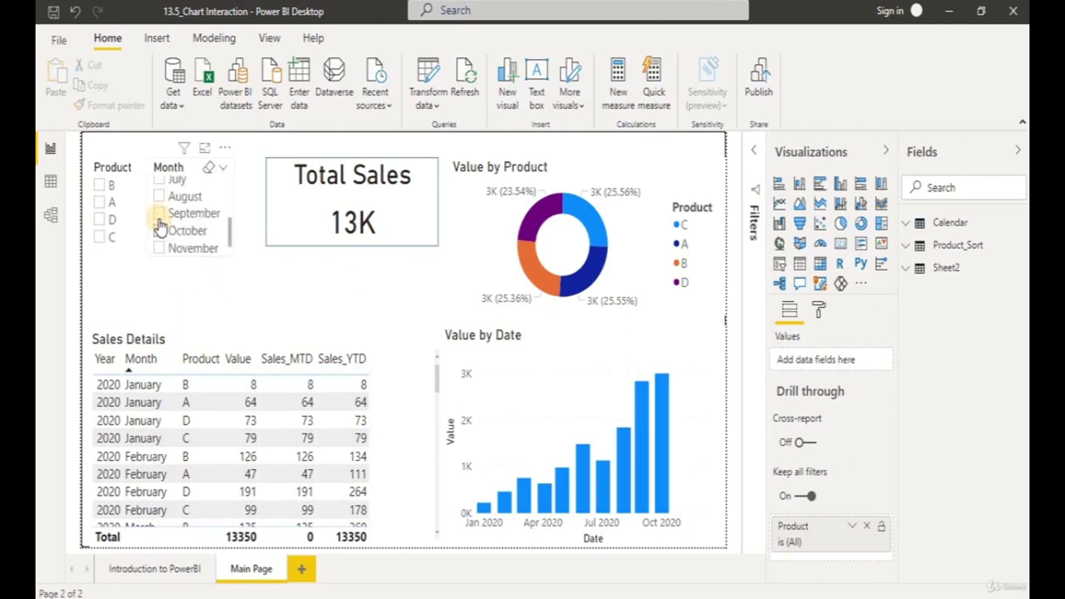
scroll(157, 219, up, 3)
click(99, 186)
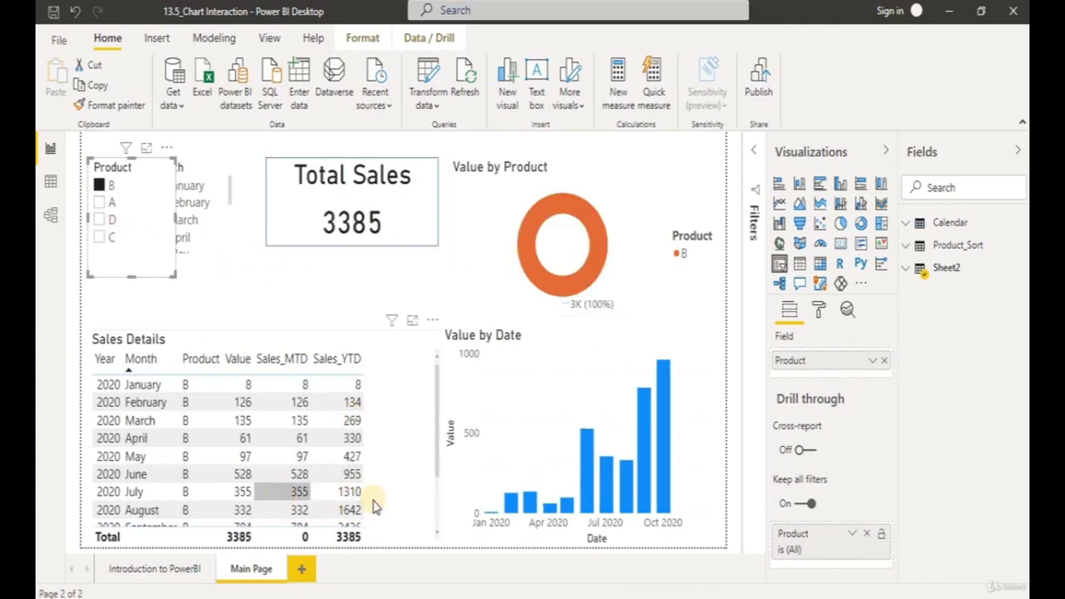
click(100, 193)
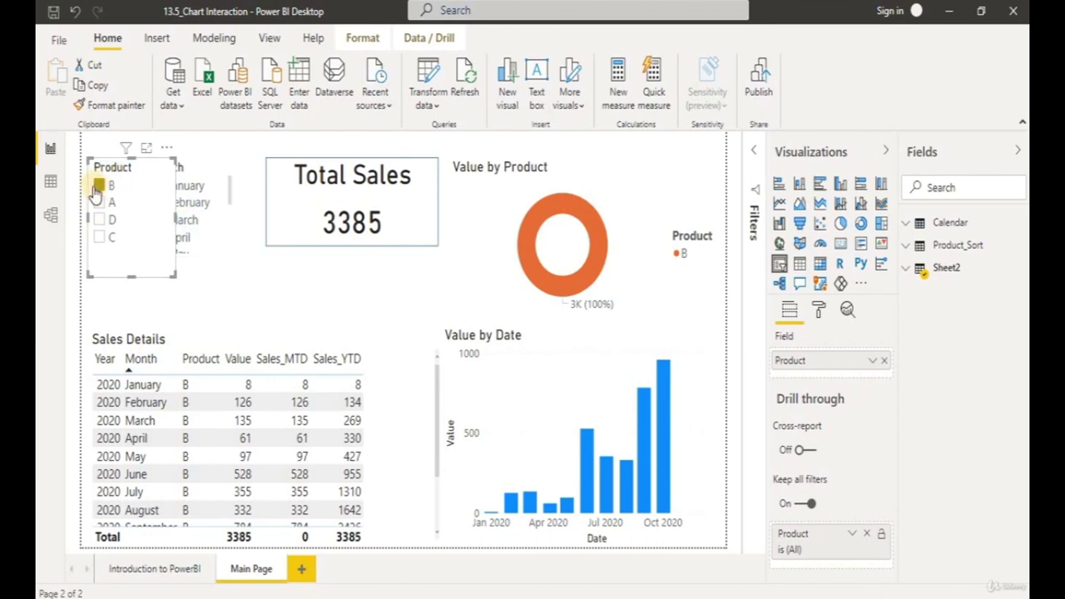
click(98, 186)
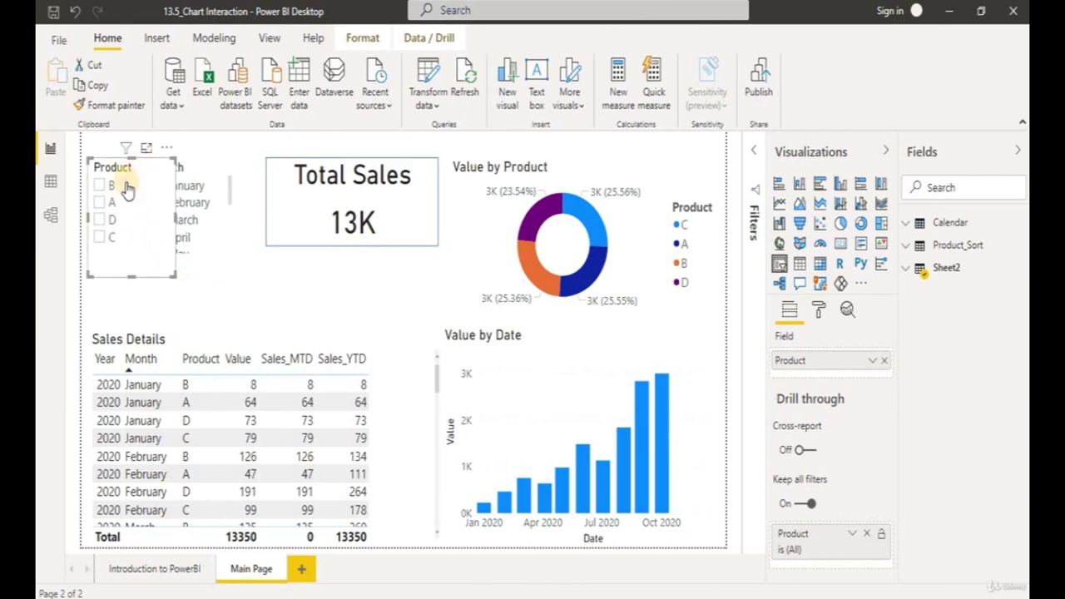
click(188, 279)
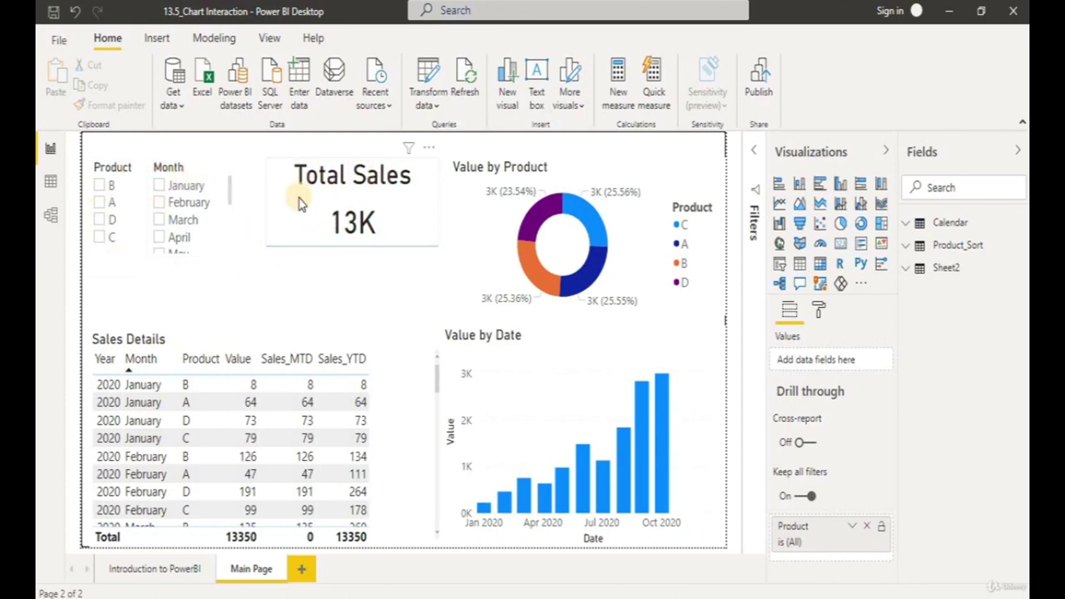
- Select product C in the Product slicer and edit its interactions so it does not filter the Total Sales card
click(100, 237)
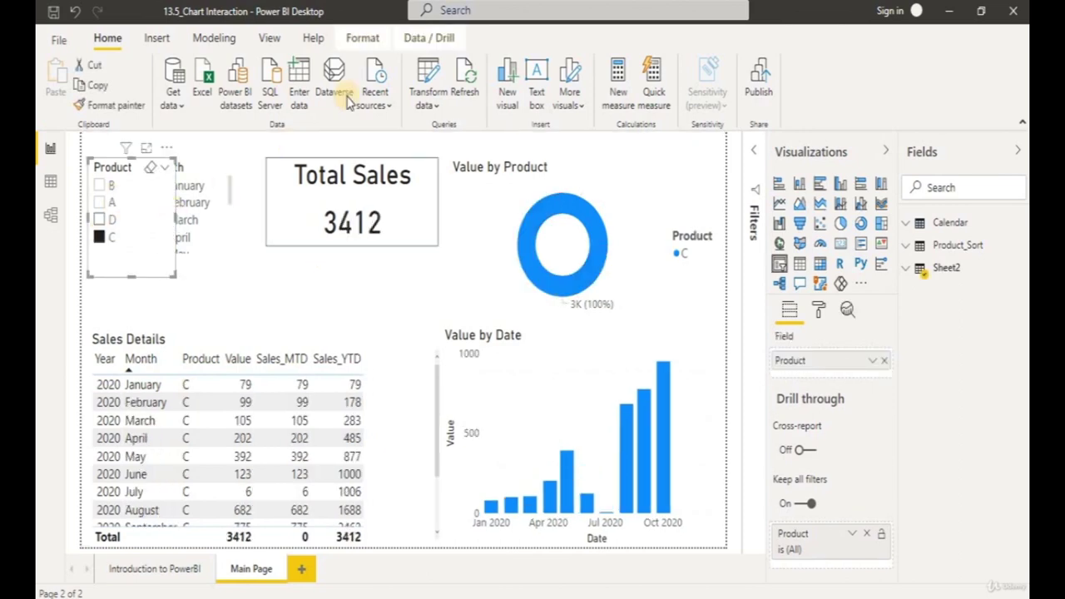
click(370, 45)
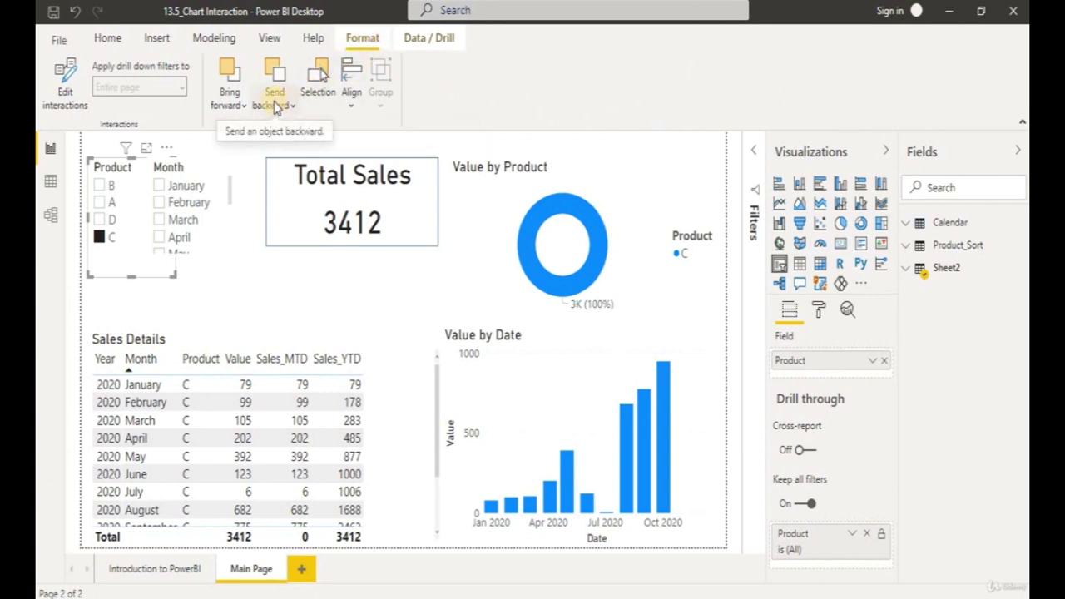
click(59, 97)
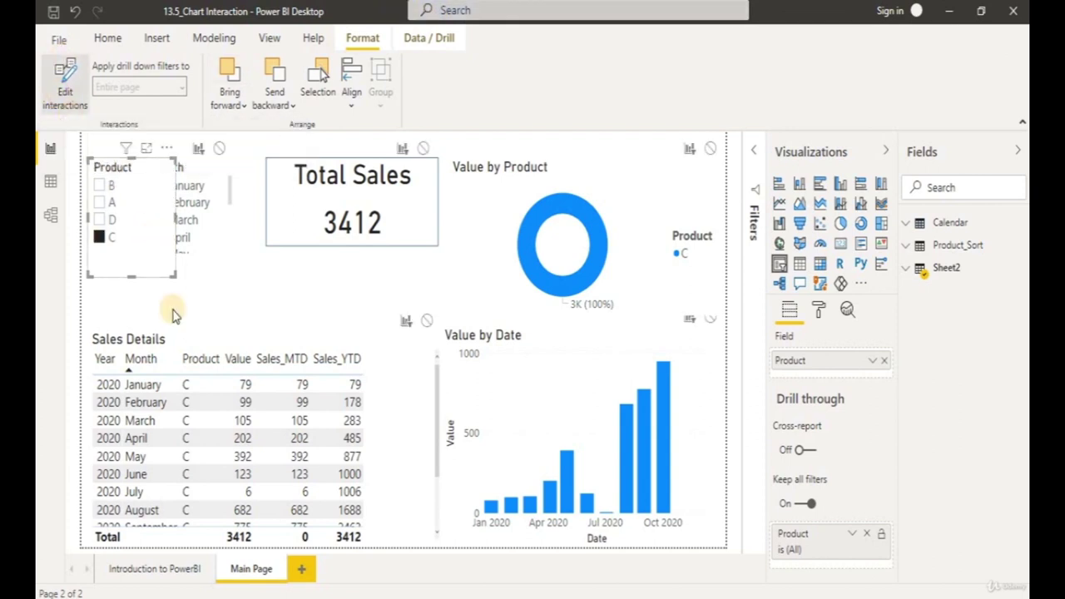
click(424, 150)
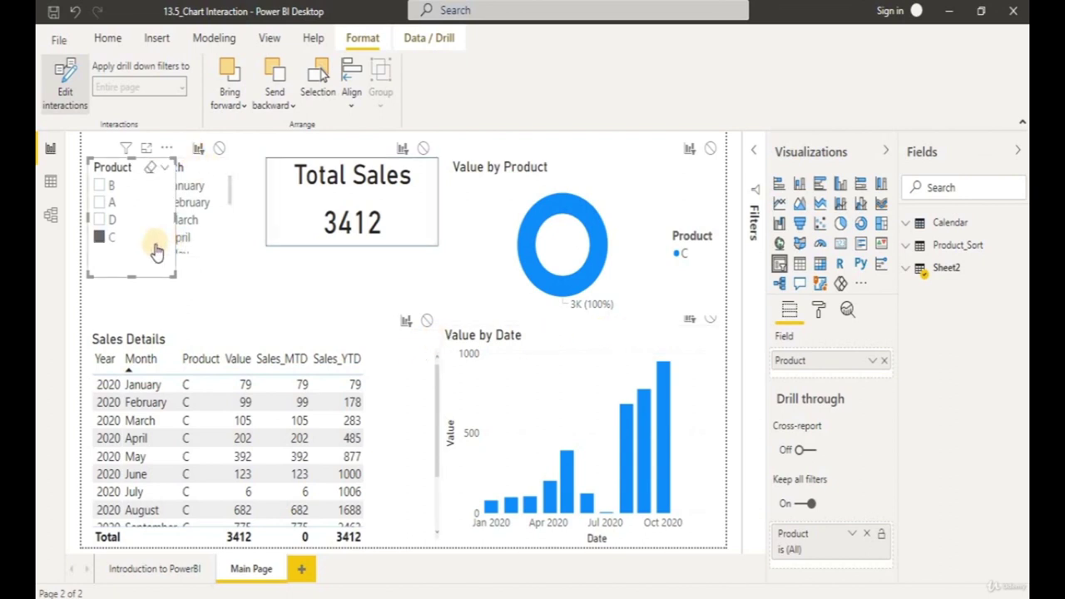
click(423, 150)
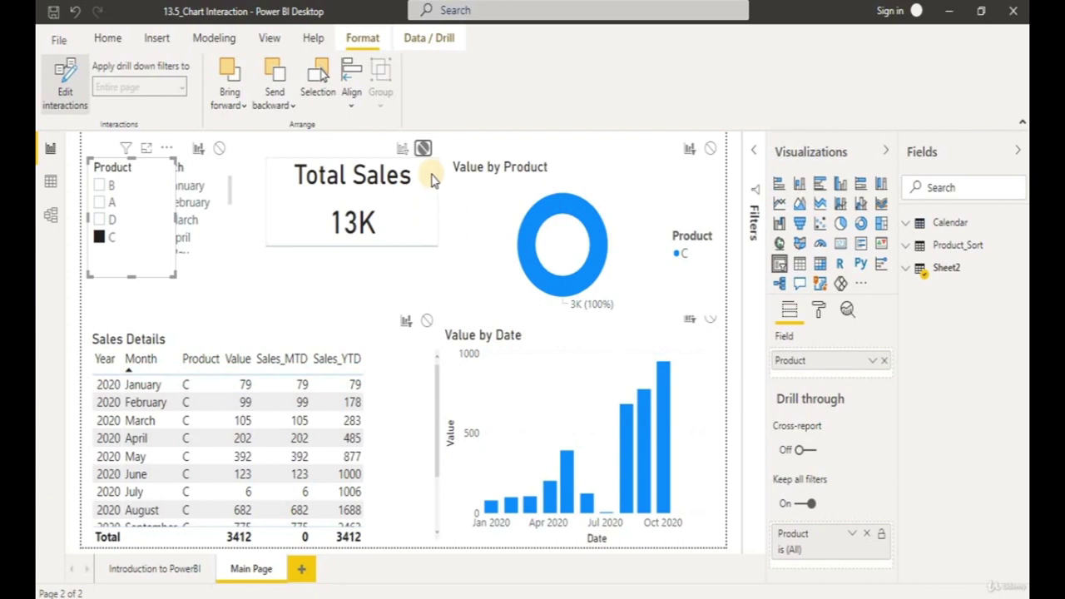
click(254, 302)
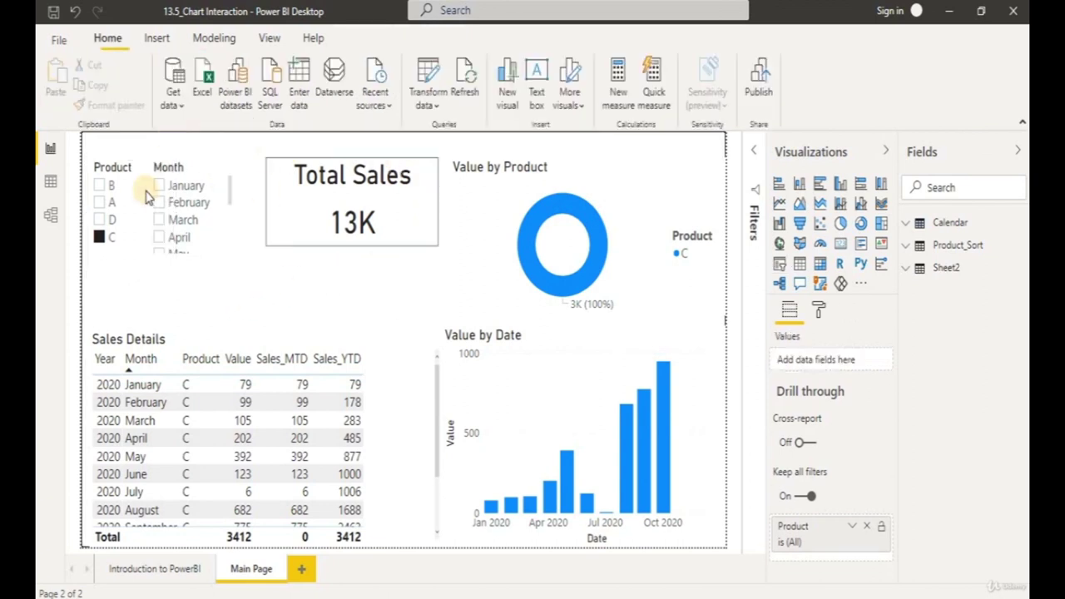
- Select October in the Month slicer and set its interaction with the Total Sales card to none
scroll(170, 236, down, 3)
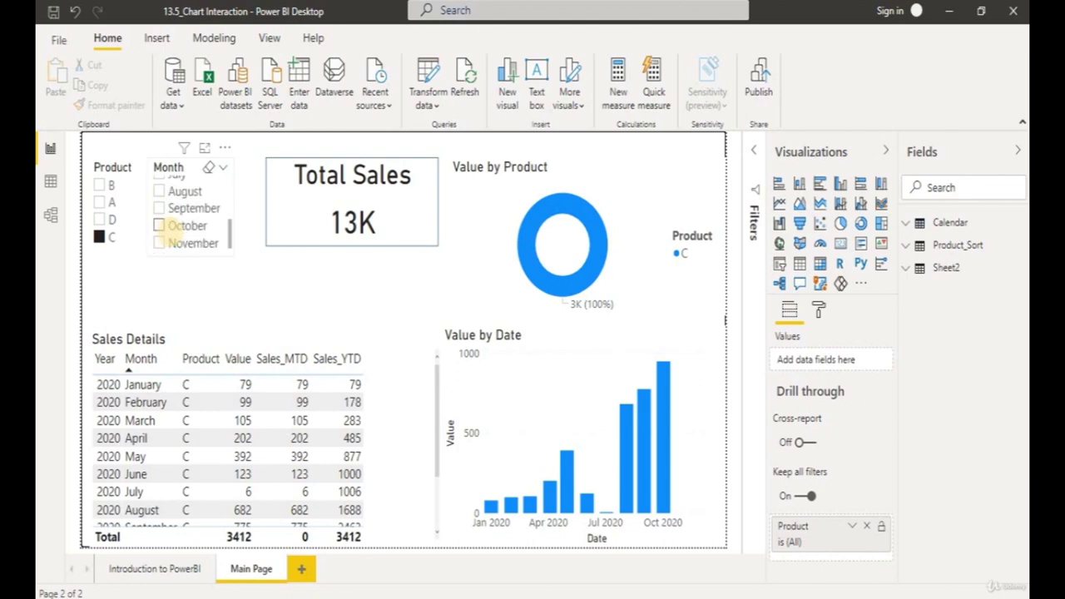
click(158, 225)
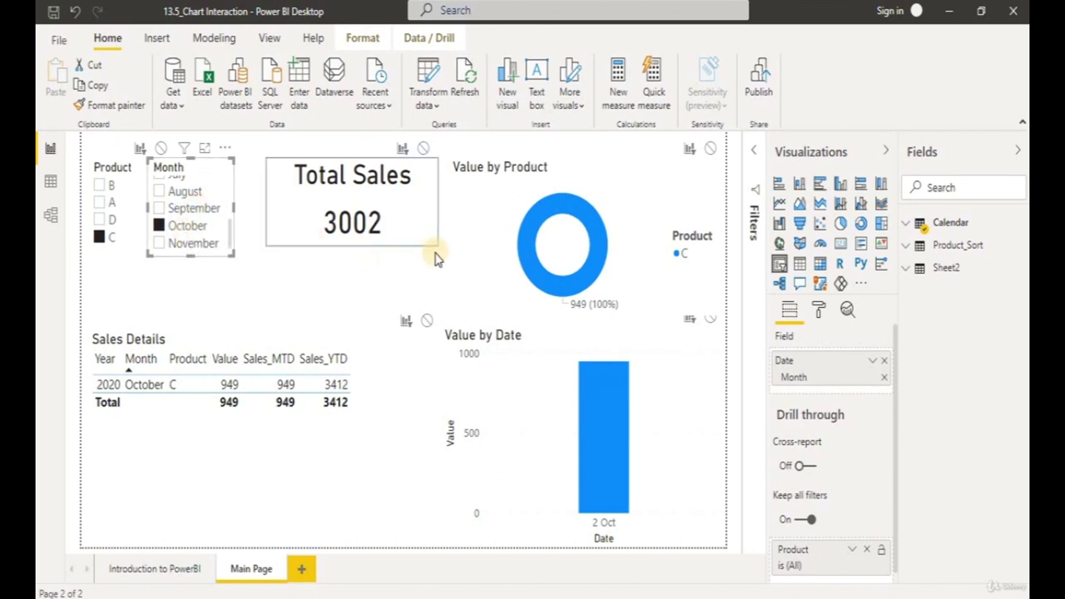
click(422, 149)
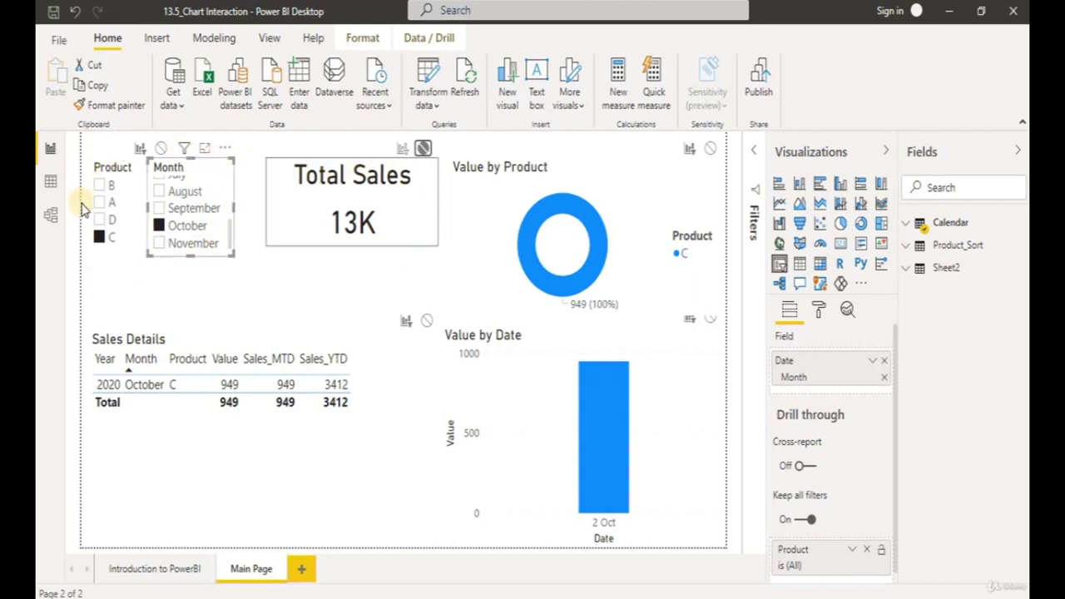
click(264, 292)
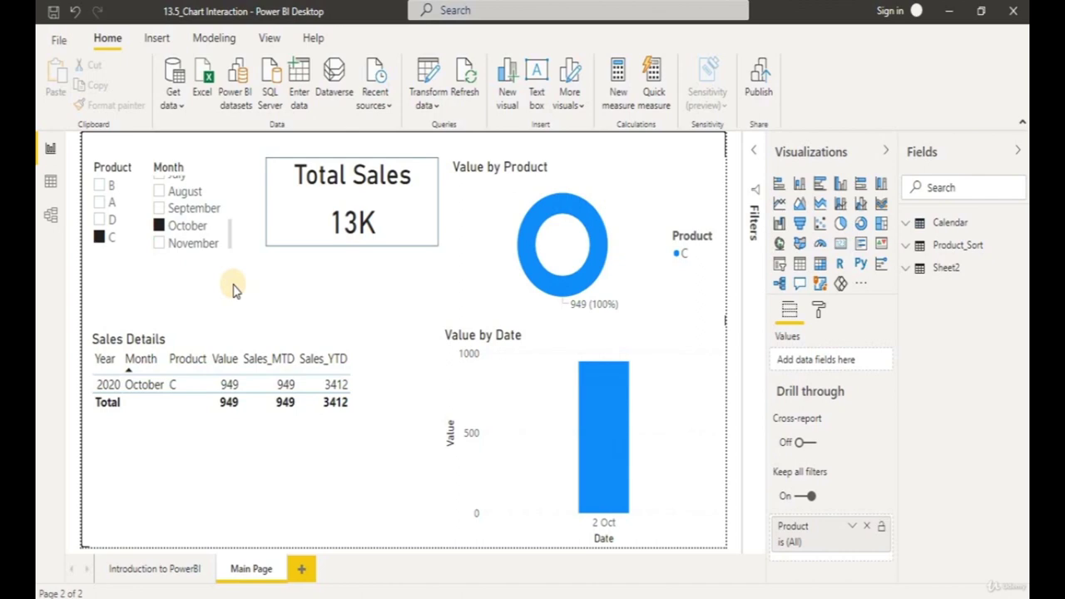
- Insert a right arrow button on the Introduction to PowerBI page and place it, enlarged, beside the introduction text
click(161, 253)
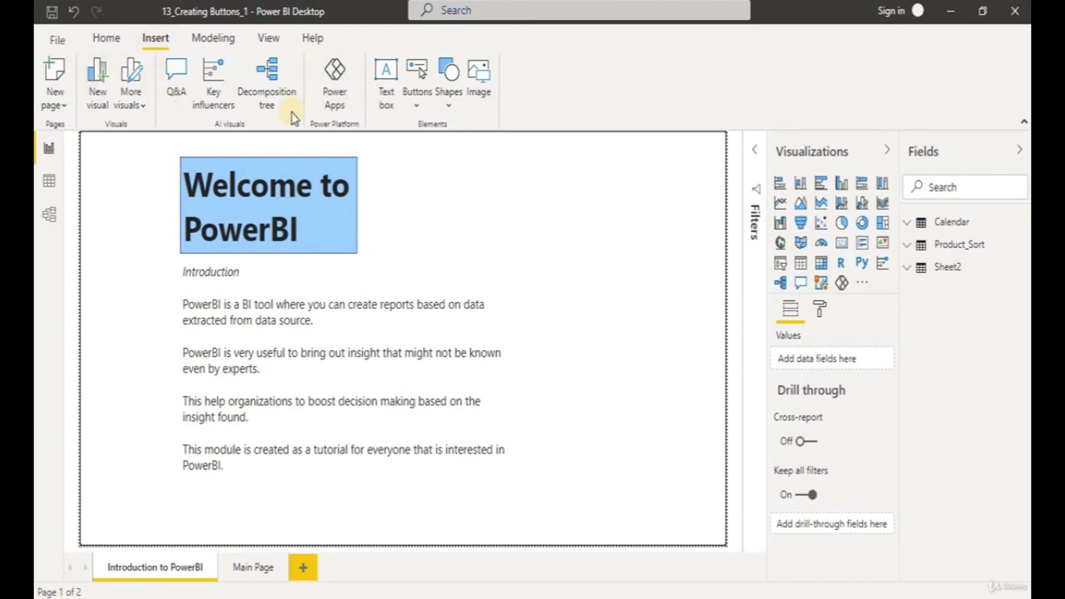
click(411, 95)
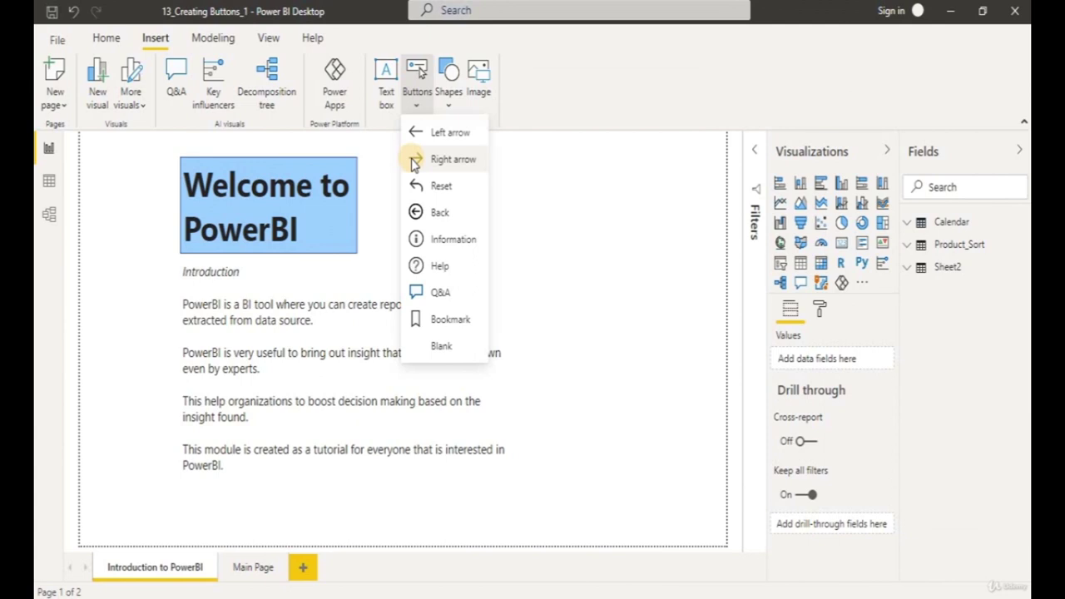
click(418, 185)
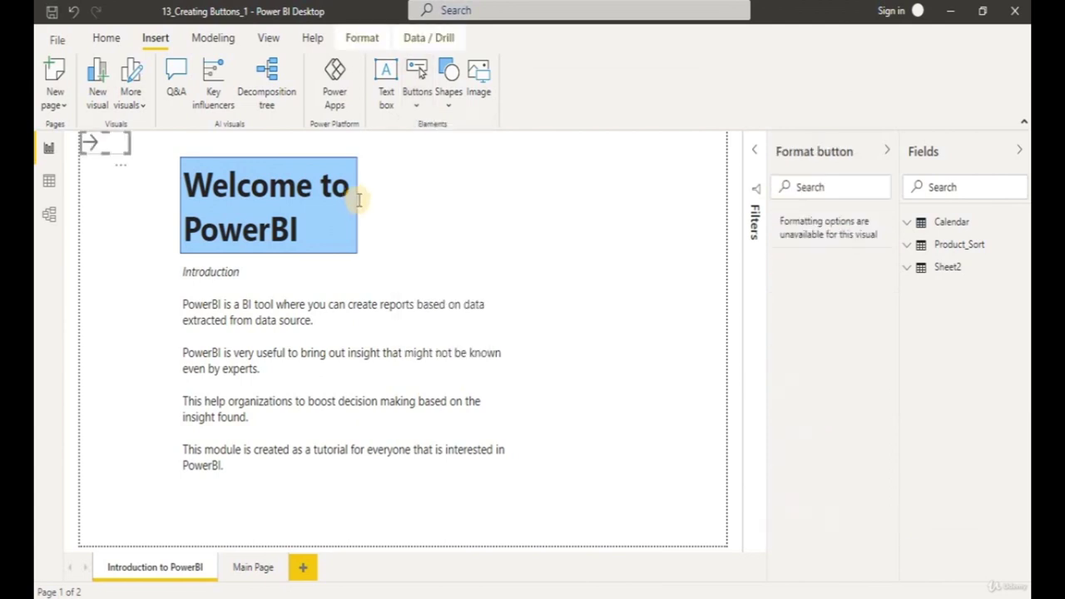
drag(98, 143, 703, 345)
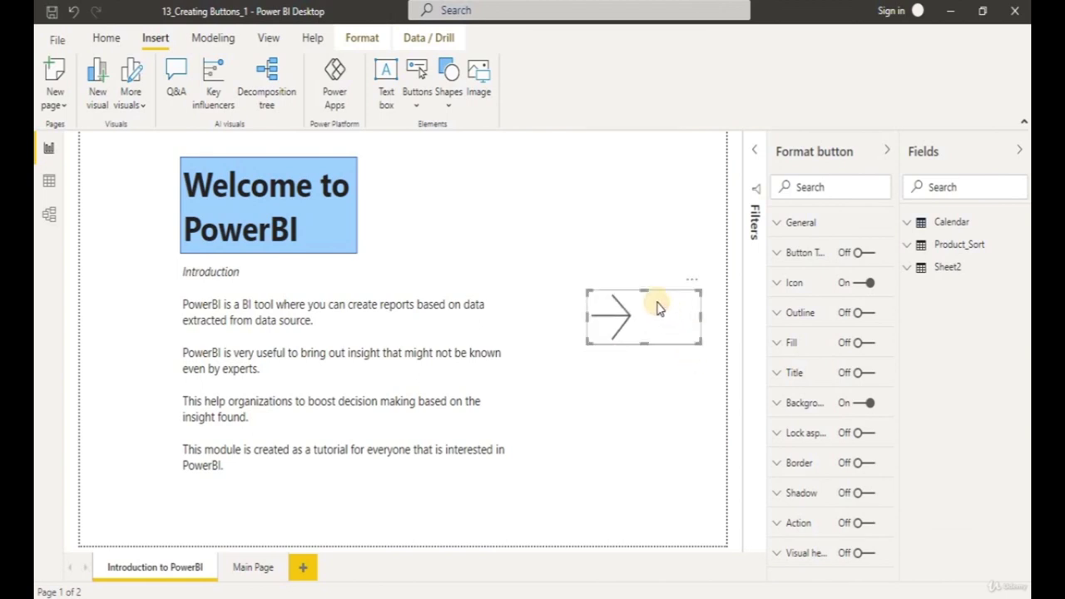
- Turn on the arrow button's text, set it to Main Page, and align it horizontally left
click(857, 252)
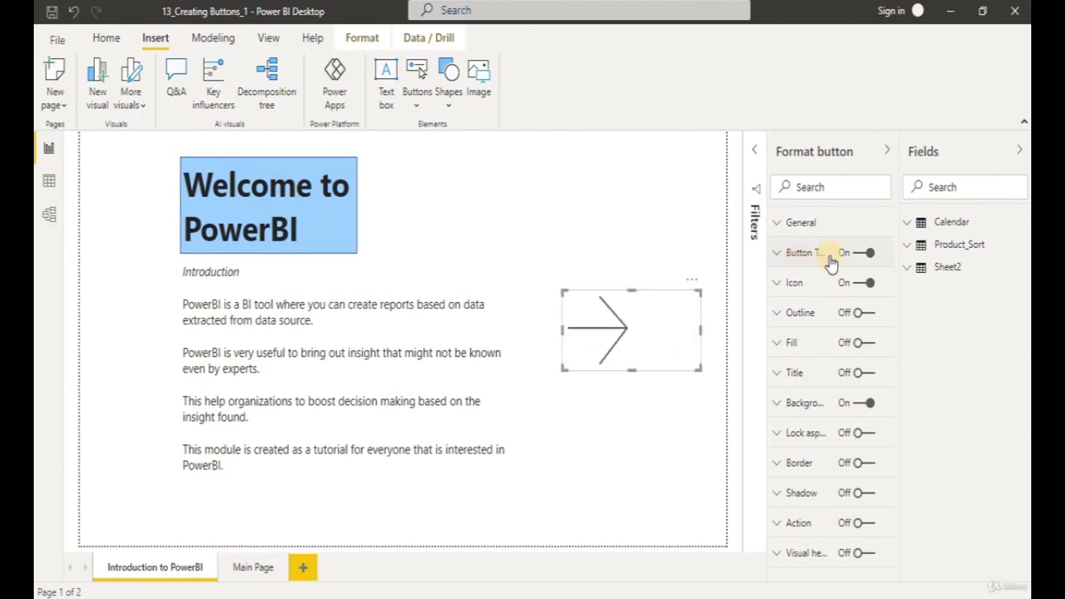
click(777, 255)
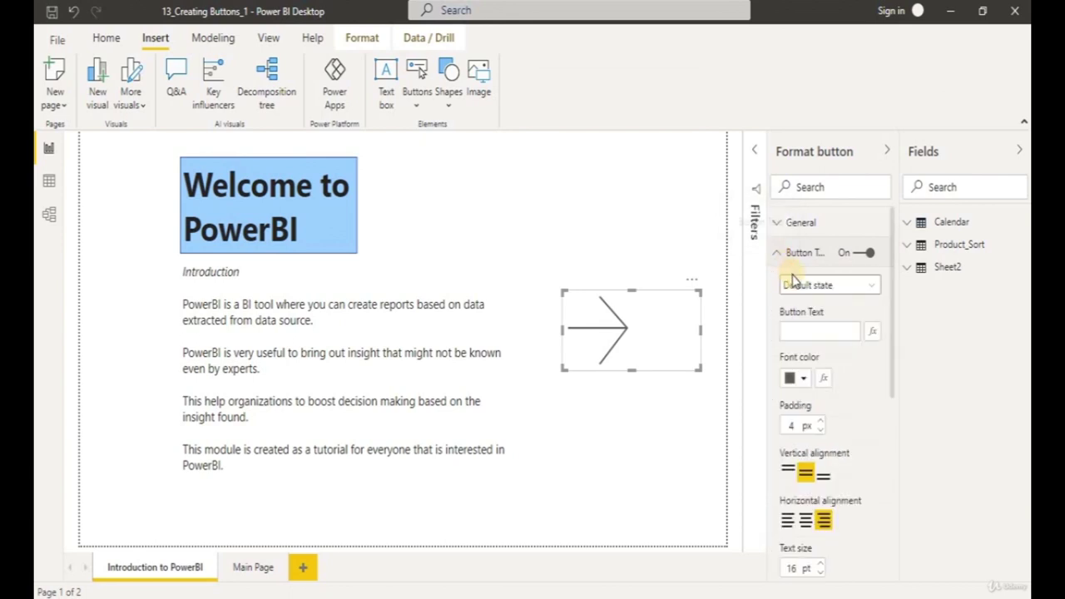
click(815, 331)
text(Main Page)
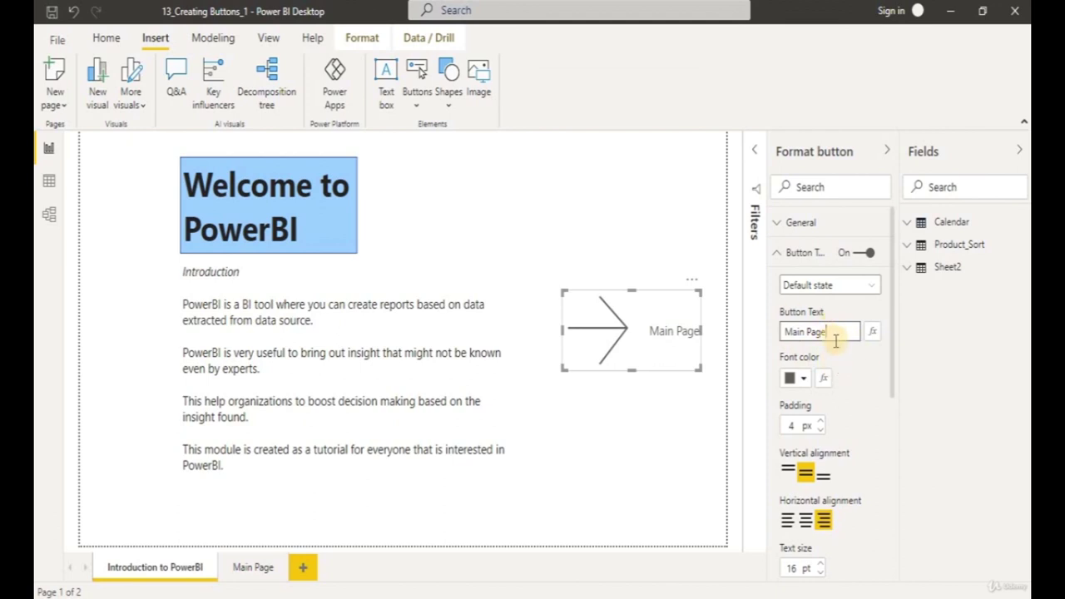
click(787, 519)
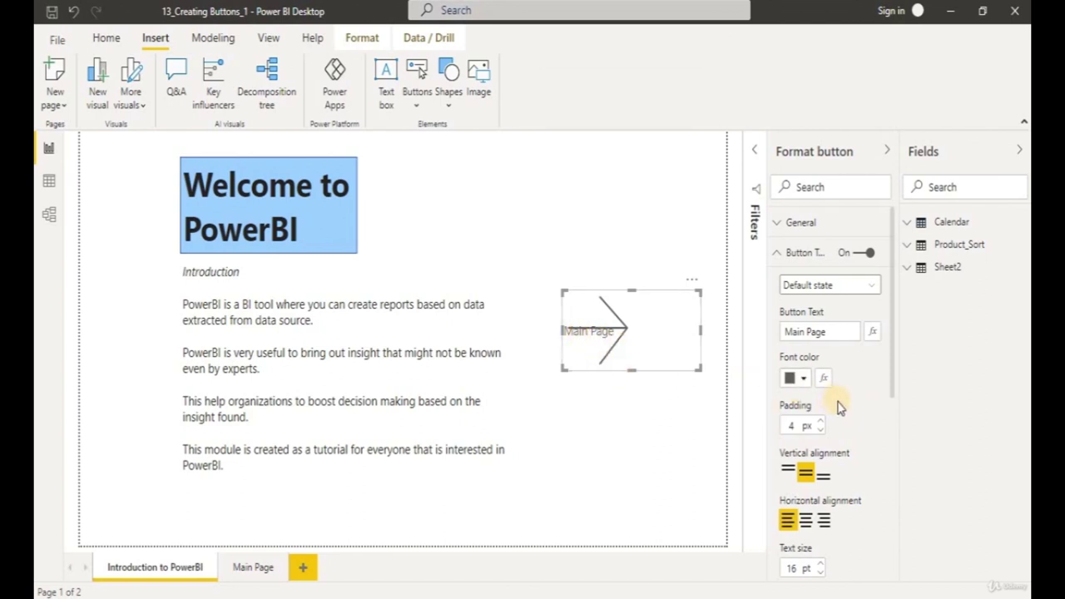
- Set the horizontal alignment of the button's arrow icon to right
scroll(837, 402, down, 4)
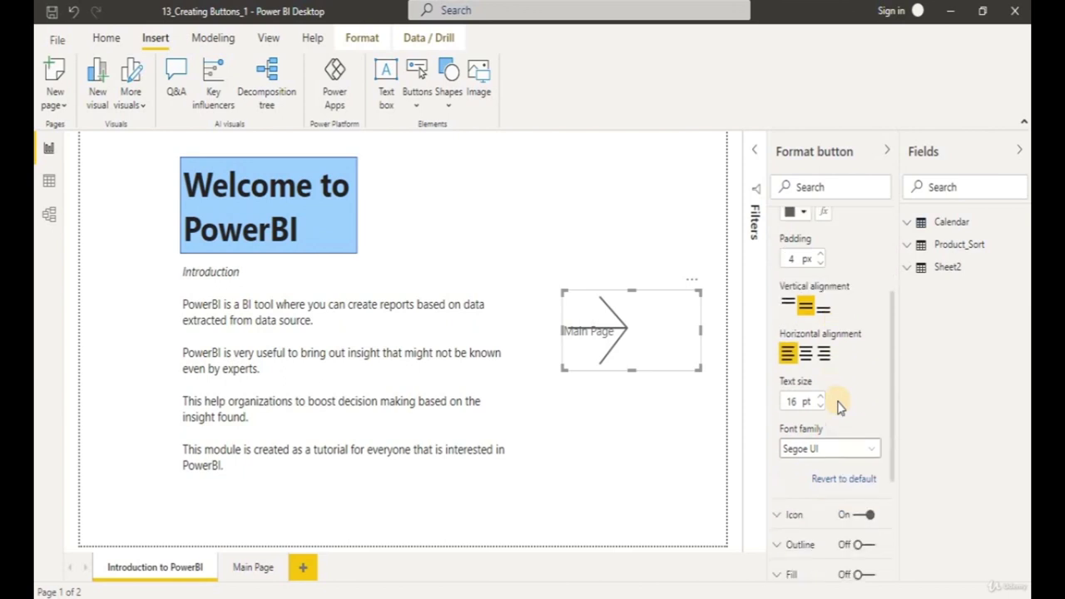
scroll(835, 405, down, 4)
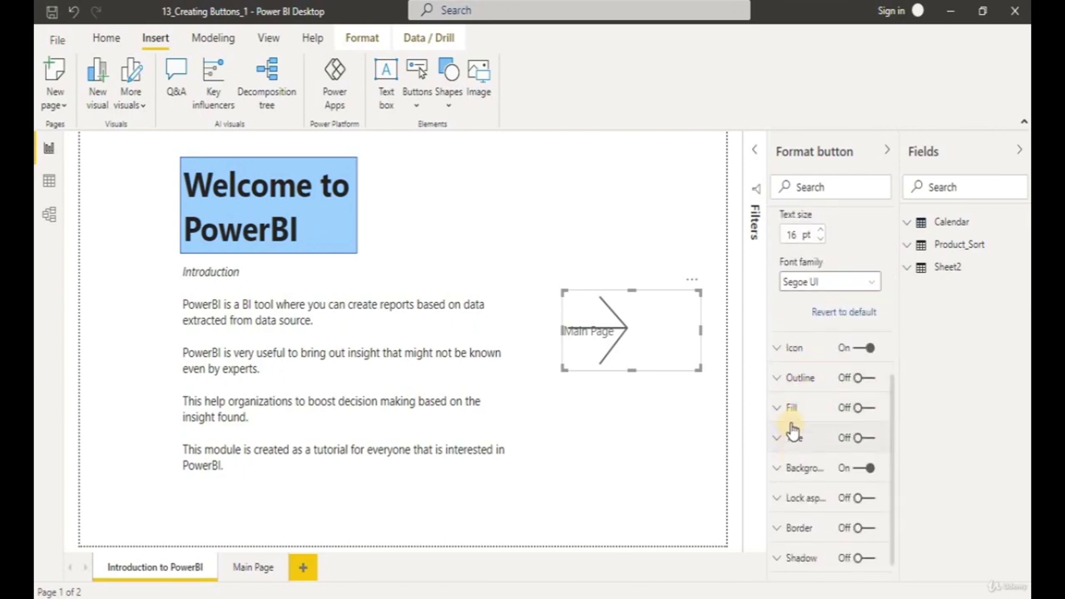
click(787, 348)
scroll(794, 437, down, 4)
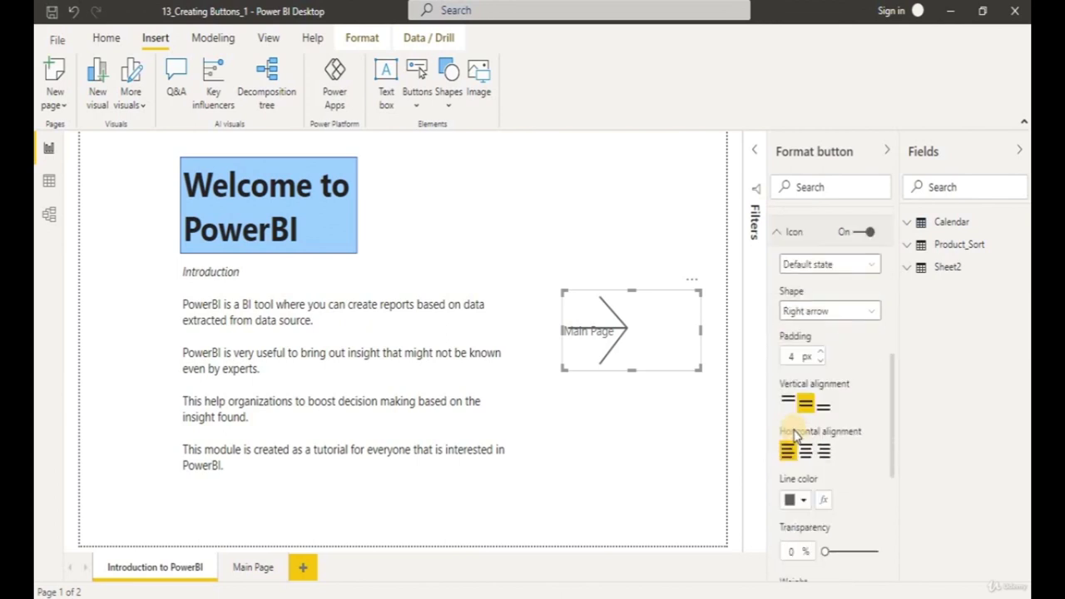
click(820, 403)
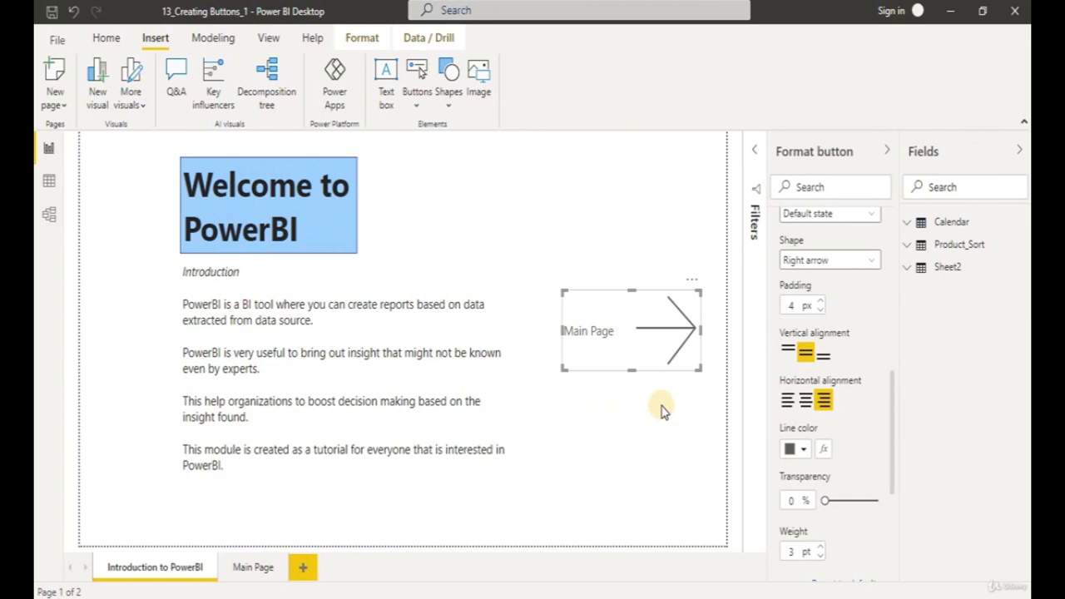
- Set the Main Page button's text size to 22 pt, after trying 24 and 20 pt
scroll(863, 405, up, 8)
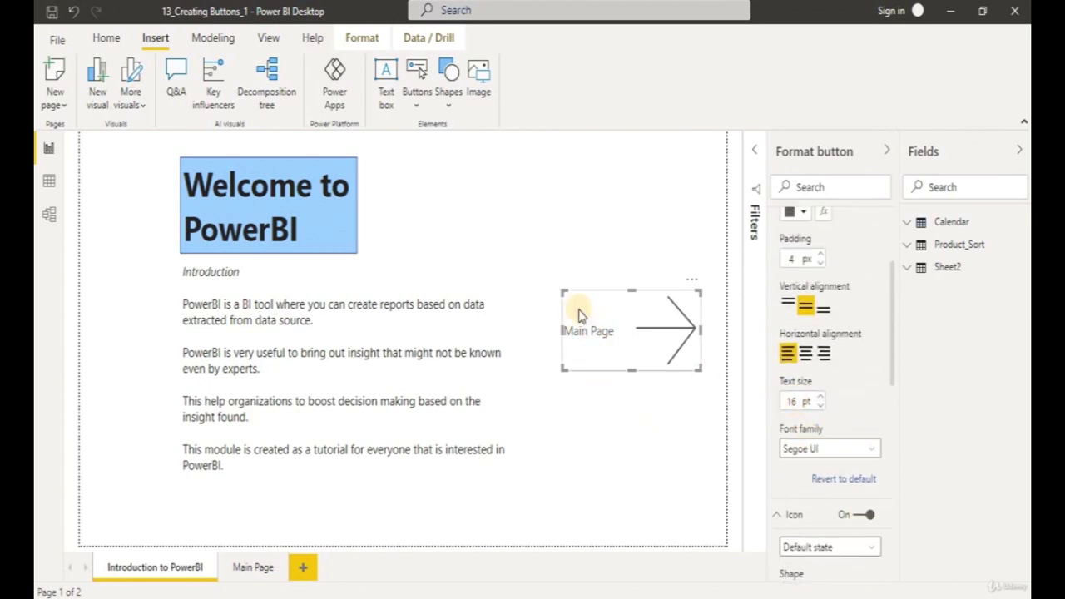
scroll(862, 357, up, 3)
scroll(815, 382, down, 1)
scroll(769, 420, down, 1)
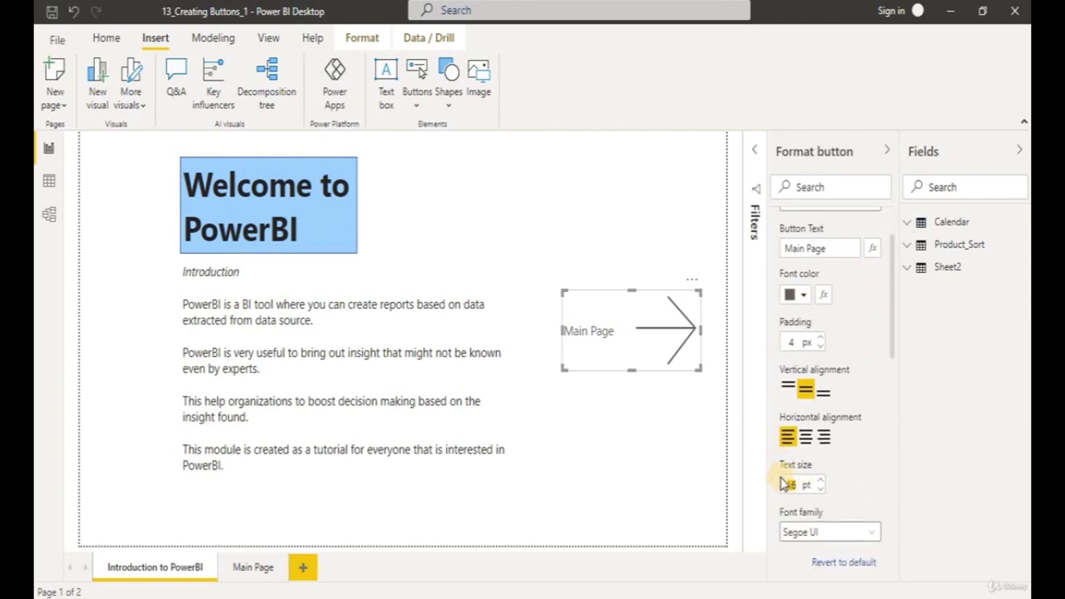
text(24)
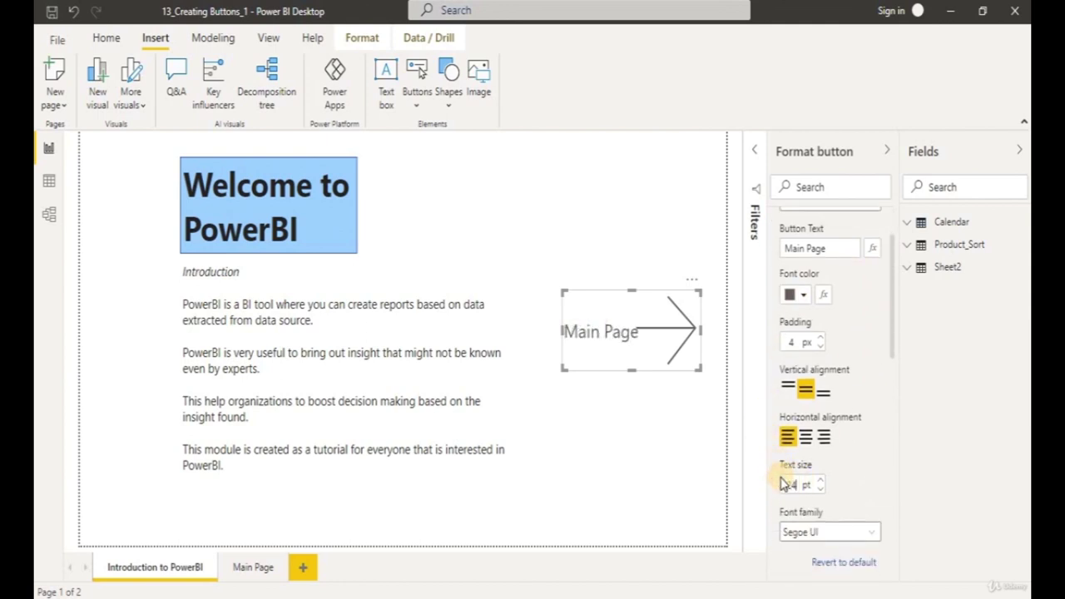
click(783, 484)
text(0)
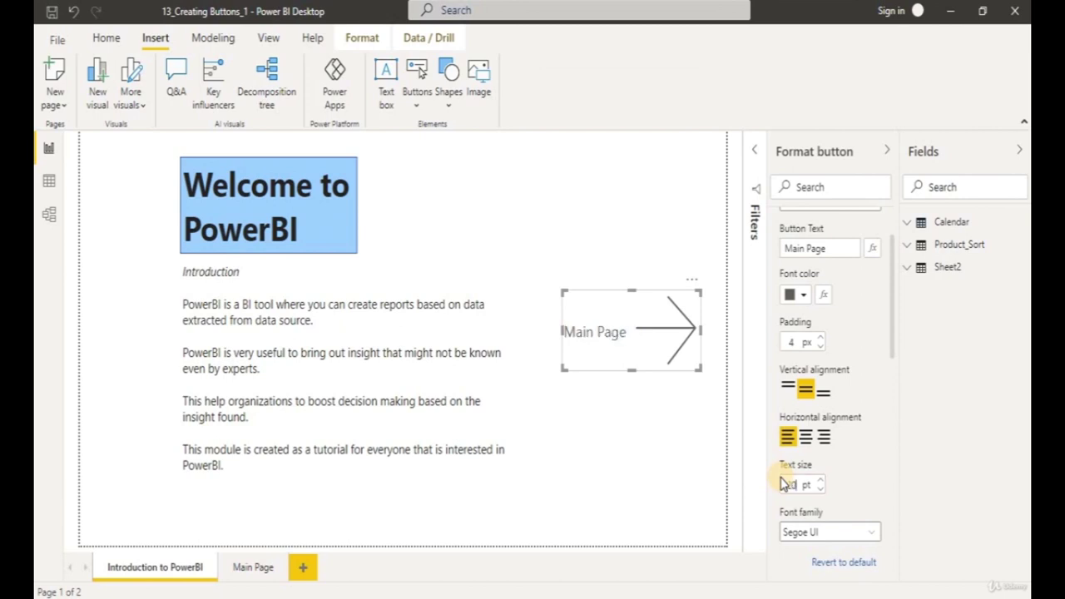
key(BackSpace)
text(2)
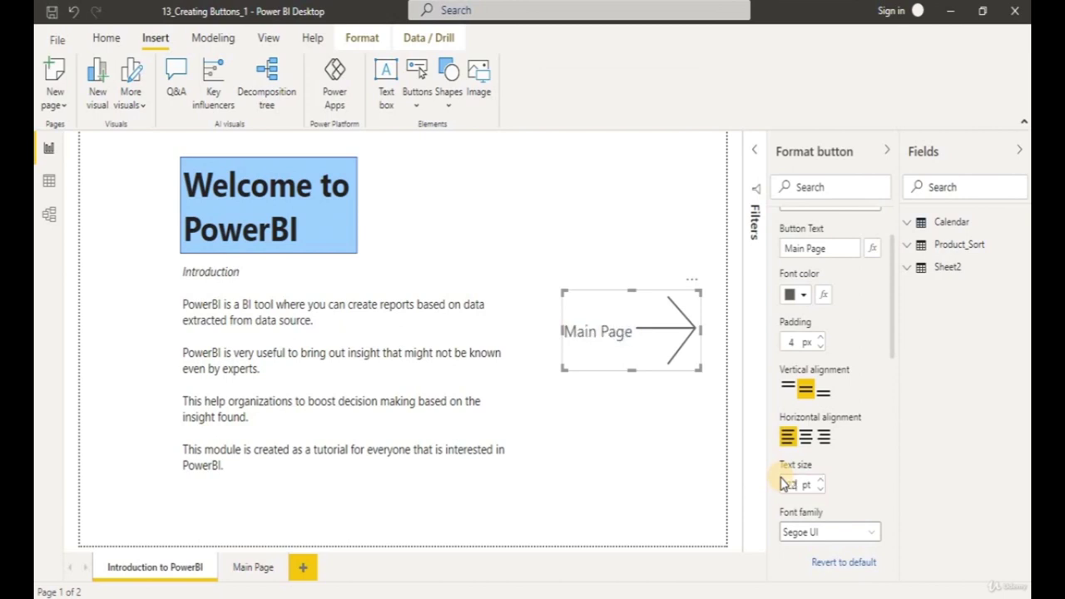
click(640, 318)
click(642, 316)
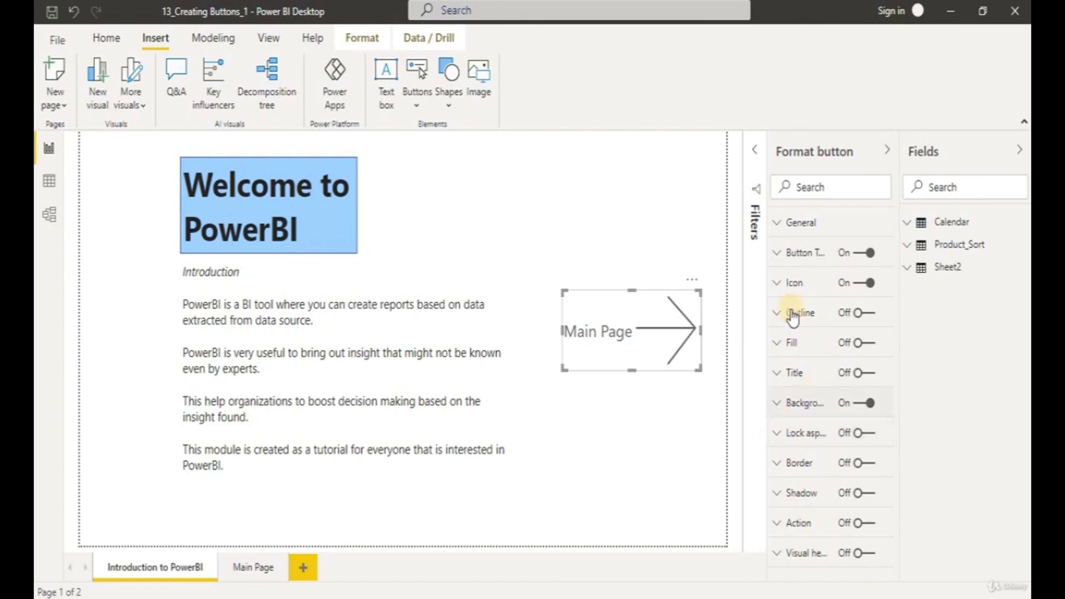
- Turn on the Action setting for the Main Page button
click(778, 254)
click(778, 255)
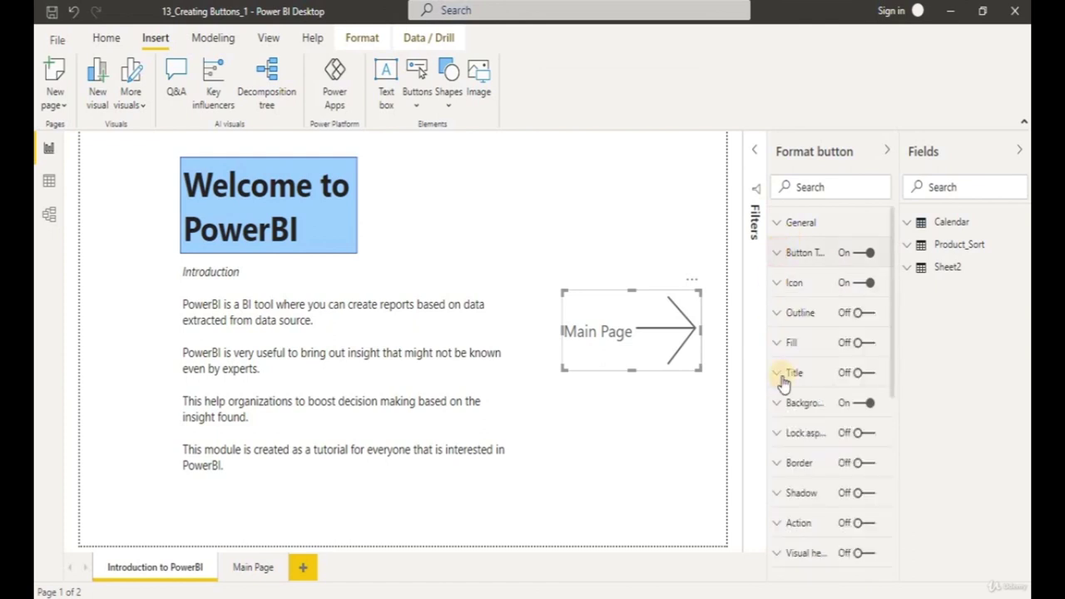
click(863, 527)
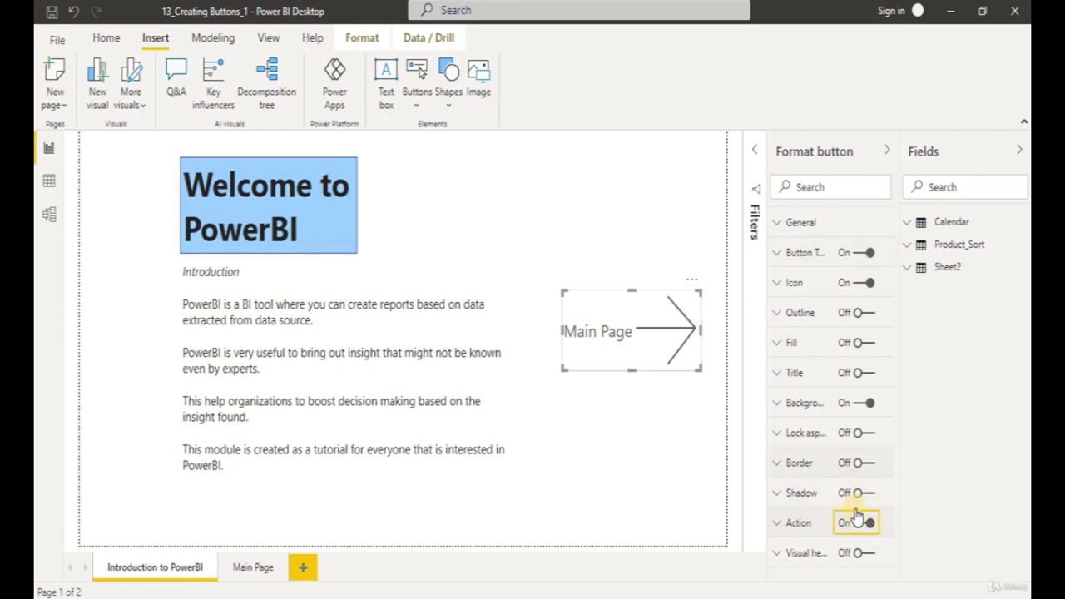
- Set the Main Page button's action type to Page navigation with Main Page as the destination
click(777, 529)
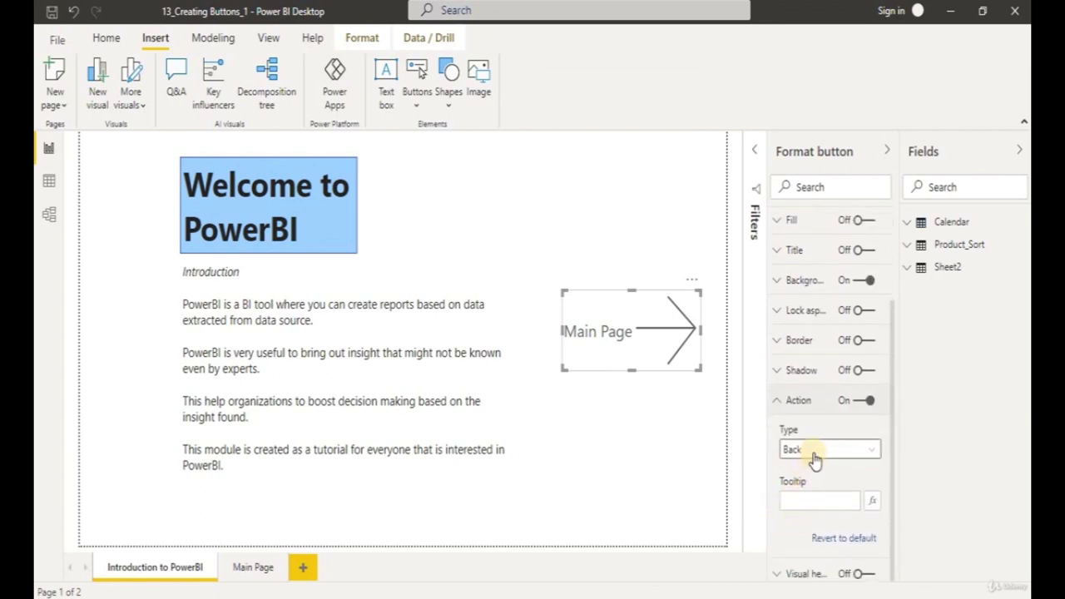
click(821, 455)
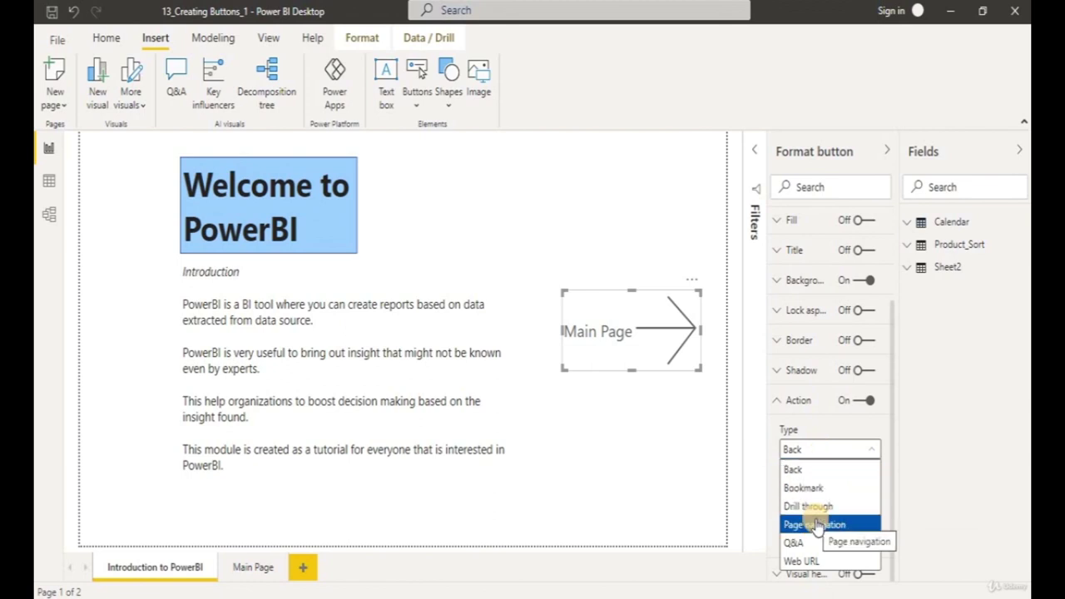
click(818, 525)
click(835, 450)
click(825, 488)
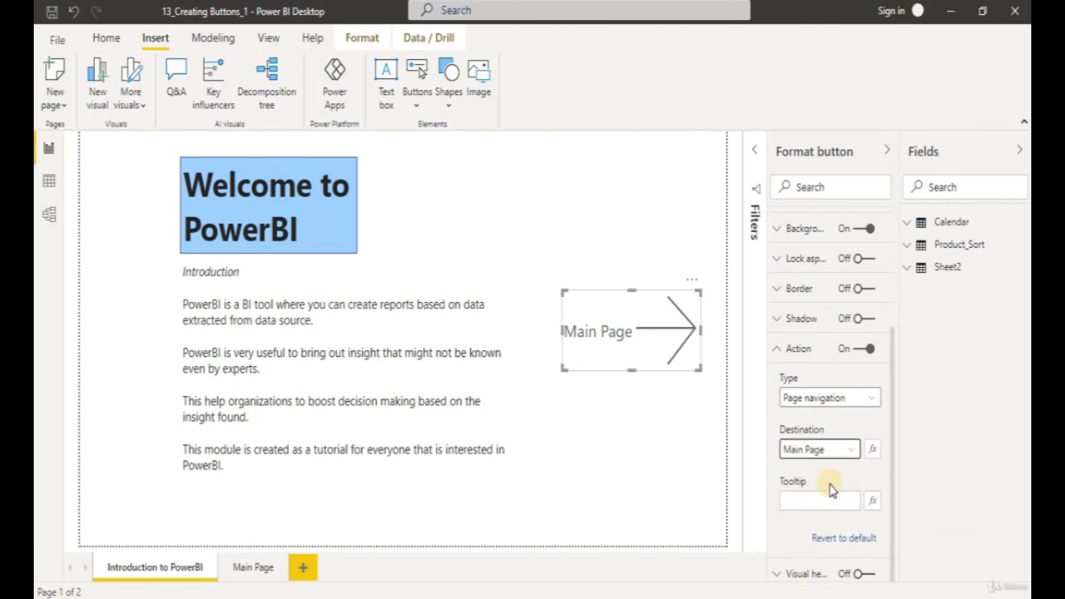
- Reduce the Main Page button's height so it fits closely around its text and arrow, and deselect it
click(640, 342)
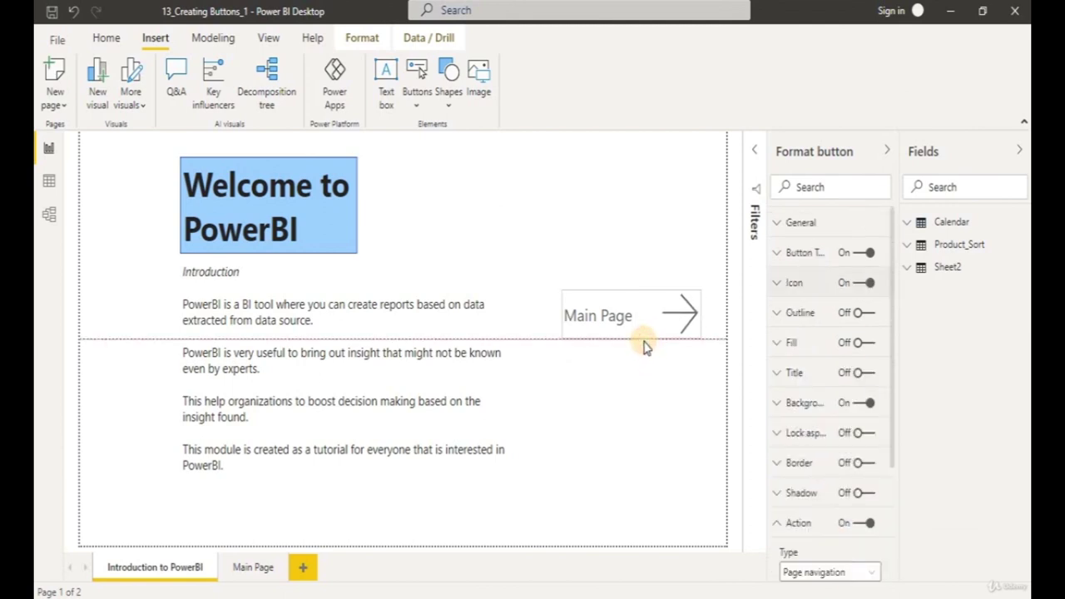
click(648, 434)
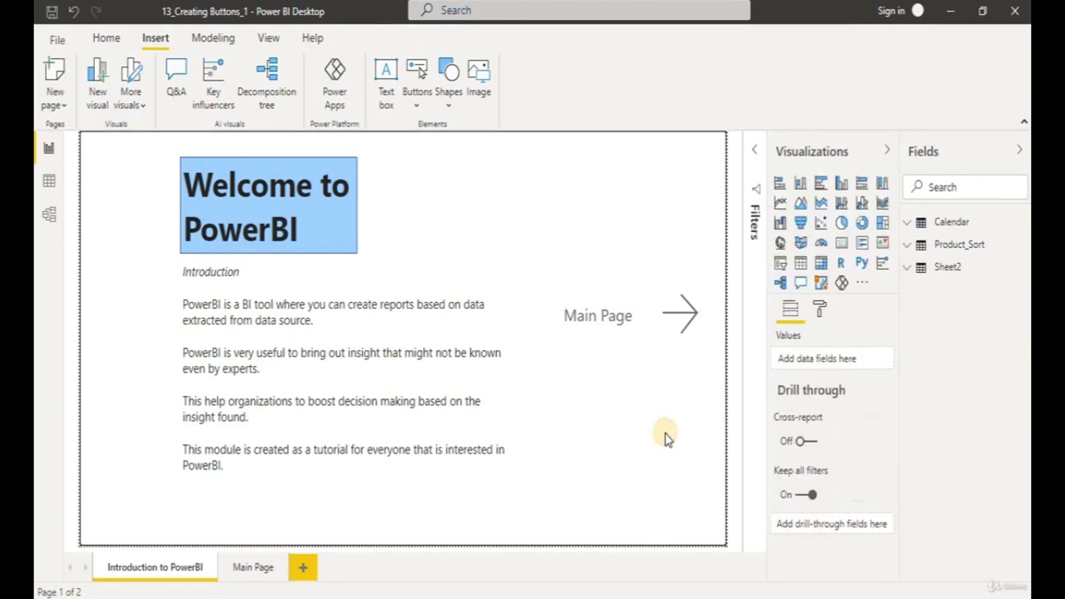
- Test the Main Page button by following its page navigation link from the introduction page
ctrl+click(614, 320)
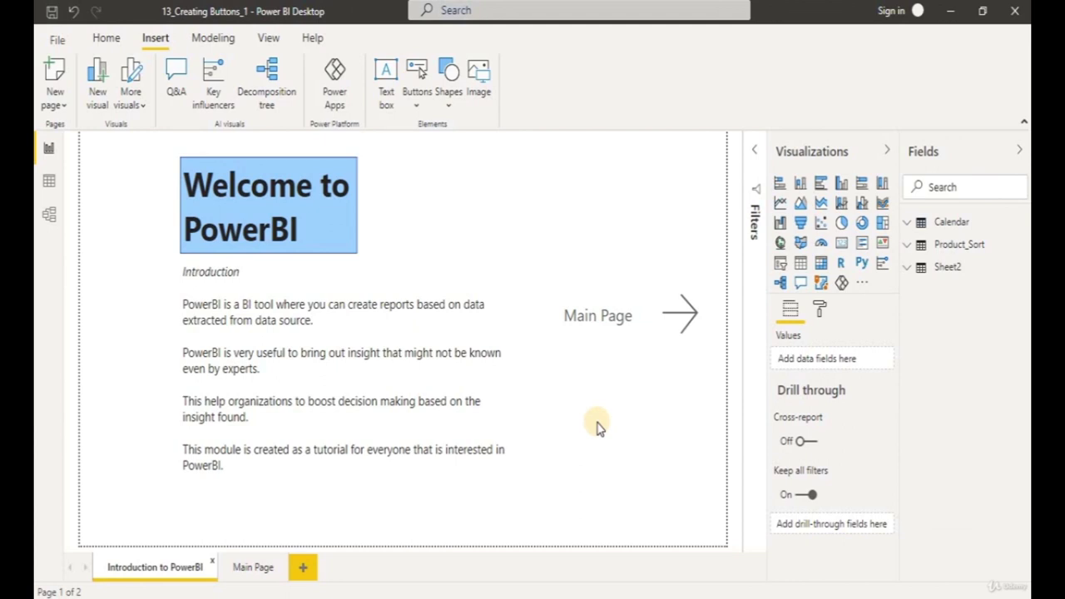
click(593, 324)
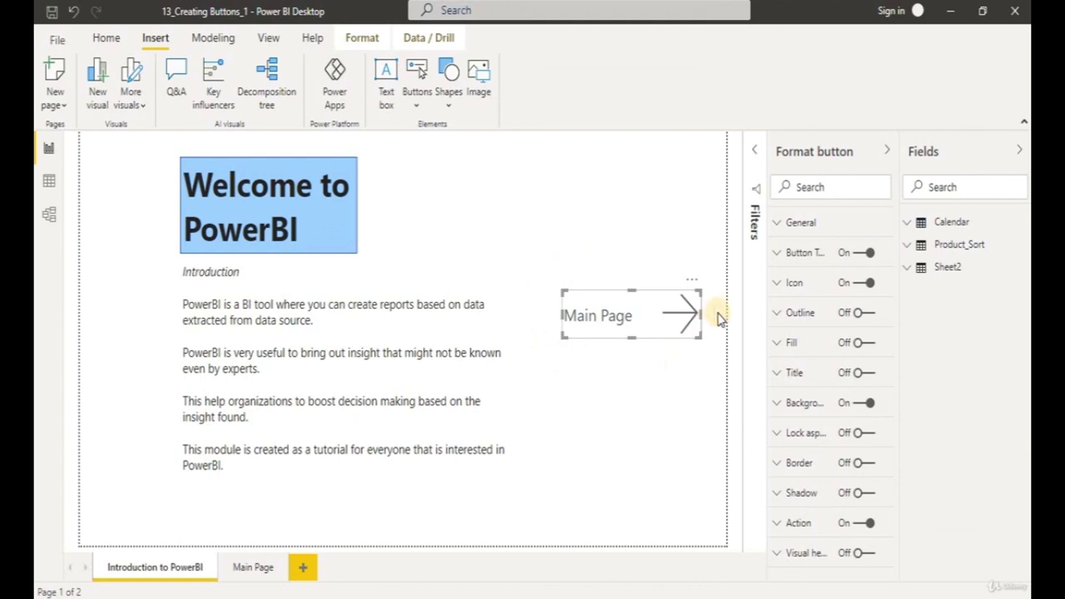
ctrl+click(596, 322)
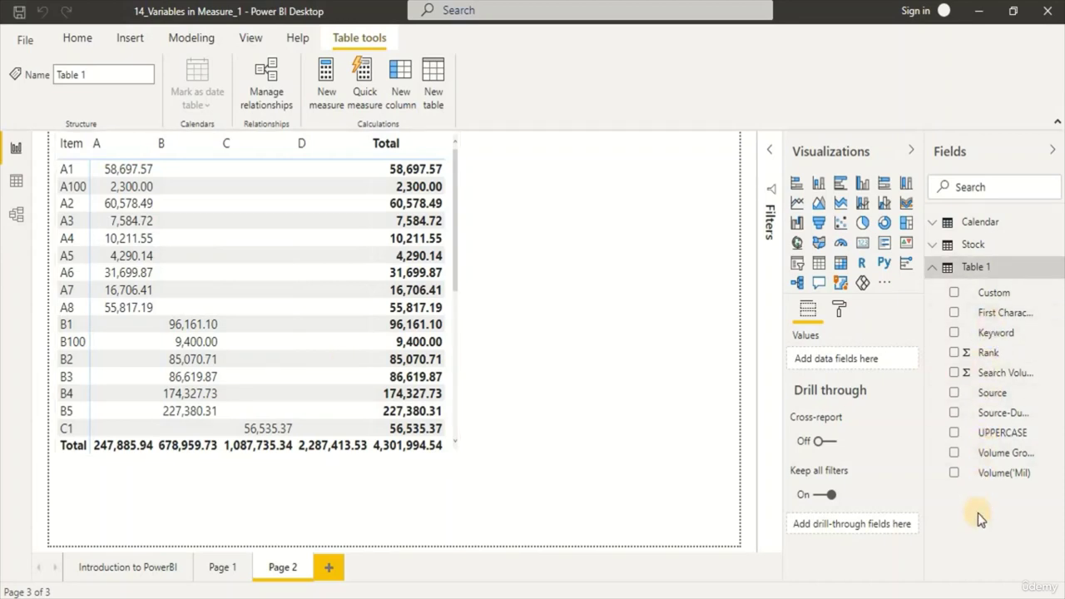
- Create a new measure in Table 1 and name it Variable
right_click(980, 266)
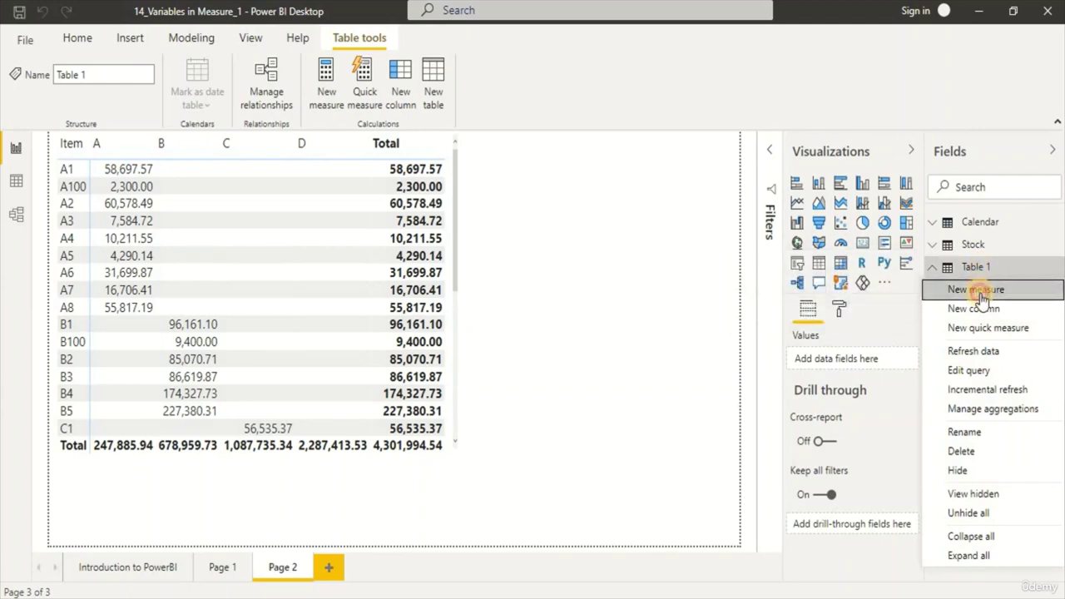
click(980, 290)
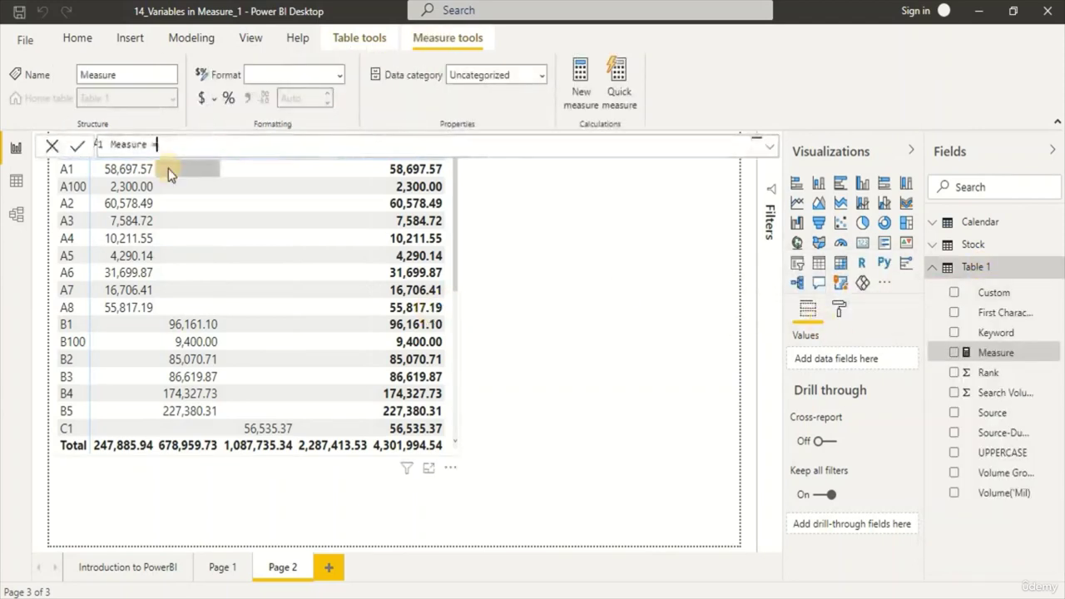
key(ctrl+shift+Left)
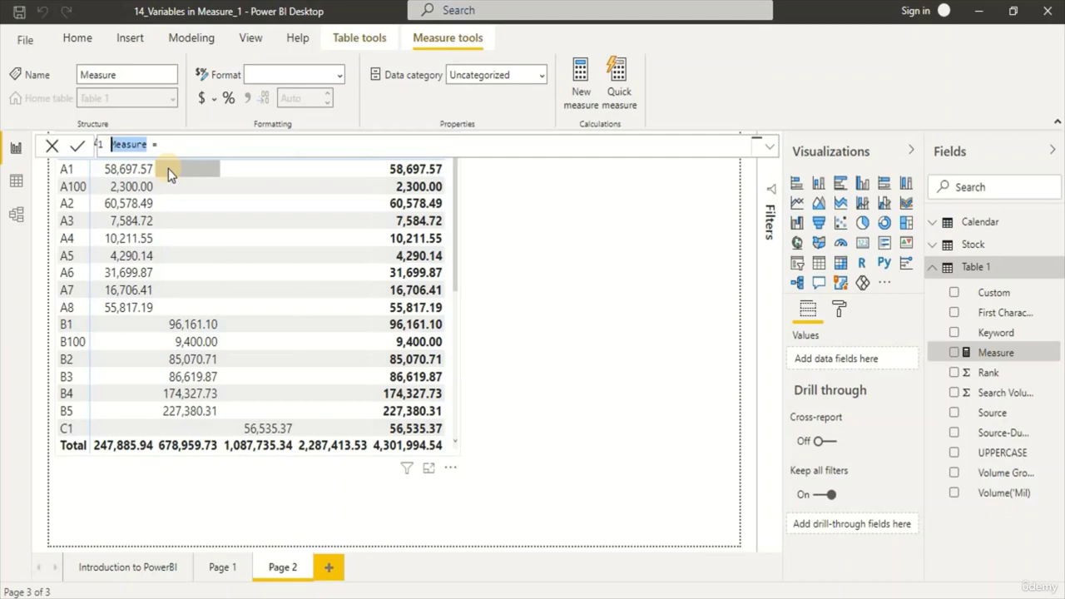
text(Vraib)
text(le)
key(Left)
key(Left)
key(Left)
key(Left)
key(Left)
key(BackSpace)
key(Right)
text(r)
key(Right)
text(a)
key(End)
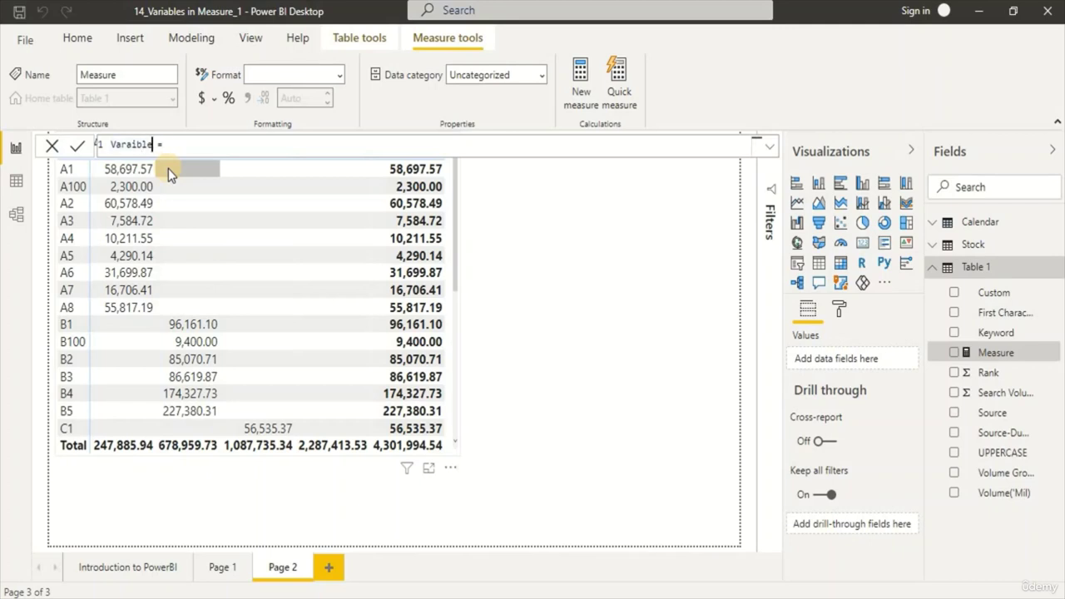
key(Left)
key(Left)
key(Left)
key(Left)
key(BackSpace)
key(Right)
text(a)
text(lef)
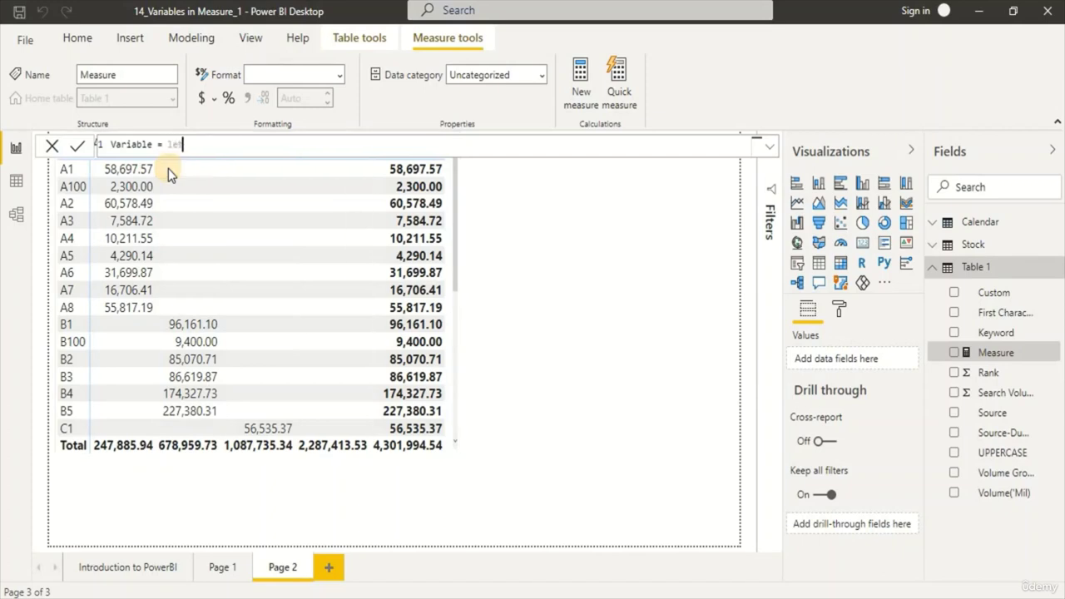
key(BackSpace)
key(BackSpace)
key(BackSpace)
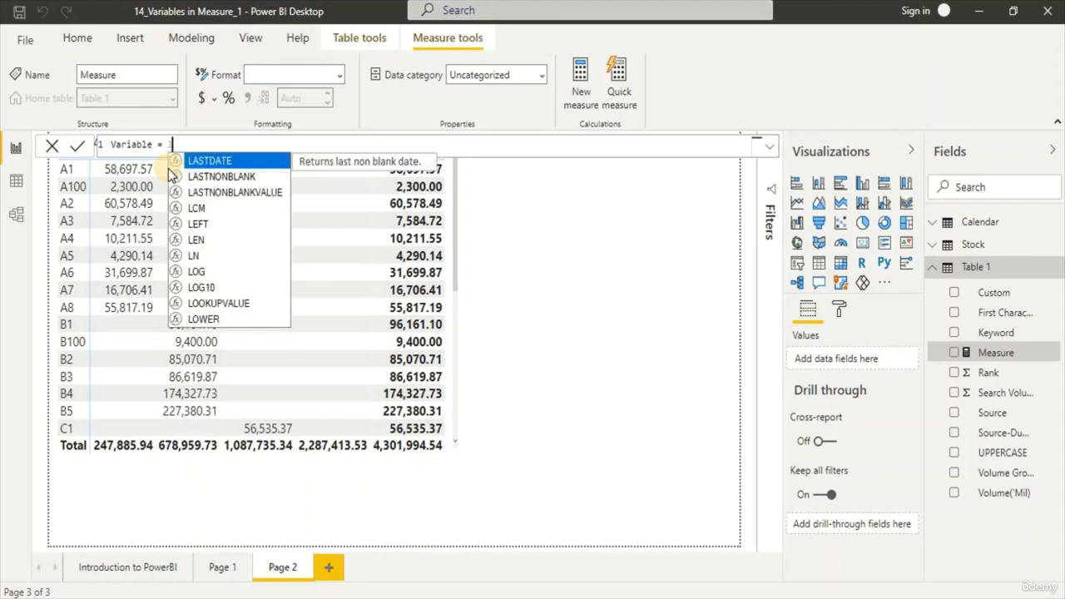
- Define variables a and b in the Variable measure on separate lines, each with the value 100
text(var)
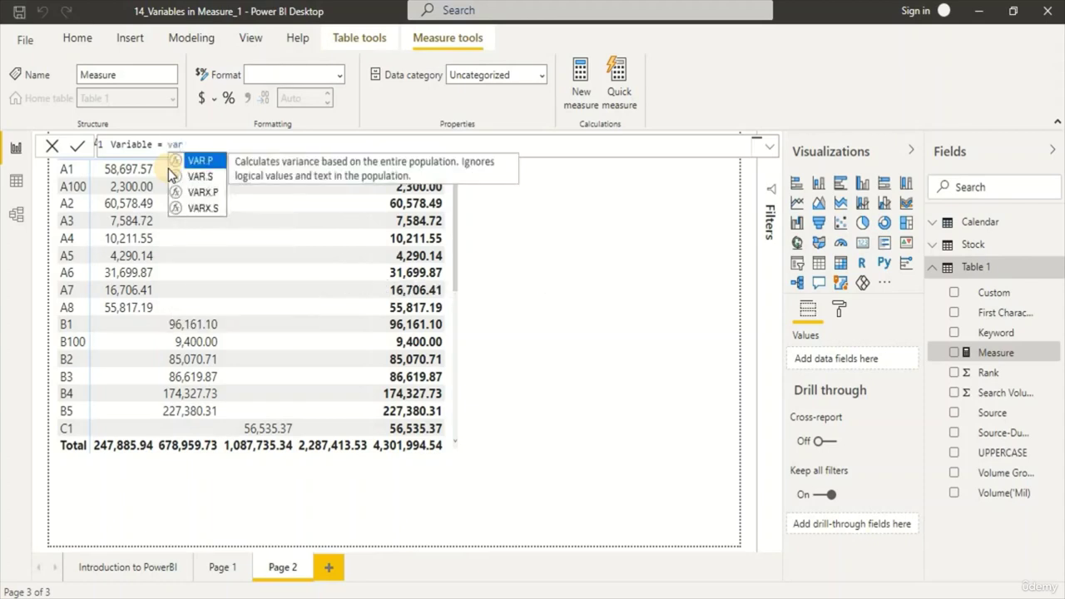
key(Escape)
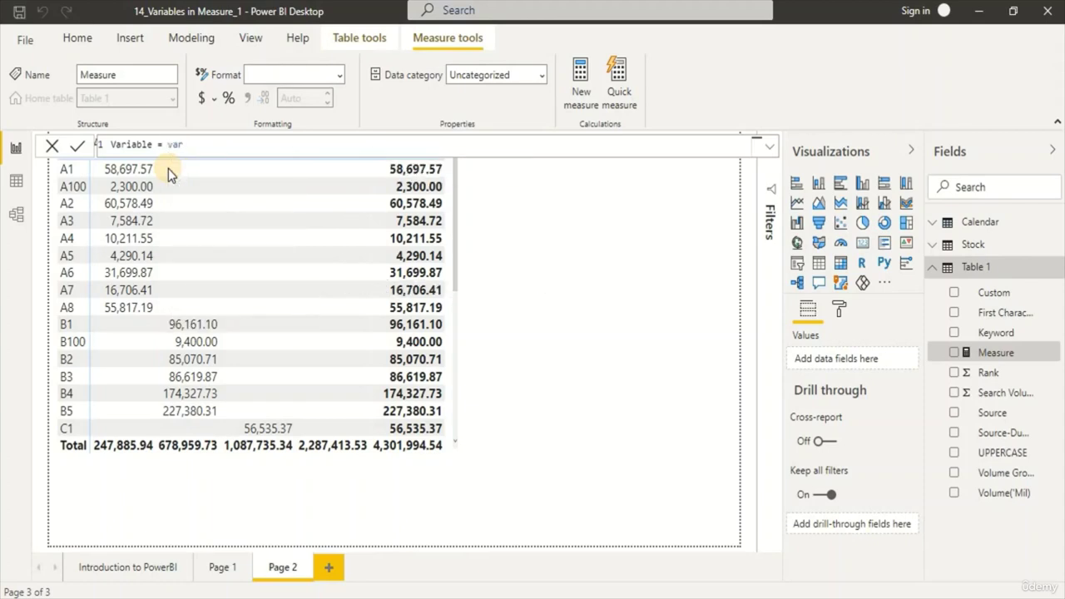
text(a =100)
key(shift+Return)
key(Tab)
key(Tab)
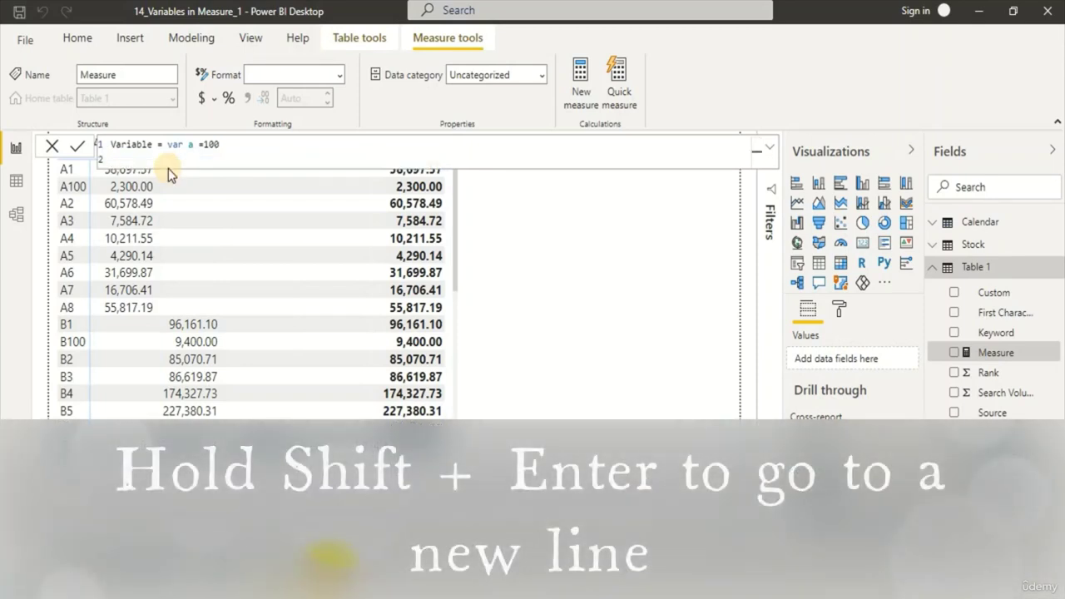
text(var b=100)
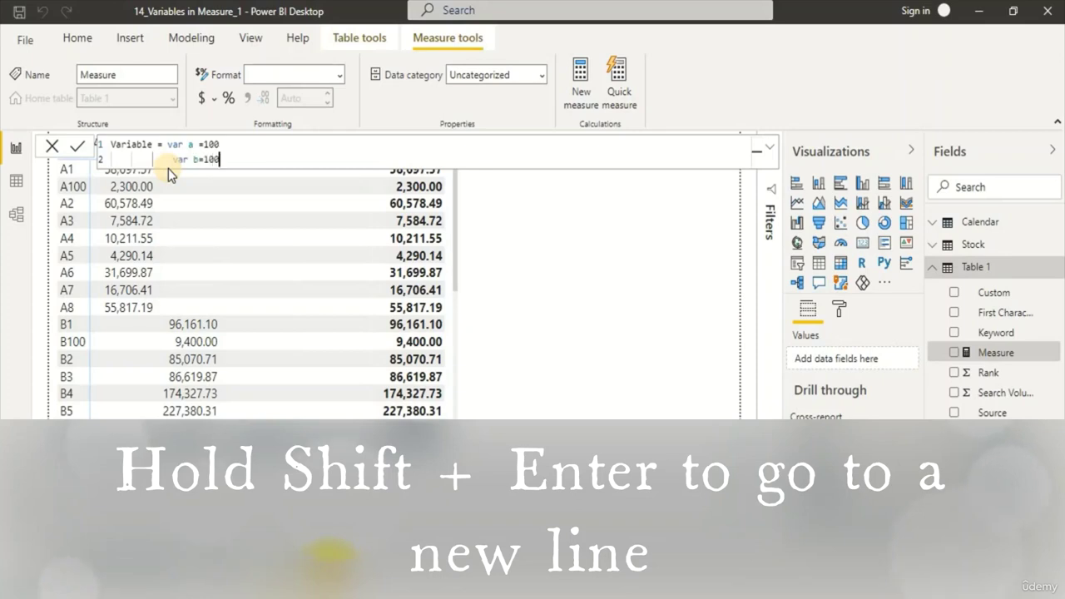
key(shift+Return)
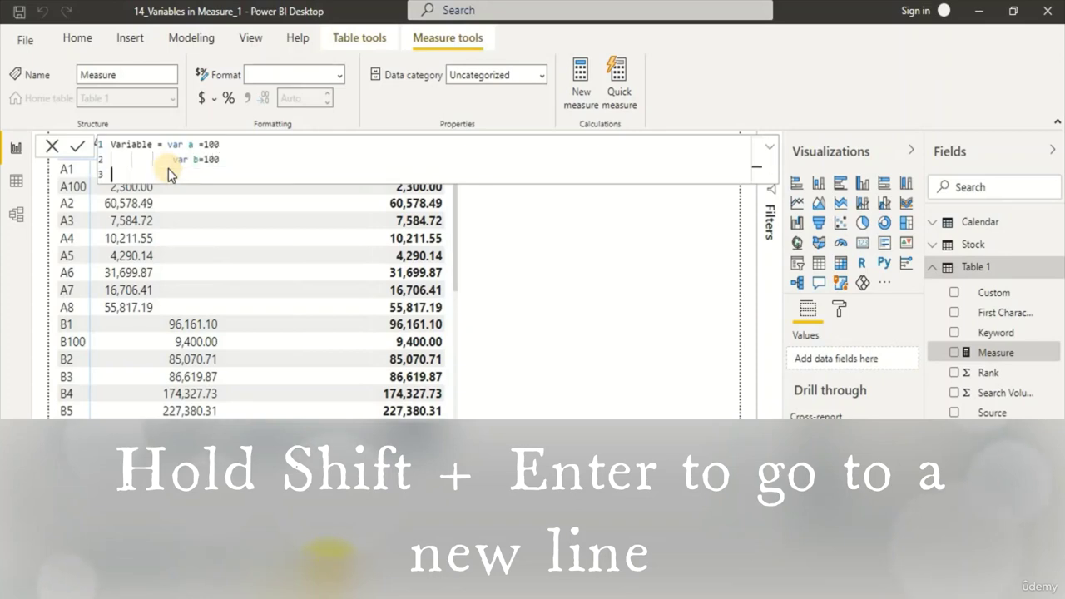
- Complete the Variable measure with a third line, return a+b, and commit the formula
text(return)
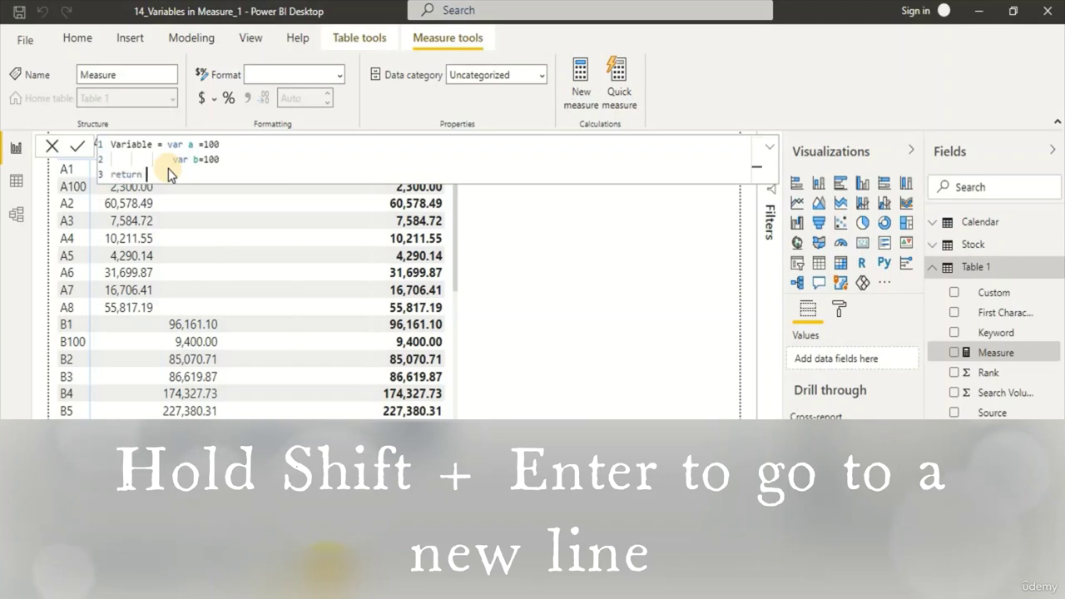
text( a+bb)
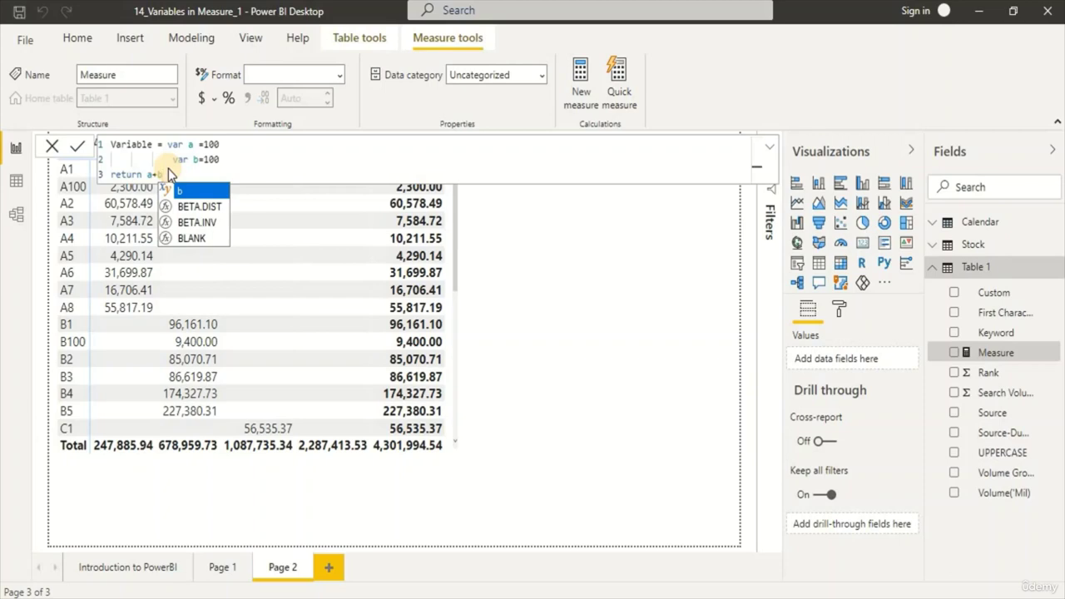
key(Return)
- Add a card visual beside the matrix, size it to the free page width, and show the Variable measure in it
click(861, 248)
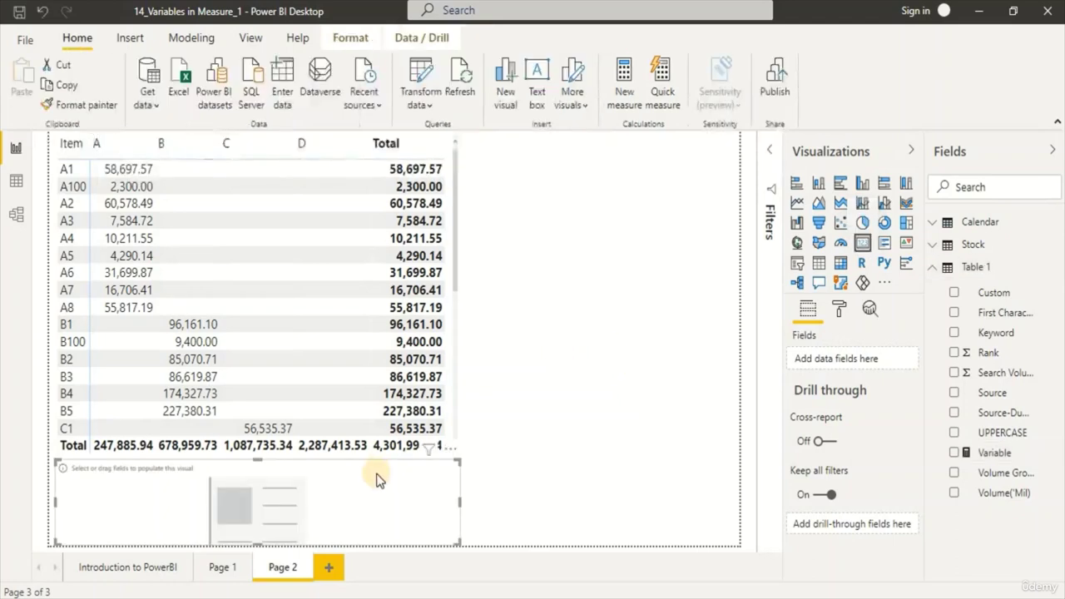
drag(346, 497, 652, 177)
drag(333, 184, 458, 182)
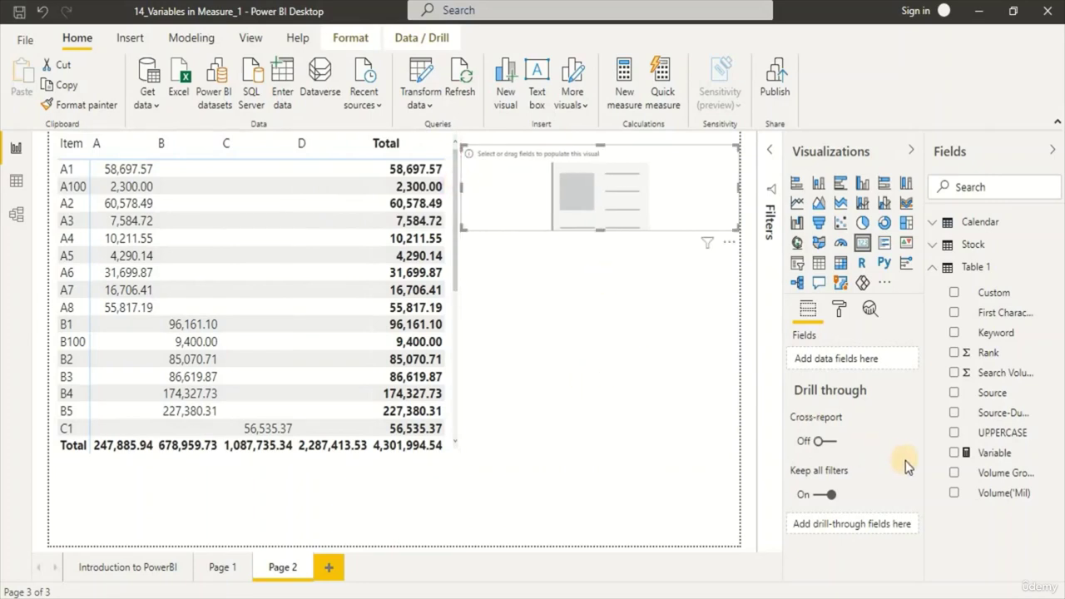
click(954, 453)
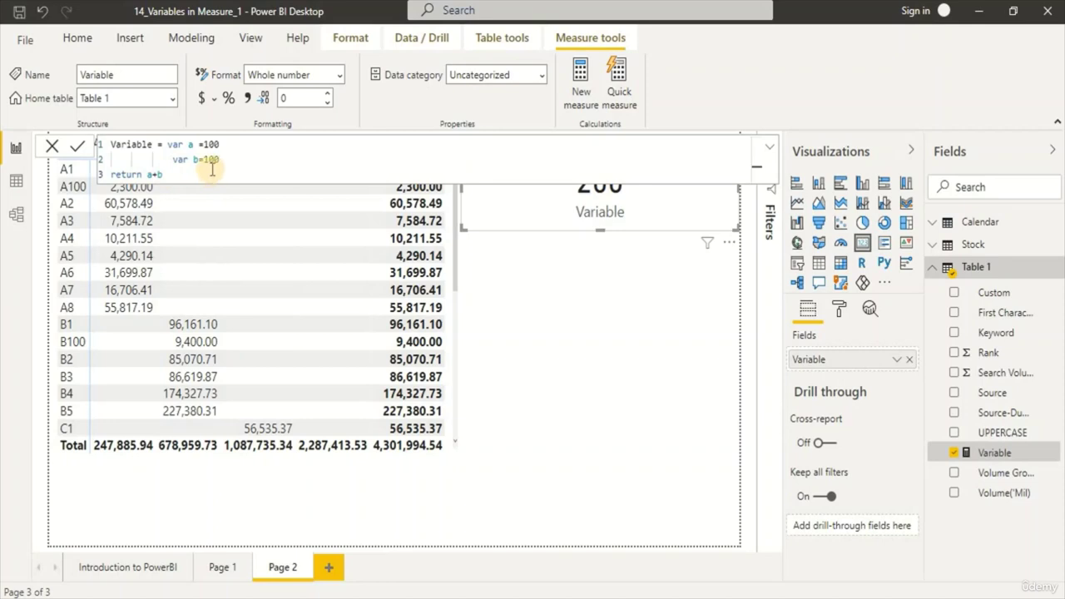
- Change variable a in the Variable measure to the text value "100" and check the card with the formula collapsed
click(200, 144)
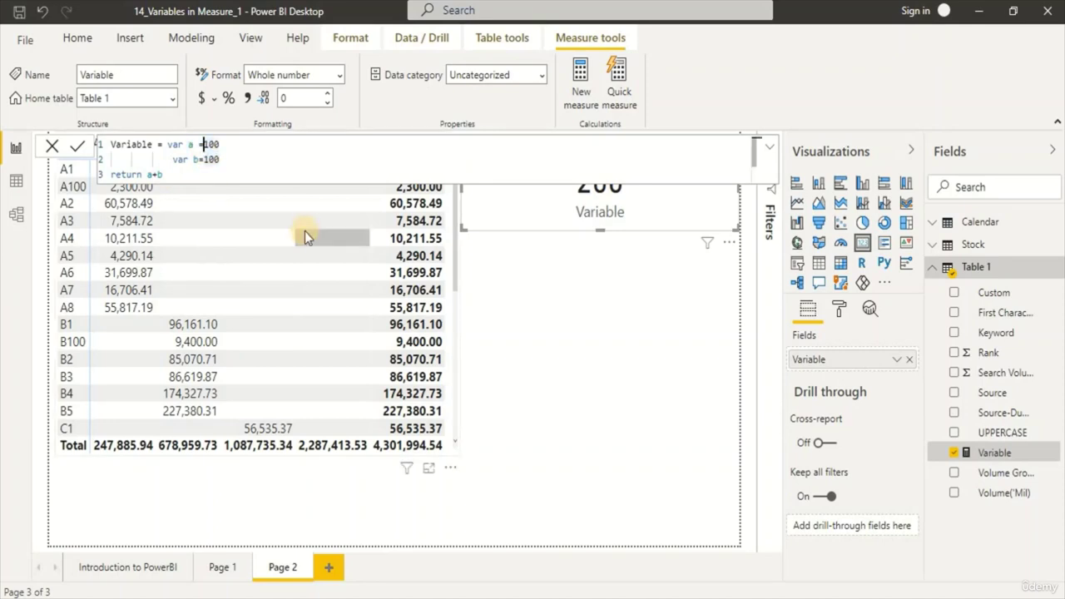
text("100")
click(256, 174)
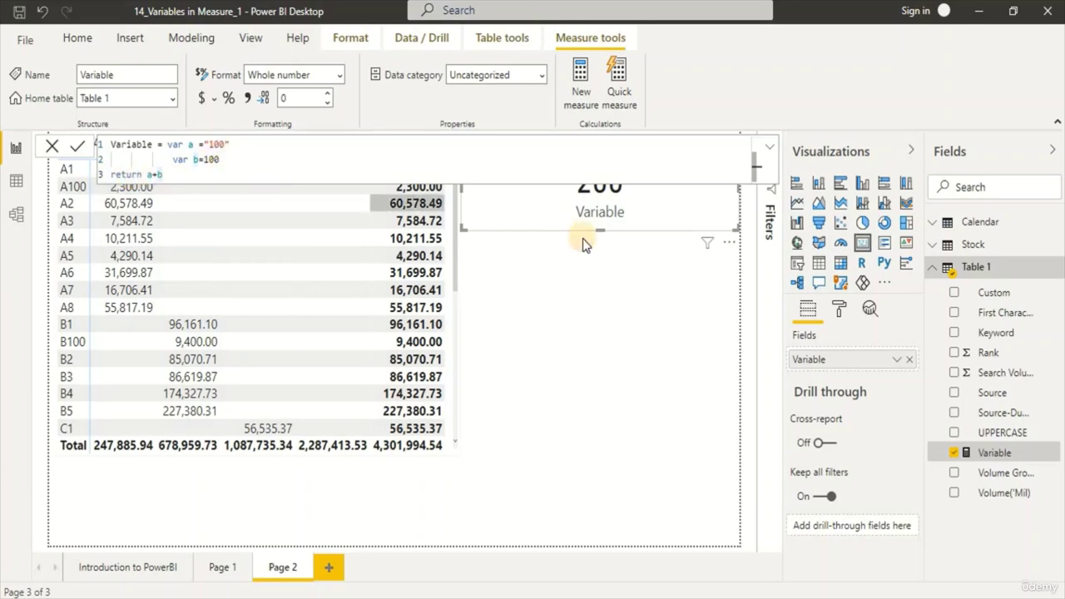
click(482, 236)
click(771, 154)
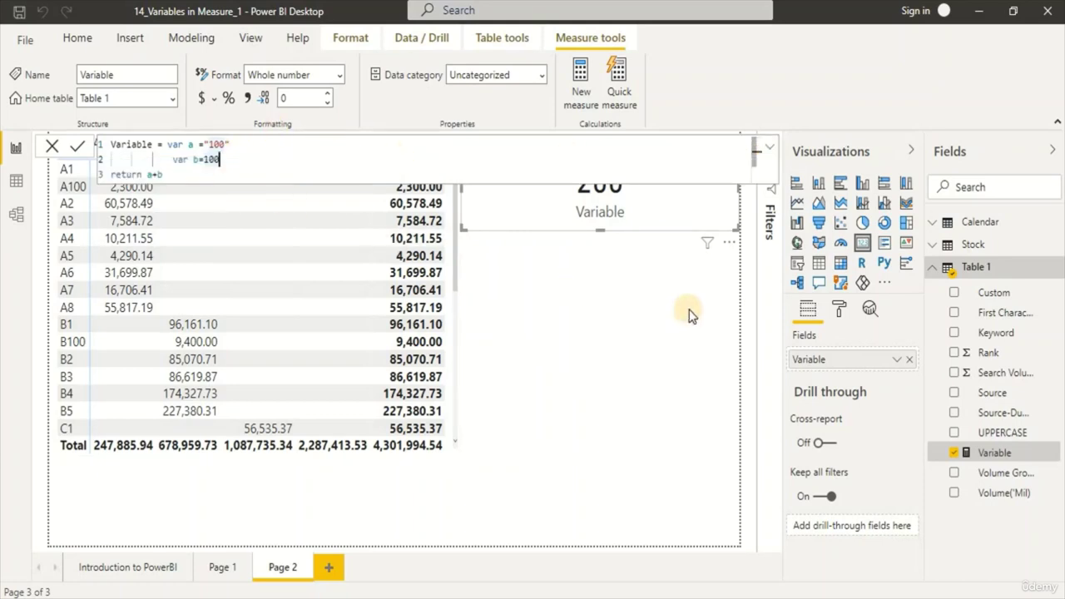
click(768, 147)
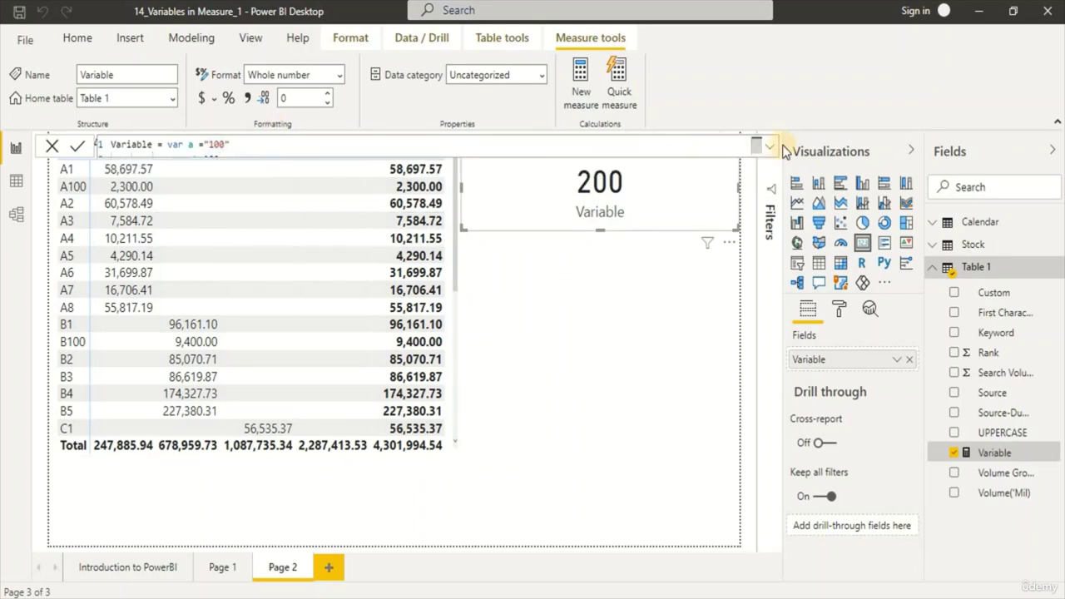
click(769, 148)
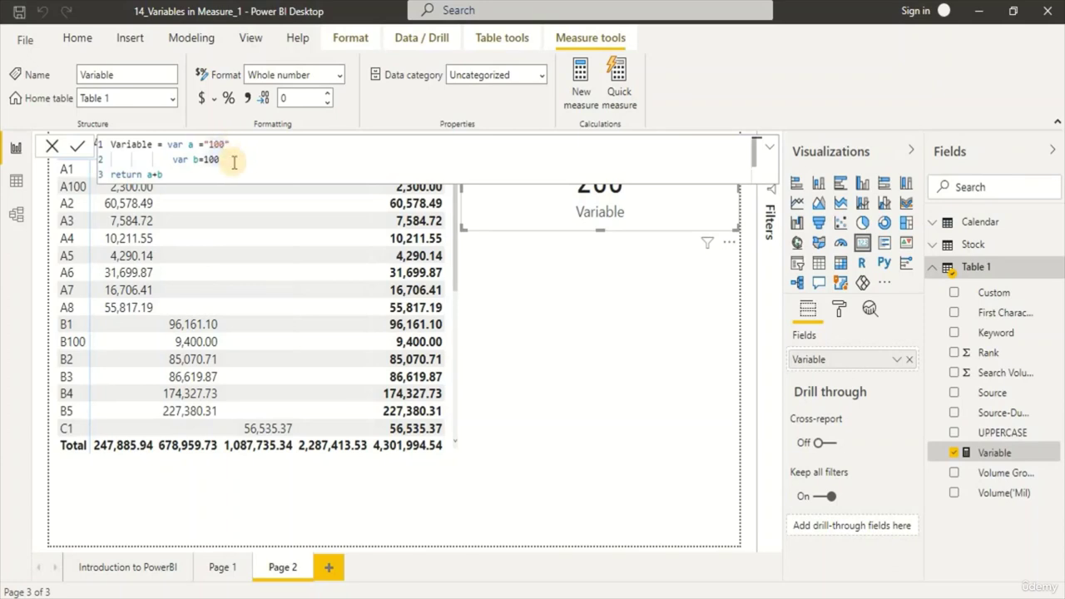
- Change variable a in the Variable measure to the text "a", commit the formula, and check the card
key(BackSpace)
key(BackSpace)
text(a)
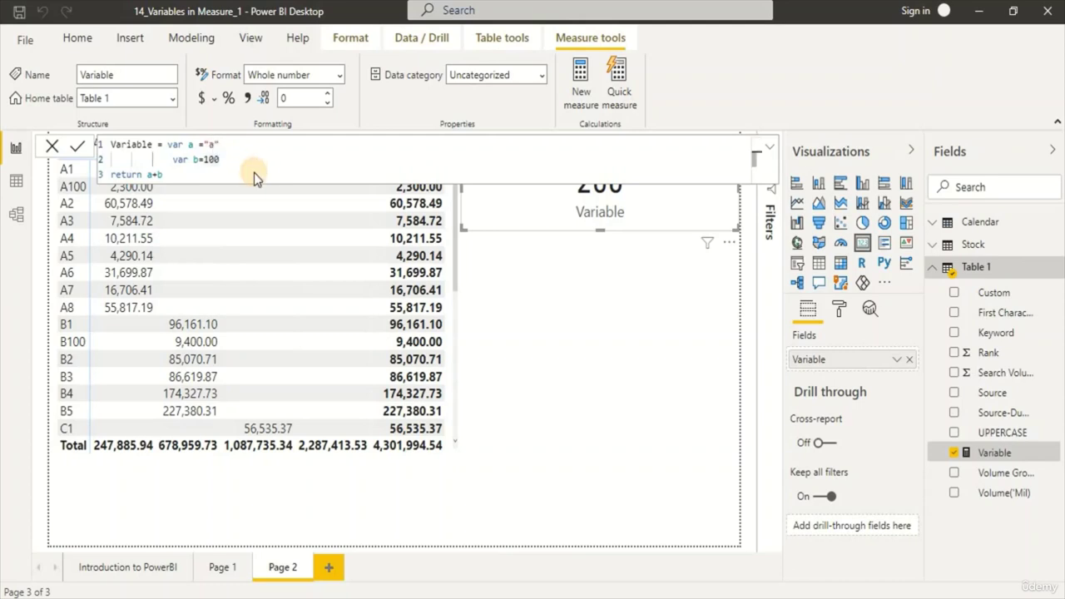
key(Return)
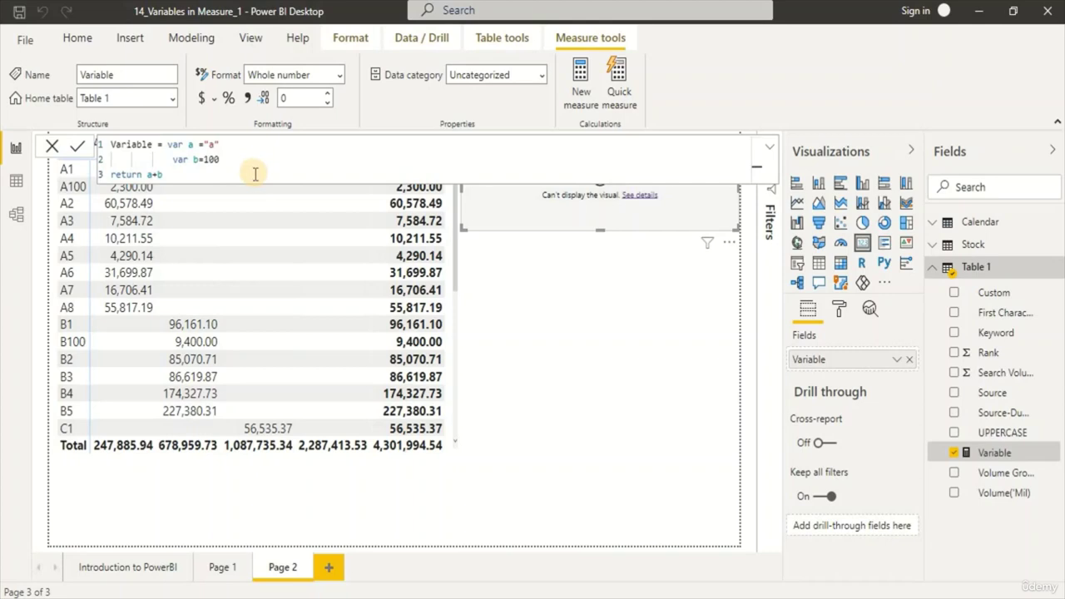
click(617, 207)
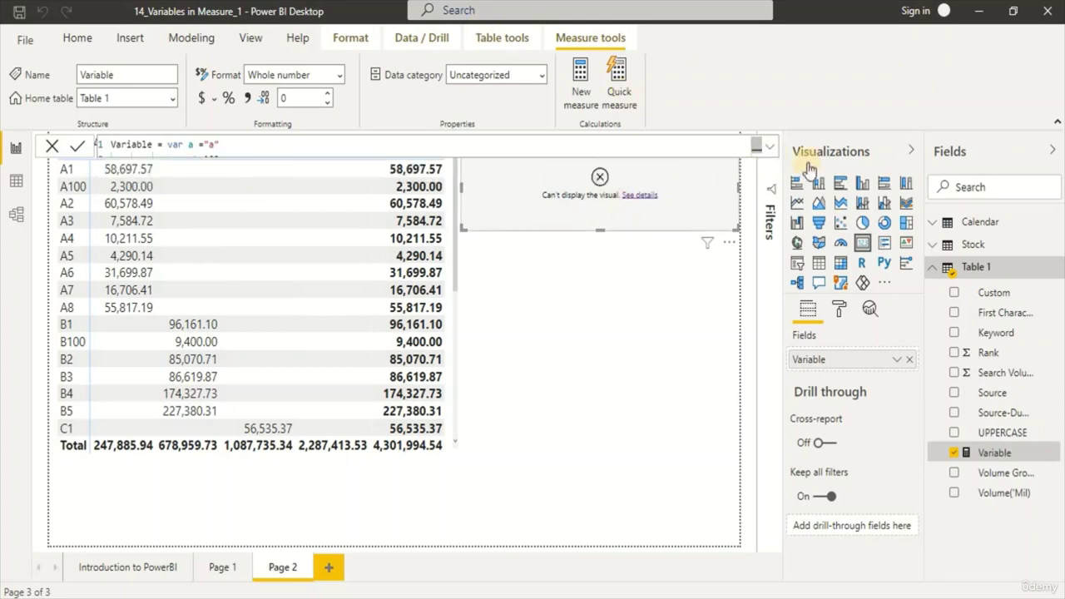
- Review the full Variable formula, focusing on its return expression a+b
click(768, 148)
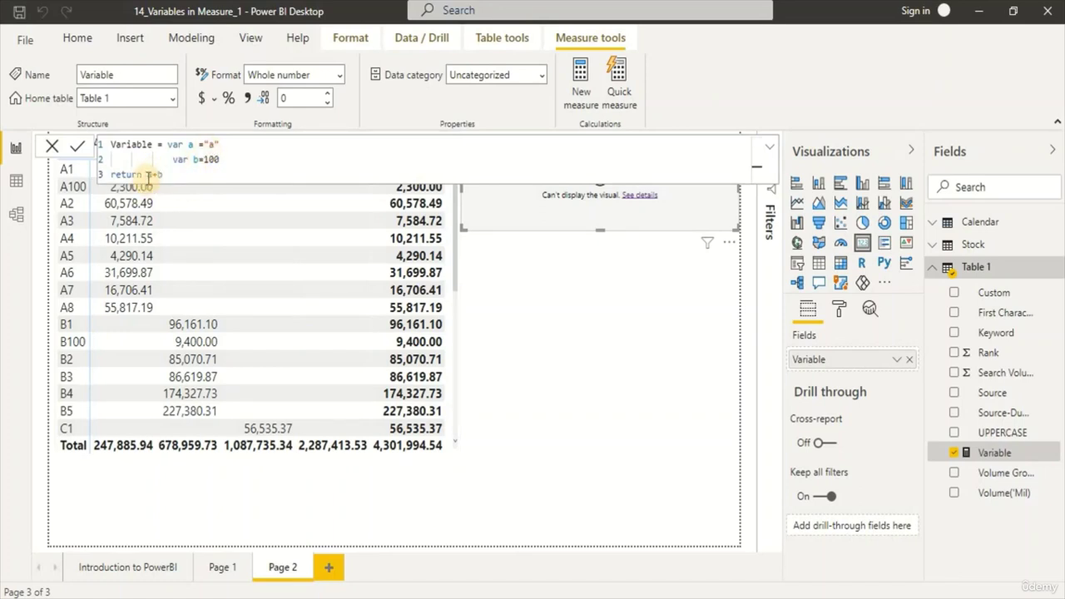
drag(149, 177, 162, 175)
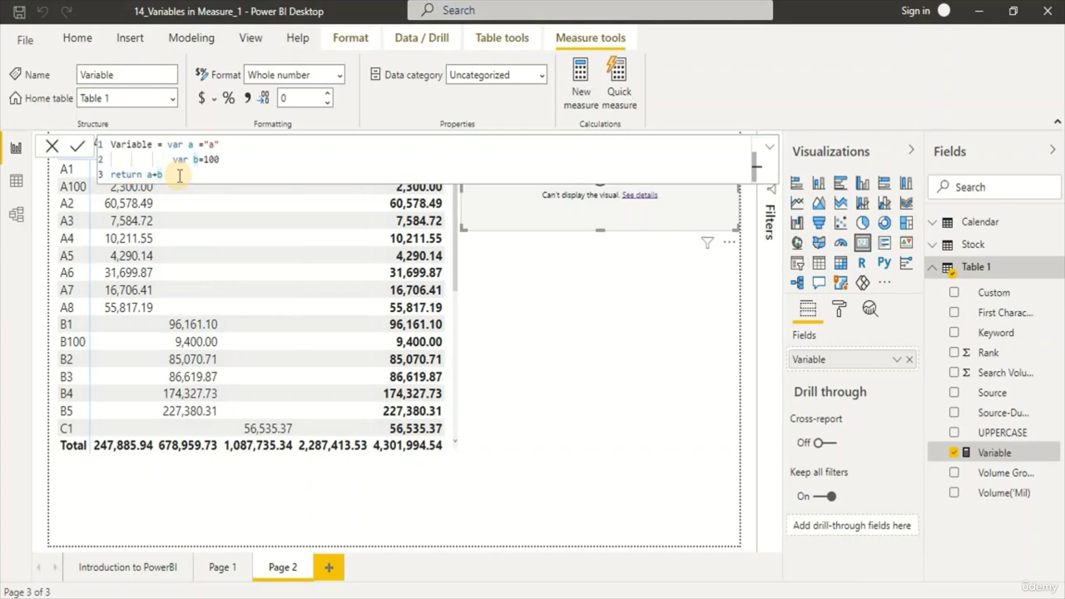
click(768, 147)
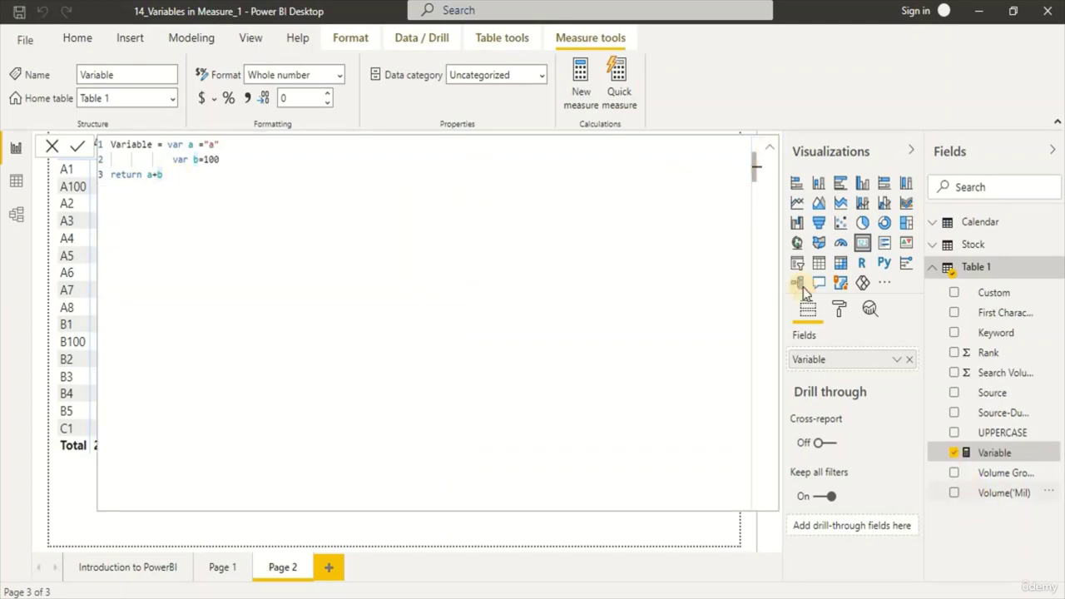
- Try to use variables a and b in a new Table 1 measure with the expression a + b
click(767, 148)
click(629, 440)
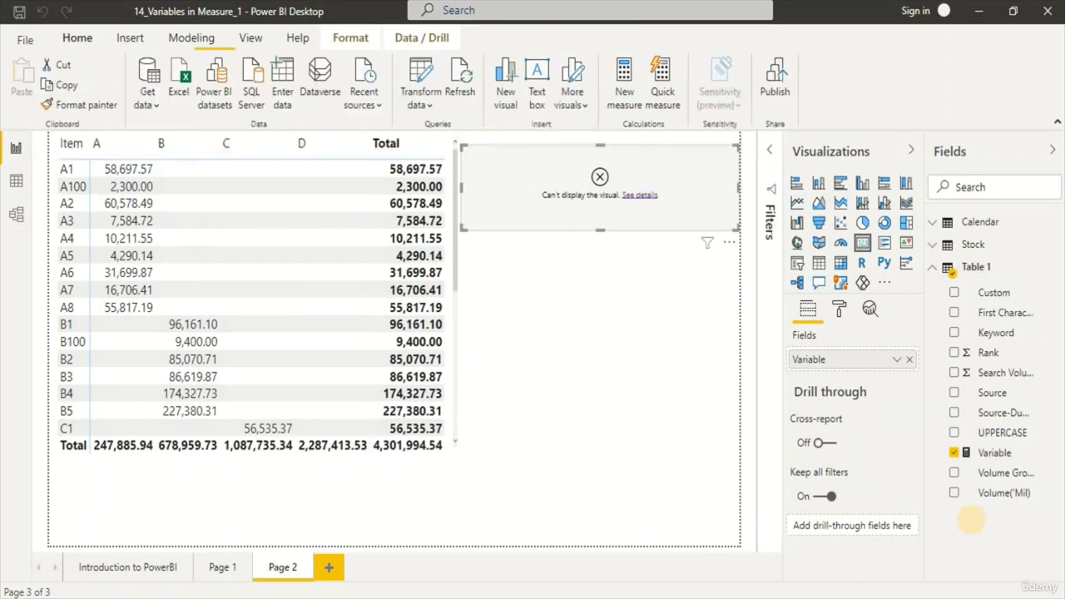
right_click(979, 278)
click(977, 290)
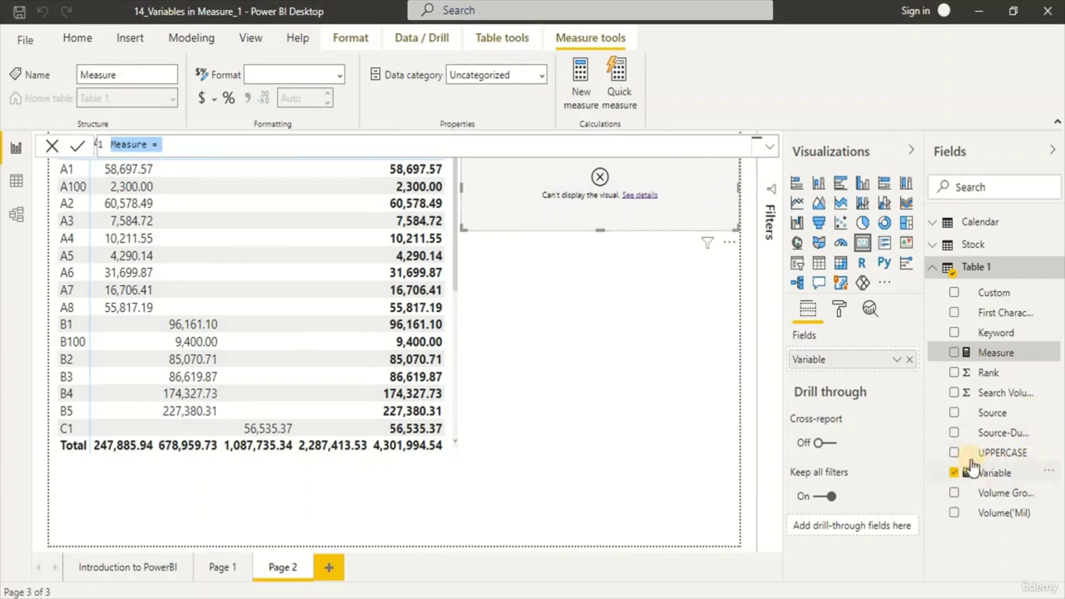
click(241, 142)
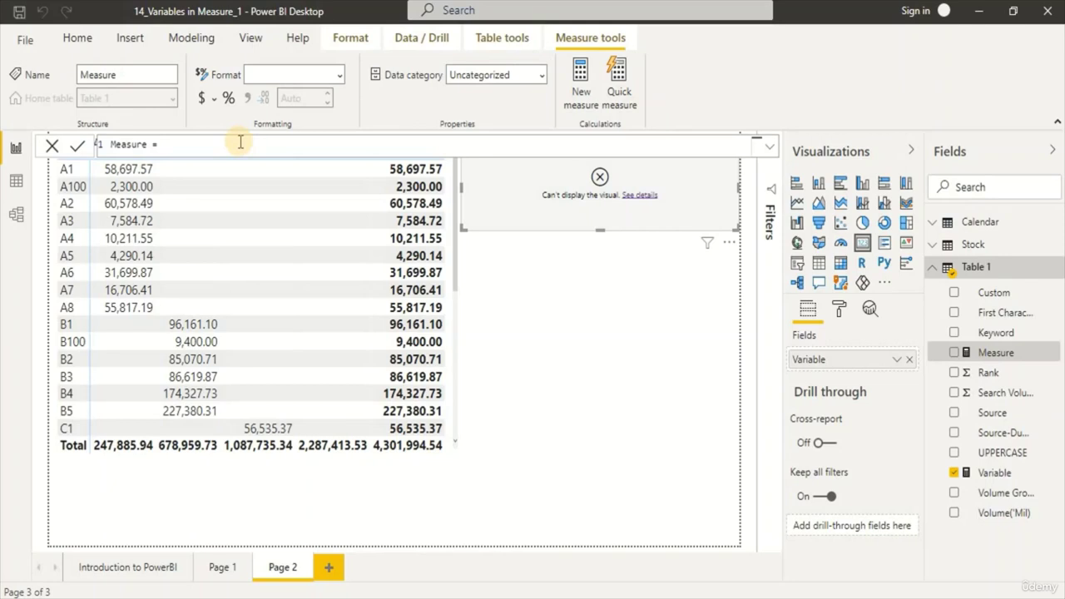
text(a + b)
key(Escape)
key(Left)
key(Right)
click(475, 203)
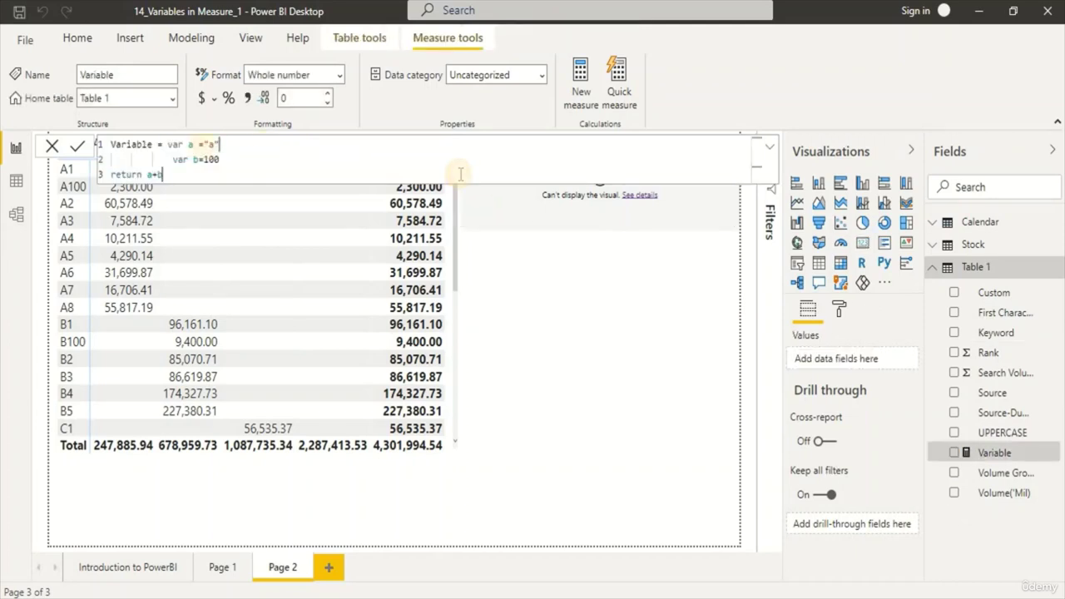
- Set variable a in the Variable measure to 100 and change the return expression to (a+b)-((a*b)+(a-b))
drag(204, 144, 219, 145)
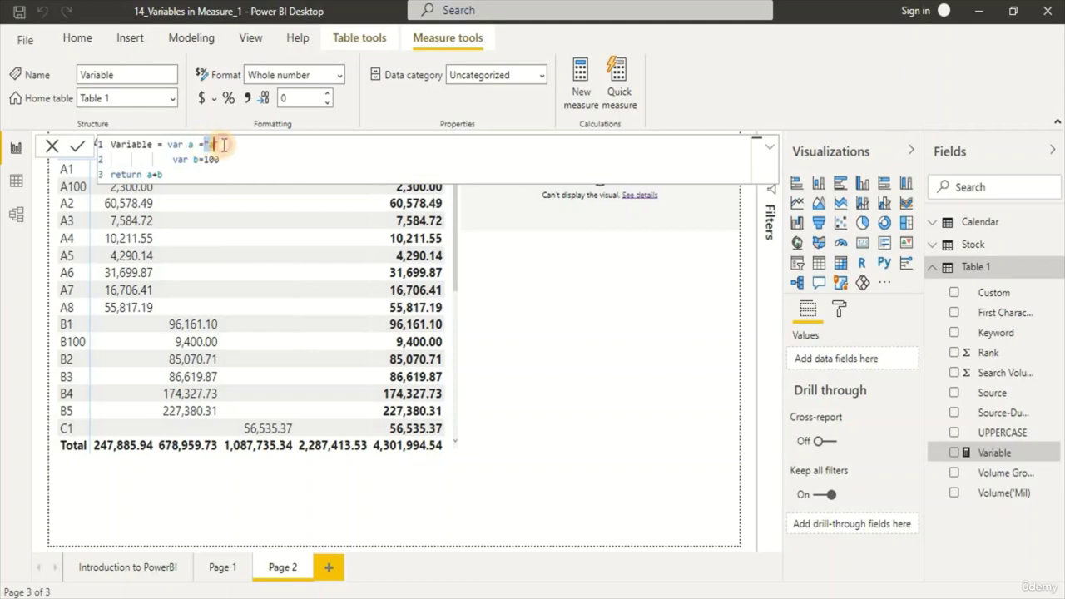
text(100)
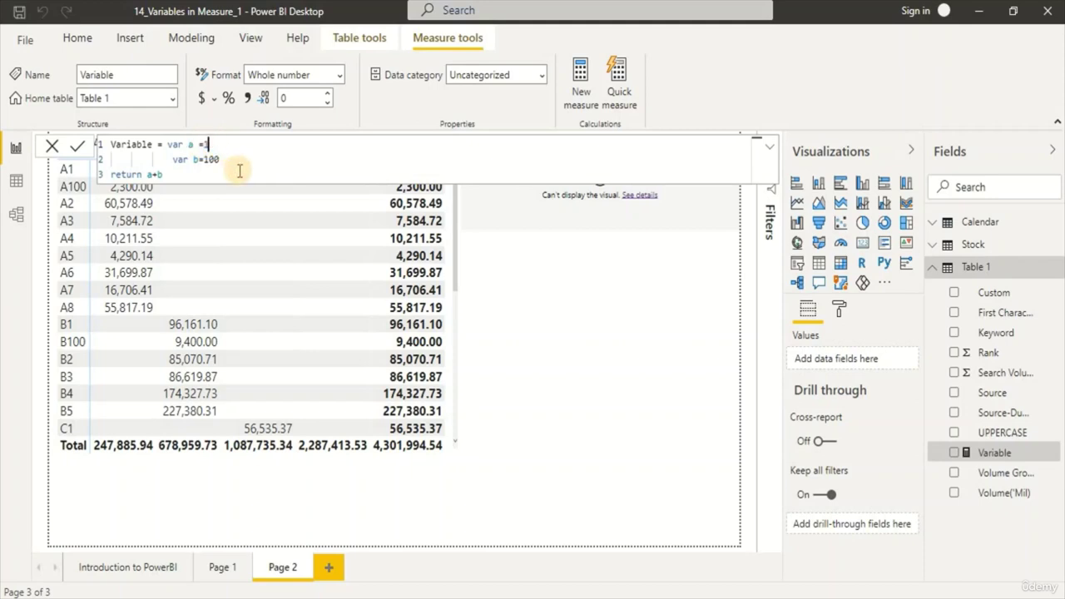
click(240, 170)
key(Left)
key(Left)
key(Left)
text(()
key(Right)
key(Right)
key(Right)
text()-()
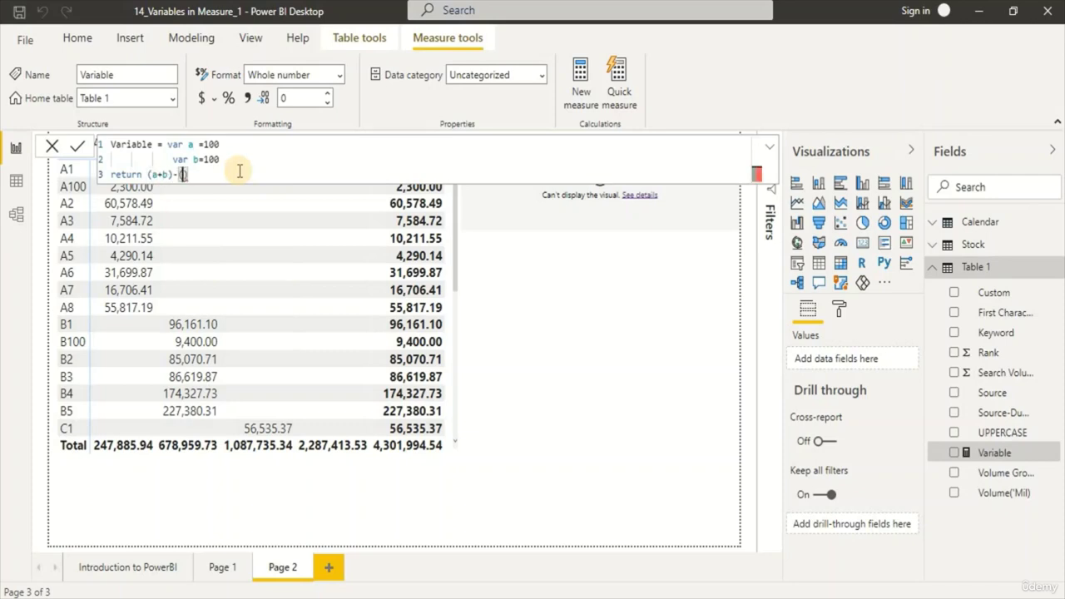
text(a*b)
click(236, 169)
text(()
click(239, 171)
text(-((a*b)+(a-b)))
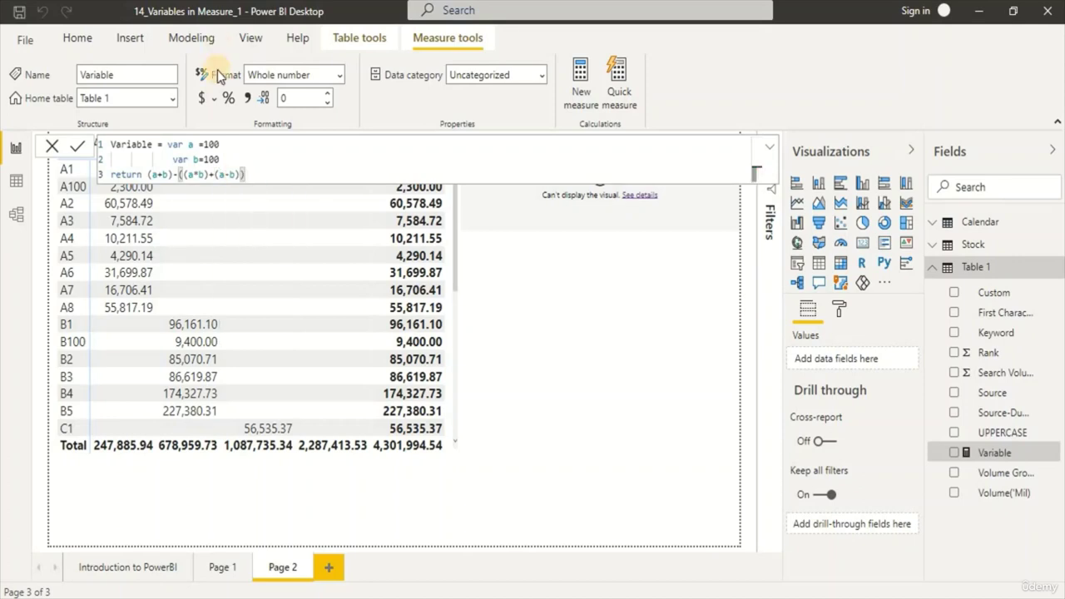
- Examine where the Variable formula reuses a and b in the return expression and where their values are defined
double_click(154, 174)
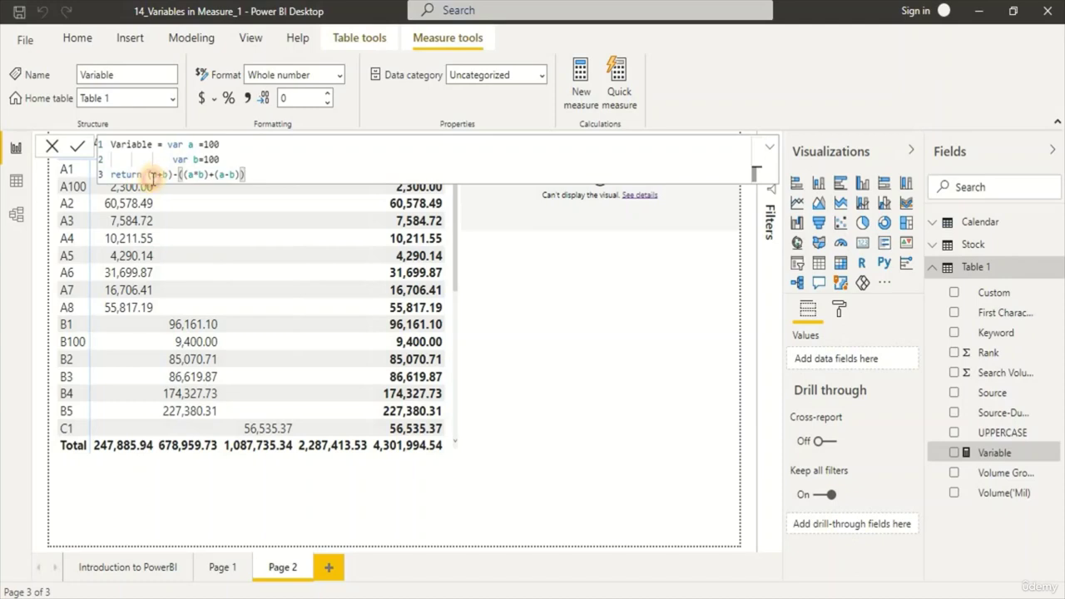
drag(188, 174, 217, 178)
click(226, 144)
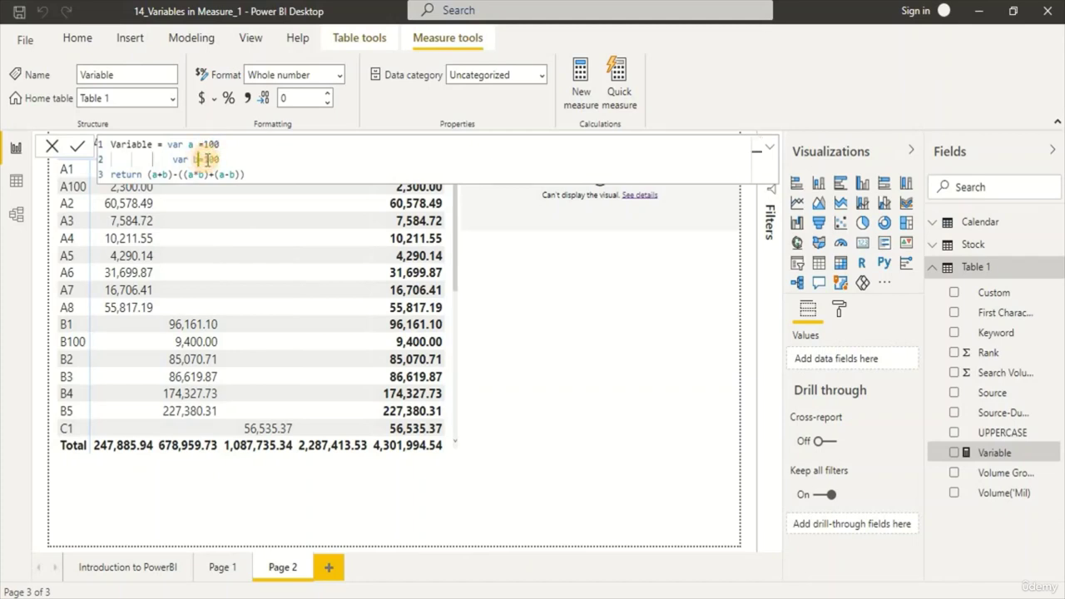
drag(203, 159, 229, 161)
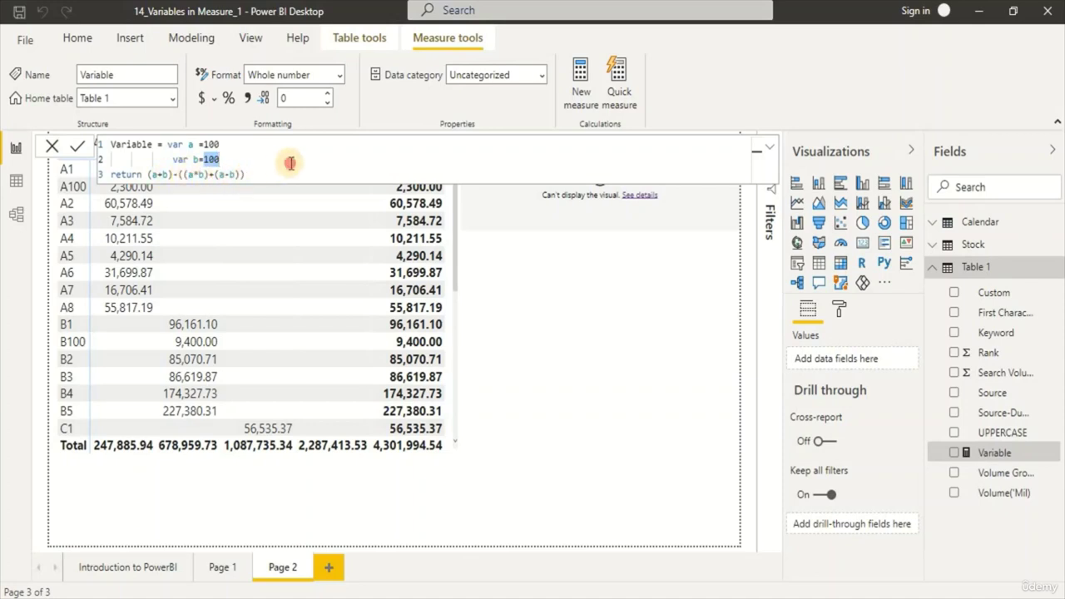
click(223, 159)
drag(225, 159, 167, 144)
click(223, 159)
click(155, 174)
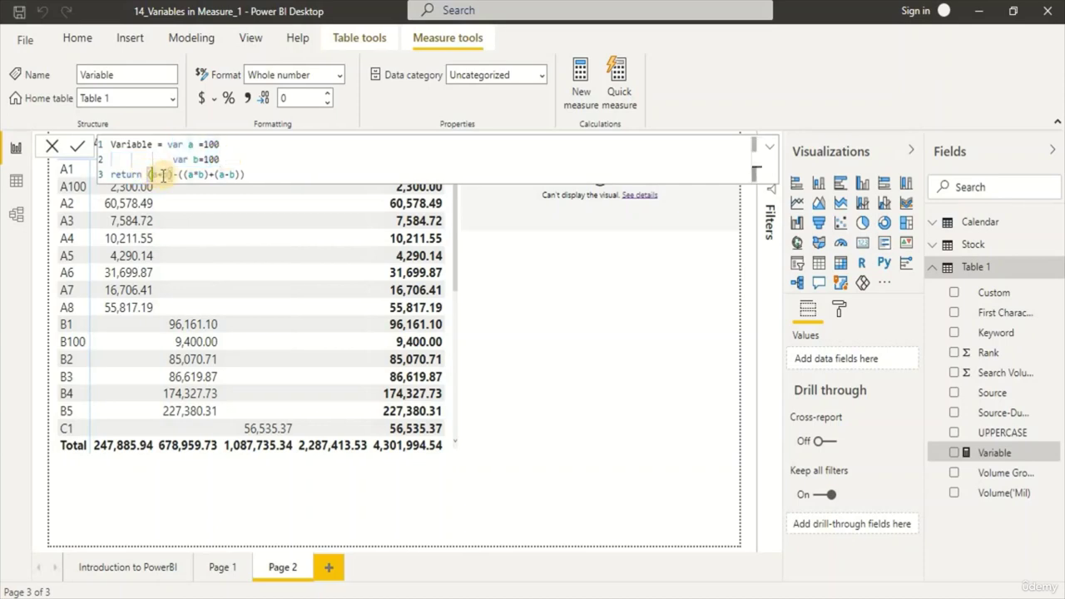
drag(250, 164, 254, 142)
- Set variable b in the Variable measure to 50, commit the formula, and collapse it to check the card
click(228, 167)
key(BackSpace)
key(Delete)
text(5)
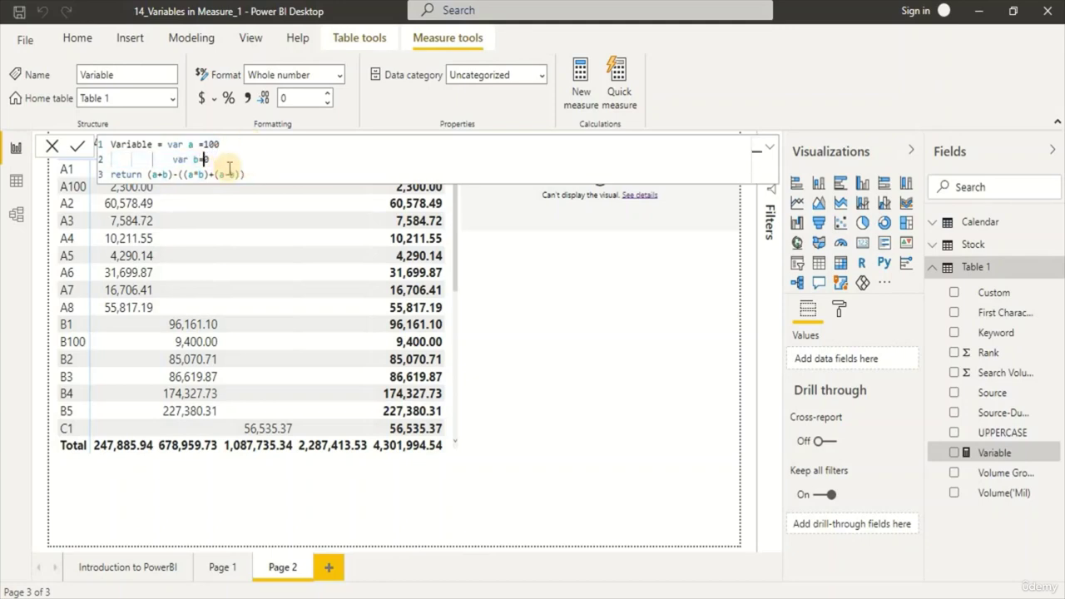
key(Return)
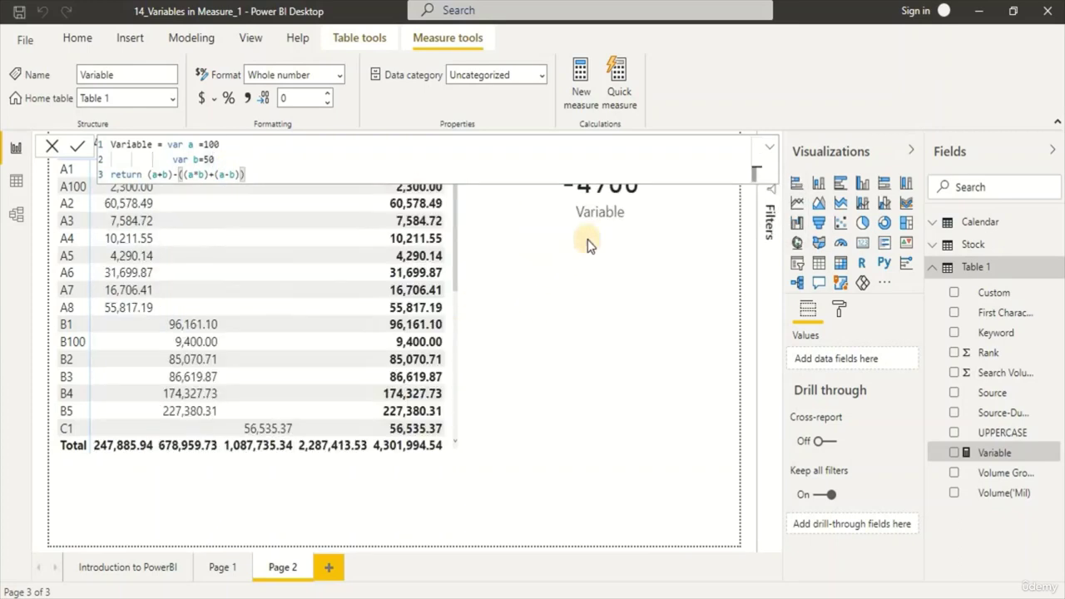
click(771, 150)
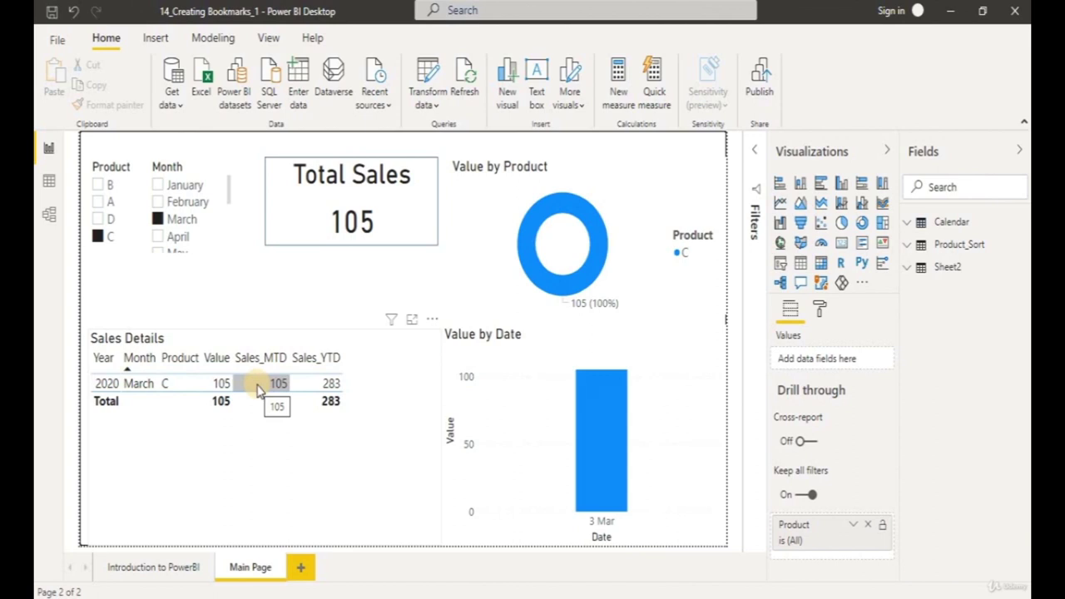
- Show the Bookmarks pane and clear the Month and Product slicer selections on the Main Page
click(268, 37)
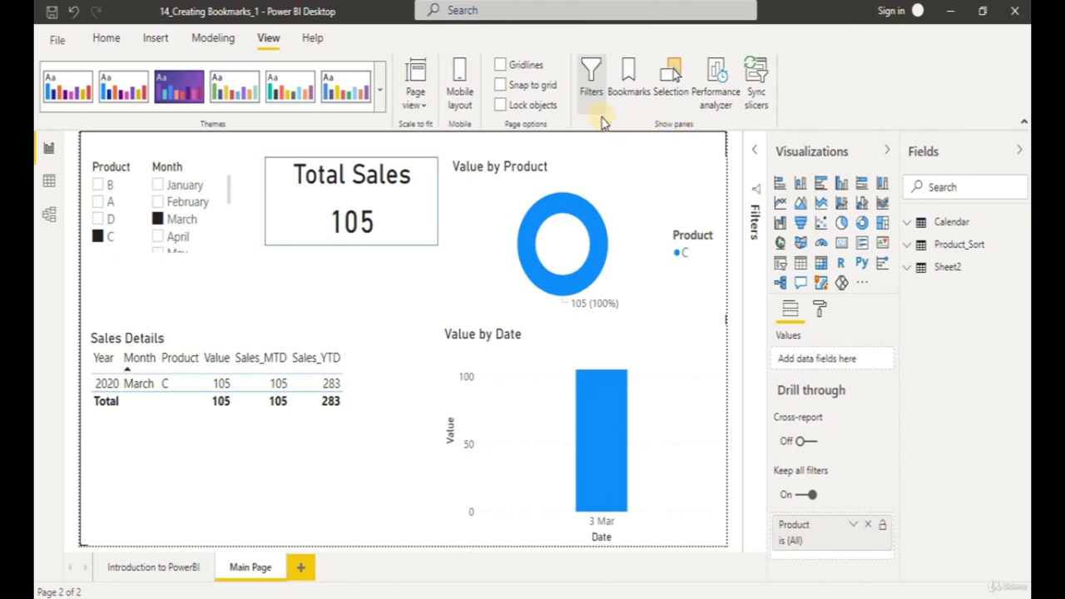
click(627, 80)
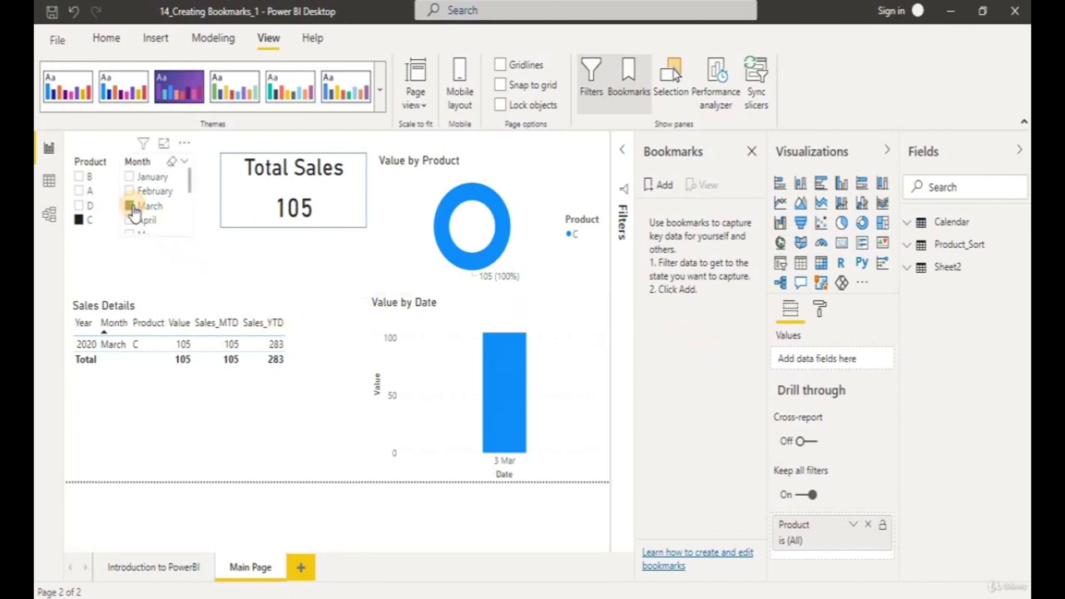
click(171, 162)
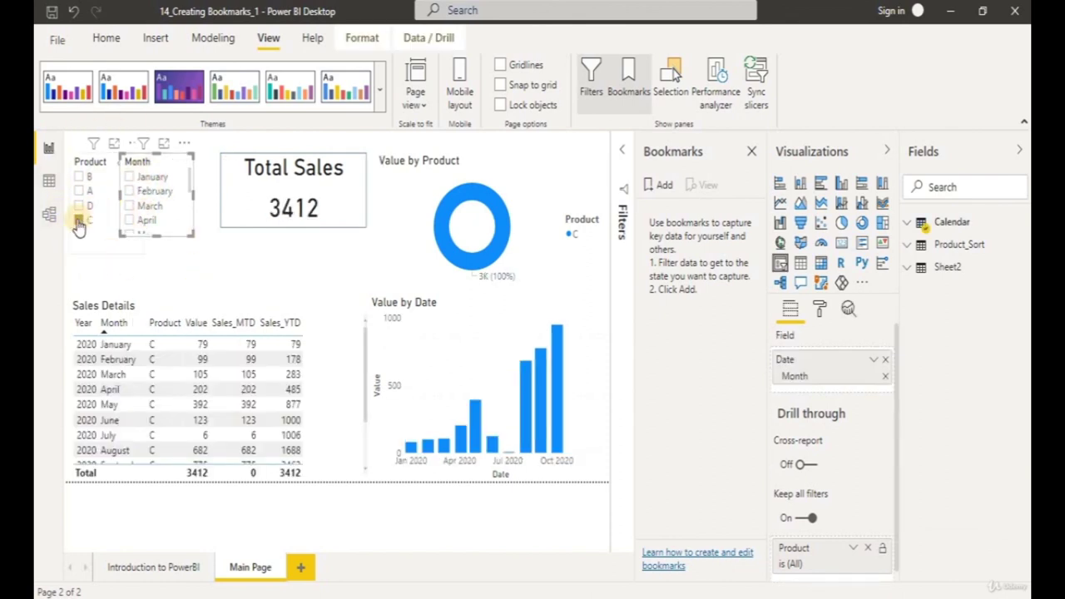
click(78, 221)
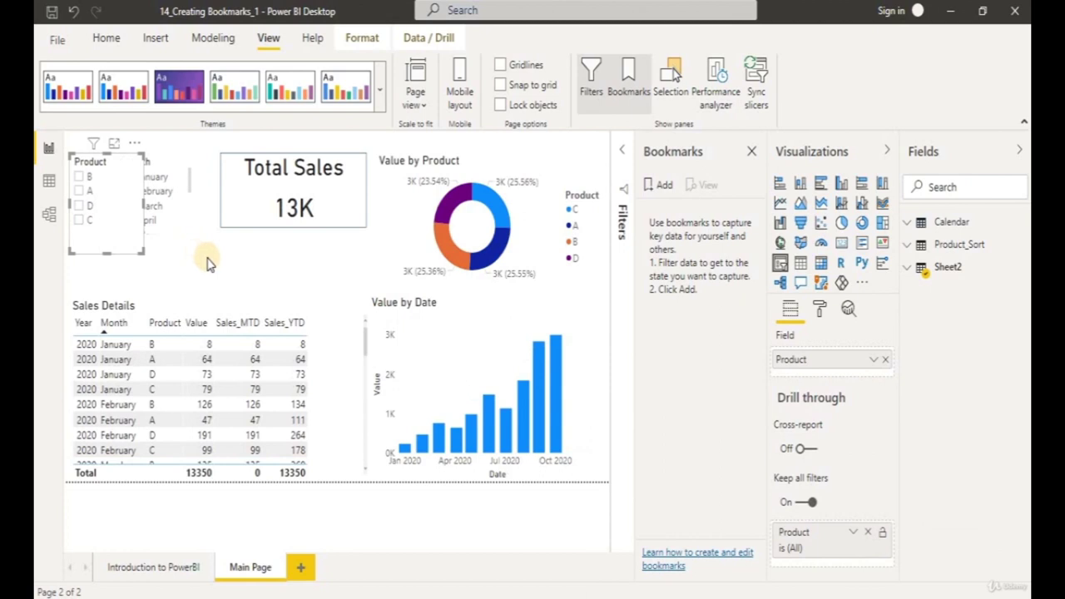
click(208, 262)
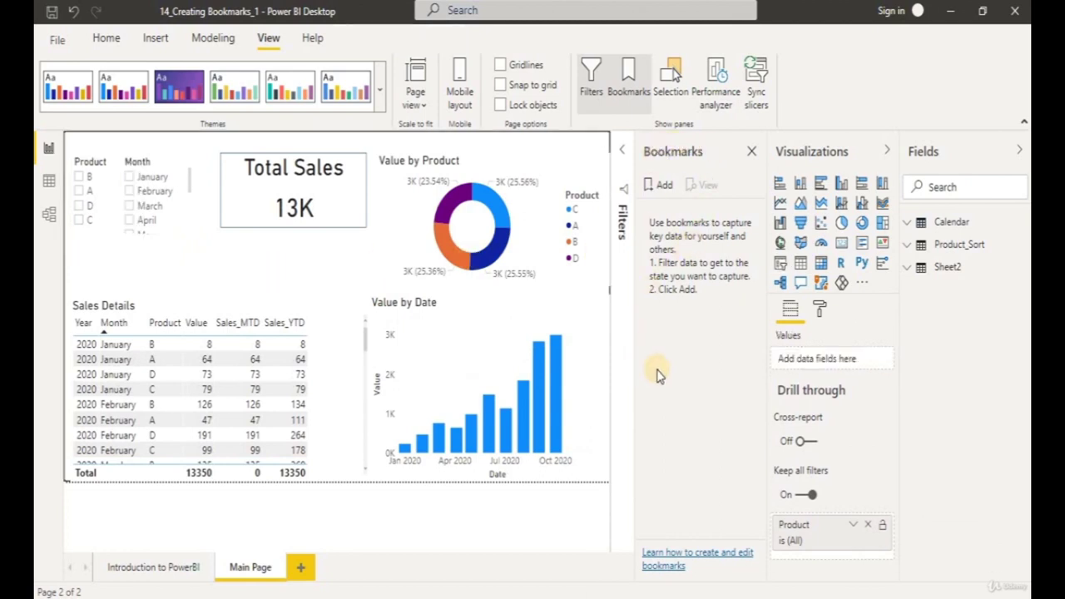
- Add a bookmark of the unfiltered Main Page and name it ClearAll
click(665, 188)
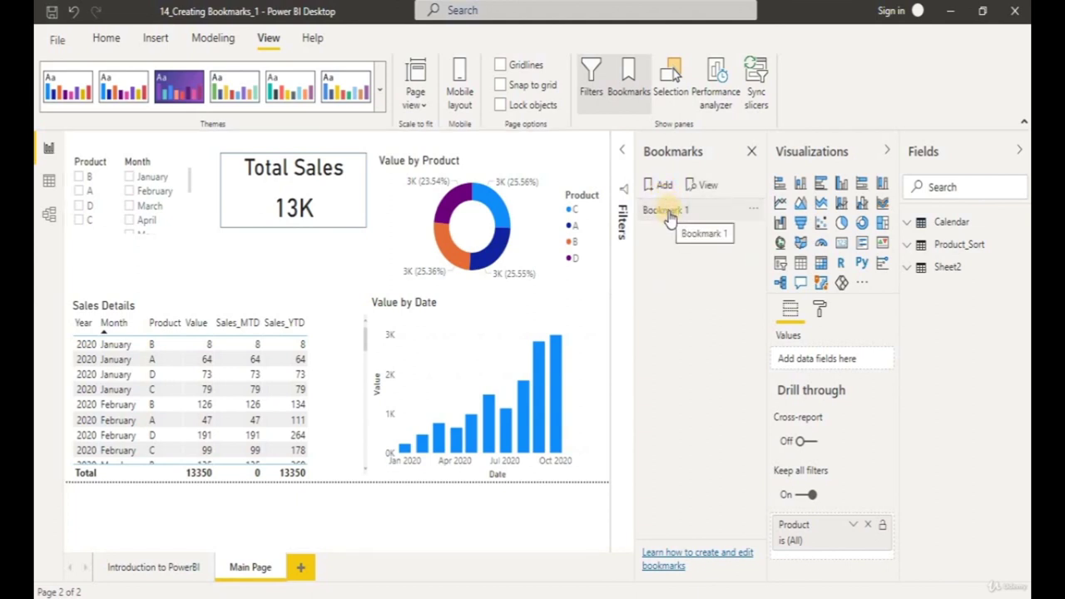
double_click(687, 213)
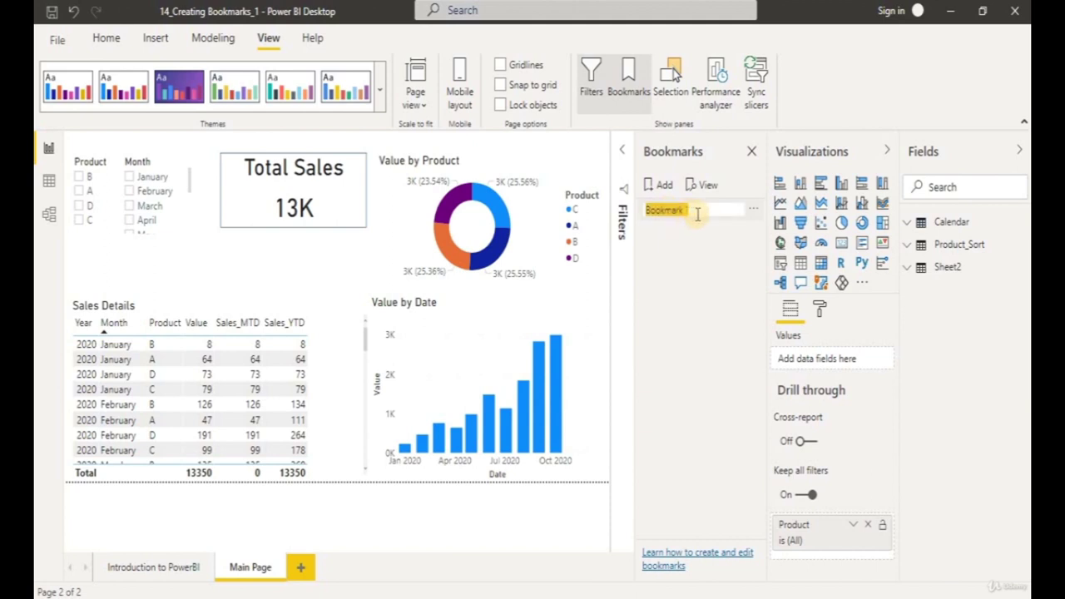
text(ClearAl)
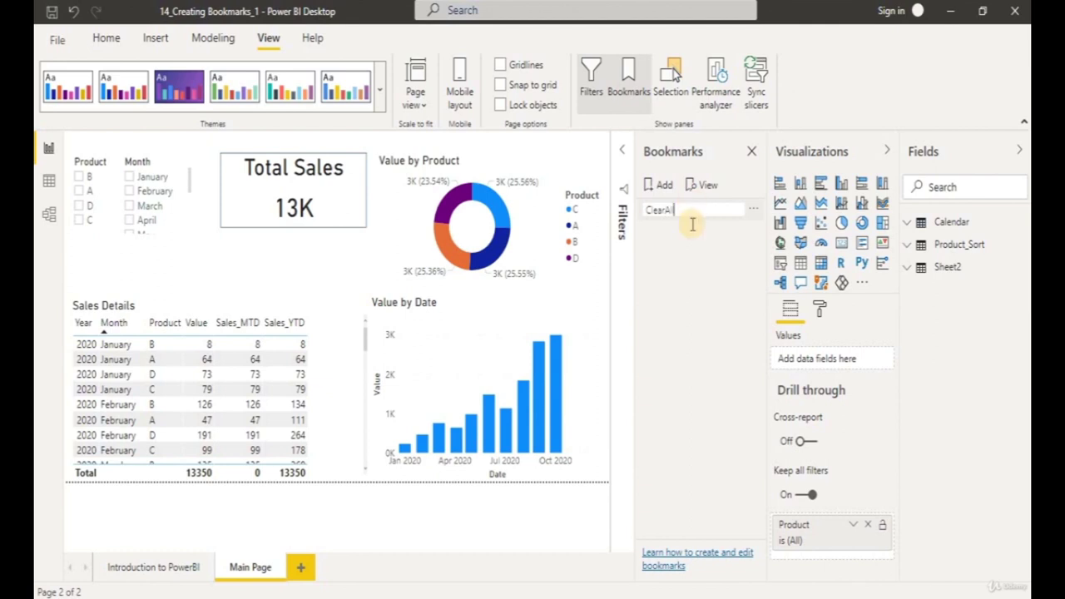
click(715, 359)
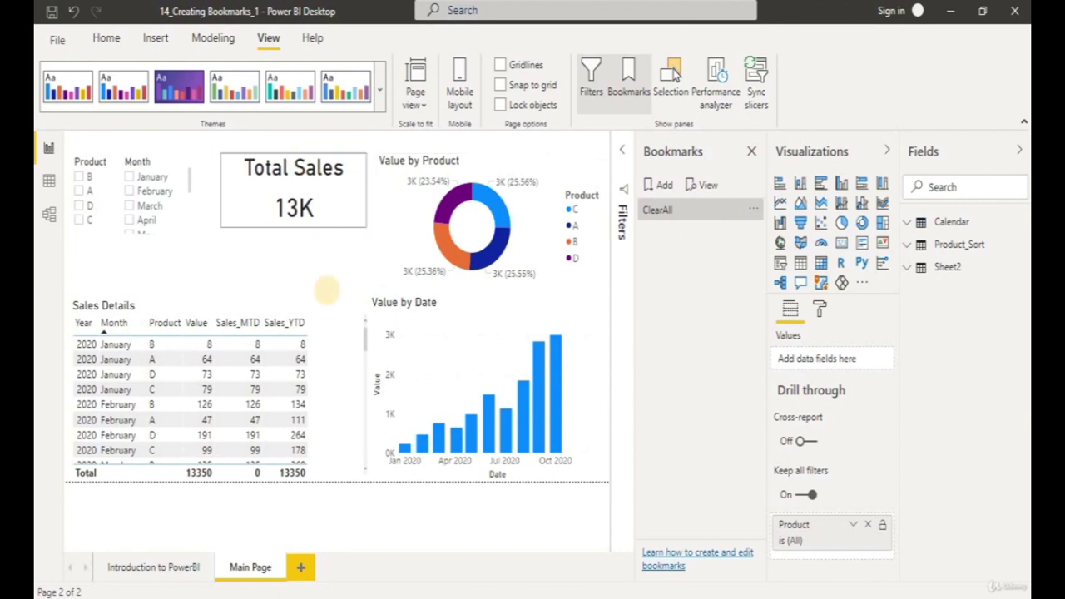
- Insert a Bookmark button and fit it into the free space between the slicers and the Sales Details table
click(309, 264)
click(156, 46)
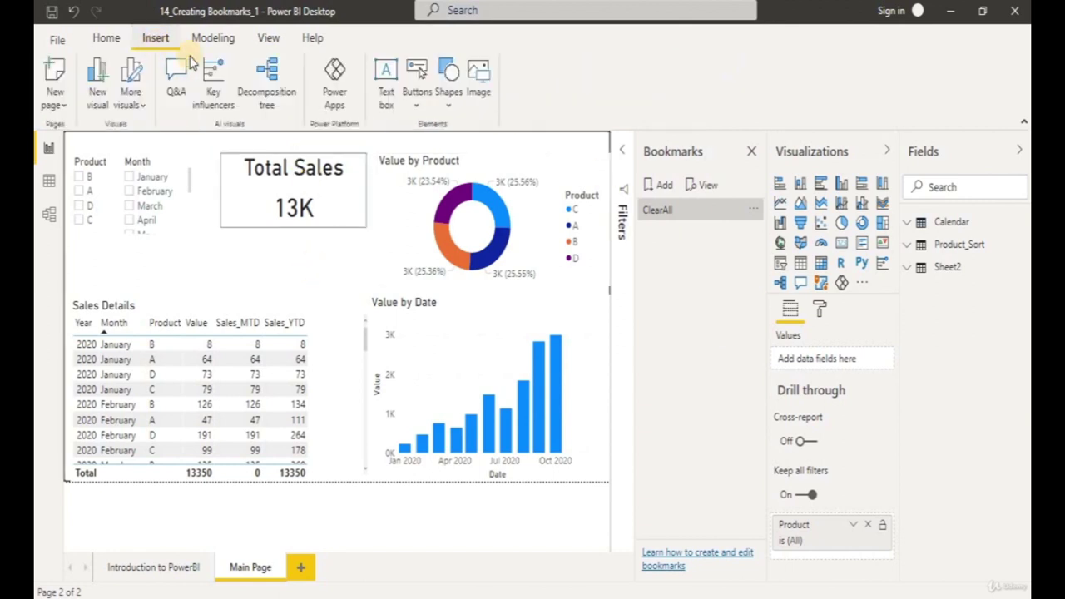
click(420, 72)
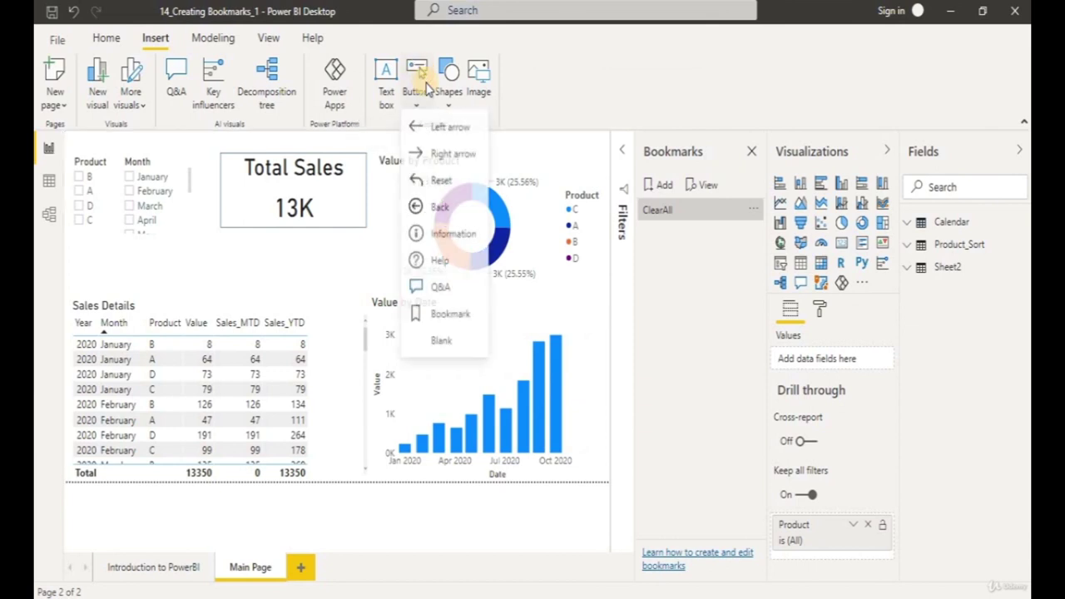
click(449, 325)
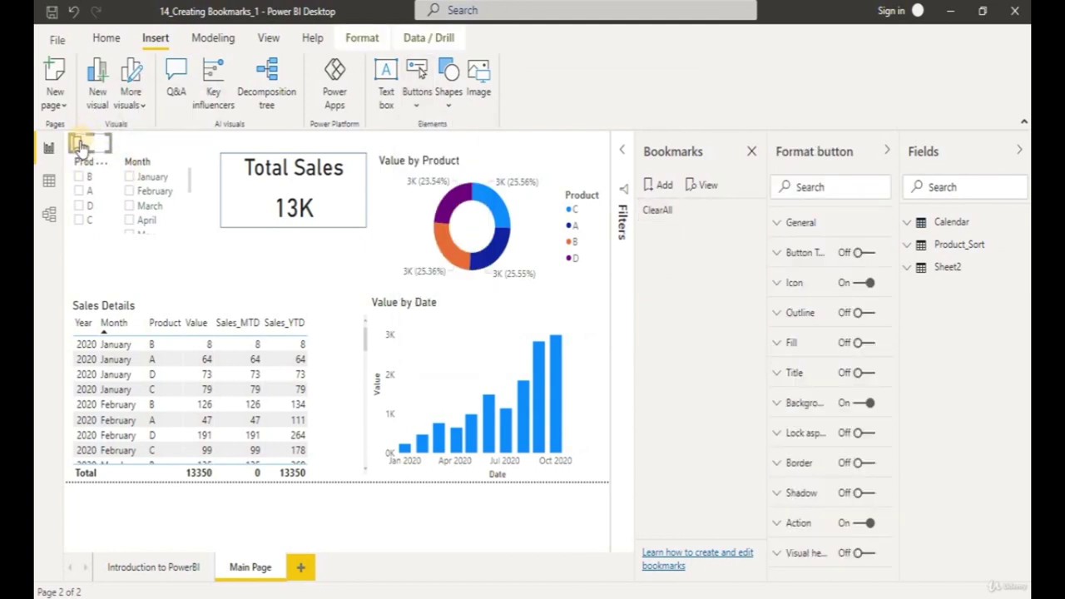
drag(91, 143, 192, 276)
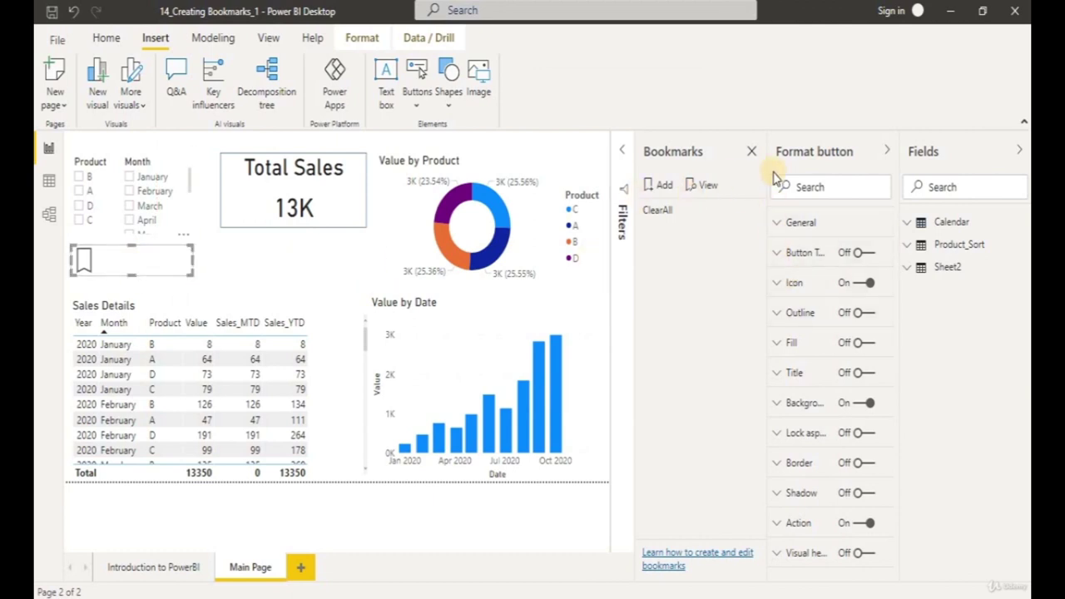
- Turn on the bookmark button's text and set it to ClearAll
click(778, 253)
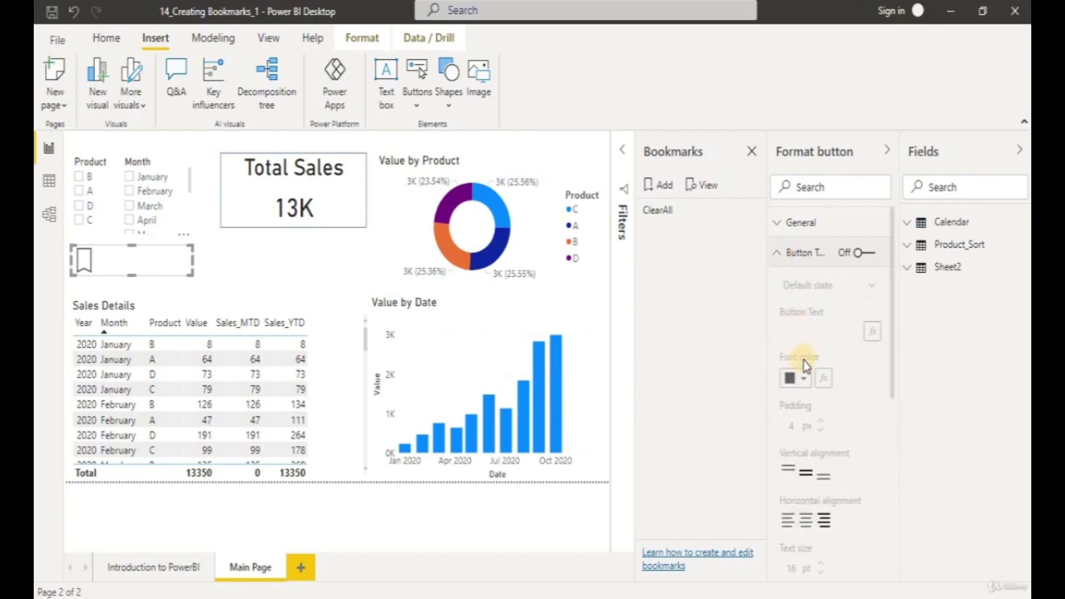
click(861, 253)
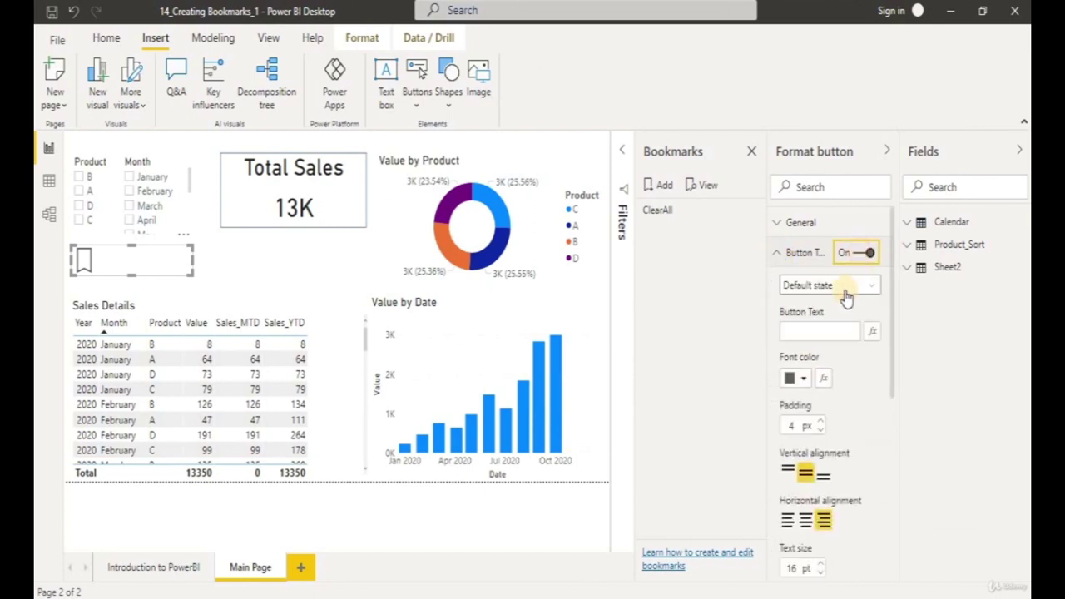
click(808, 337)
text(Clear)
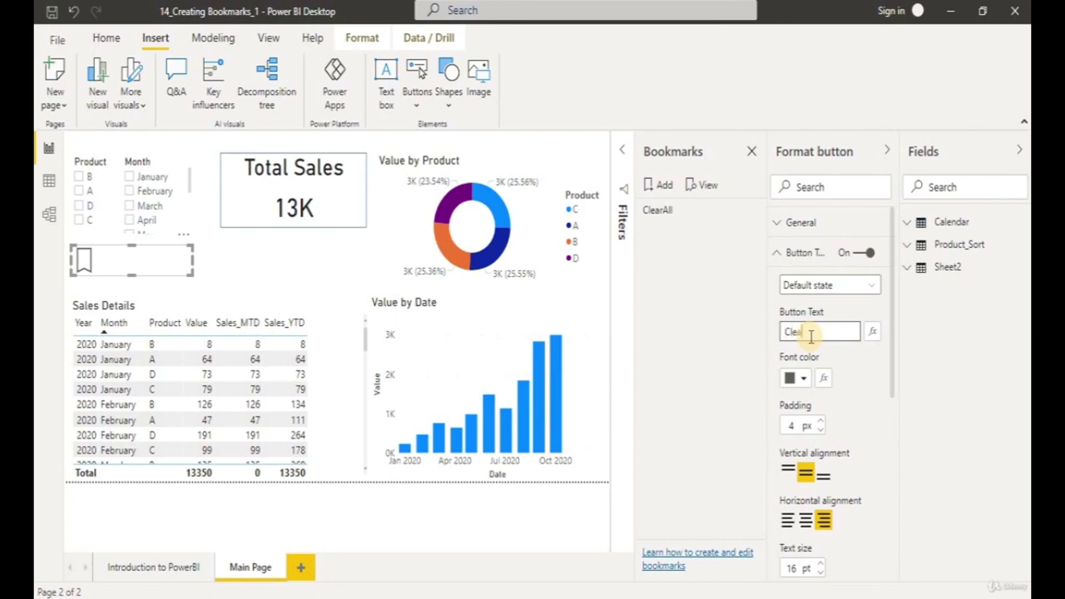
text(All)
click(775, 253)
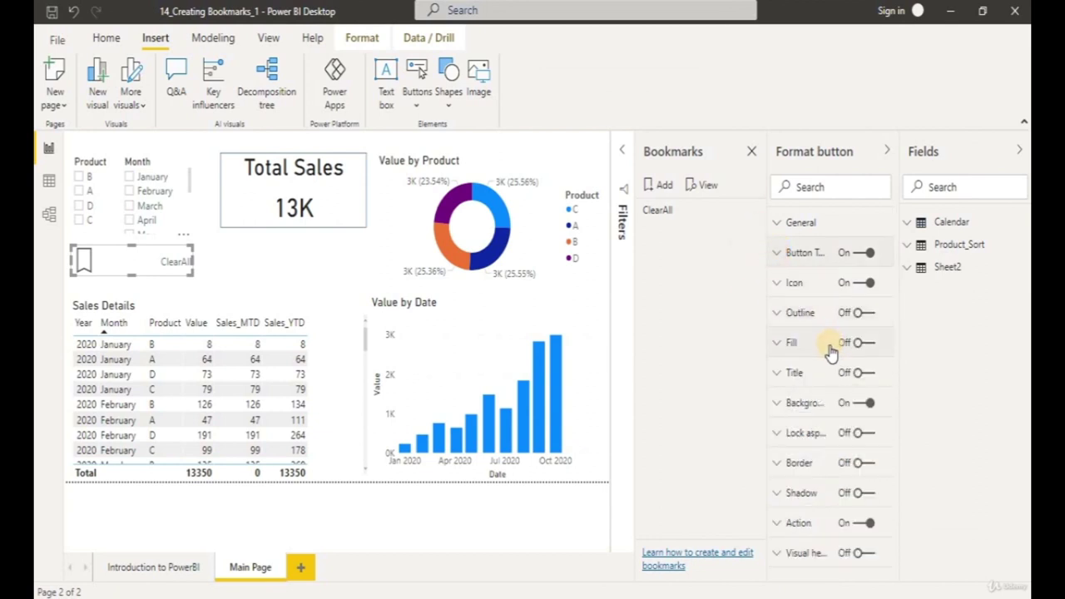
- Set the button's action type to Bookmark and link it to the ClearAll bookmark
click(781, 522)
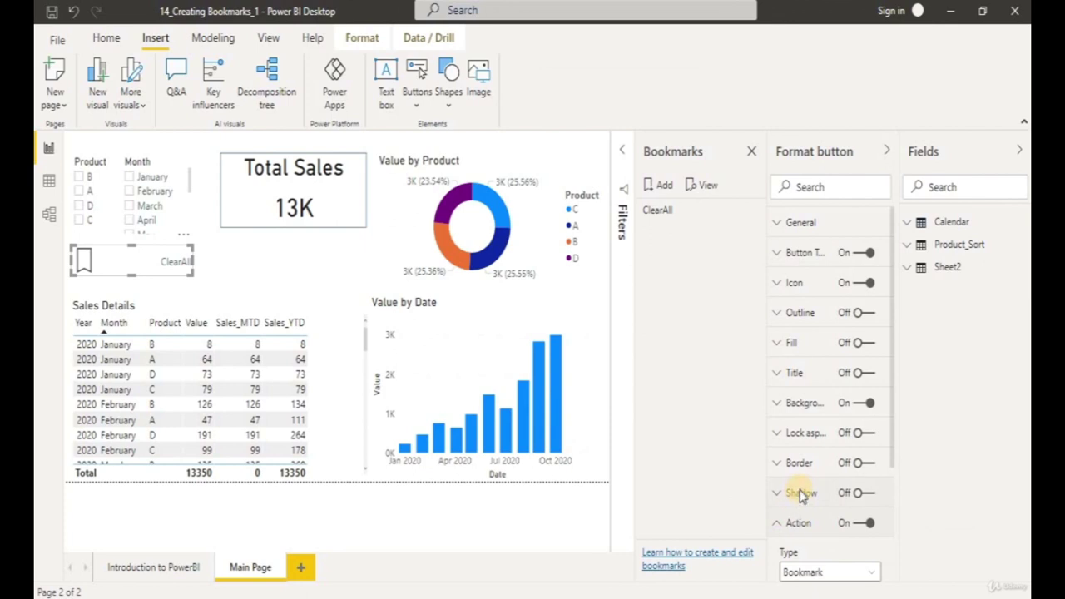
click(829, 408)
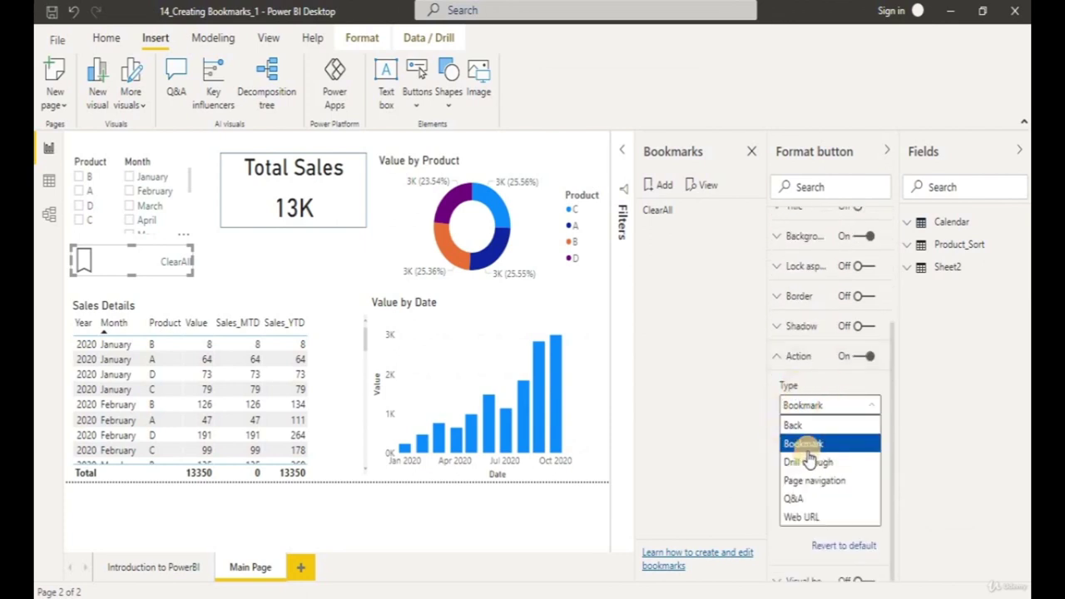
click(807, 443)
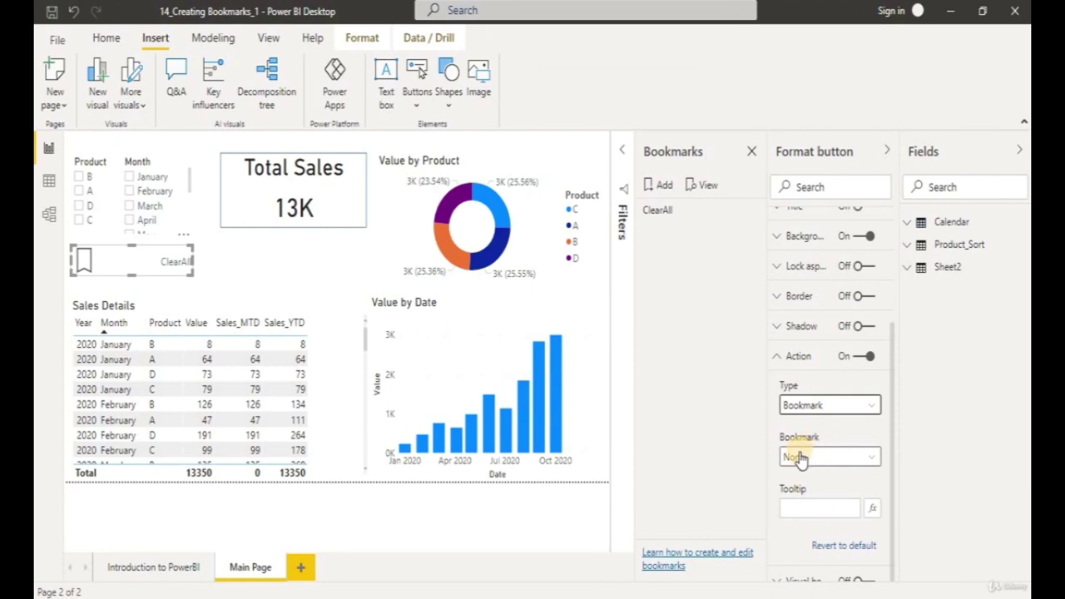
click(803, 459)
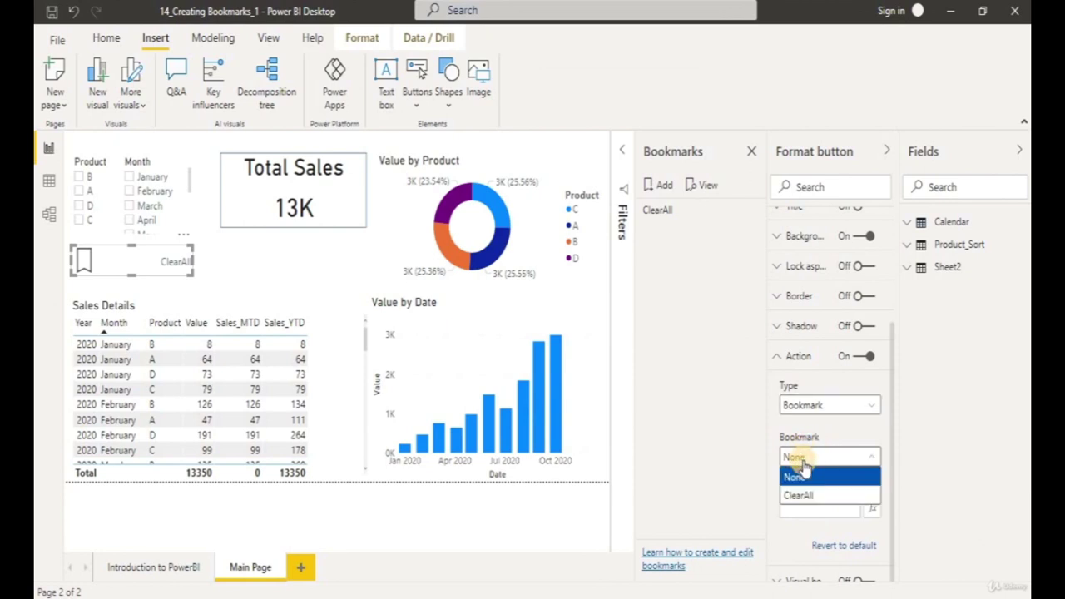
click(804, 496)
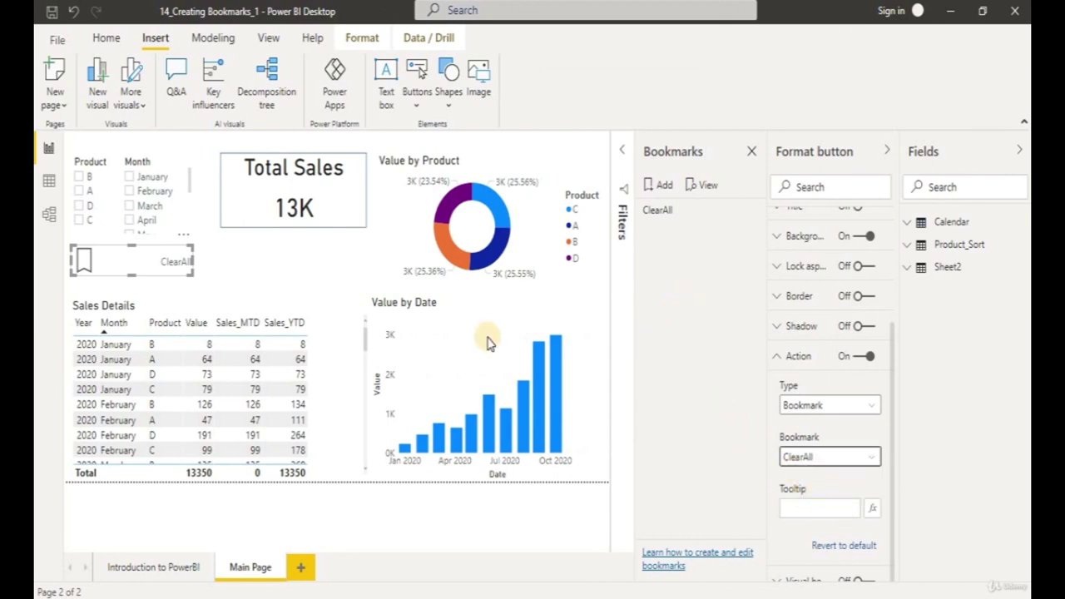
- Filter the page to February and product D, and test that the ClearAll button resets the slicers
click(208, 241)
click(133, 192)
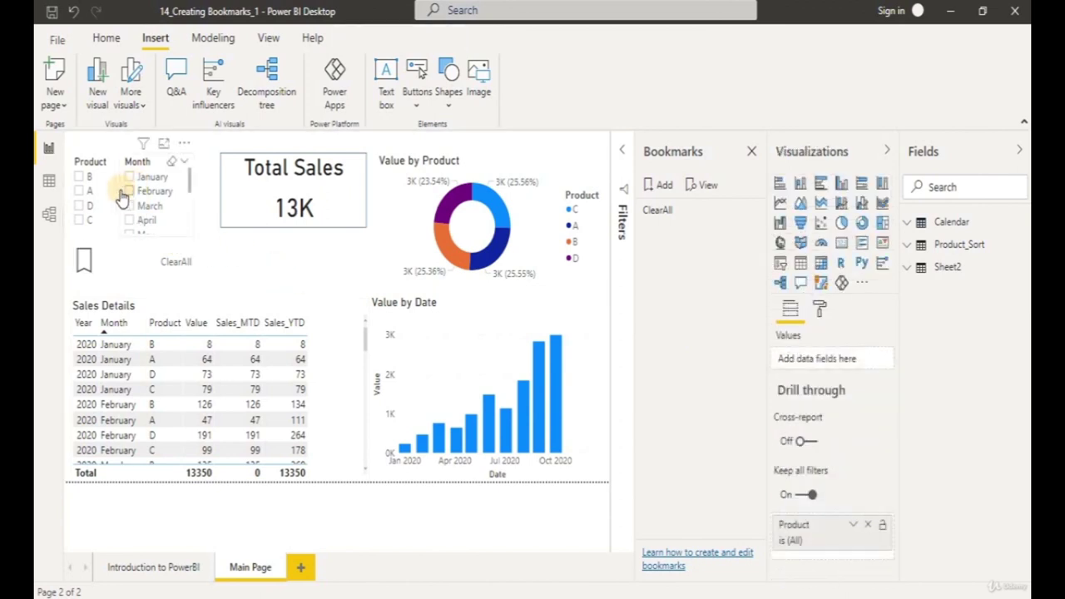
click(79, 205)
click(345, 272)
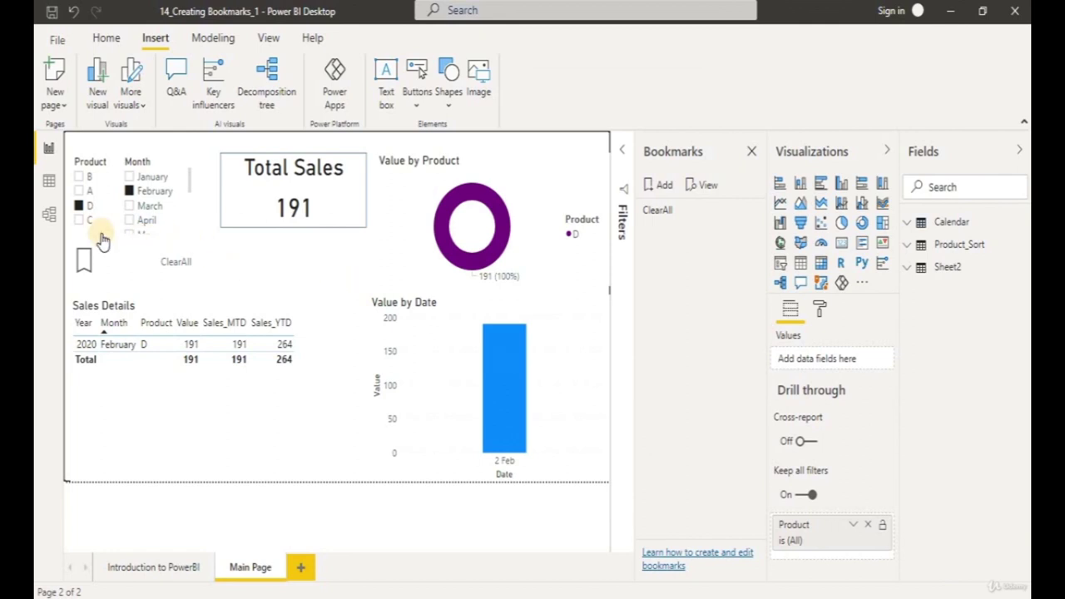
ctrl+click(163, 279)
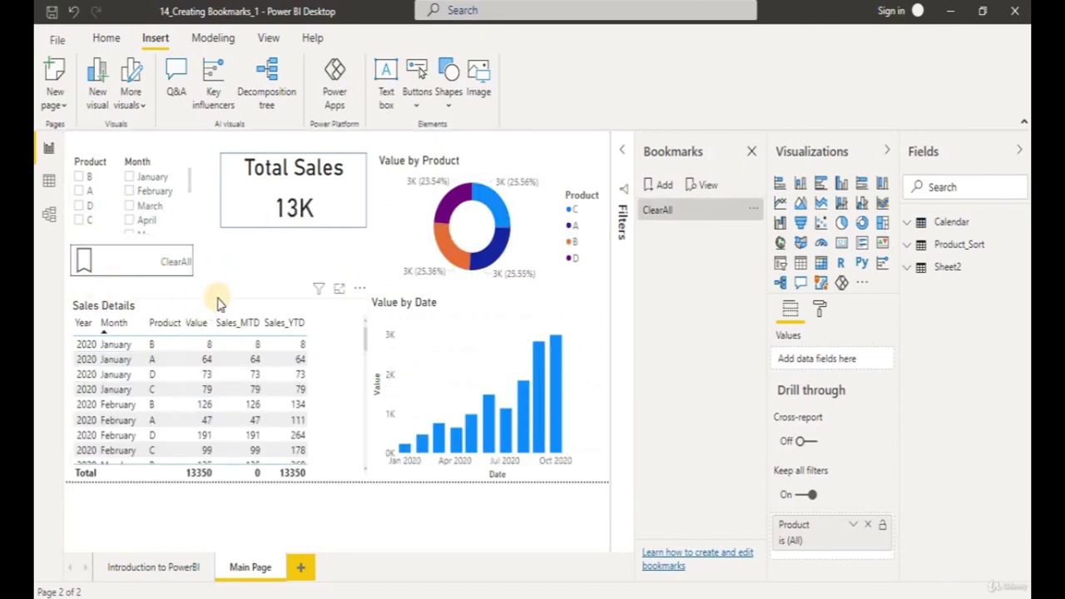